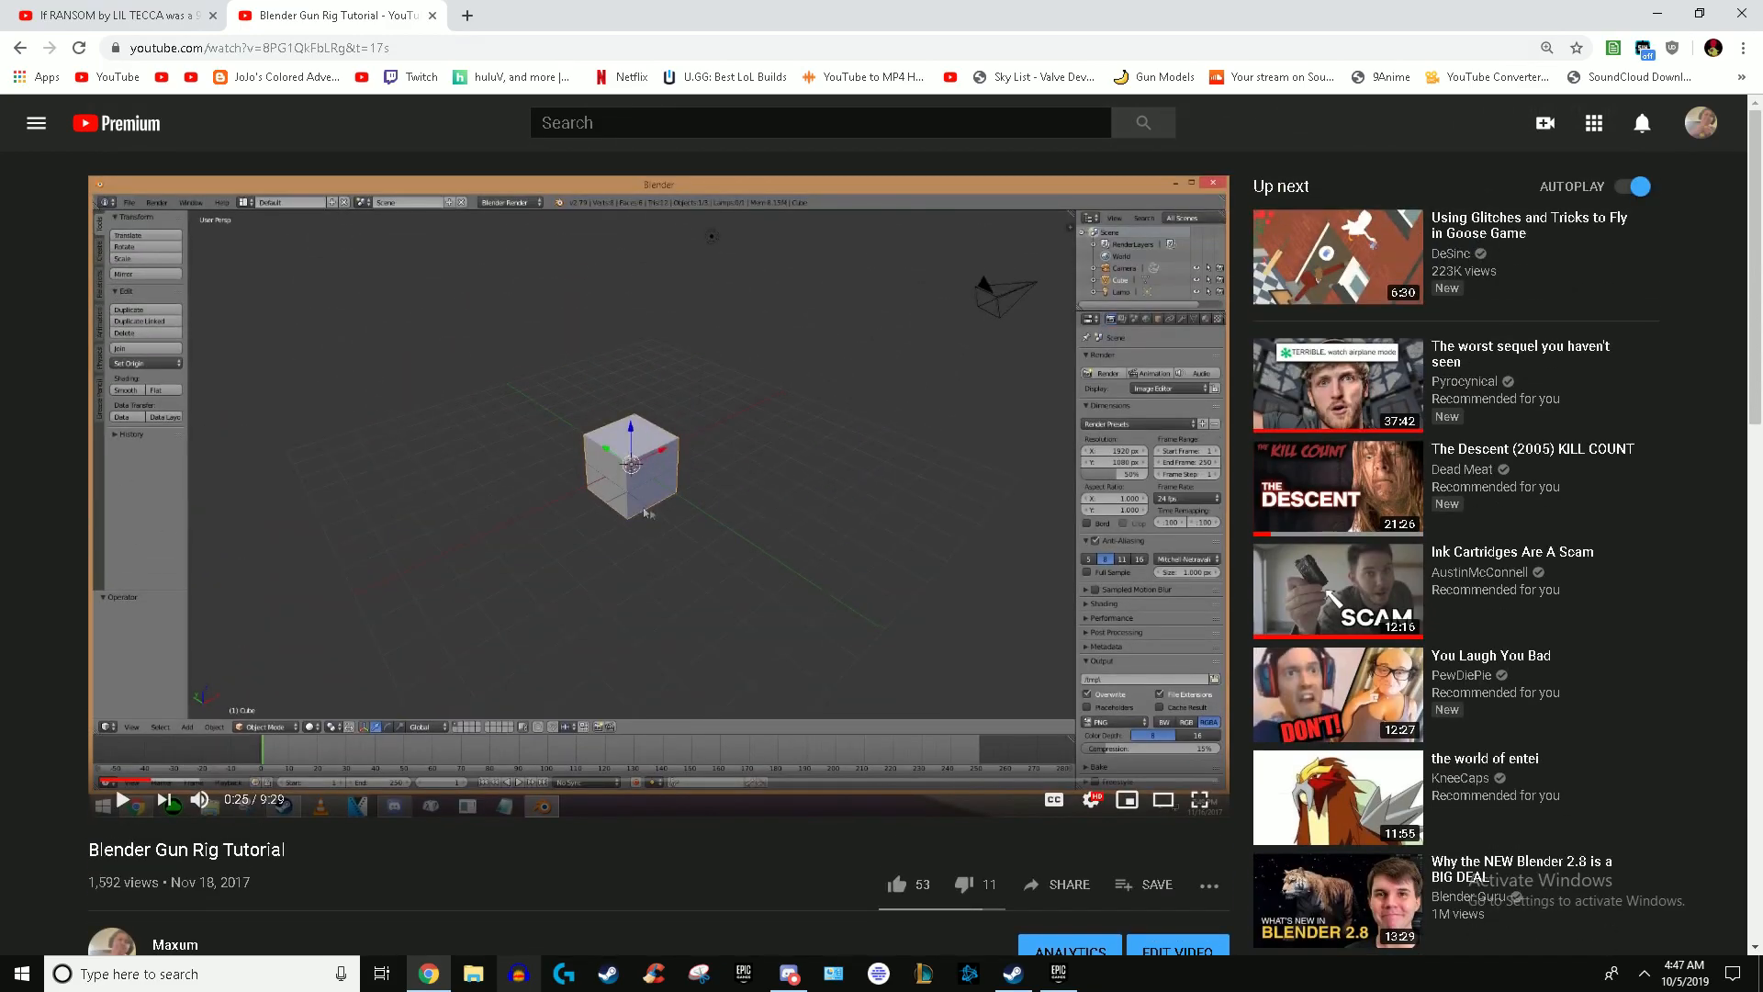
# Step: Look through the comments on the "Blender Gun Rig Tutorial" video and play the video from its beginning
pyautogui.scroll(1, 882, 551)
pyautogui.scroll(-1, 881, 551)
pyautogui.scroll(2, 882, 551)
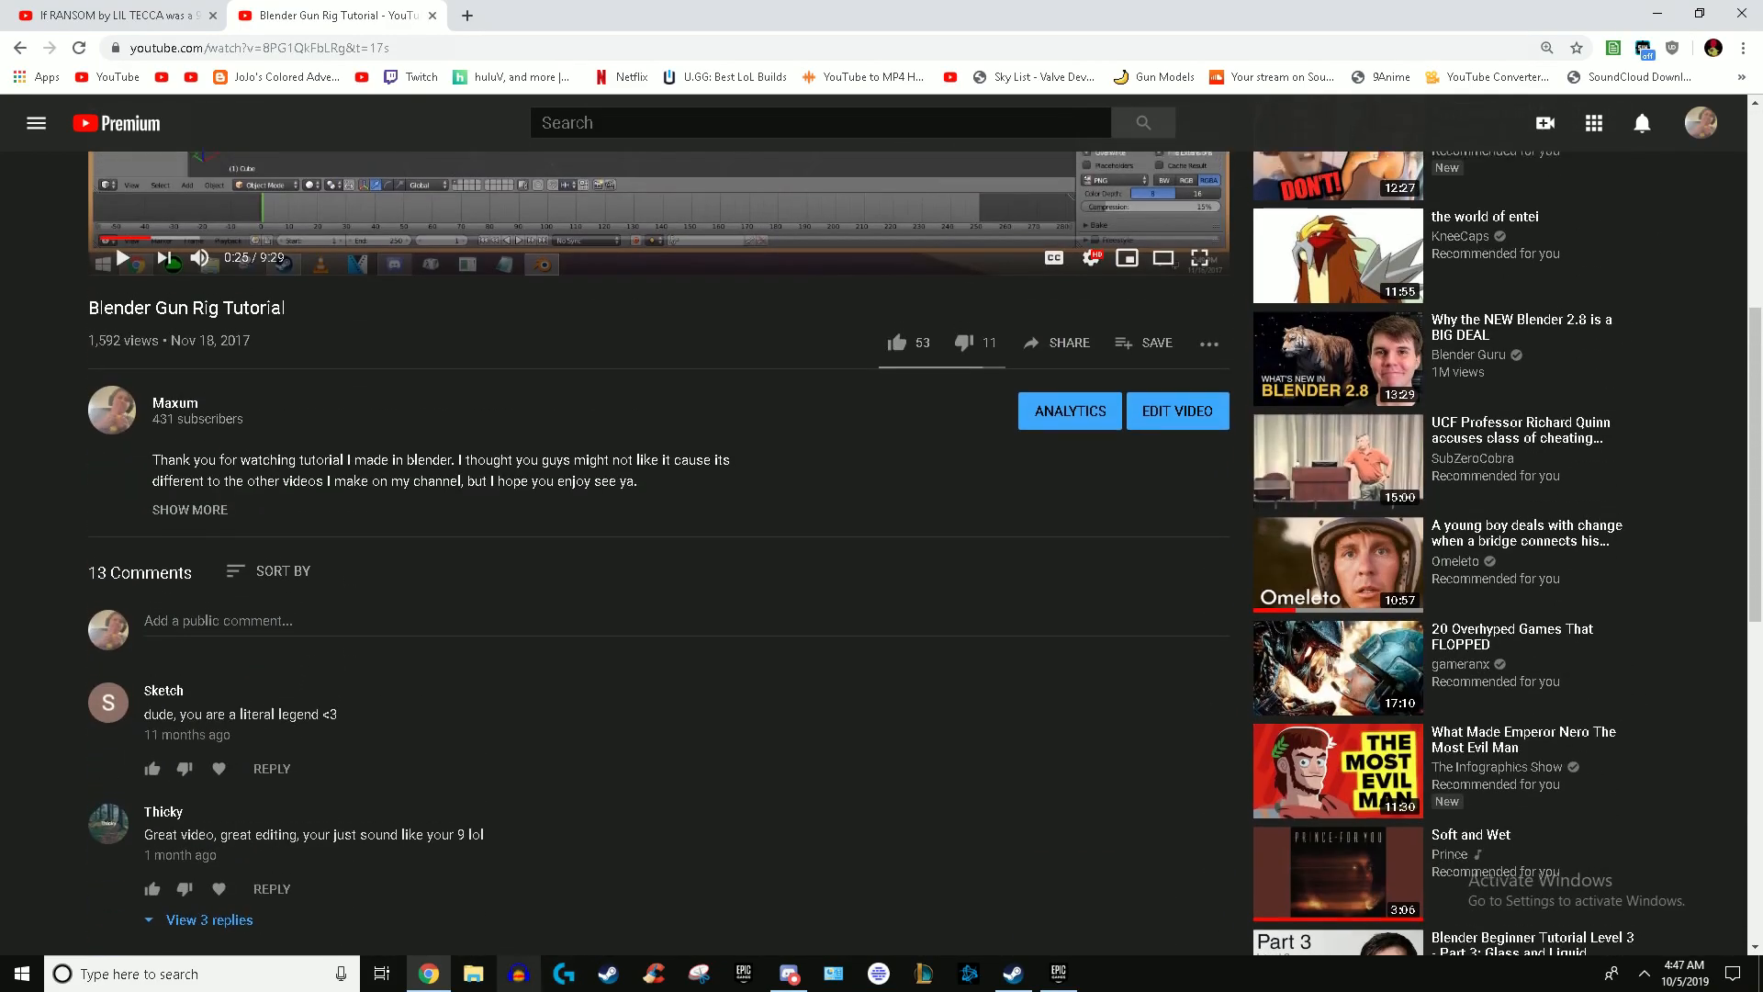
pyautogui.scroll(6, 660, 551)
pyautogui.click(103, 779)
pyautogui.scroll(-14, 659, 551)
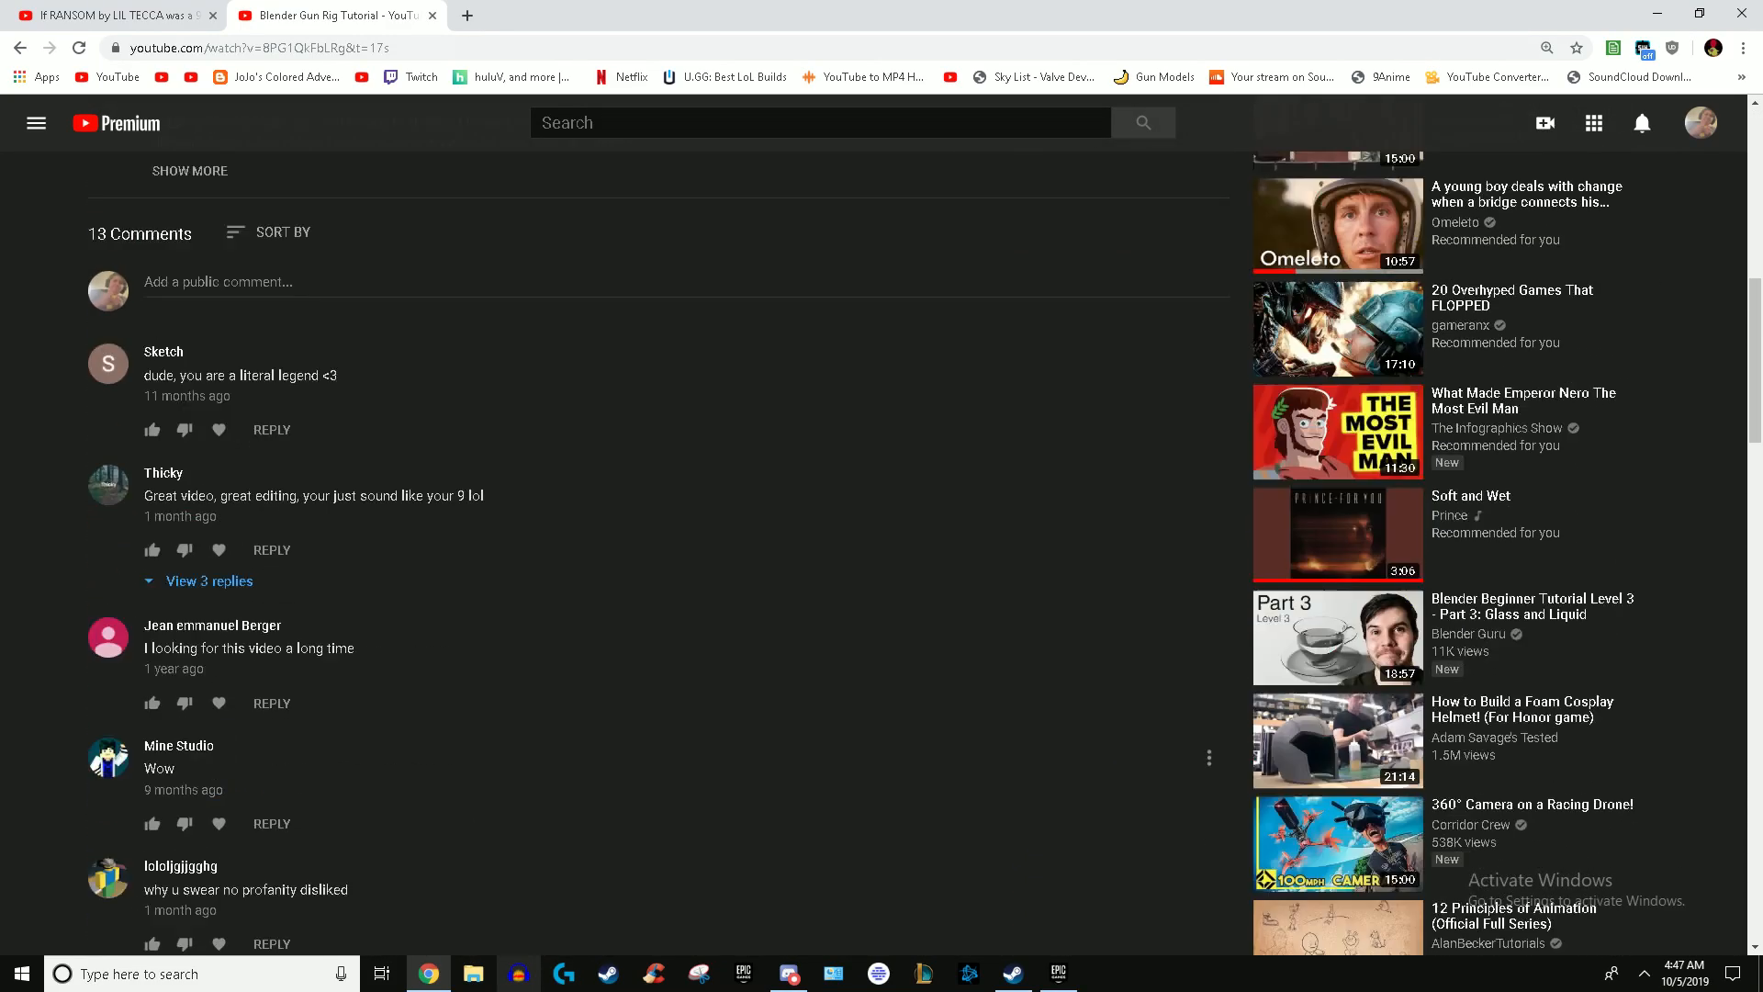
pyautogui.scroll(14, 659, 551)
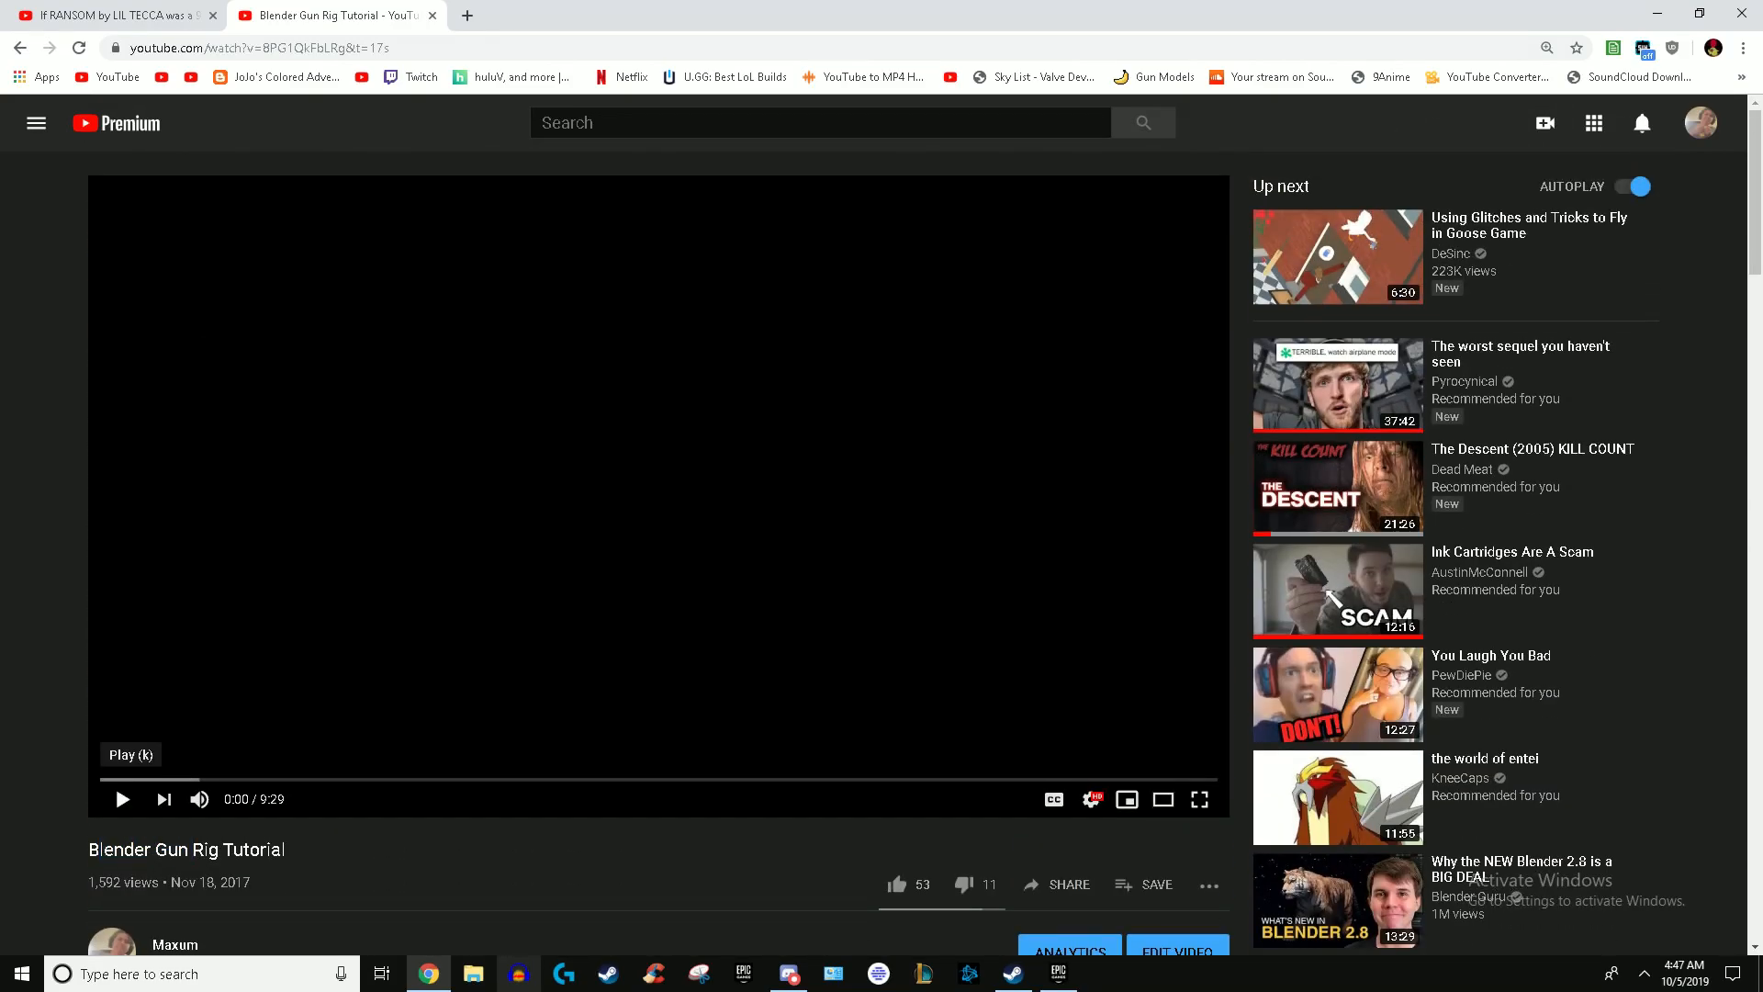
pyautogui.click(122, 799)
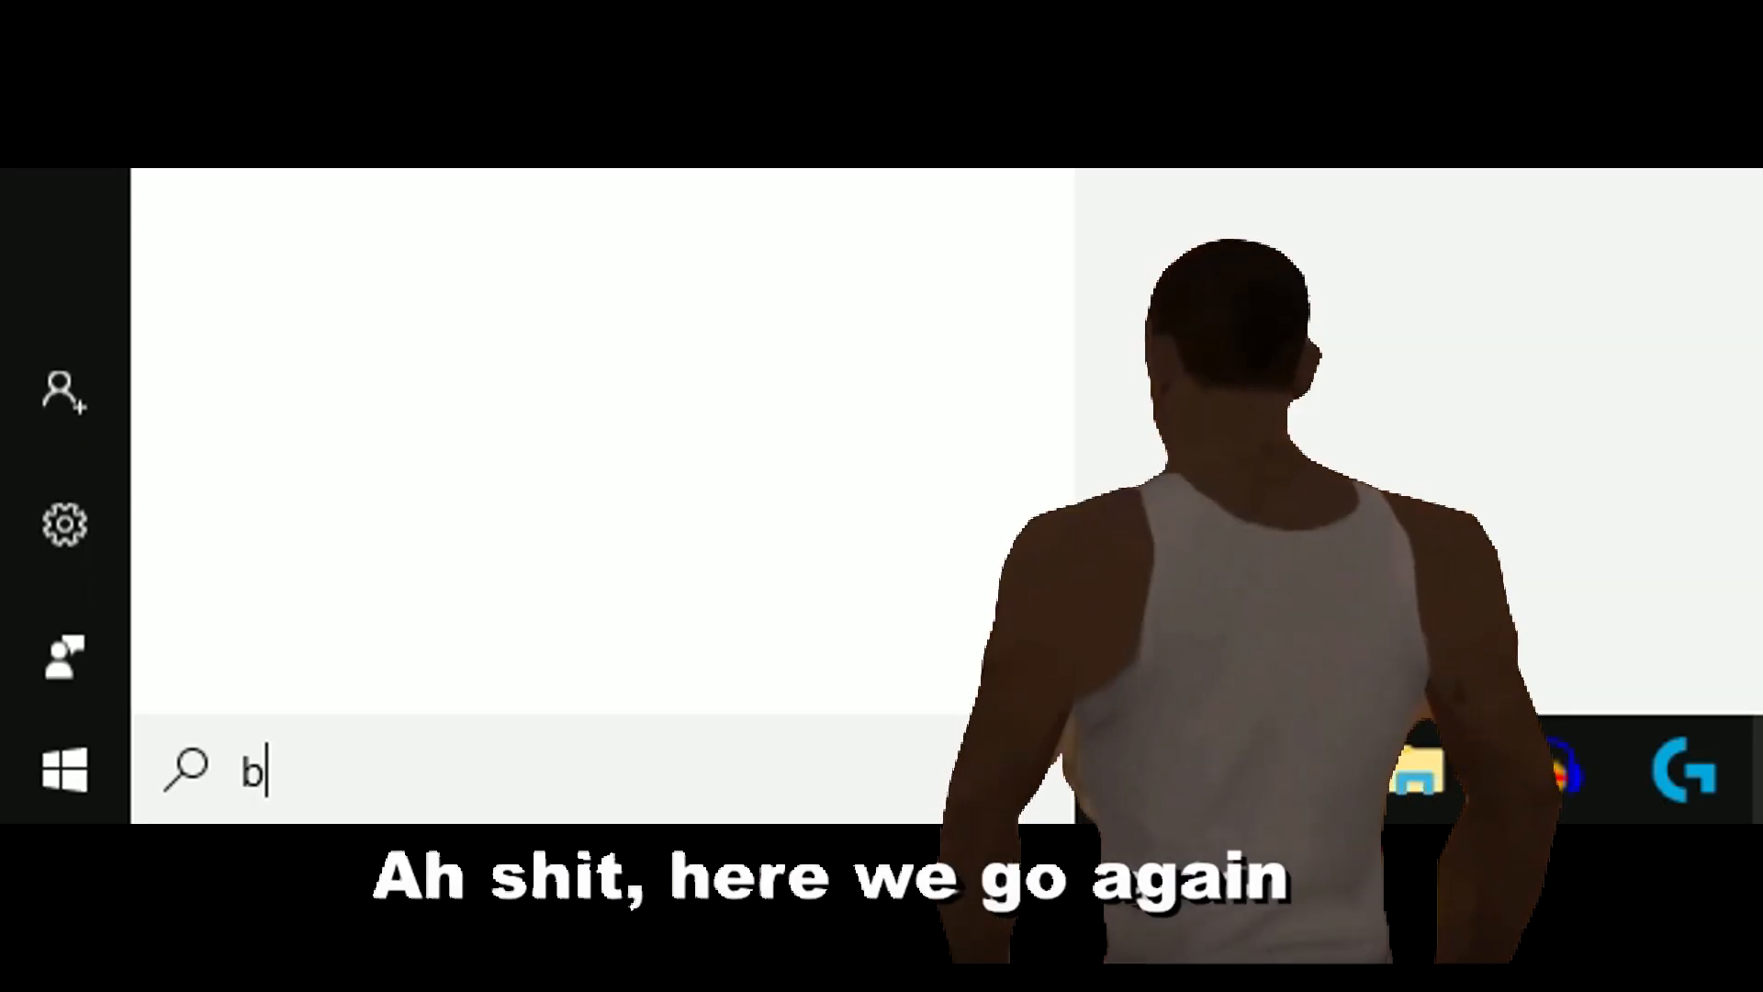
# Step: Launch Blender and import the MP7 OBJ model from the mp7 folder in Desktop\Animation\Gun Models
pyautogui.write('lender')
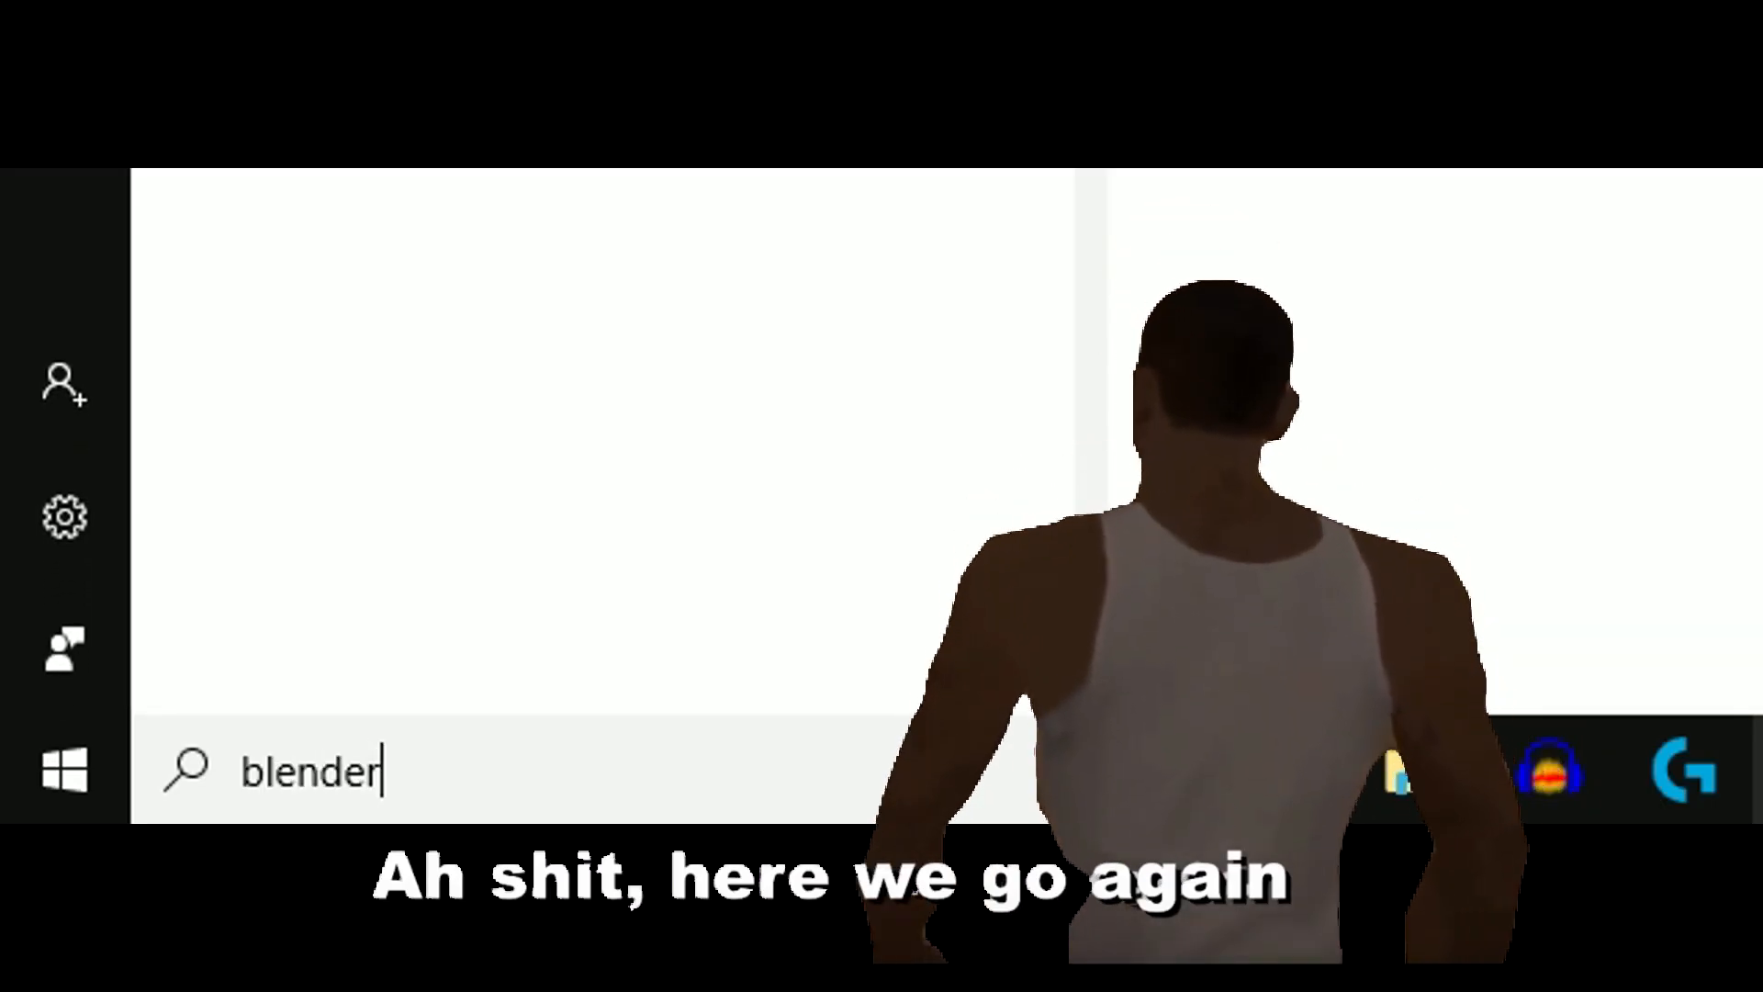
pyautogui.press('Return')
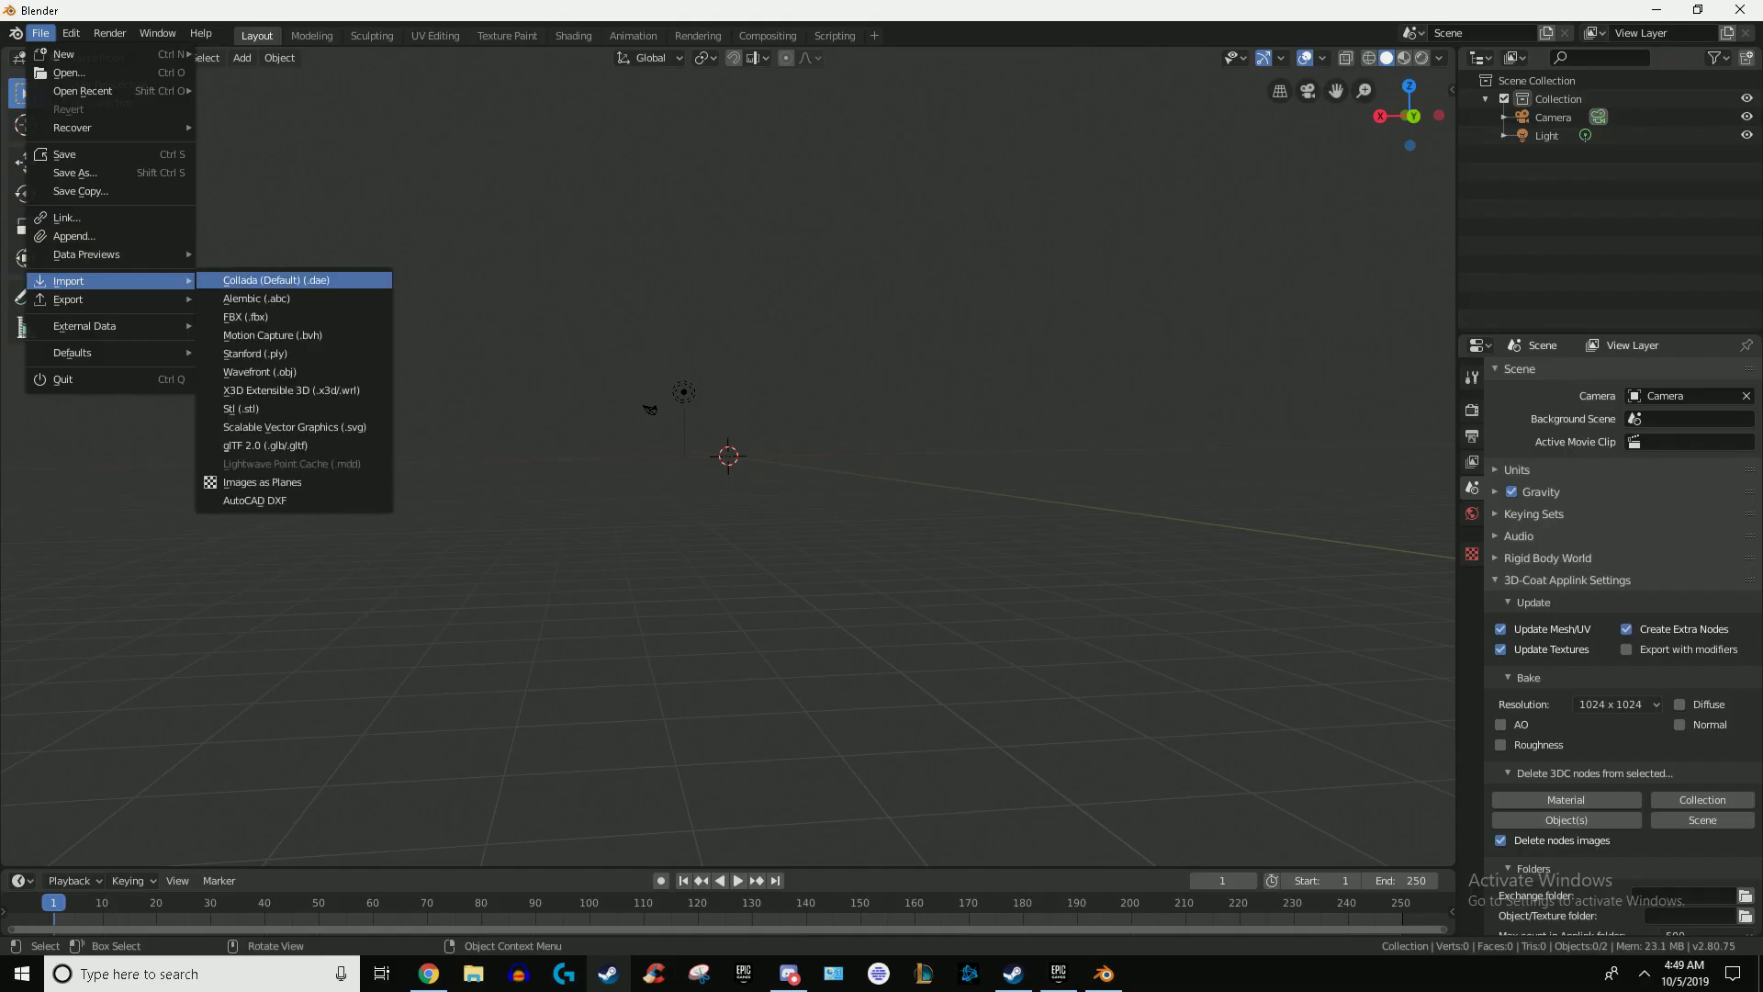
pyautogui.click(259, 372)
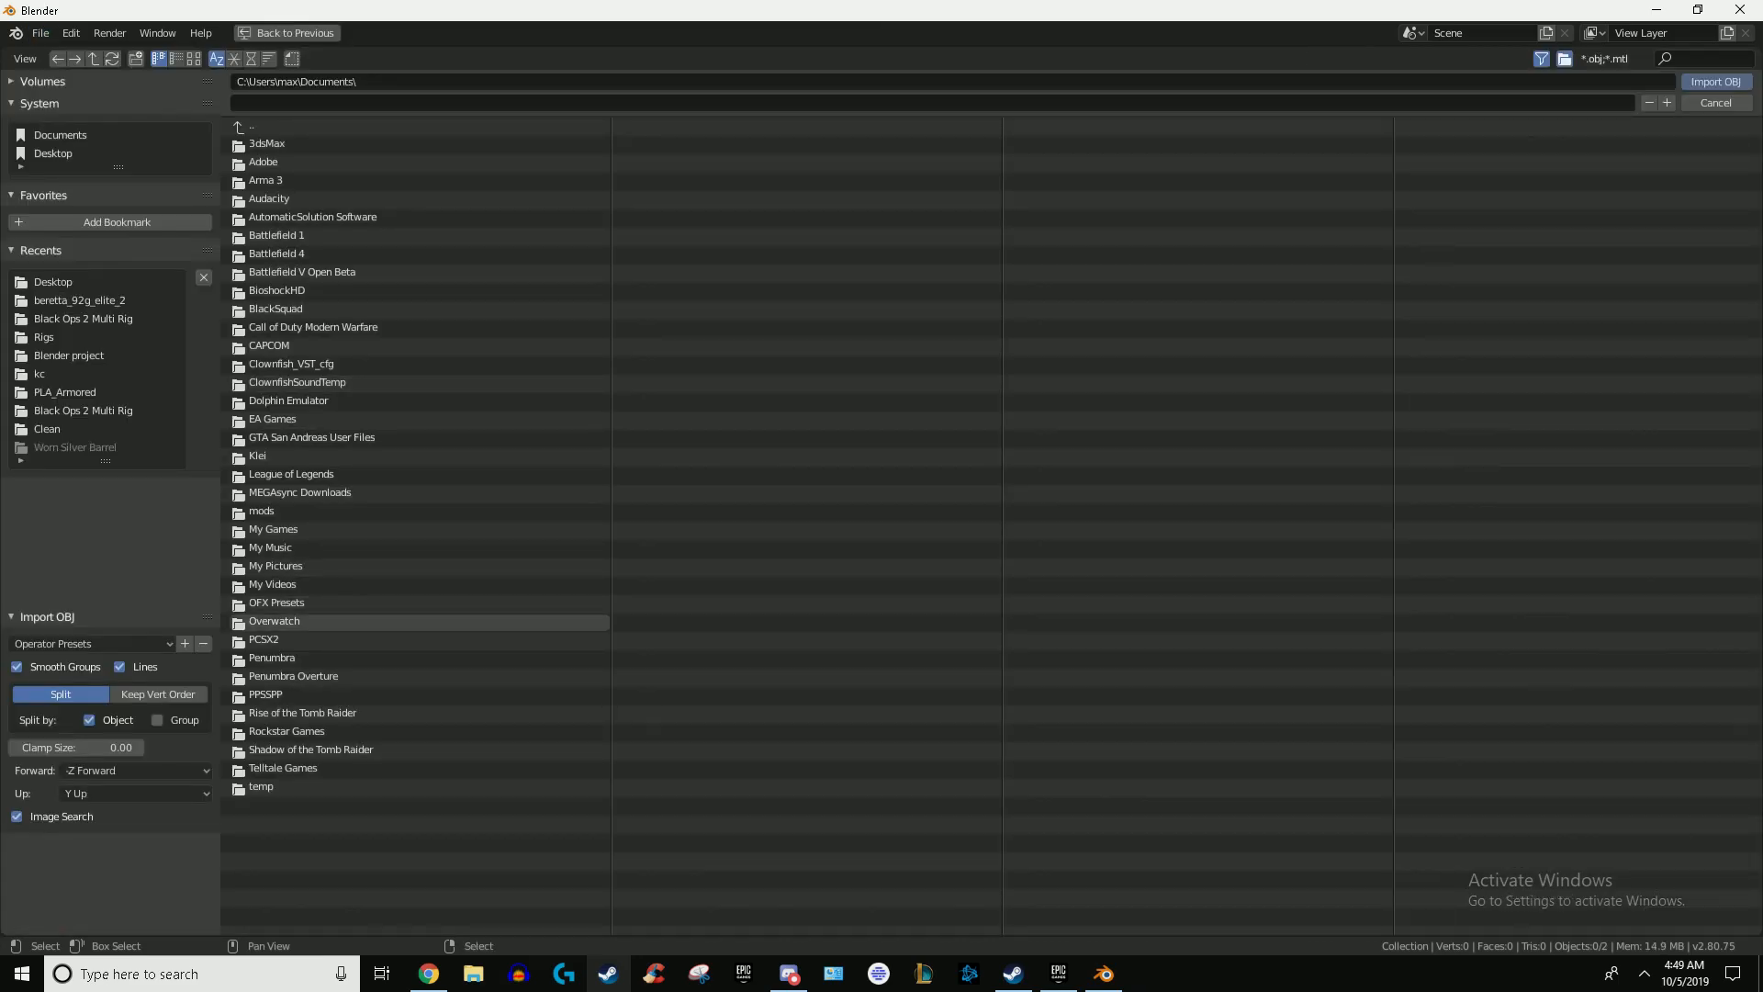
pyautogui.click(73, 282)
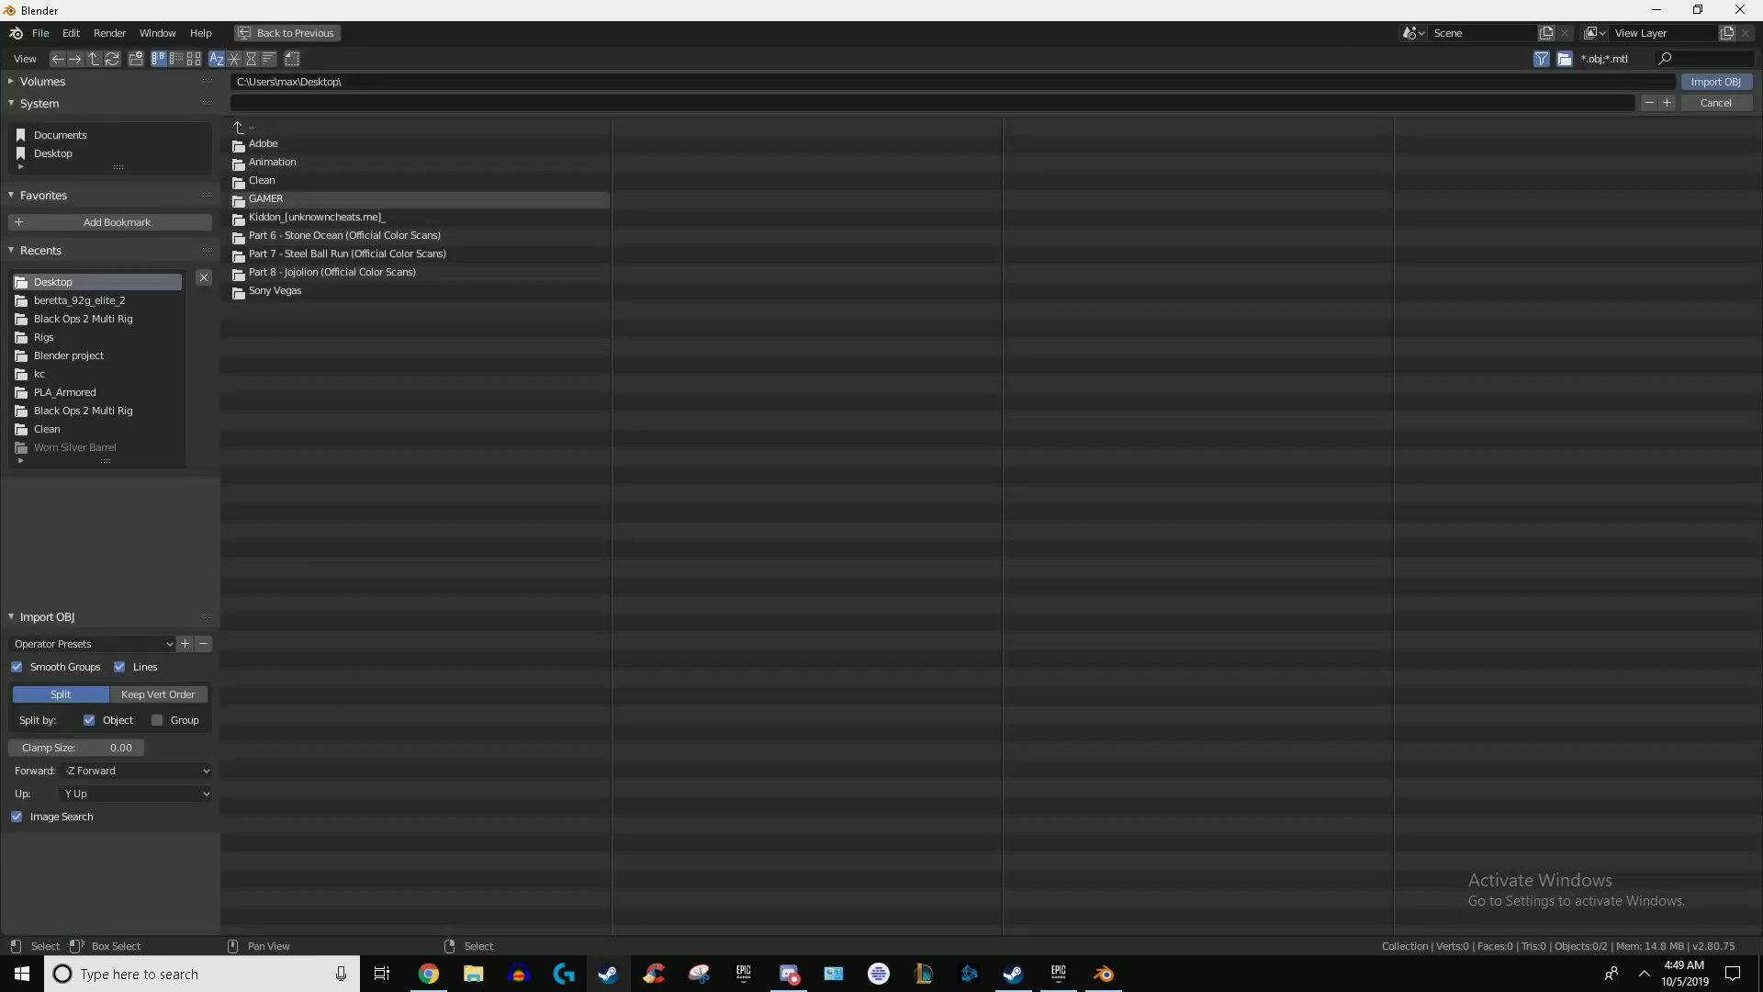
pyautogui.click(273, 163)
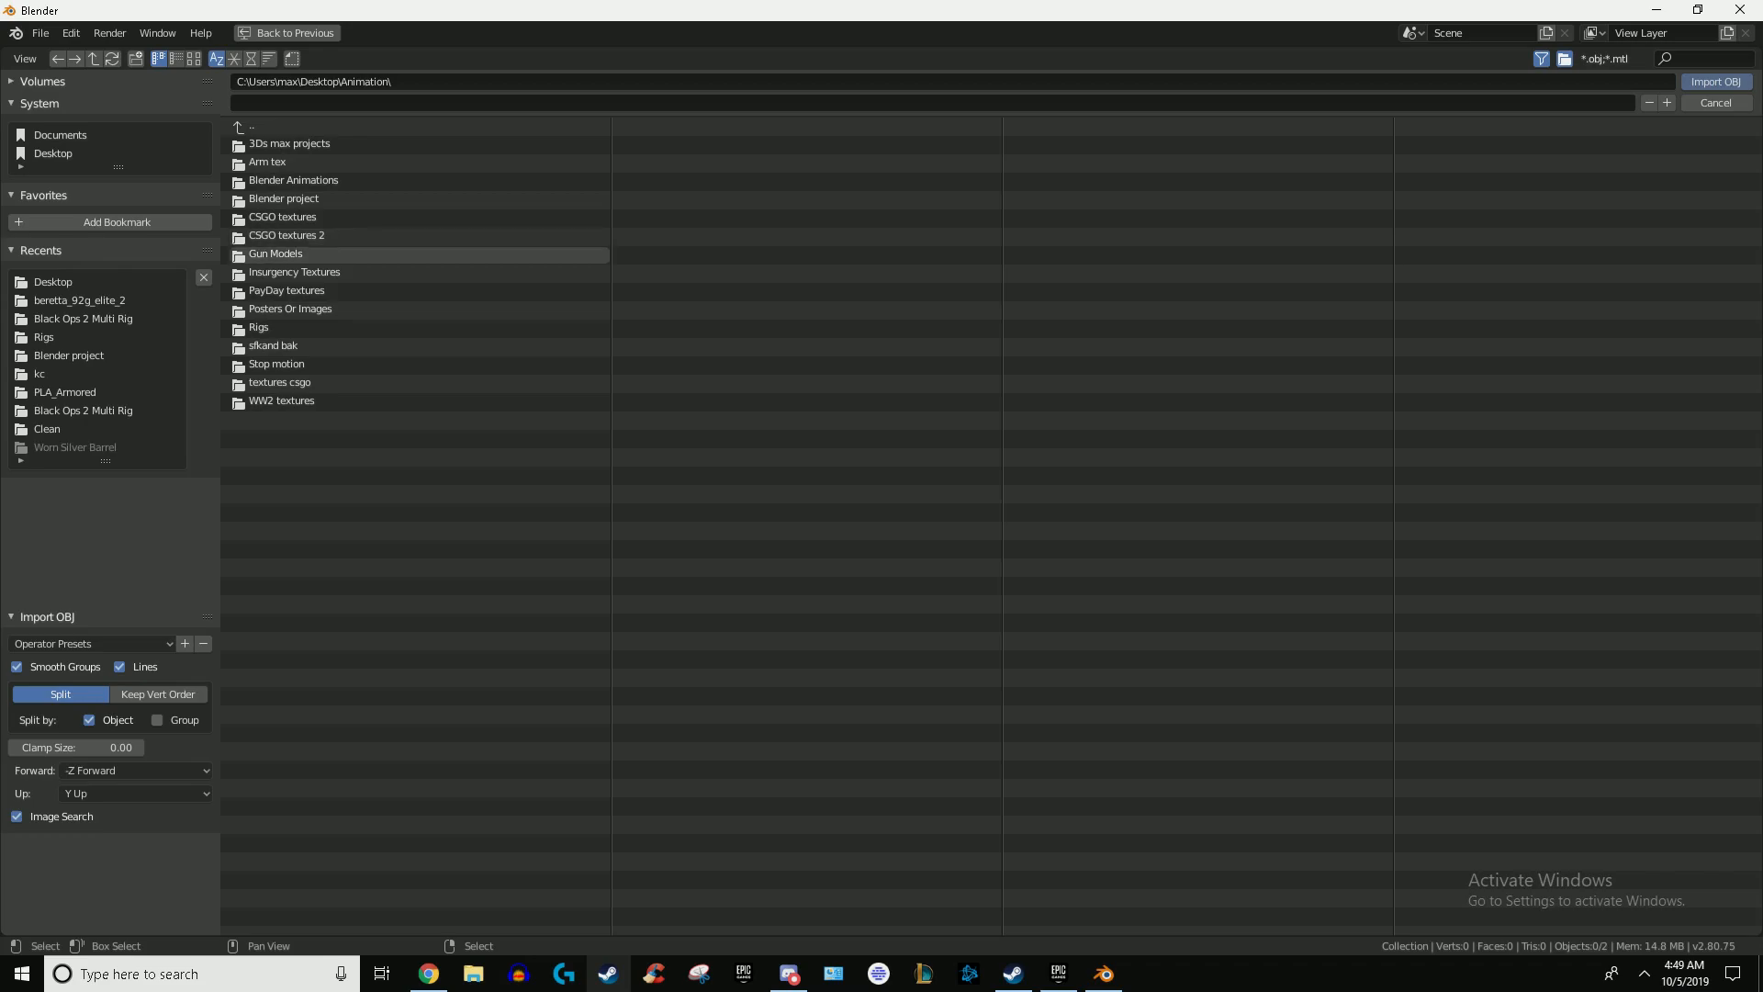
pyautogui.click(275, 254)
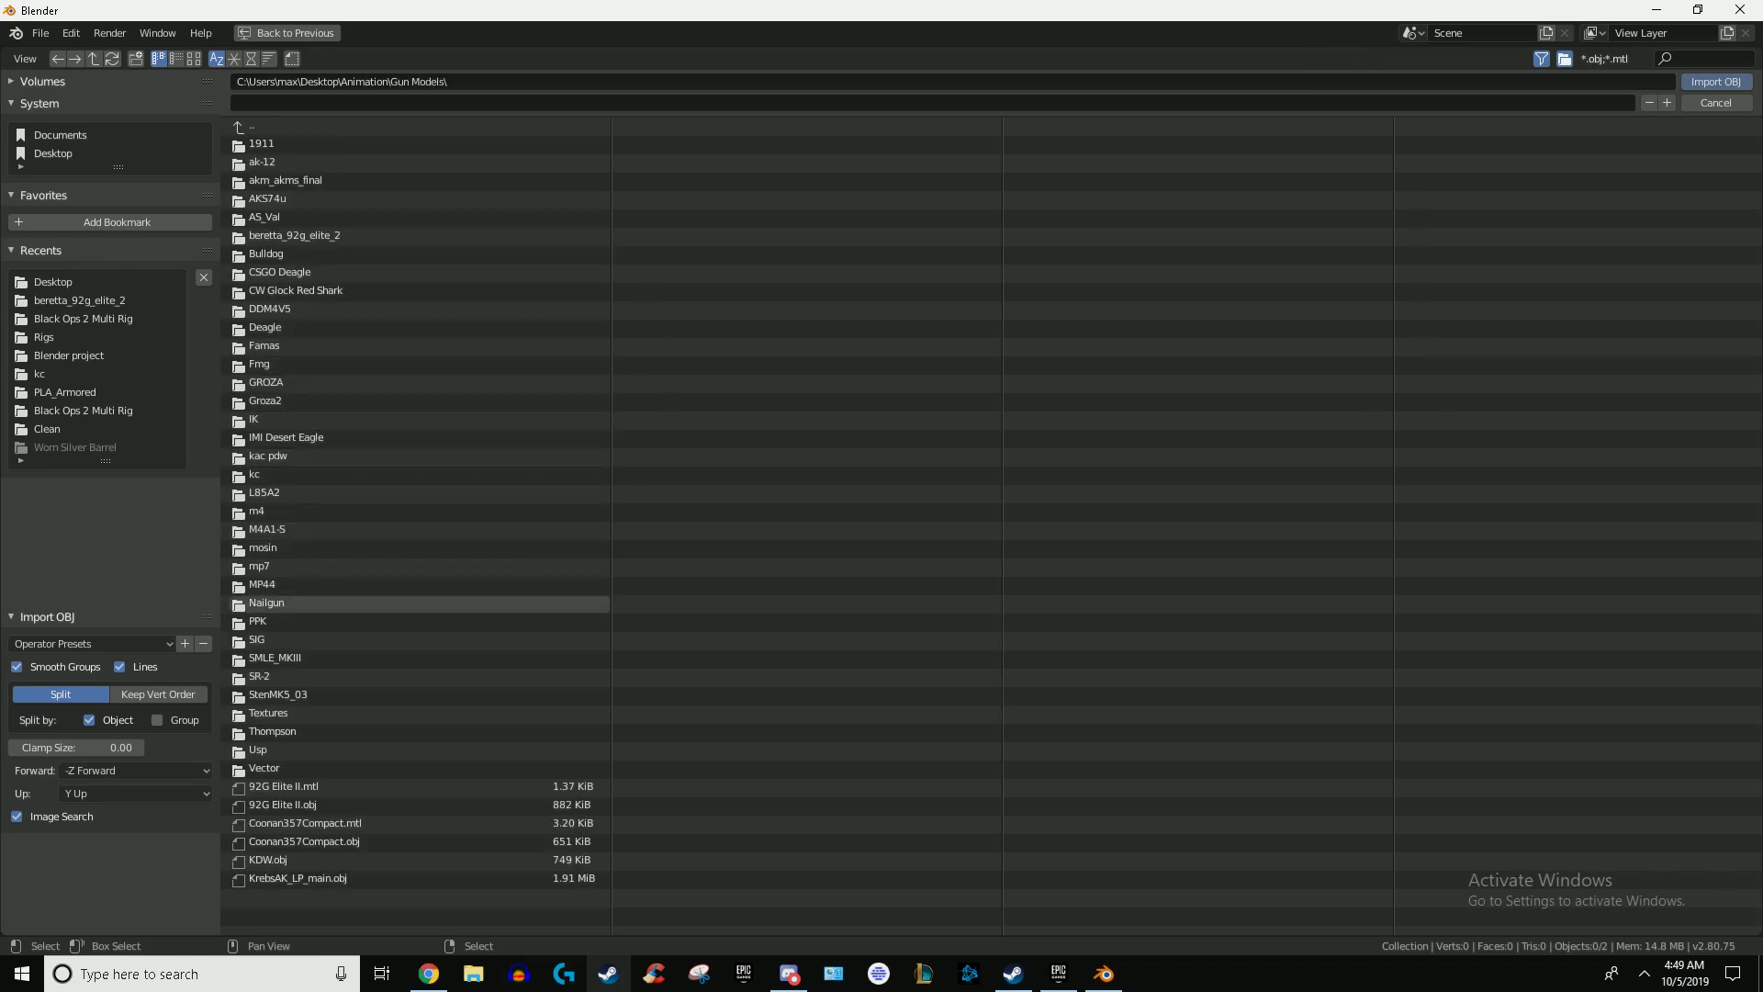
pyautogui.click(261, 566)
pyautogui.click(262, 180)
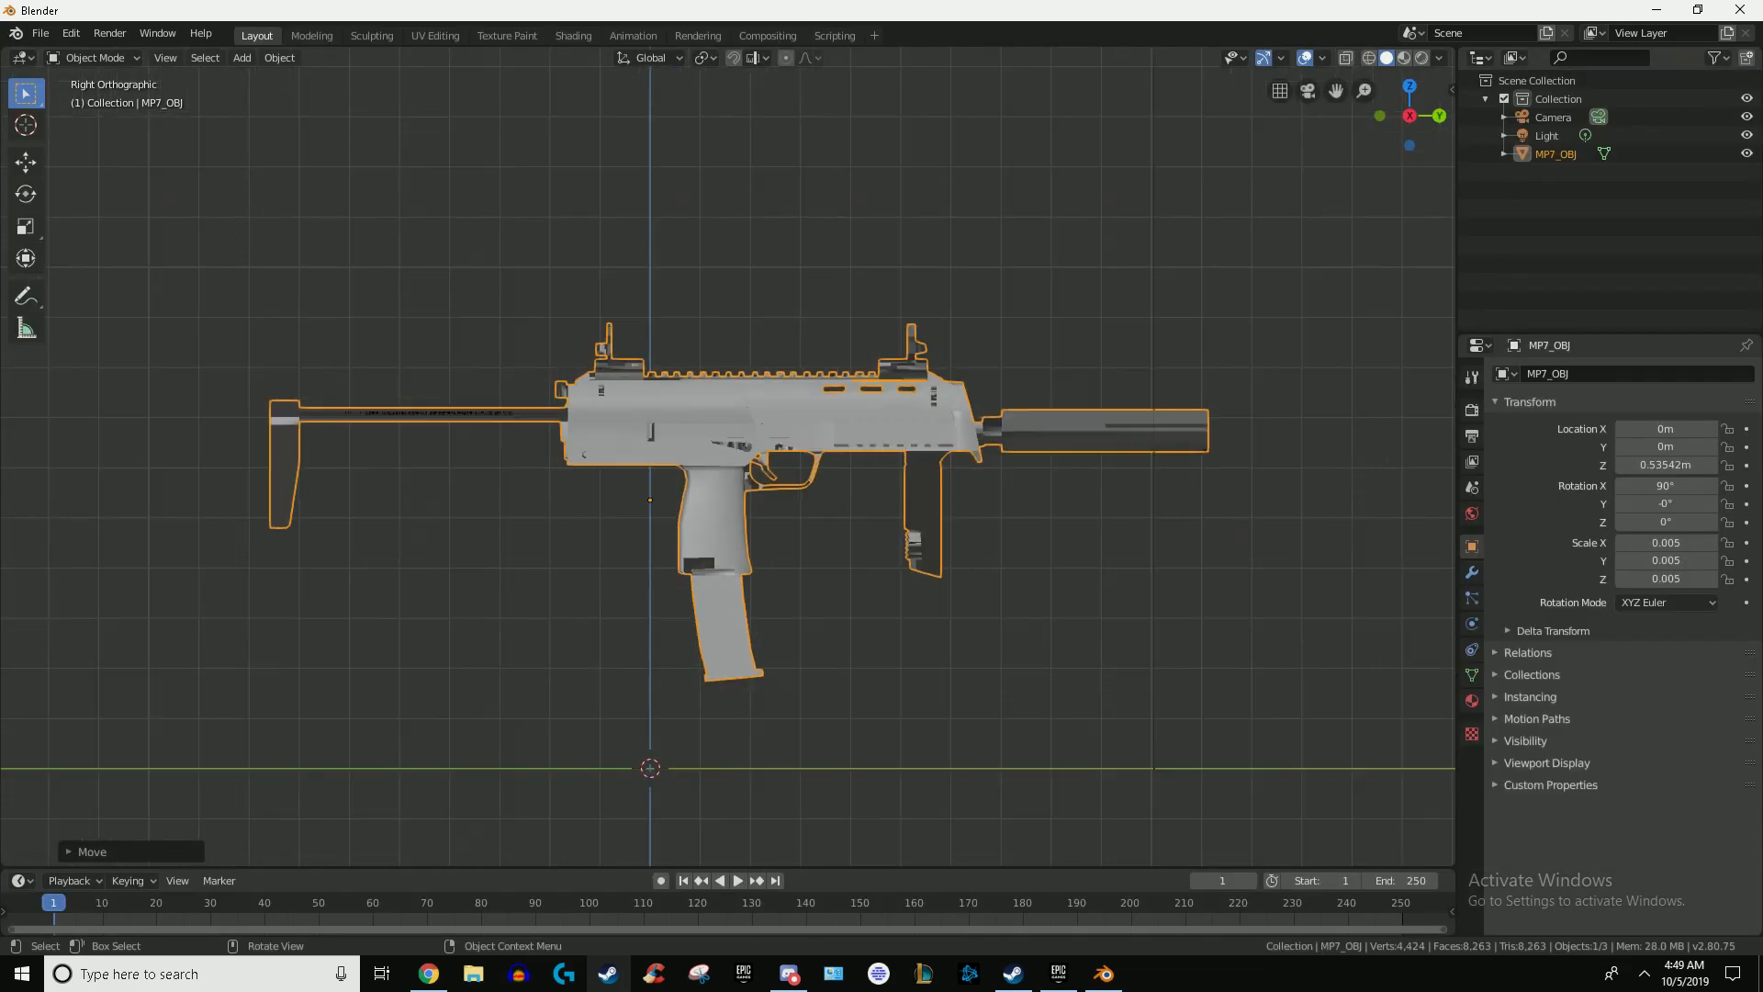
# Step: Inspect the imported MP7 model from the right, front and left sides and in perspective
pyautogui.scroll(2, 725, 459)
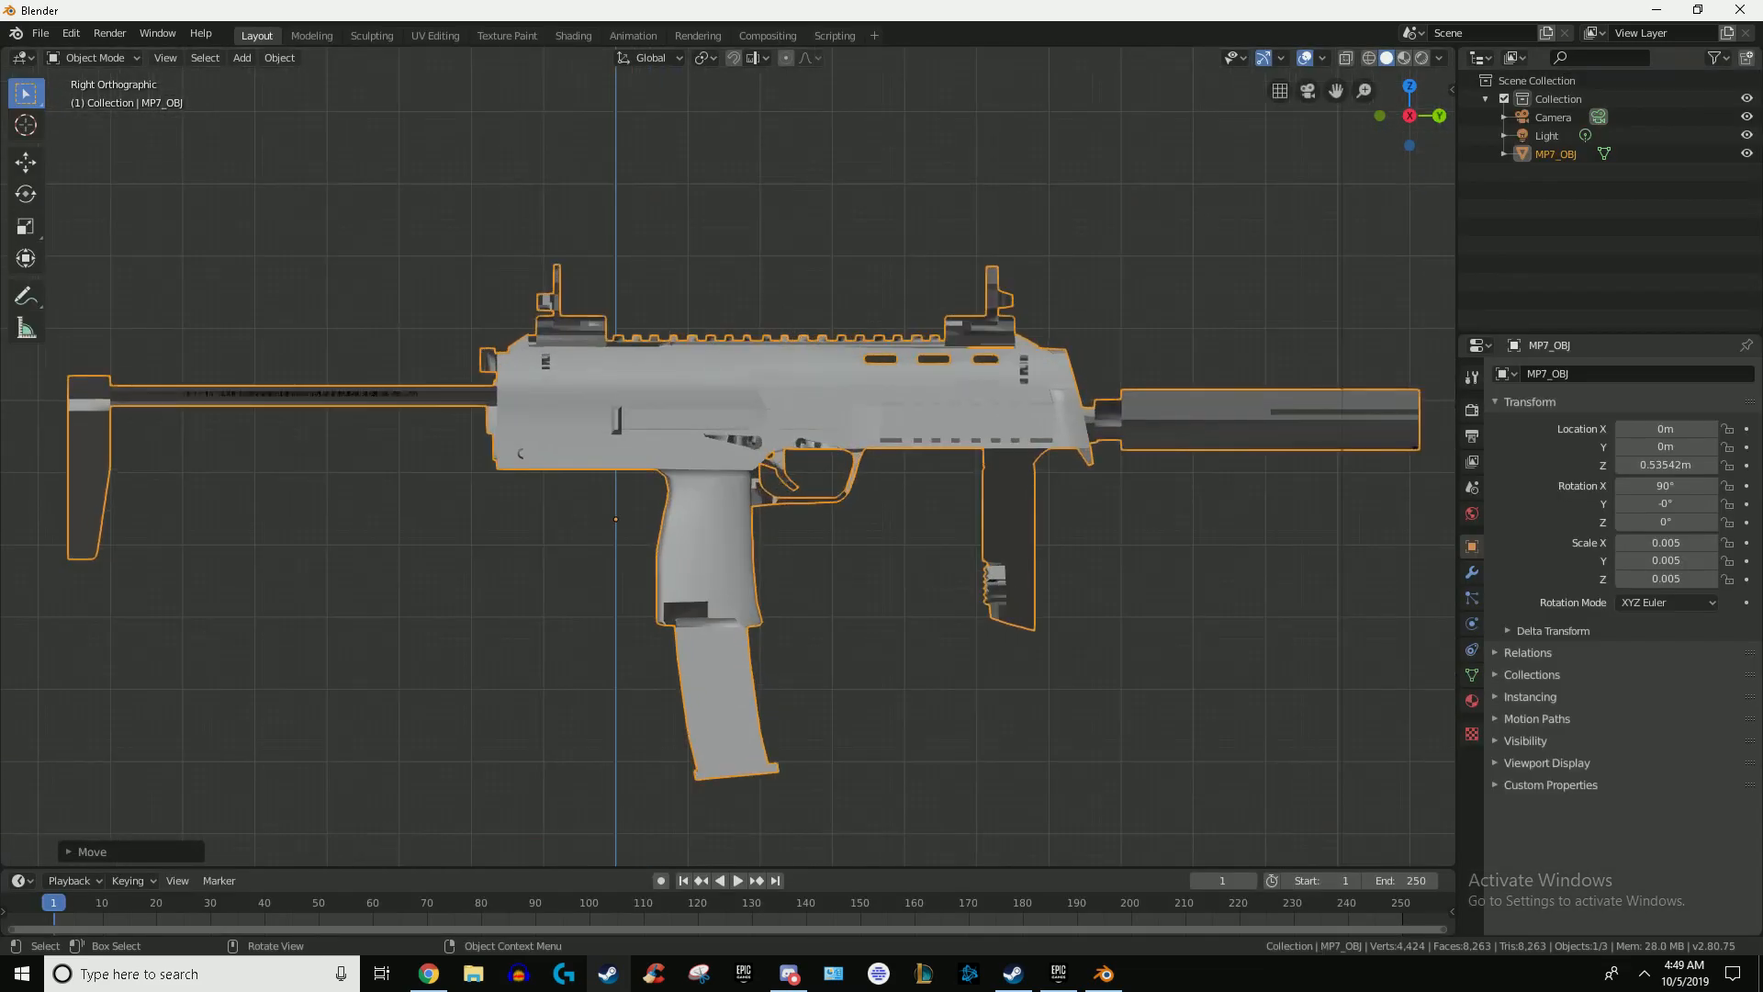
pyautogui.scroll(-2, 725, 459)
pyautogui.press('KP_1')
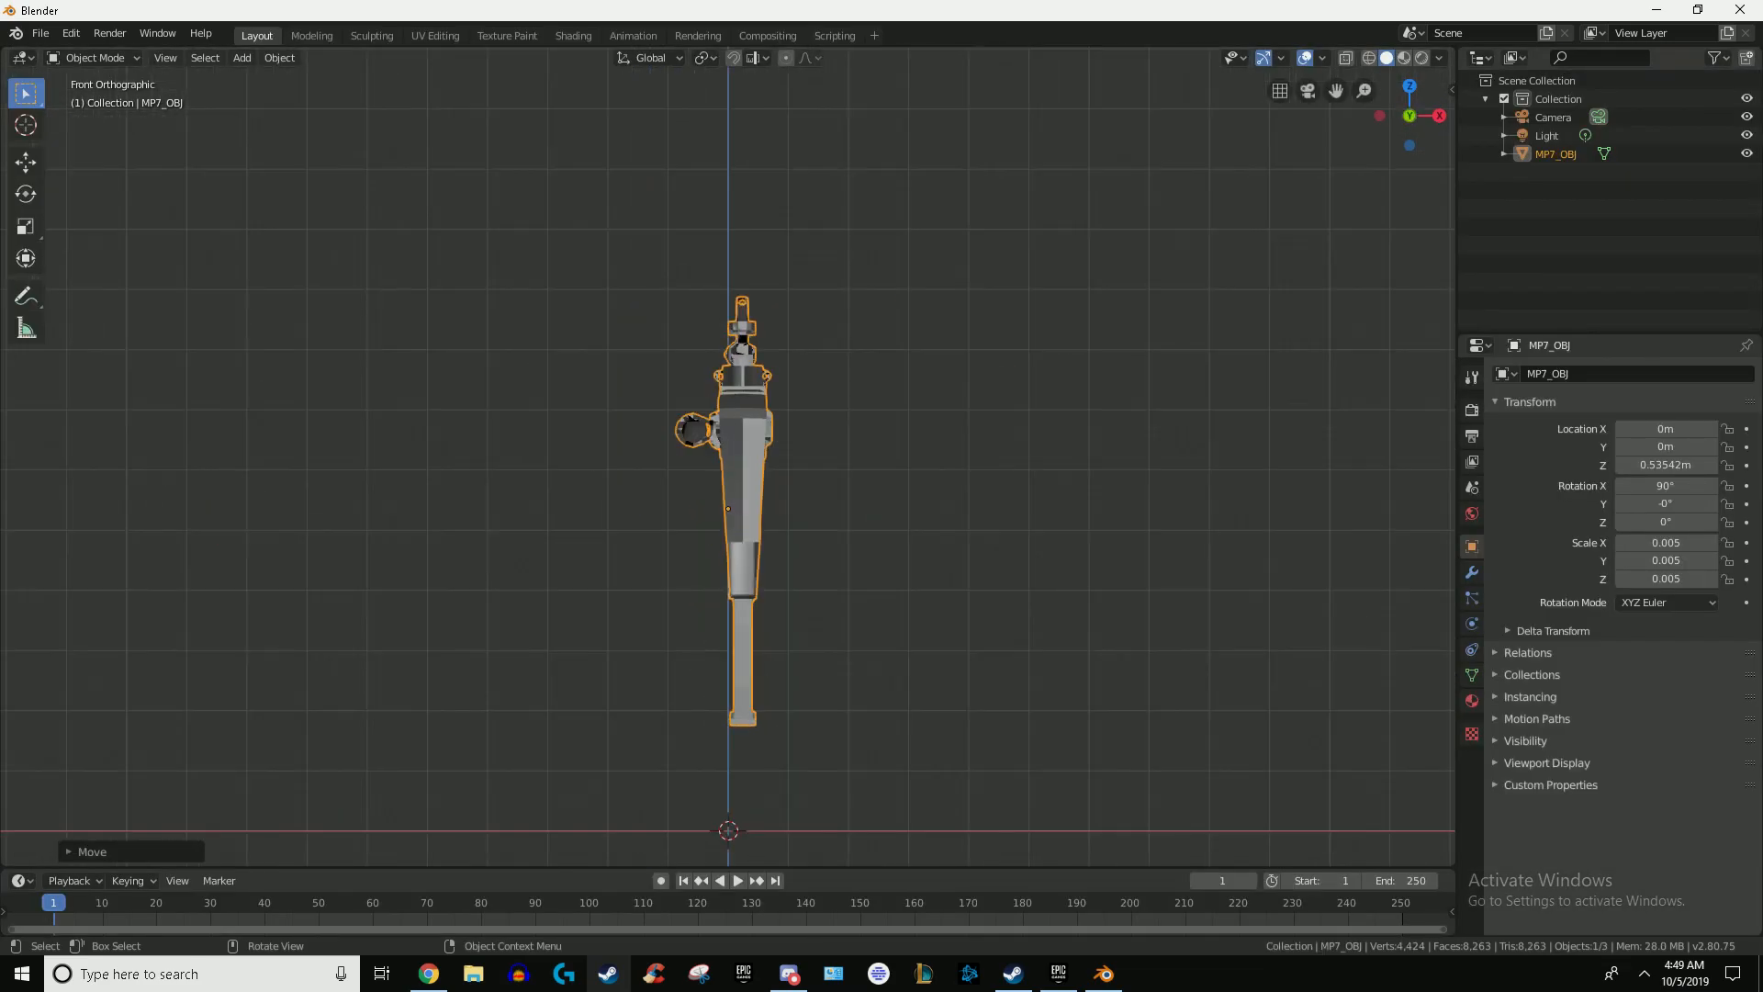
pyautogui.press('KP_3')
pyautogui.press('ctrl+KP_3')
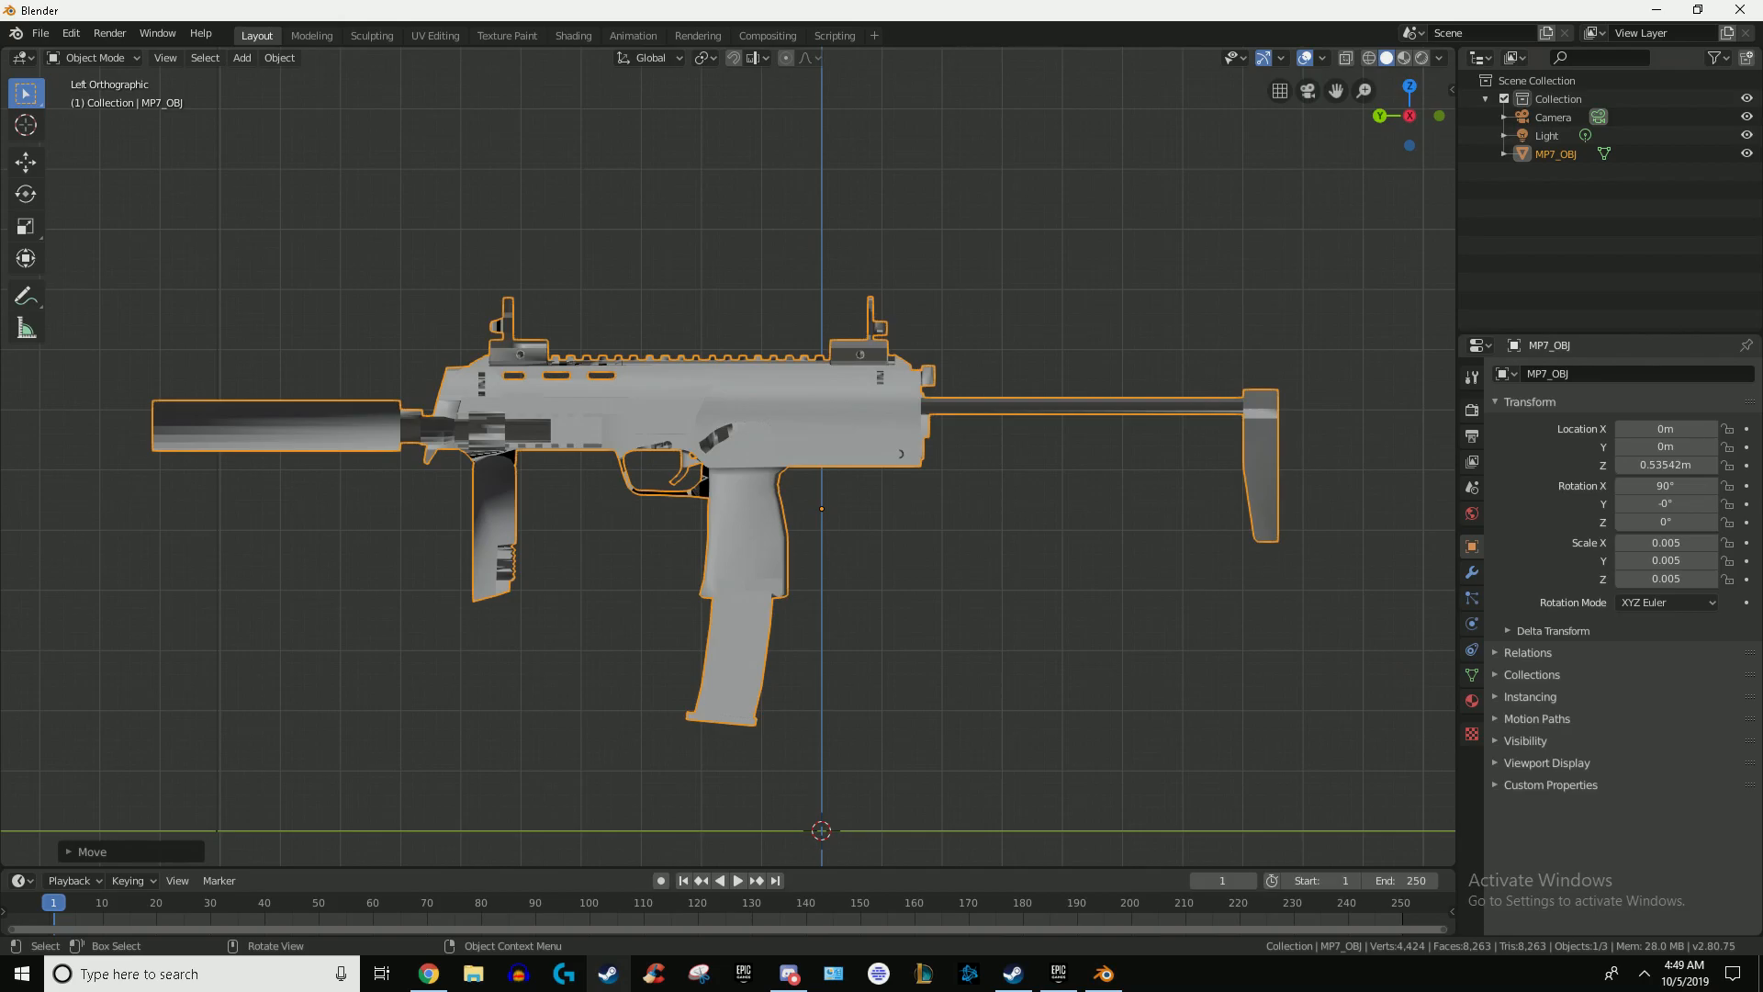
pyautogui.scroll(-4, 726, 459)
pyautogui.scroll(3, 725, 459)
pyautogui.moveTo(725, 459)
pyautogui.mouseDown(button='middle')
pyautogui.moveTo(588, 478)
pyautogui.moveTo(712, 468)
pyautogui.mouseUp(button='middle')
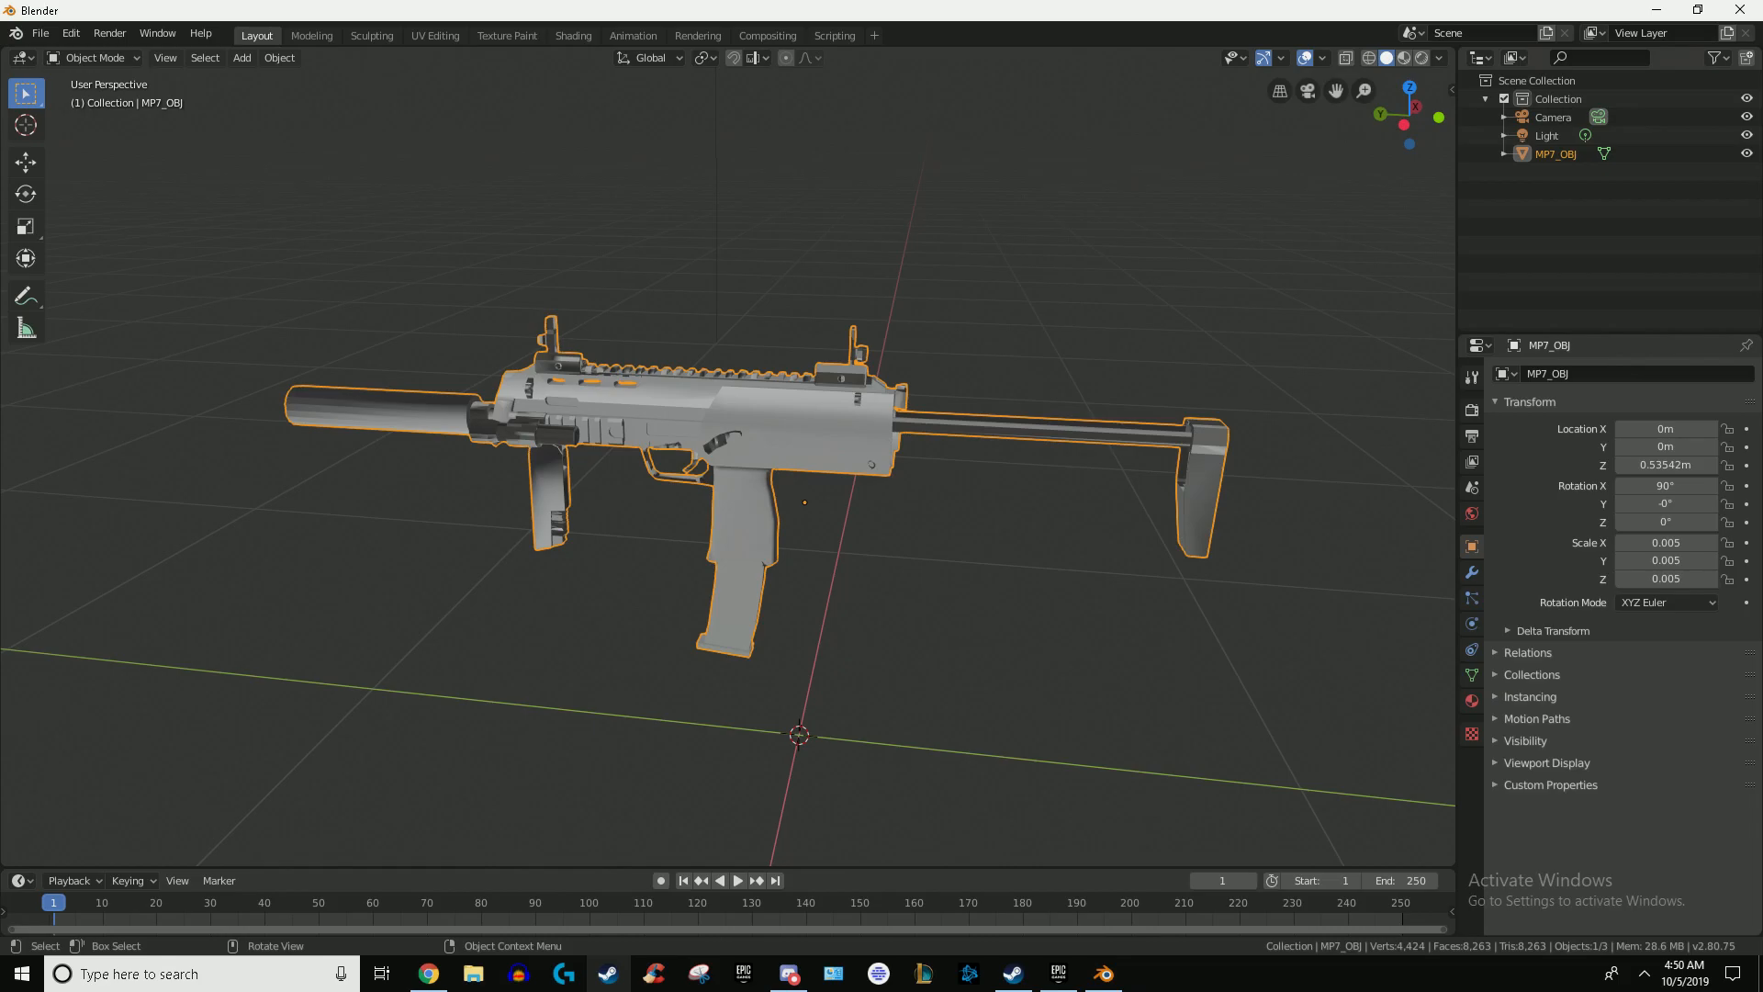
pyautogui.press('Tab')
pyautogui.press('Tab')
pyautogui.click(205, 57)
pyautogui.click(204, 58)
# Step: Show the gun from the left side and add four vertex groups to the MP7_OBJ mesh
pyautogui.click(1405, 125)
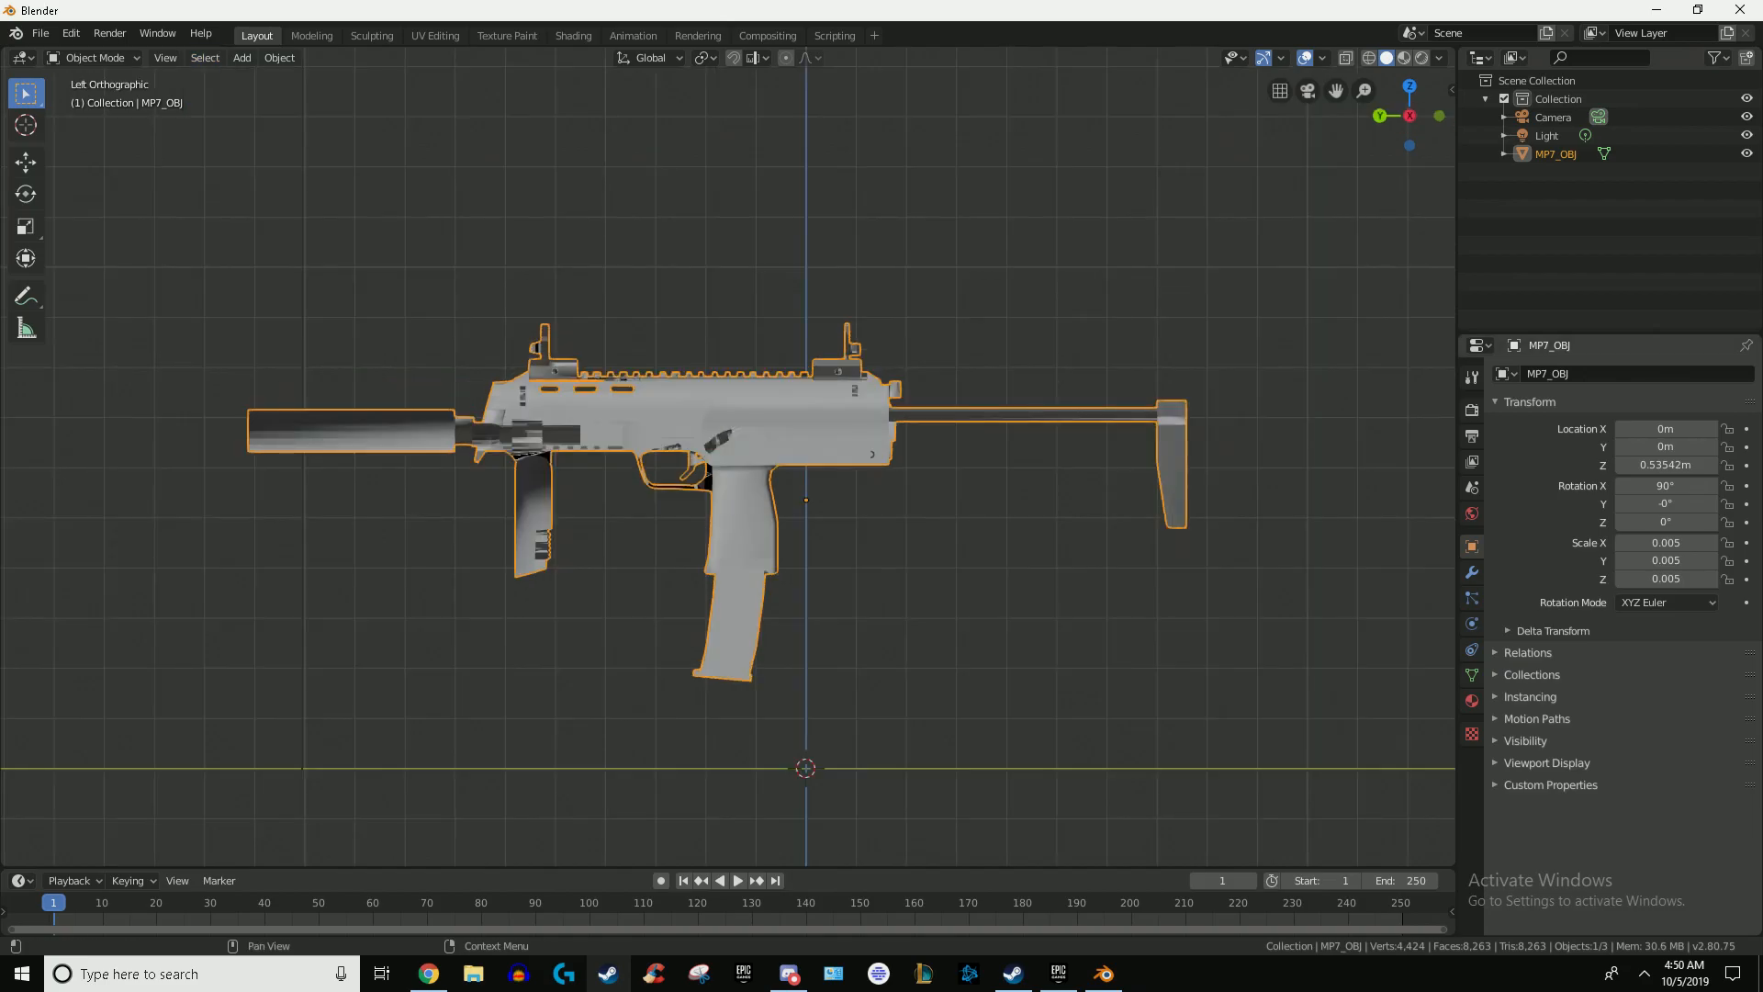
pyautogui.click(1472, 649)
pyautogui.click(1472, 674)
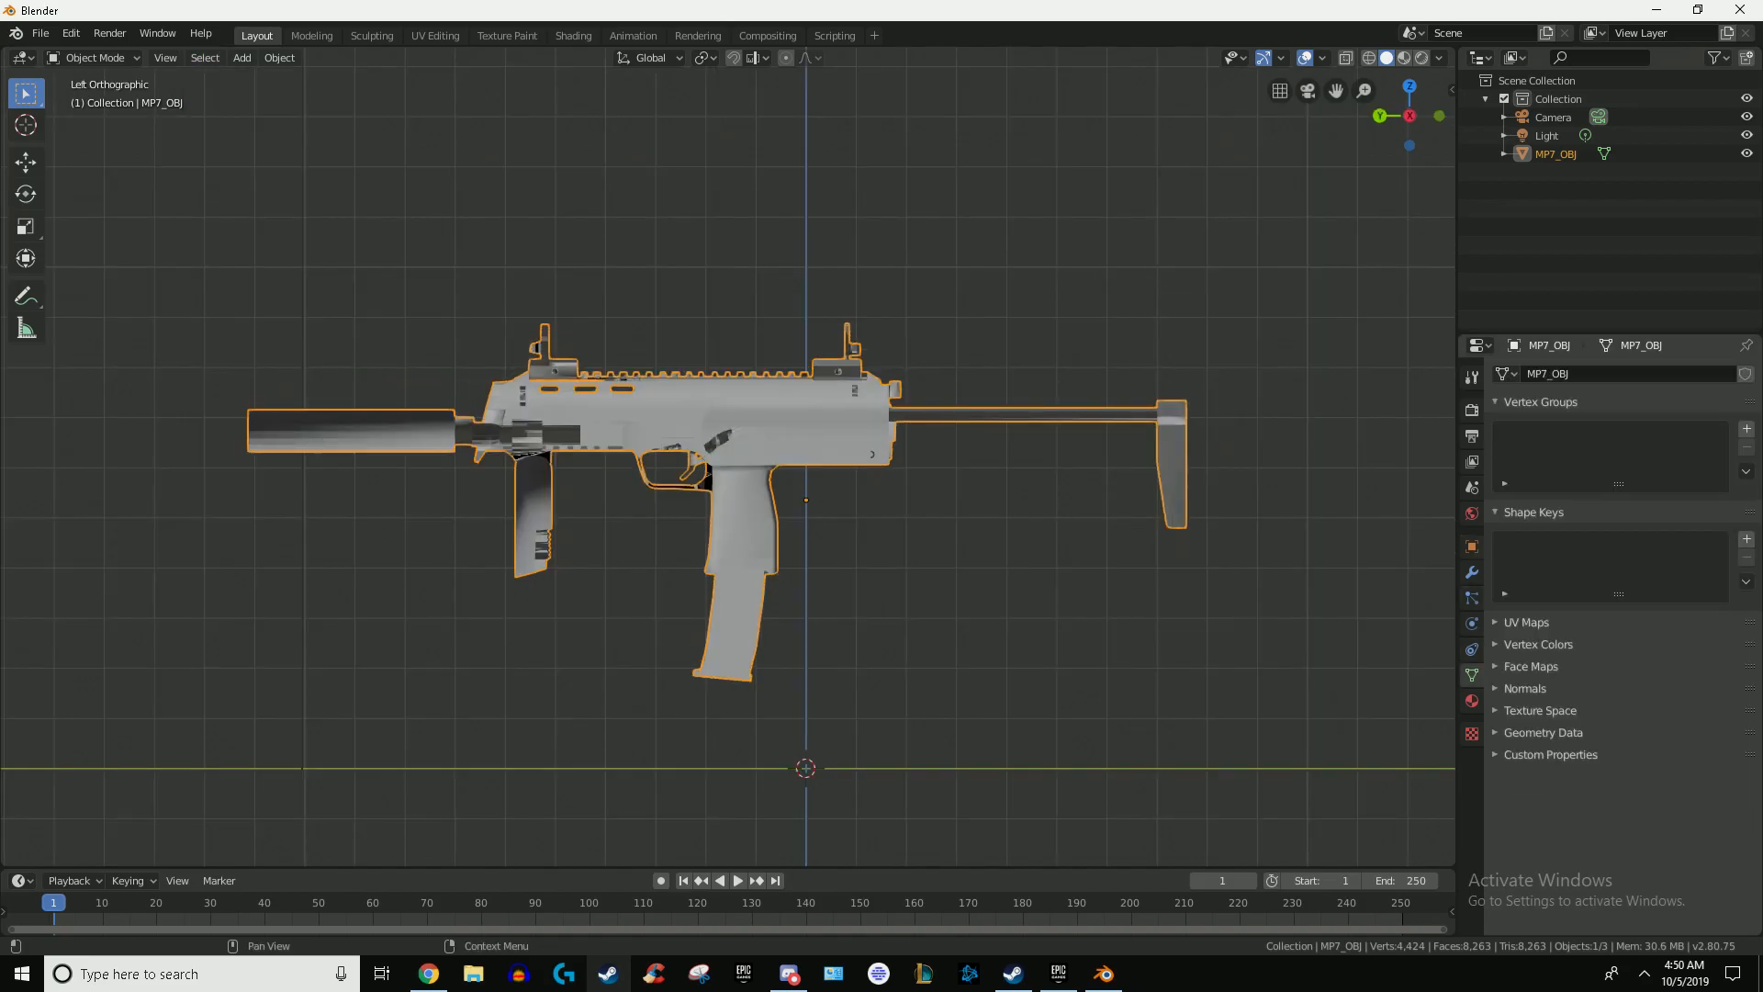
pyautogui.click(1746, 429)
pyautogui.click(1747, 428)
pyautogui.click(1746, 429)
pyautogui.click(1746, 428)
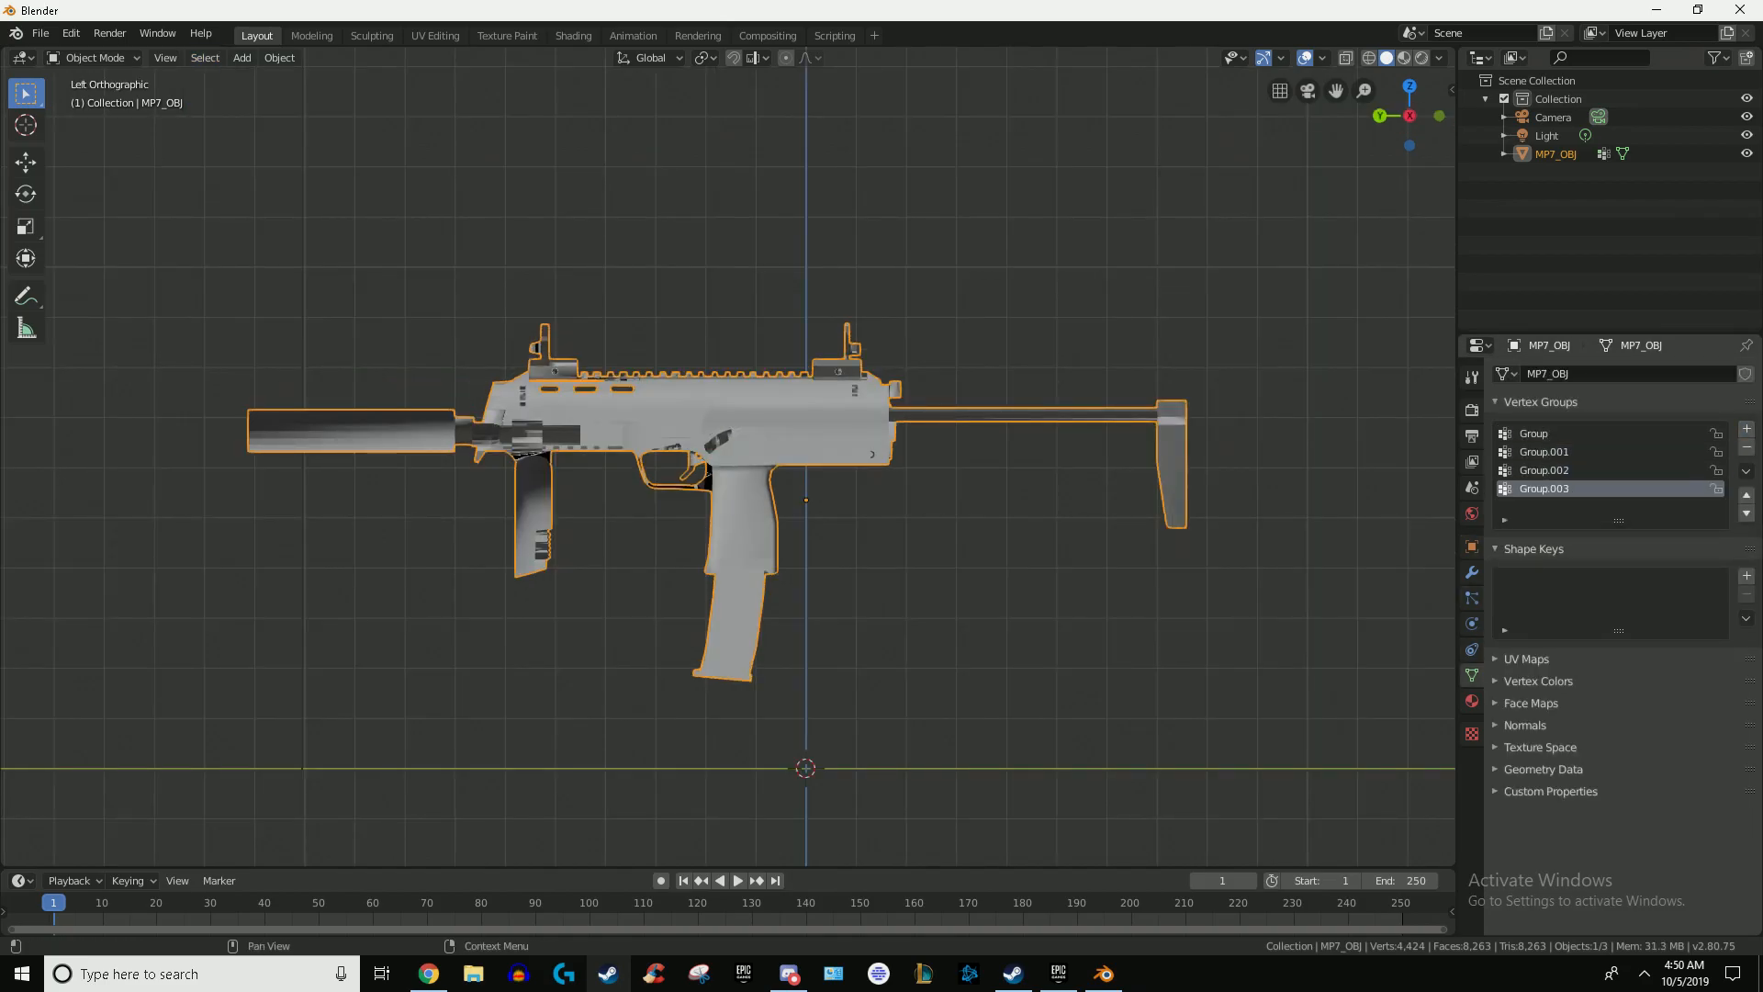
# Step: Rename the four vertex groups as Weapon, Magazine, Slide and Trigger, in that order
pyautogui.click(1561, 434)
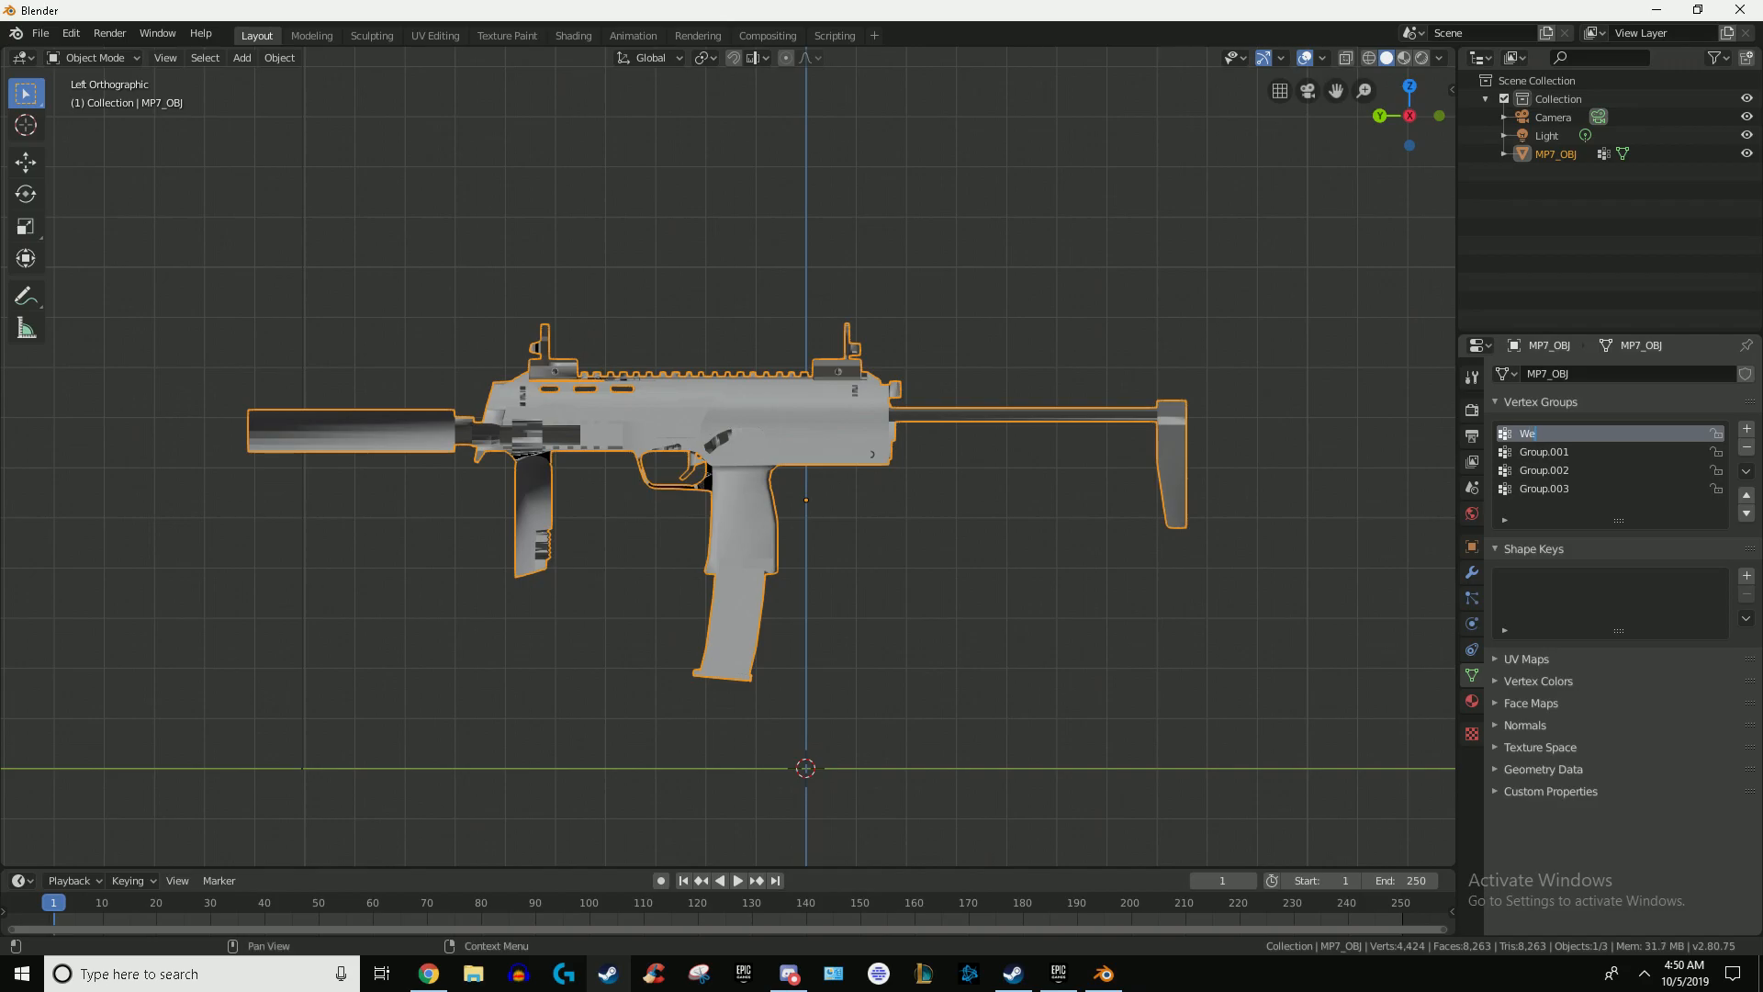
pyautogui.click(1561, 452)
pyautogui.press('BackSpace')
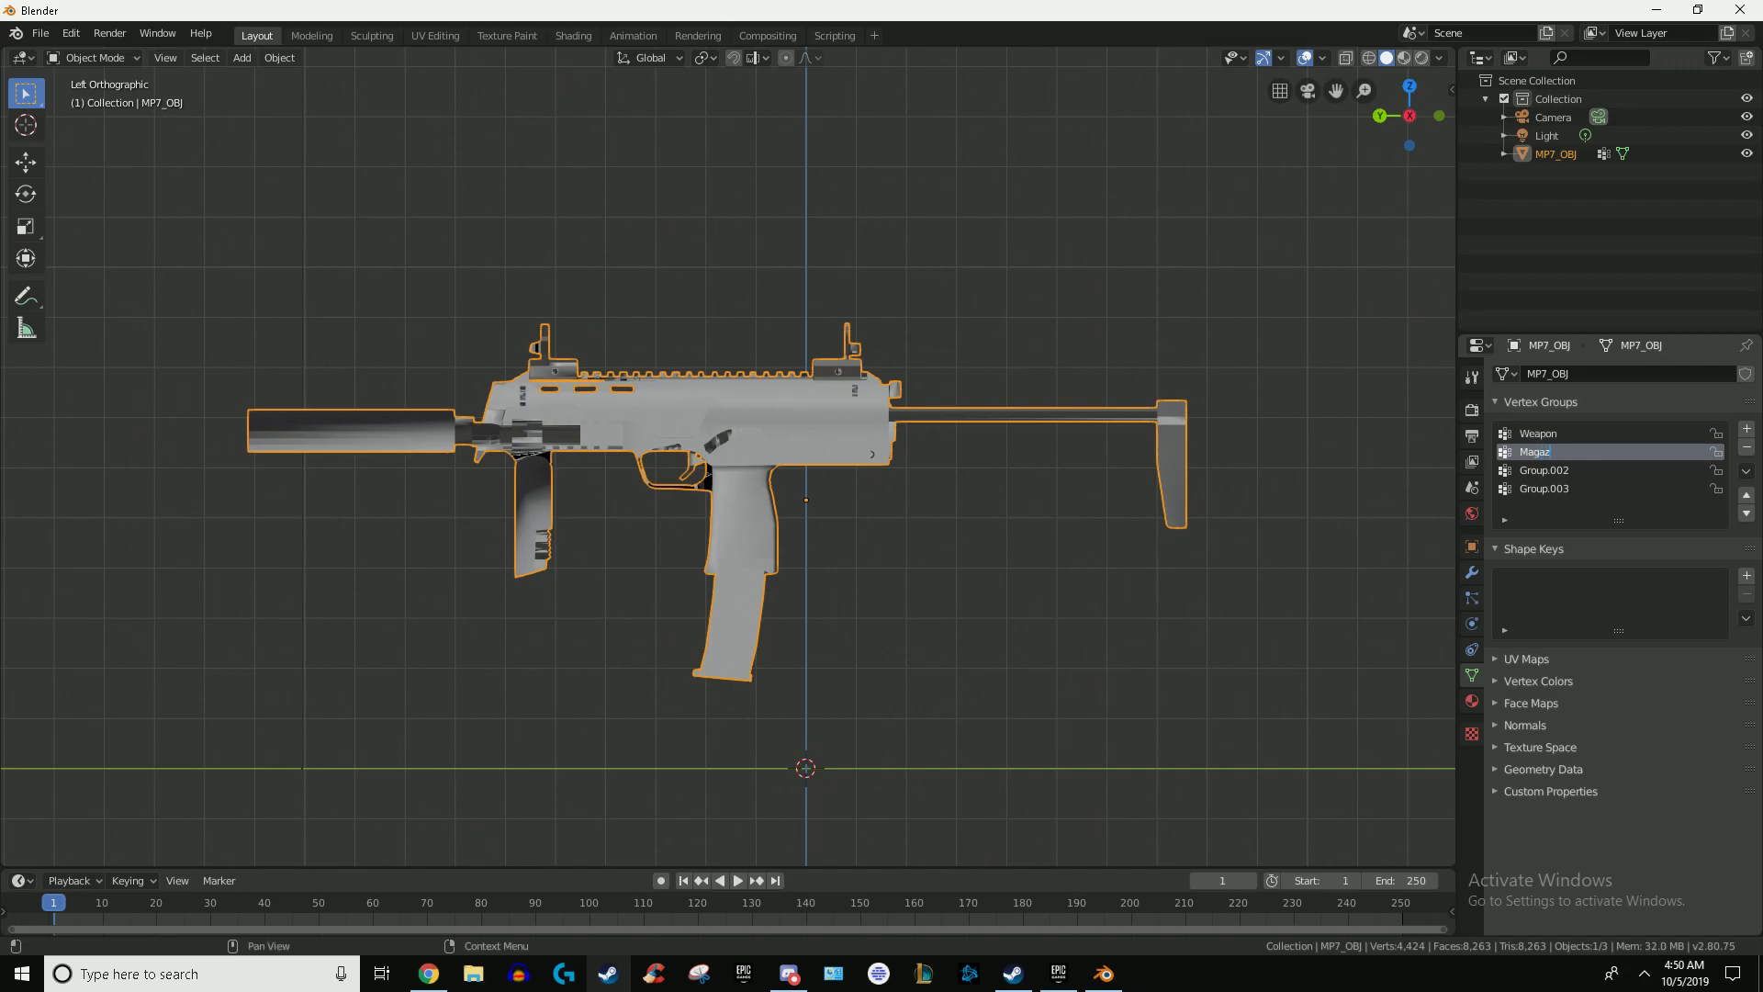
pyautogui.doubleClick(1551, 470)
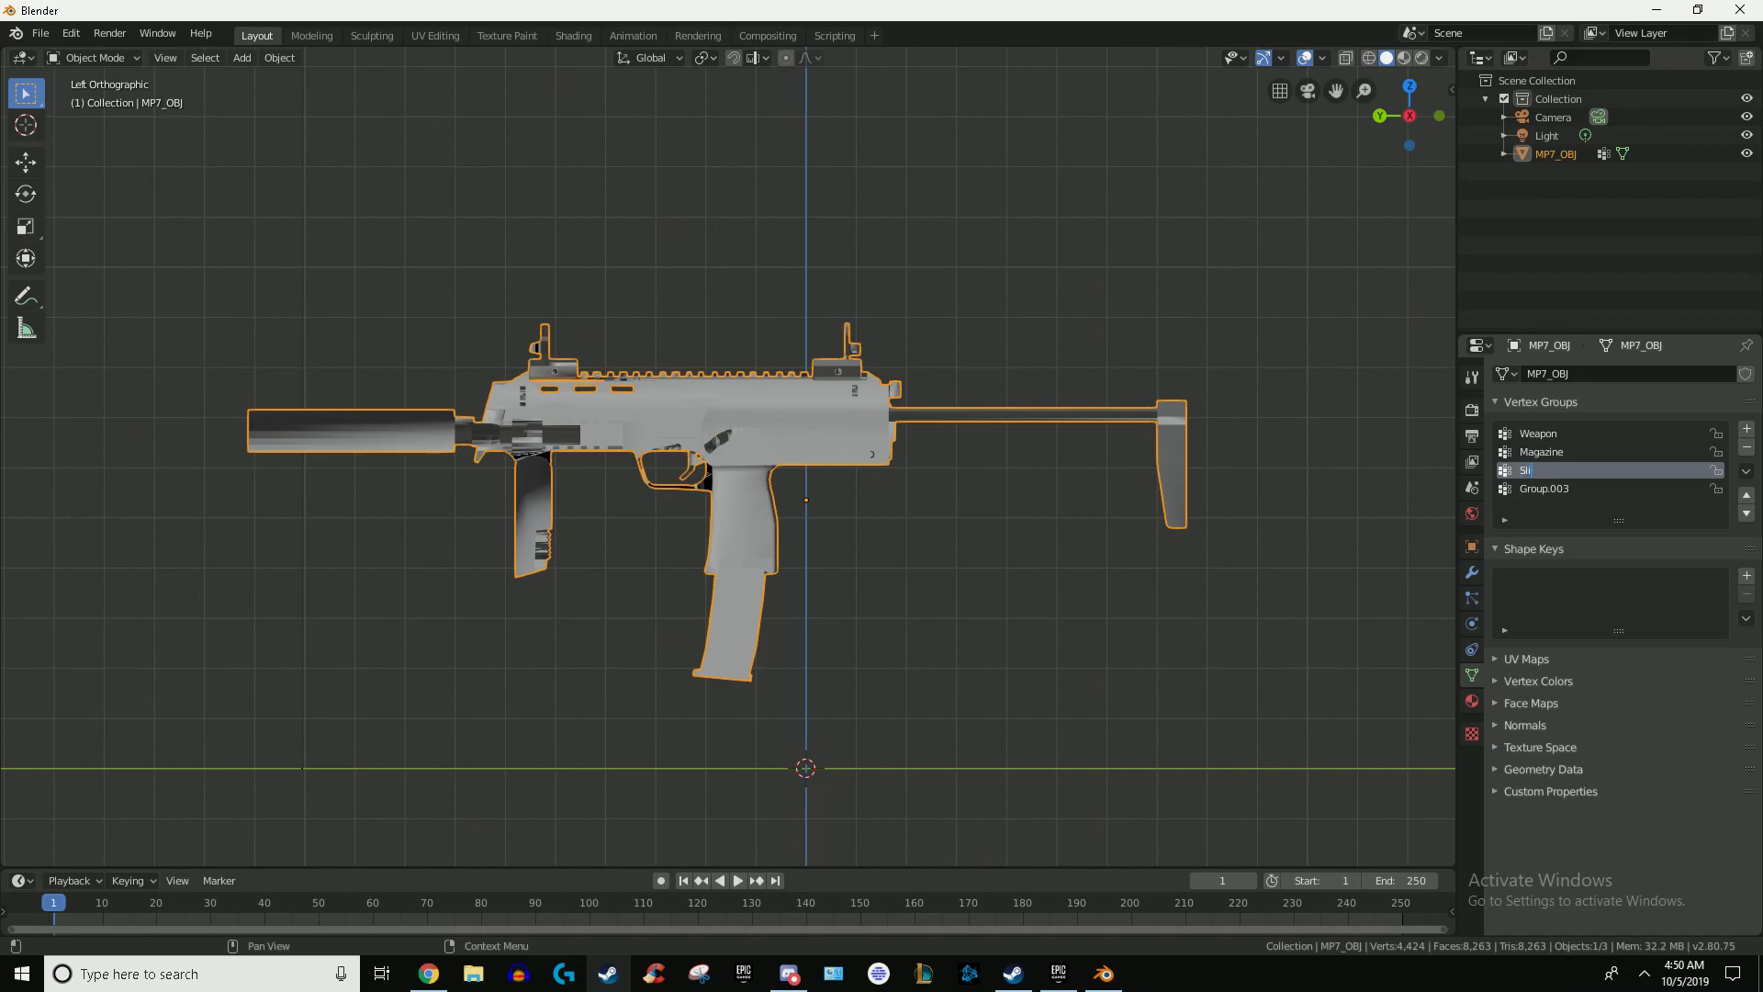
pyautogui.click(1552, 489)
pyautogui.write('Trigger')
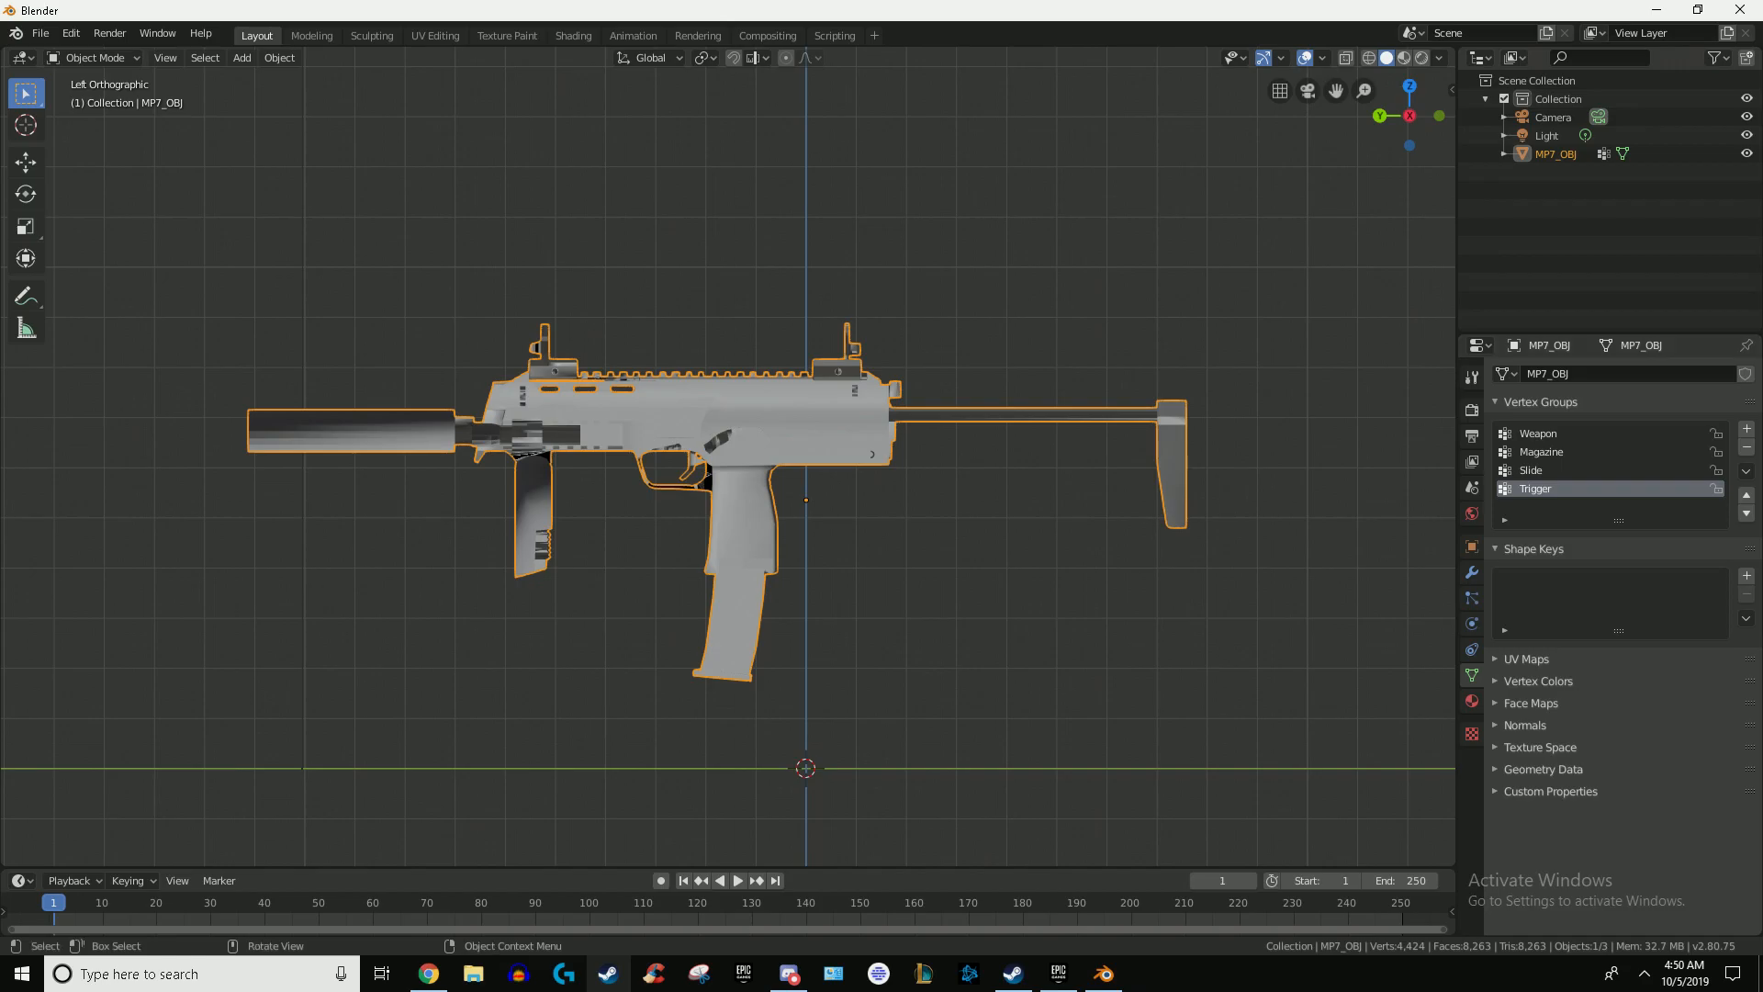
# Step: Make the Weapon vertex group active and open the MP7 mesh in Edit Mode
pyautogui.scroll(-2, 727, 456)
pyautogui.scroll(6, 727, 456)
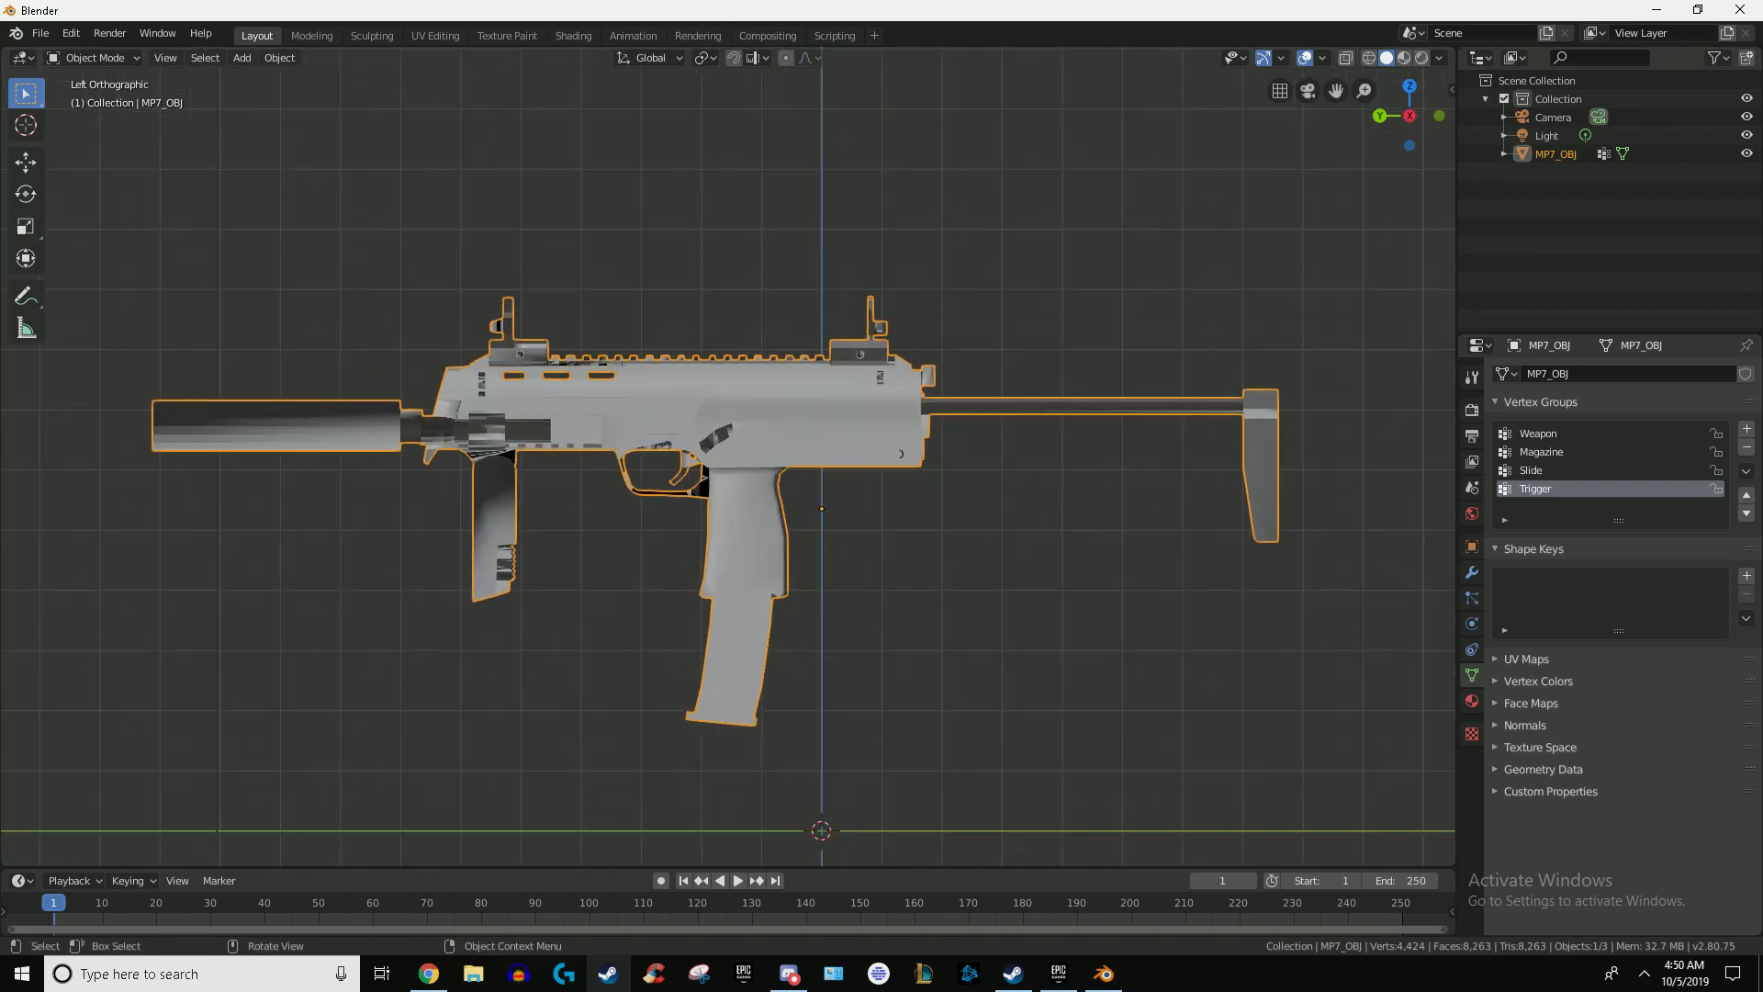
pyautogui.click(1562, 452)
pyautogui.click(1561, 434)
pyautogui.scroll(-7, 727, 456)
pyautogui.press('Tab')
pyautogui.scroll(5, 727, 457)
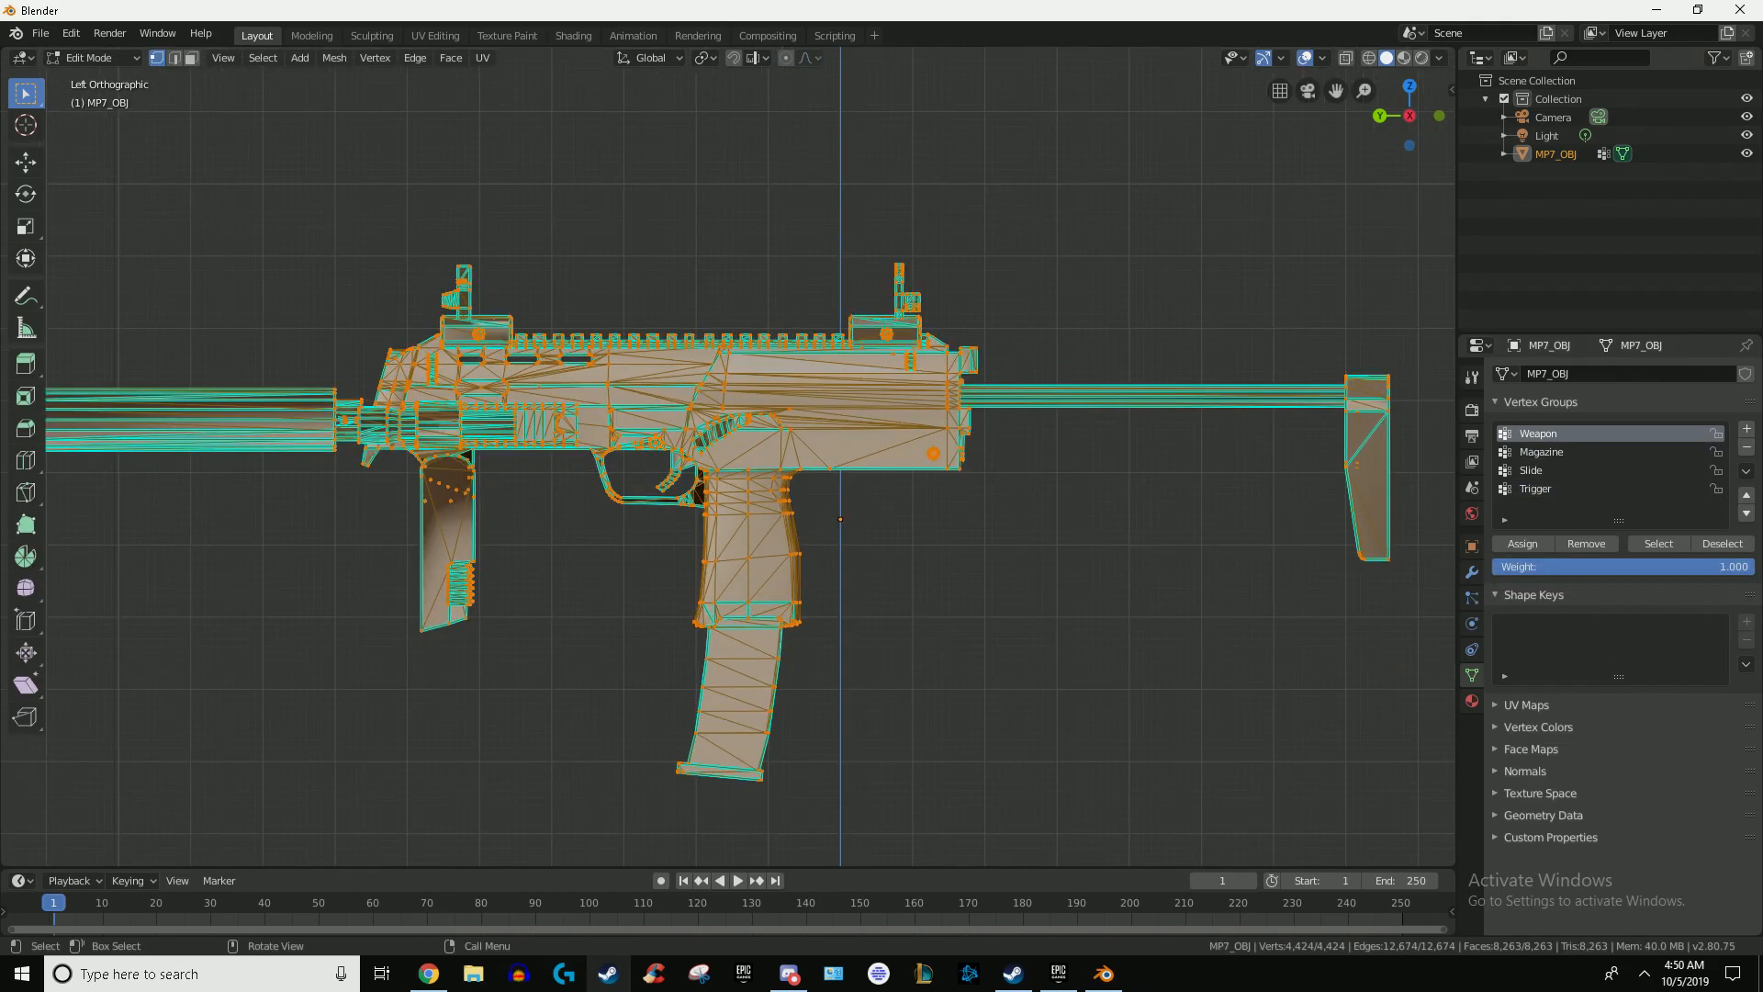
pyautogui.scroll(-2, 727, 457)
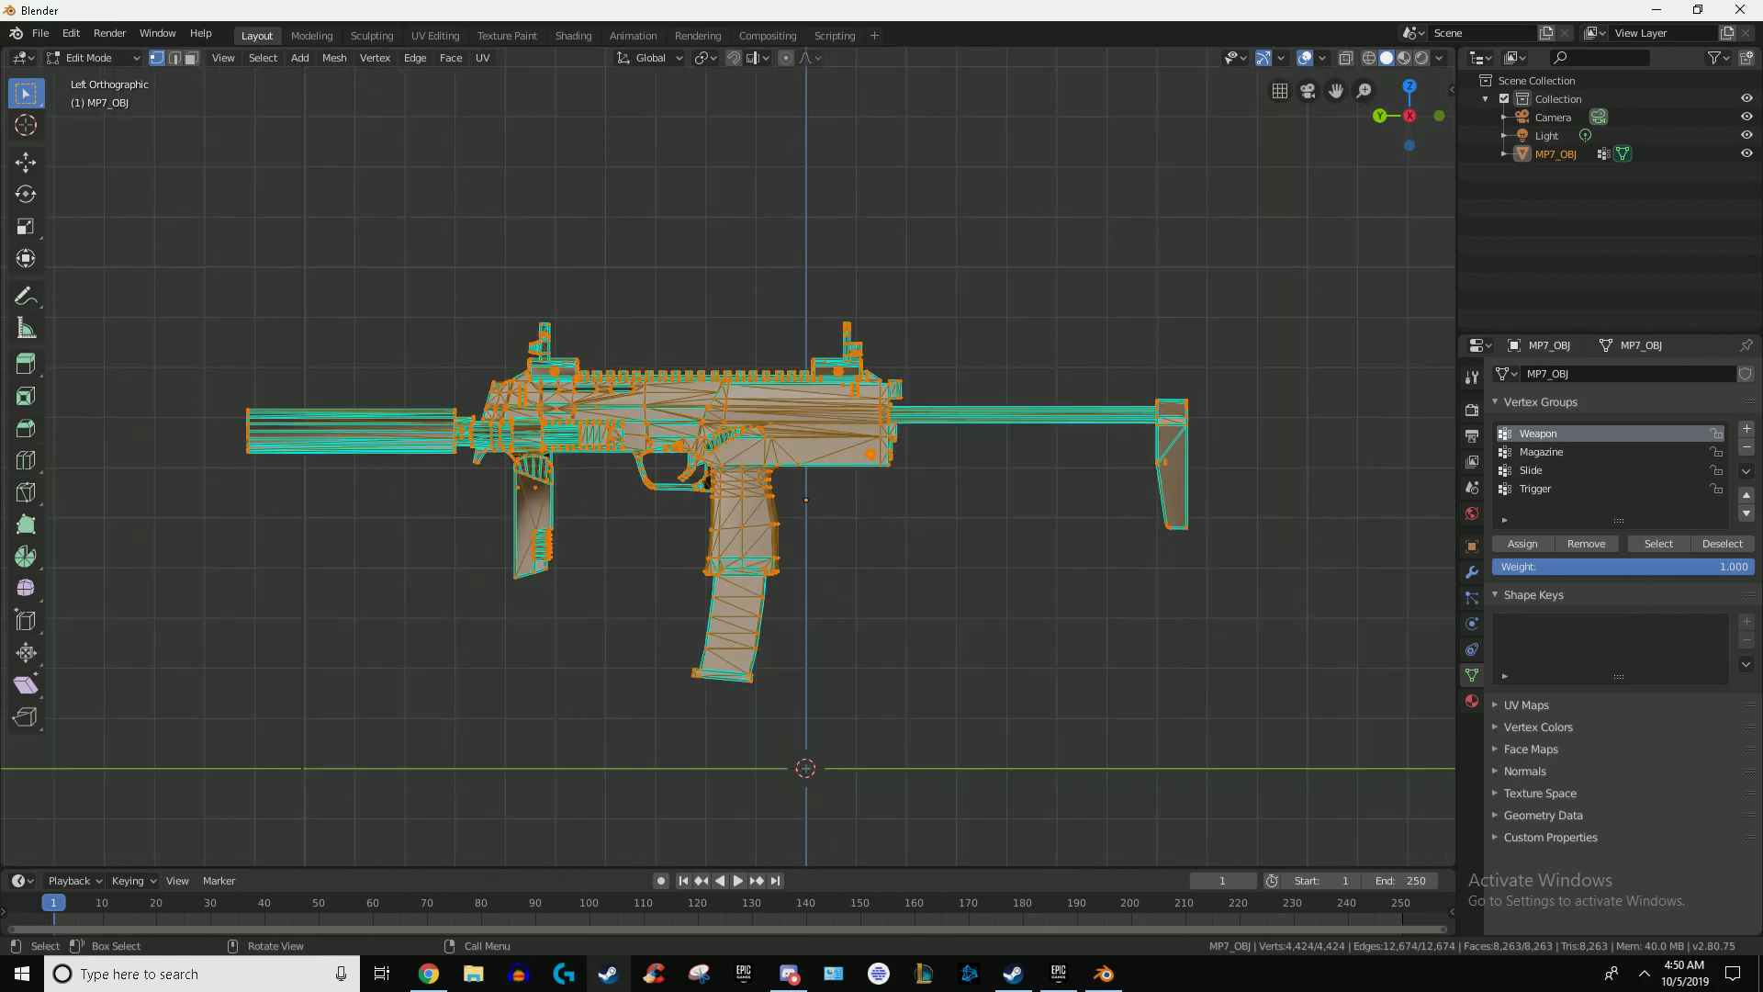
pyautogui.scroll(2, 728, 457)
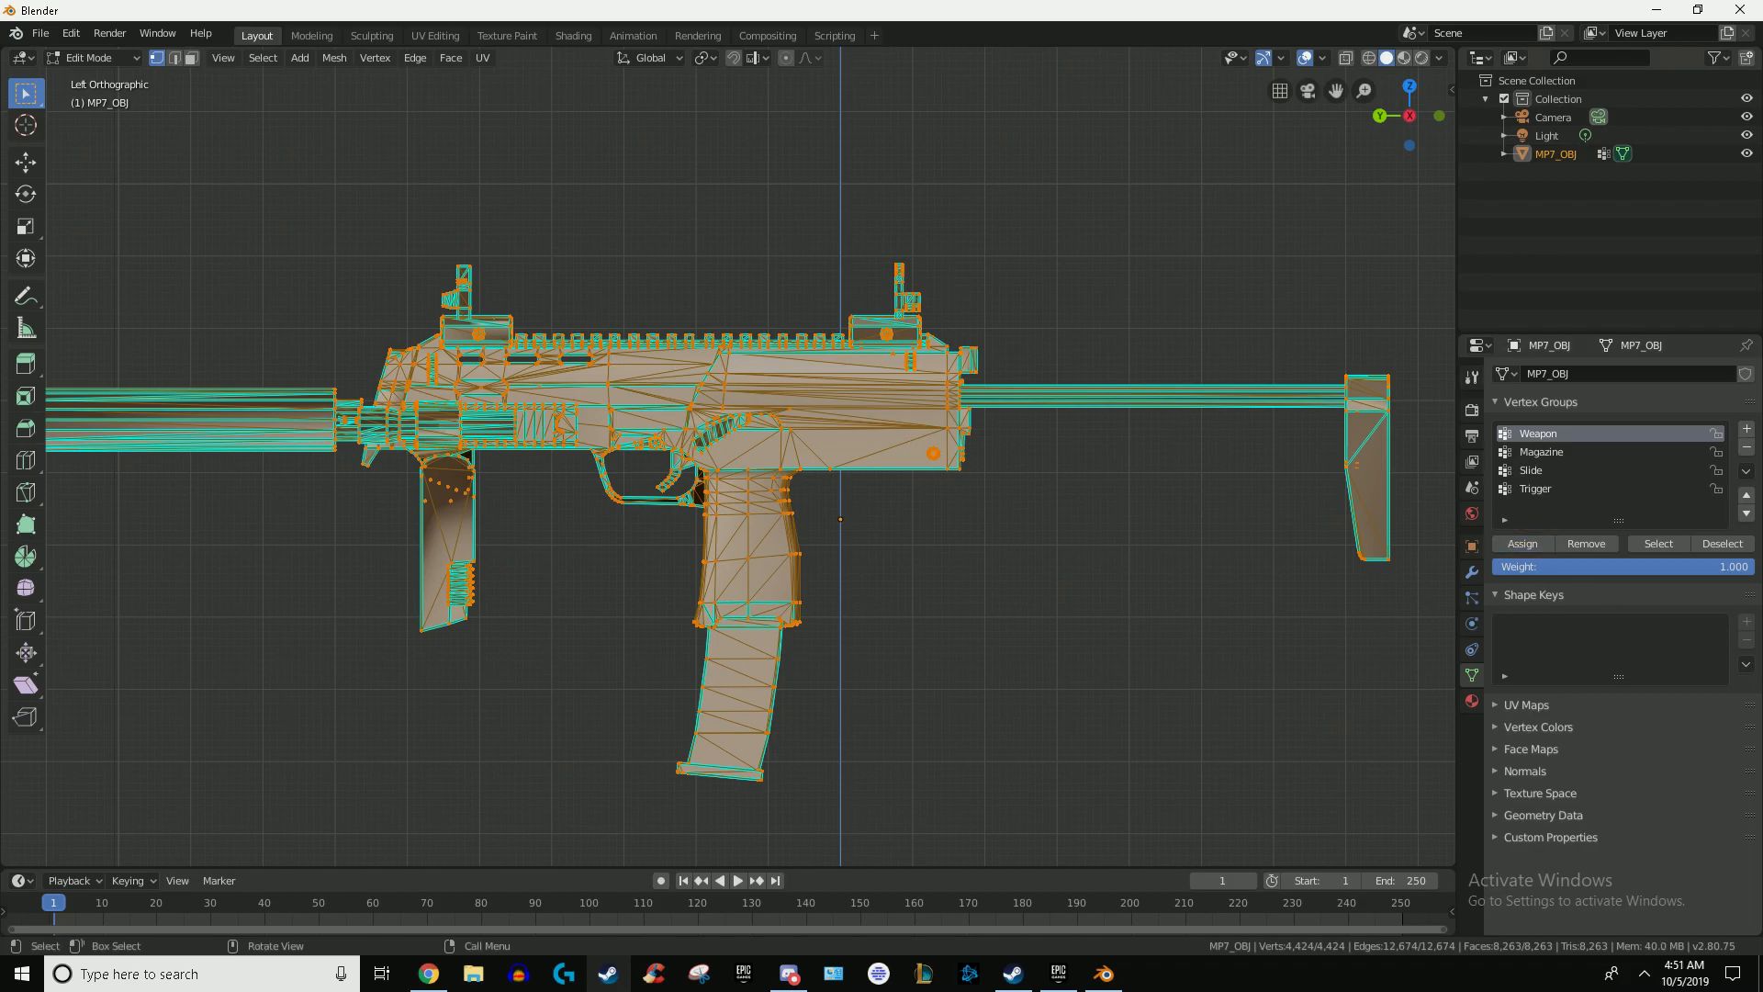
# Step: Make the Magazine vertex group active and select all linked geometry of the magazine body
pyautogui.click(1543, 451)
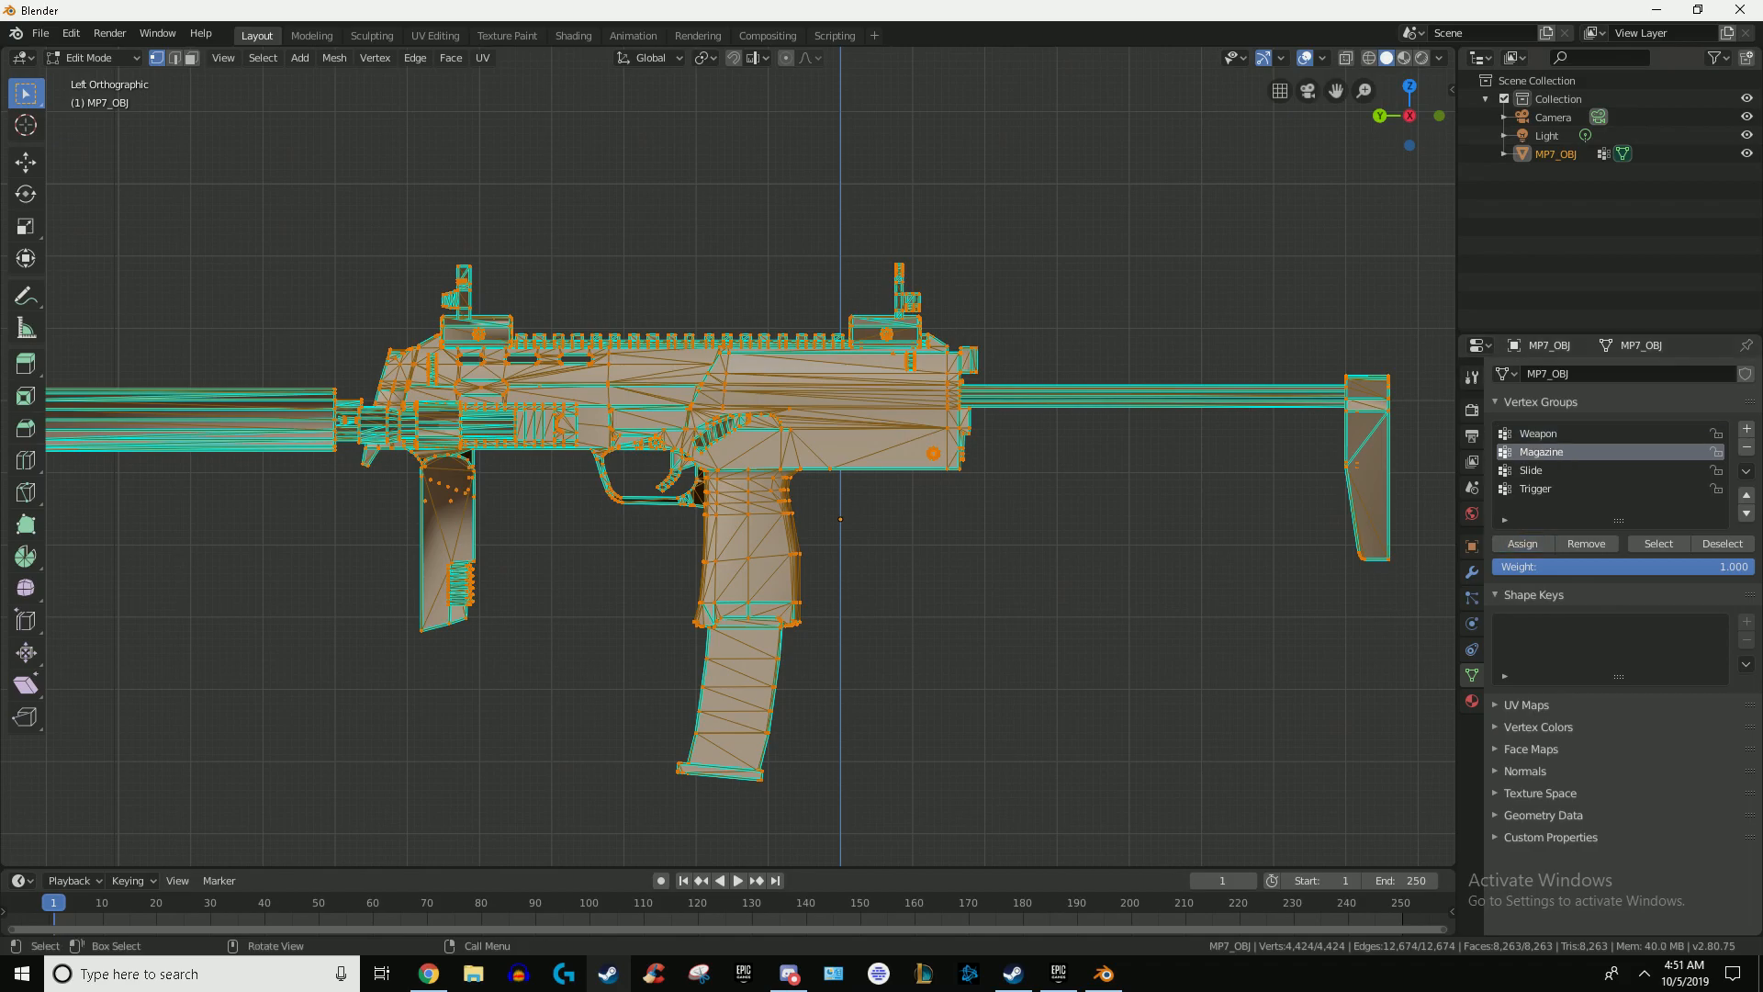
pyautogui.click(700, 712)
pyautogui.moveTo(1357, 465); pyautogui.dragTo(1454, 472, button='middle')
pyautogui.keyDown('shift'); pyautogui.moveTo(780, 597); pyautogui.dragTo(751, 441, button='middle'); pyautogui.keyUp('shift')
pyautogui.scroll(5, 902, 404)
pyautogui.scroll(-3, 656, 415)
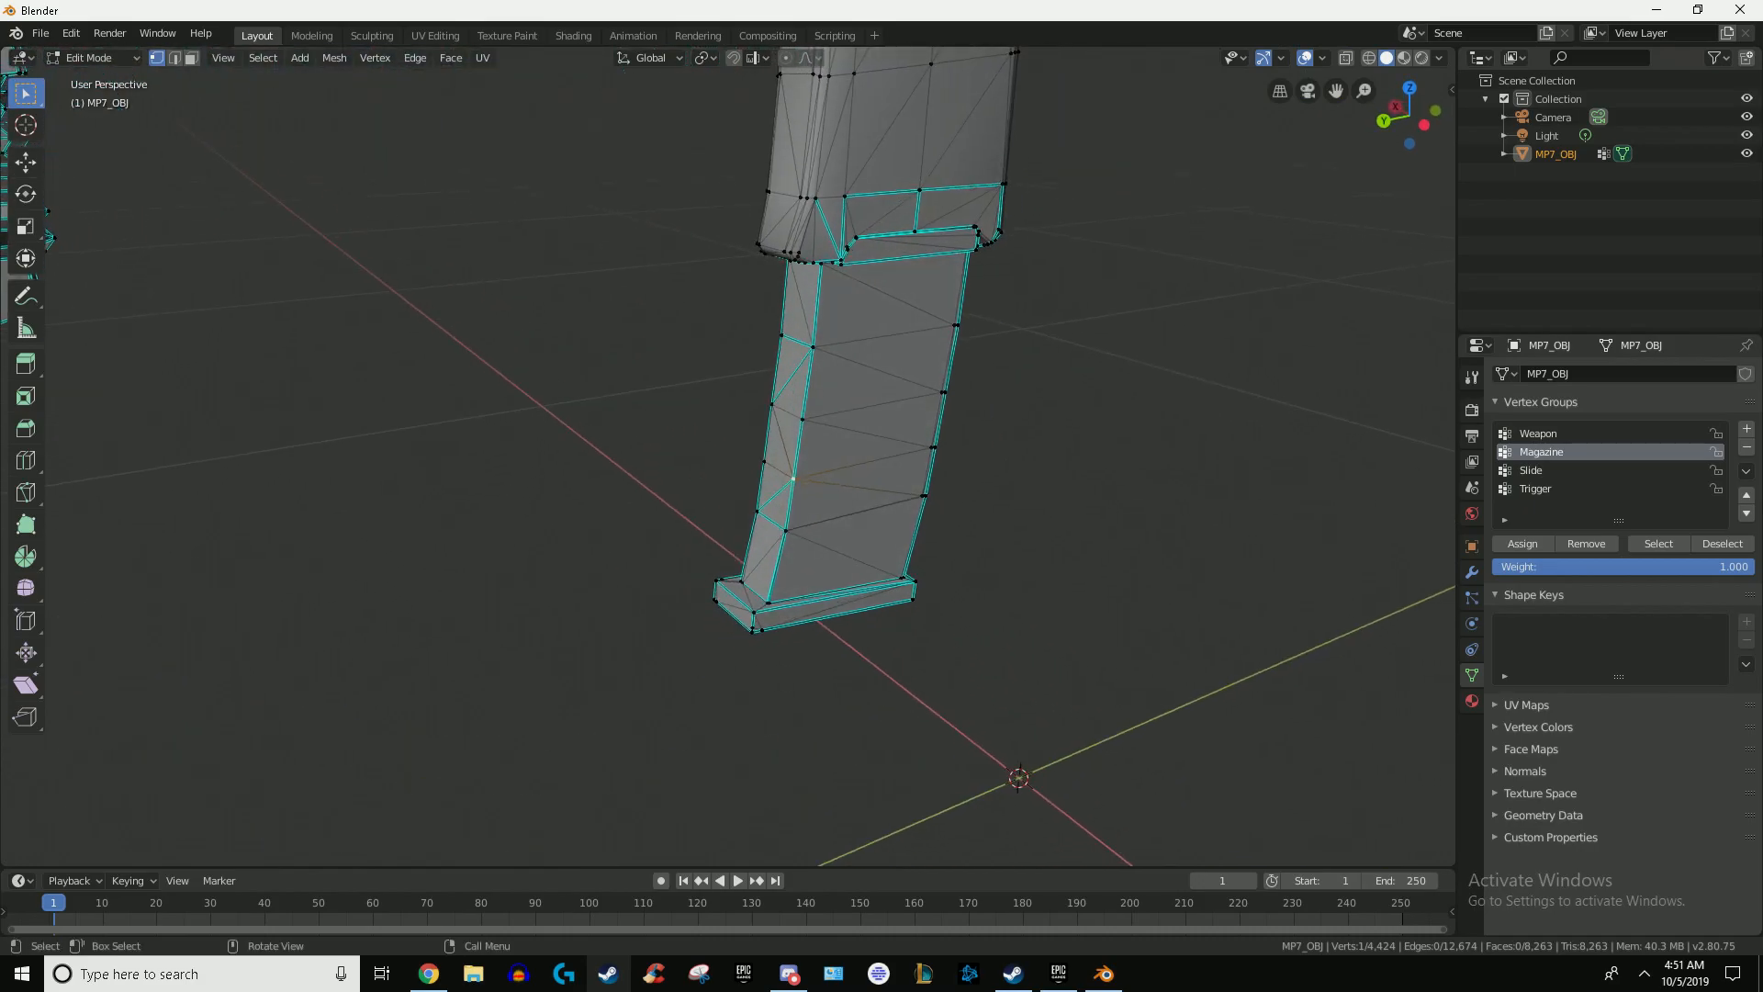
pyautogui.hotkey('ctrl', 'l')
pyautogui.press('KP_3')
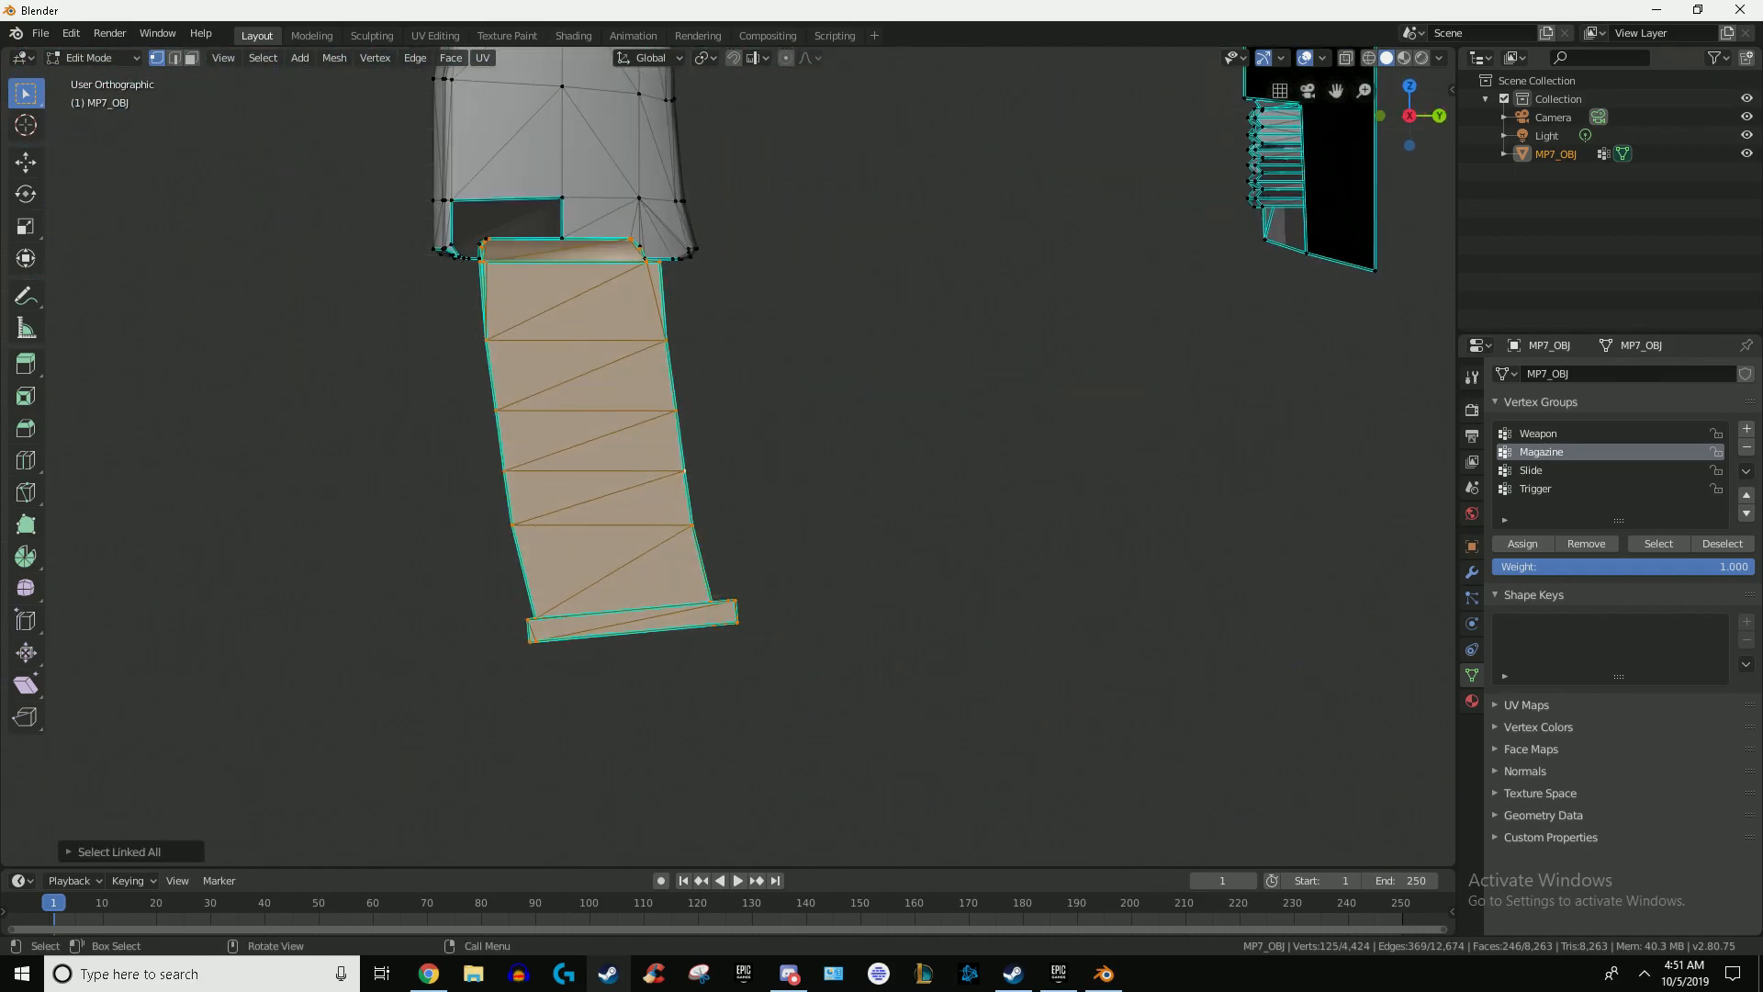
pyautogui.press('KP_1')
pyautogui.press('KP_3')
pyautogui.press('ctrl+KP_3')
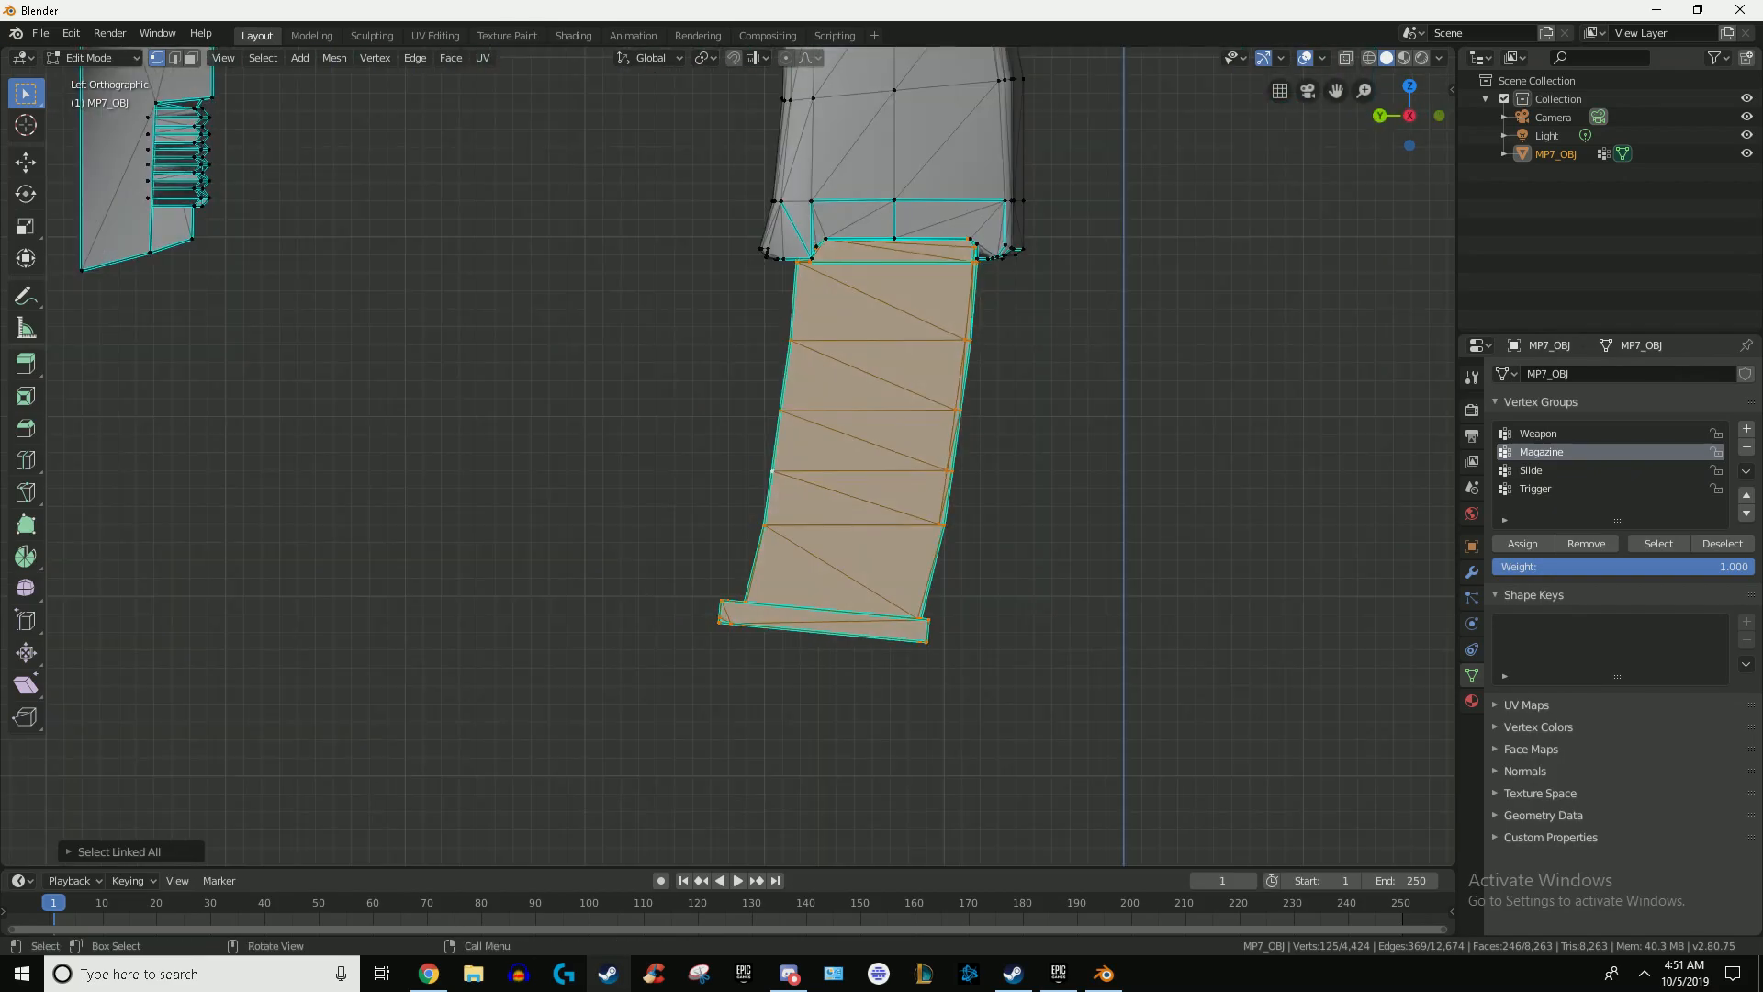
# Step: Switch to wireframe display and add the three cartridges inside the magazine, with their linked geometry, to the selection
pyautogui.scroll(-8, 885, 377)
pyautogui.press('z')
pyautogui.click(744, 376)
pyautogui.scroll(7, 744, 376)
pyautogui.scroll(1, 744, 376)
pyautogui.keyDown('shift'); pyautogui.moveTo(789, 211); pyautogui.dragTo(660, 815, button='middle'); pyautogui.keyUp('shift')
pyautogui.scroll(8, 728, 457)
pyautogui.keyDown('shift'); pyautogui.moveTo(728, 456); pyautogui.dragTo(833, 635, button='middle'); pyautogui.keyUp('shift')
pyautogui.keyDown('ctrl'); pyautogui.click(603, 295); pyautogui.keyUp('ctrl')
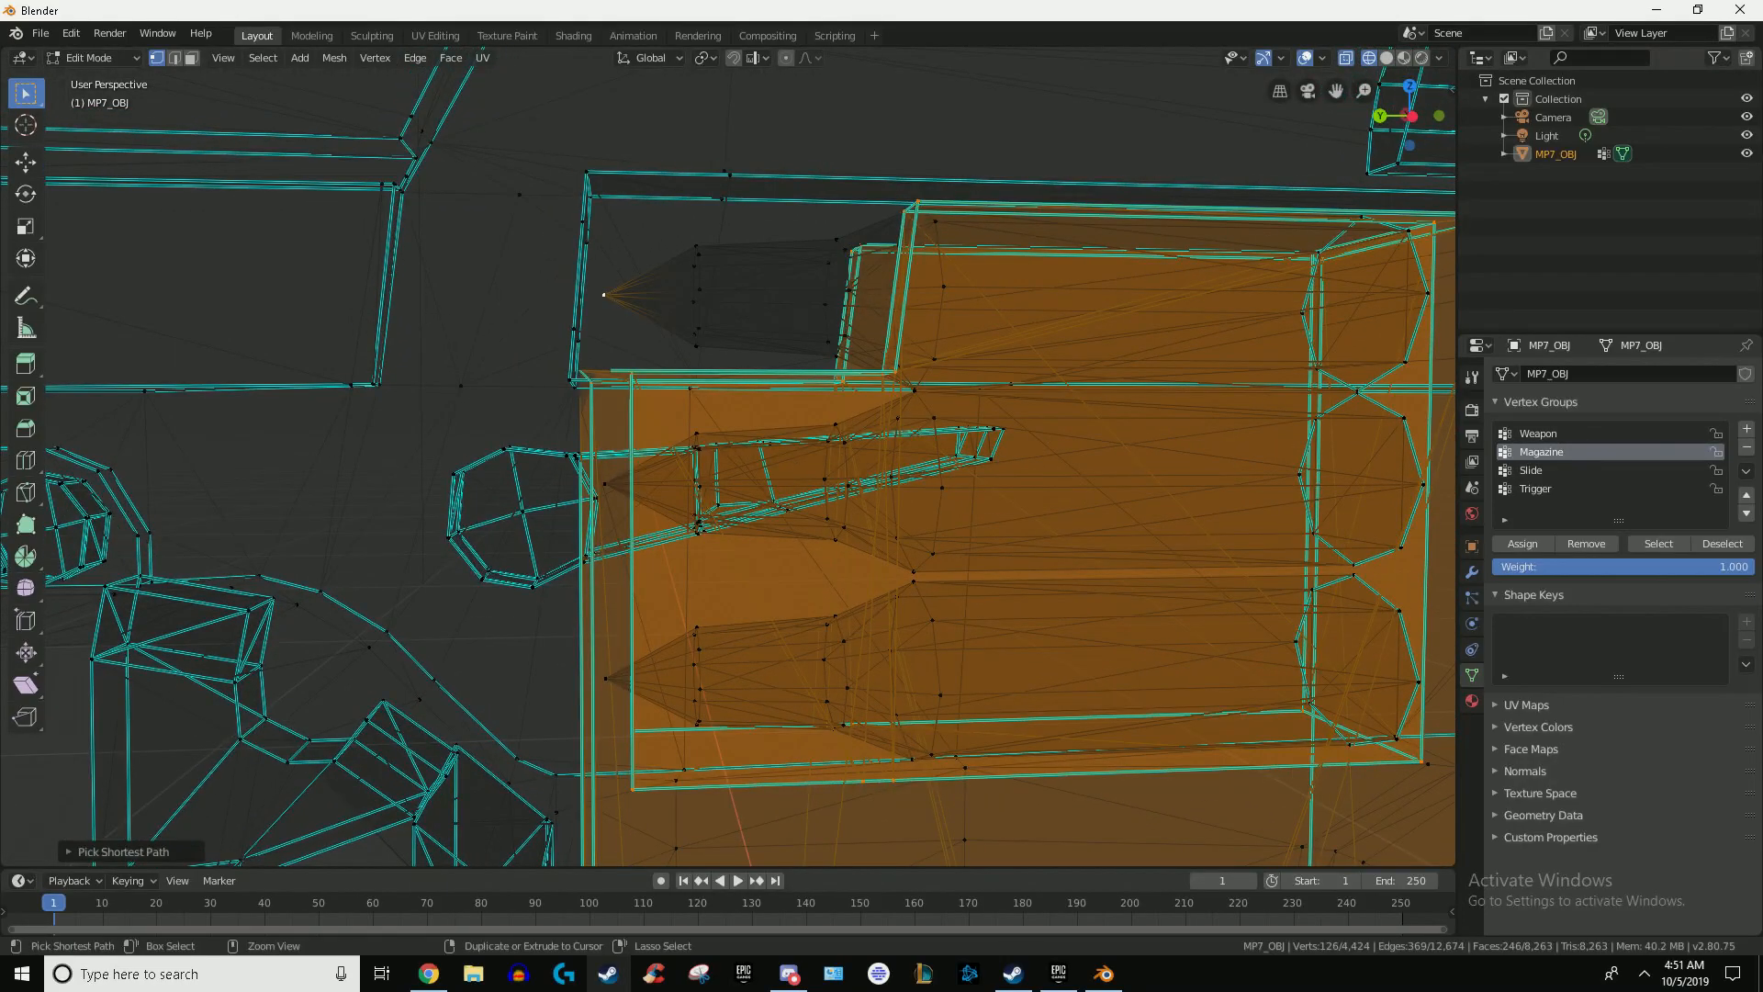
pyautogui.keyDown('ctrl'); pyautogui.click(604, 484); pyautogui.keyUp('ctrl')
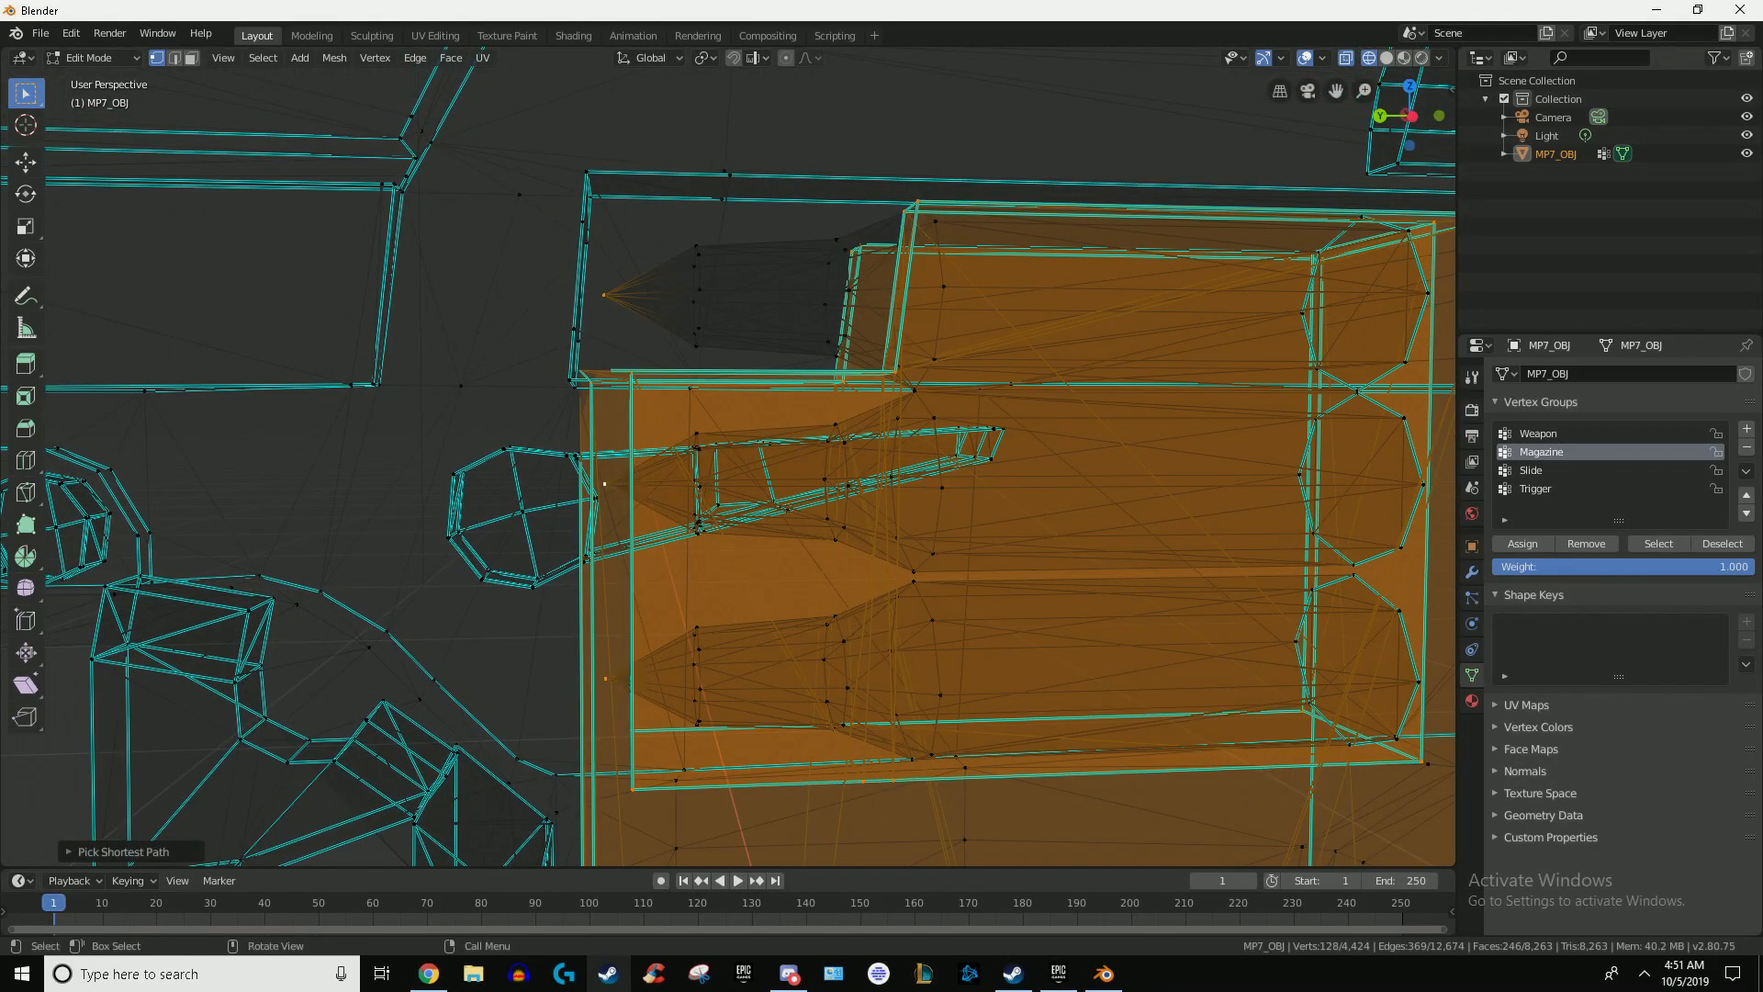
pyautogui.hotkey('ctrl', 'l')
pyautogui.scroll(-5, 728, 456)
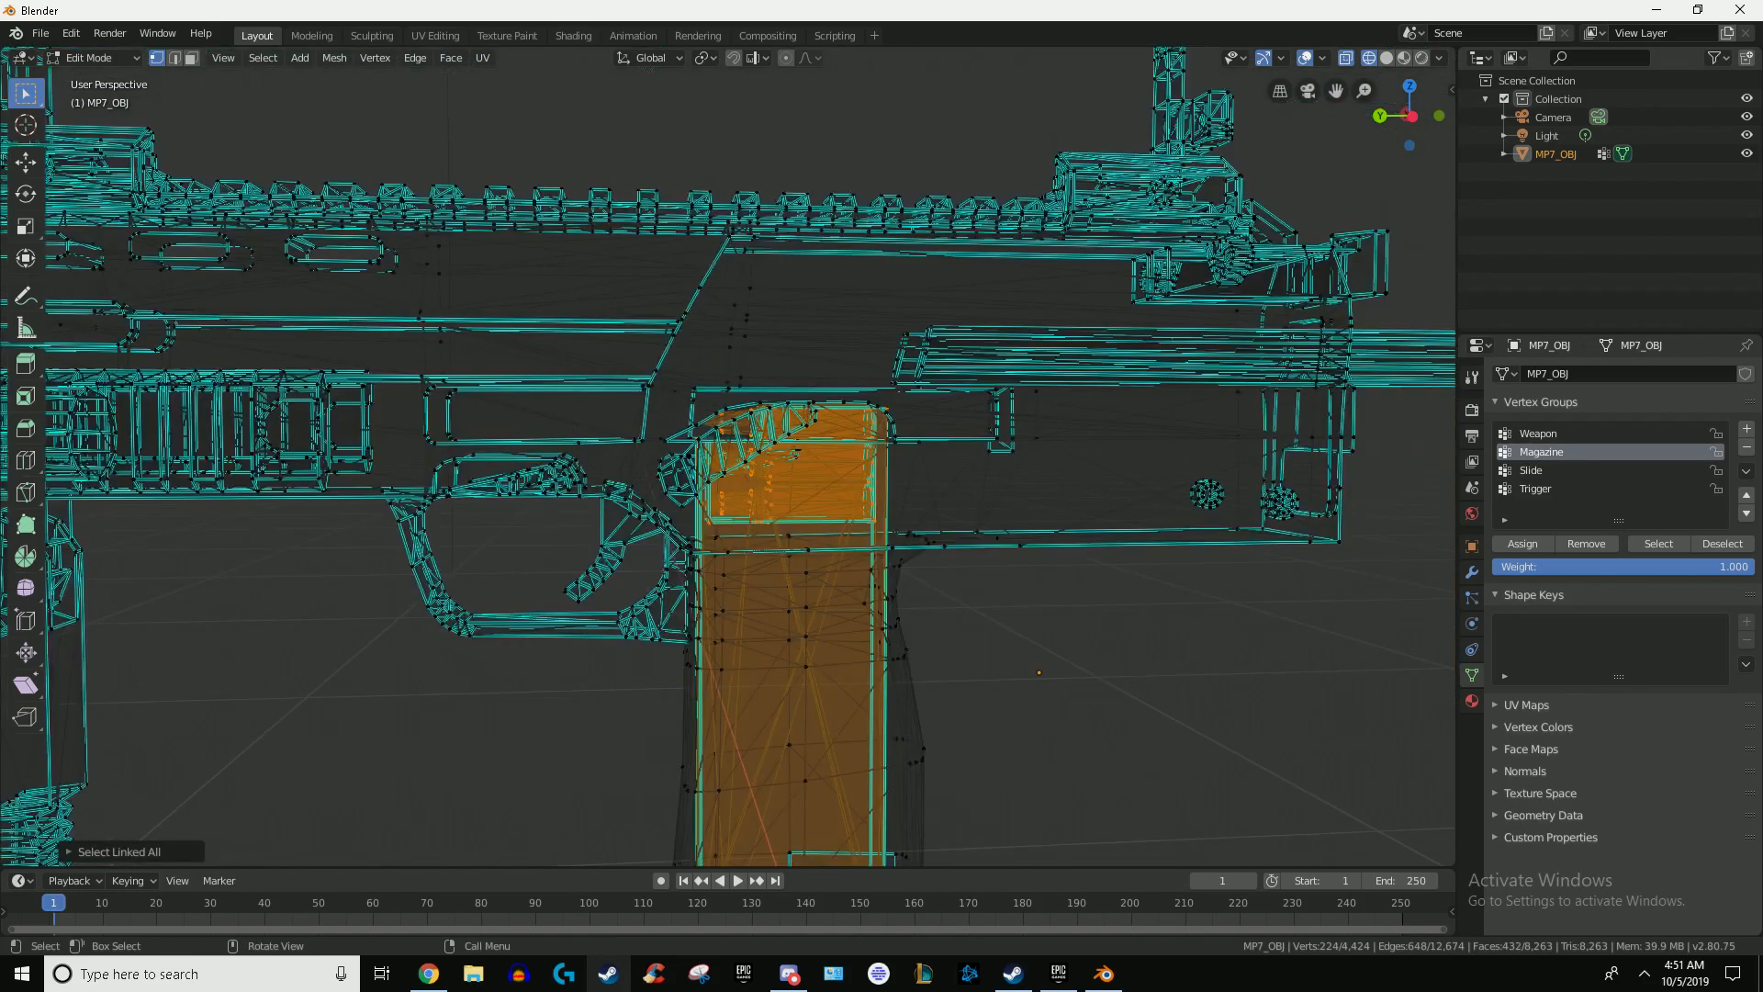
# Step: Assign the selected magazine and cartridges to the Magazine vertex group, and make the Slide group active
pyautogui.press('ctrl+KP_3')
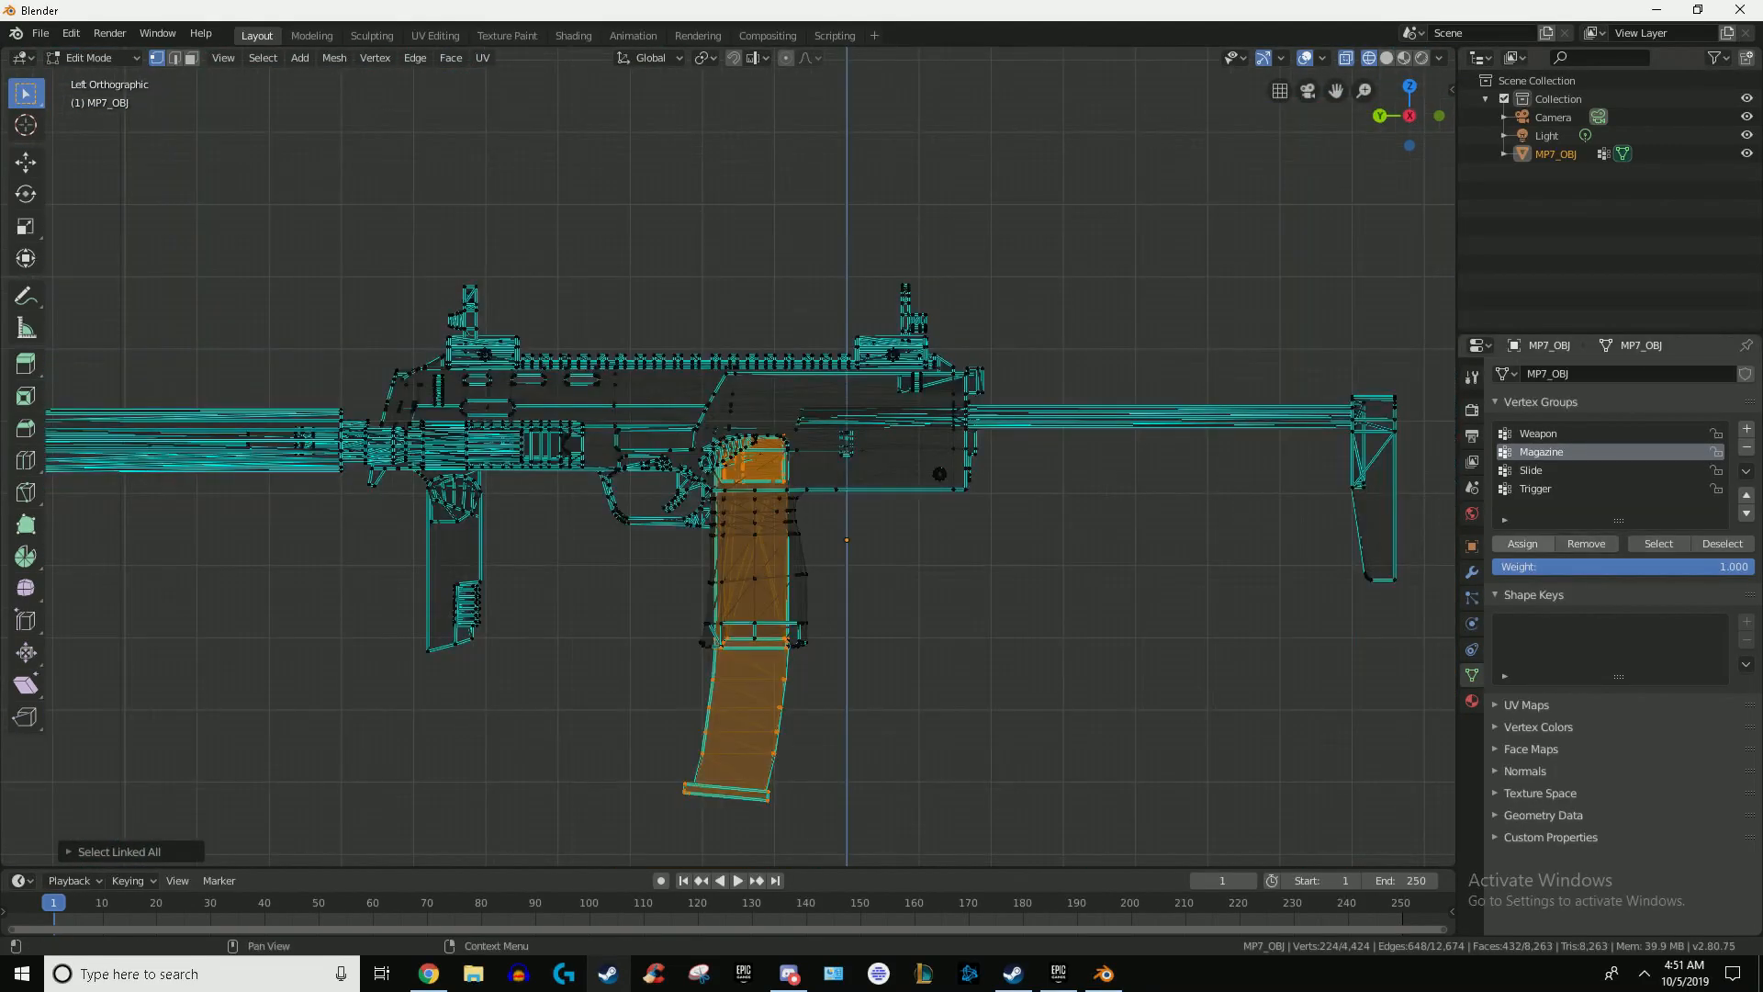
pyautogui.click(1522, 543)
pyautogui.click(1532, 470)
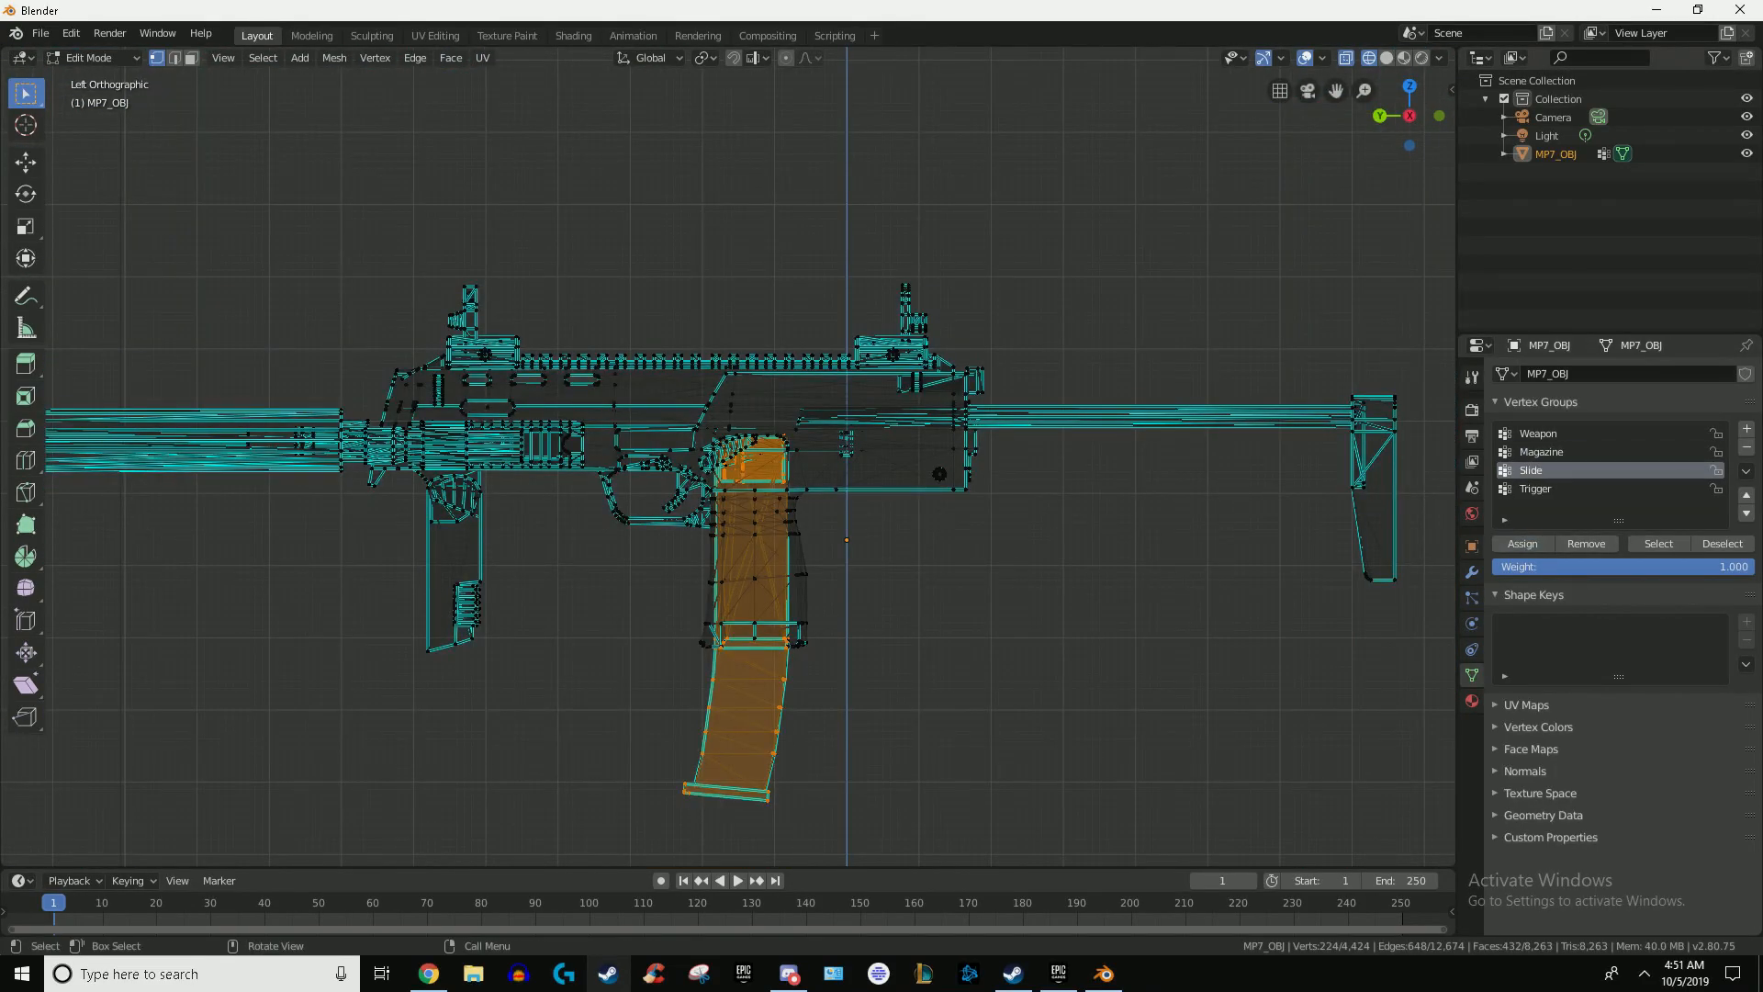
# Step: Select one half of the charging handle at the rear of the receiver together with all its linked geometry
pyautogui.click(977, 381)
pyautogui.moveTo(973, 404); pyautogui.dragTo(826, 468, button='middle')
pyautogui.scroll(3, 886, 450)
pyautogui.scroll(2, 725, 468)
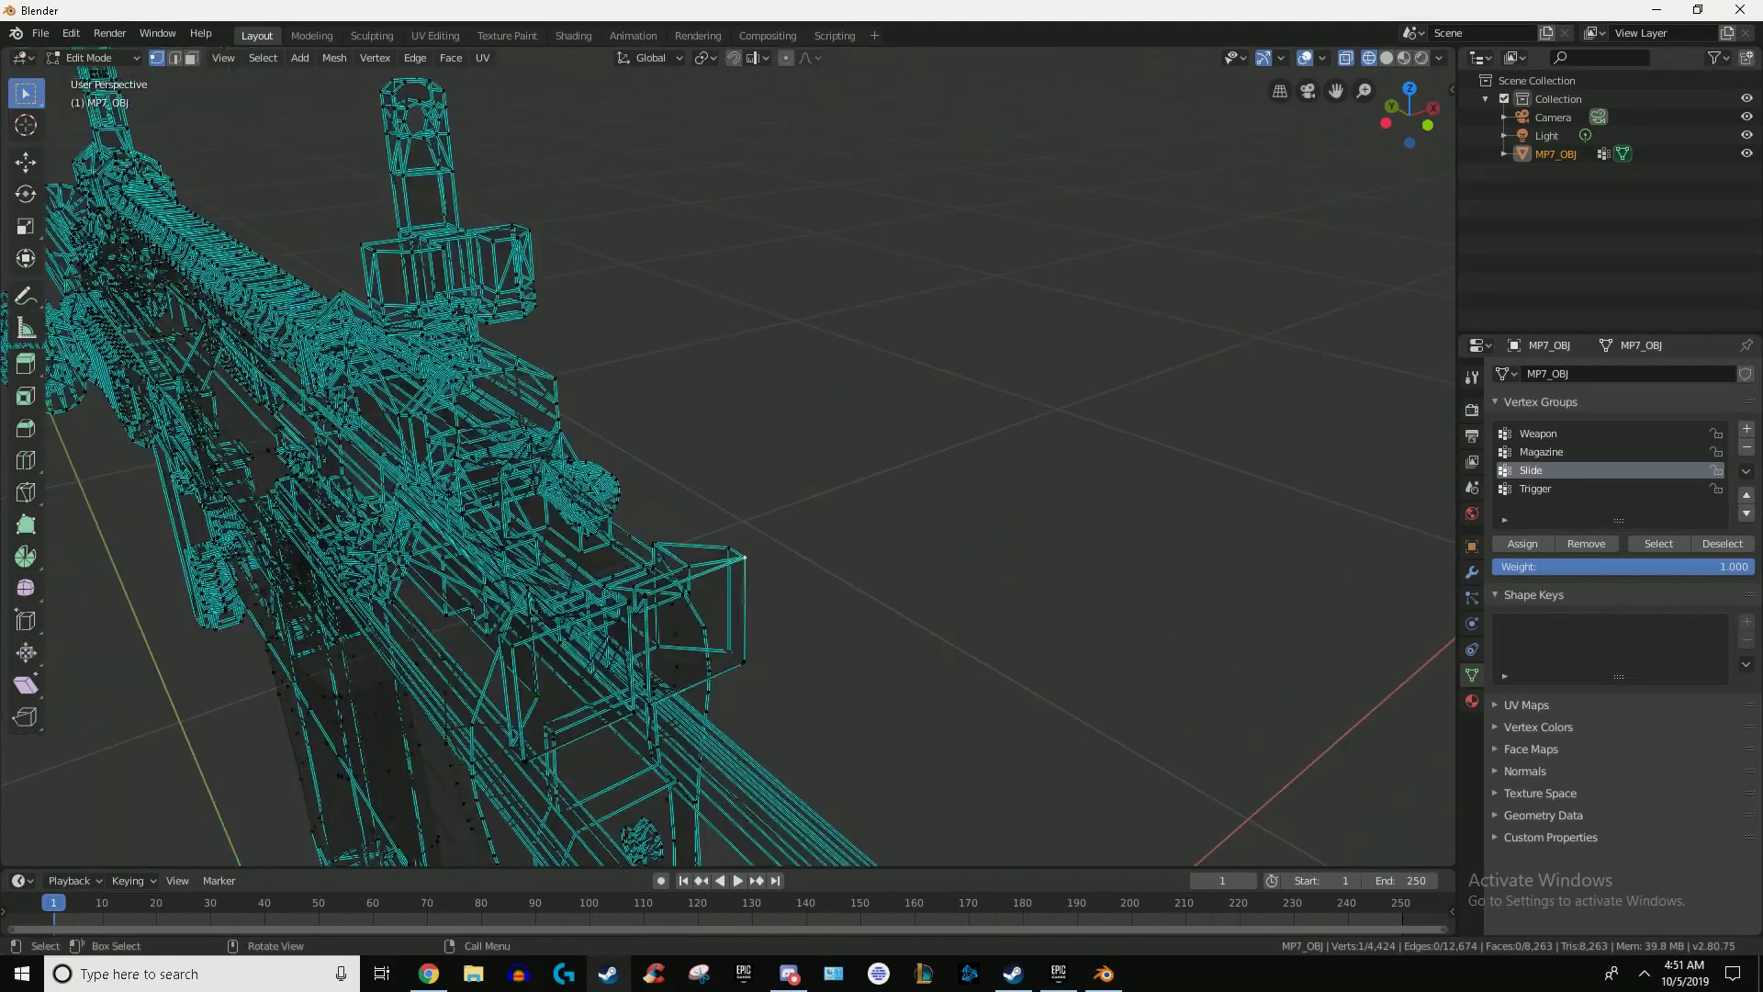
pyautogui.press('ctrl')
pyautogui.hotkey('ctrl', 'l')
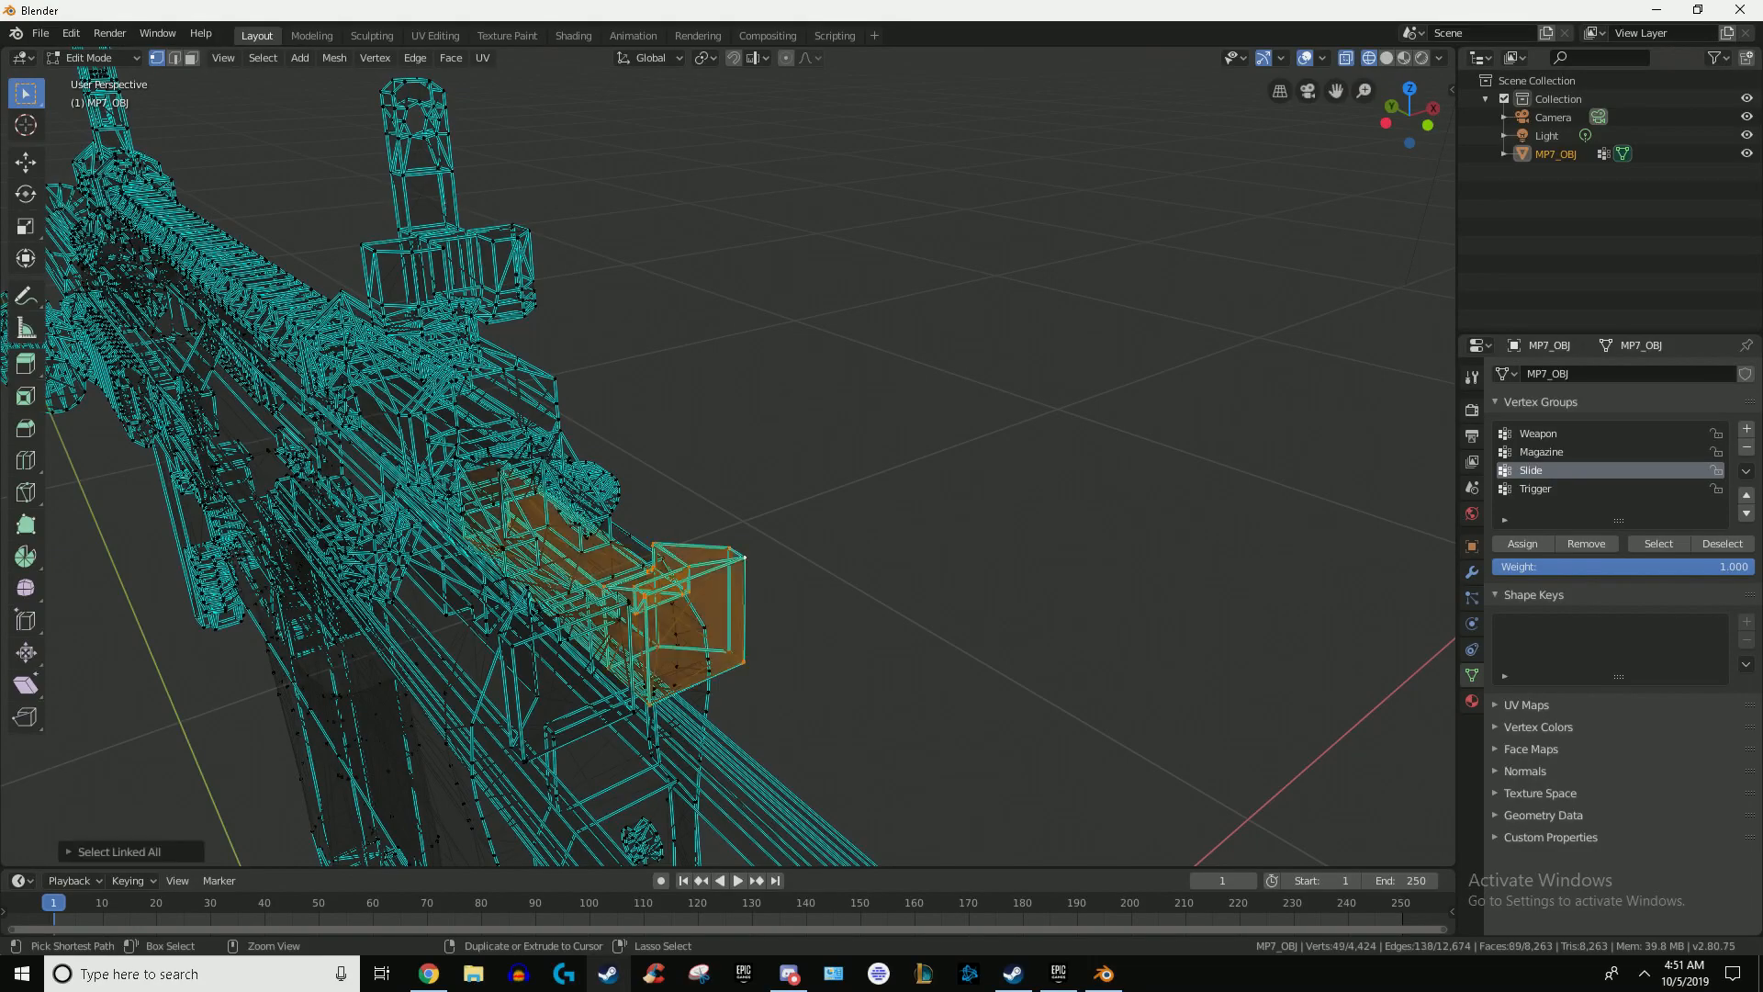
# Step: Add the other half of the charging handle, with its linked geometry, to the selection and return to solid display
pyautogui.moveTo(735, 469); pyautogui.dragTo(698, 478, button='middle')
pyautogui.press('z')
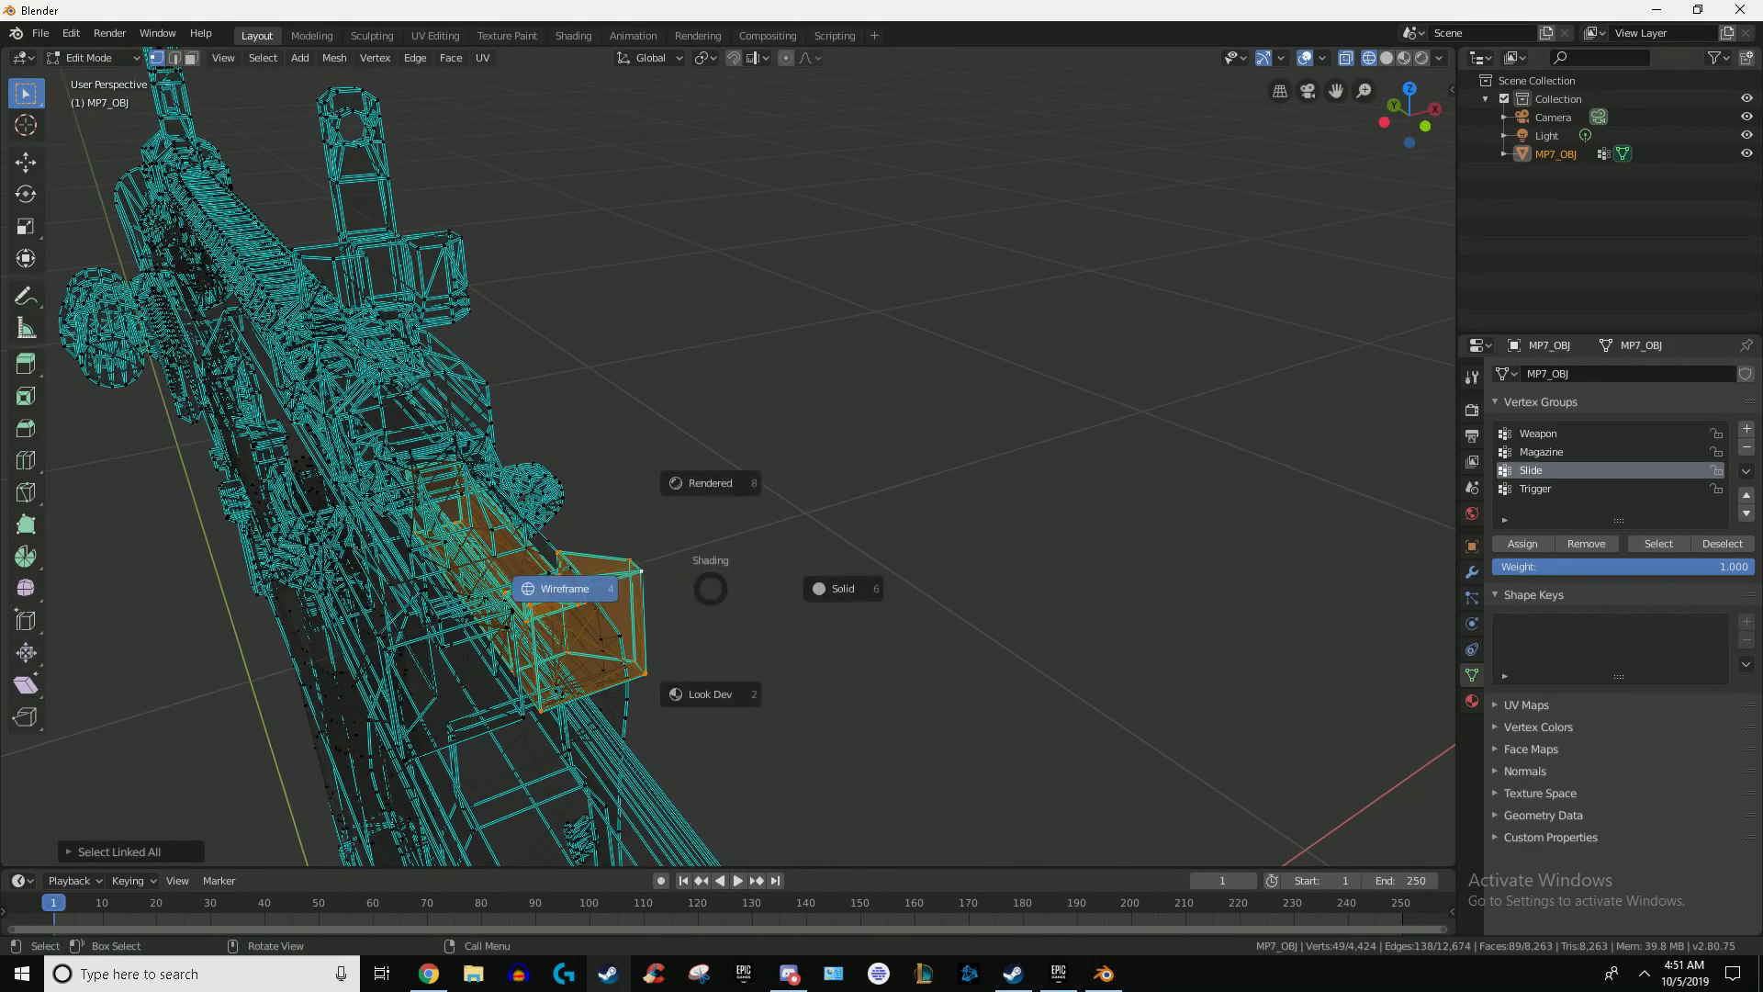
pyautogui.click(844, 589)
pyautogui.keyDown('shift'); pyautogui.moveTo(790, 588); pyautogui.dragTo(1111, 482, button='middle'); pyautogui.keyUp('shift')
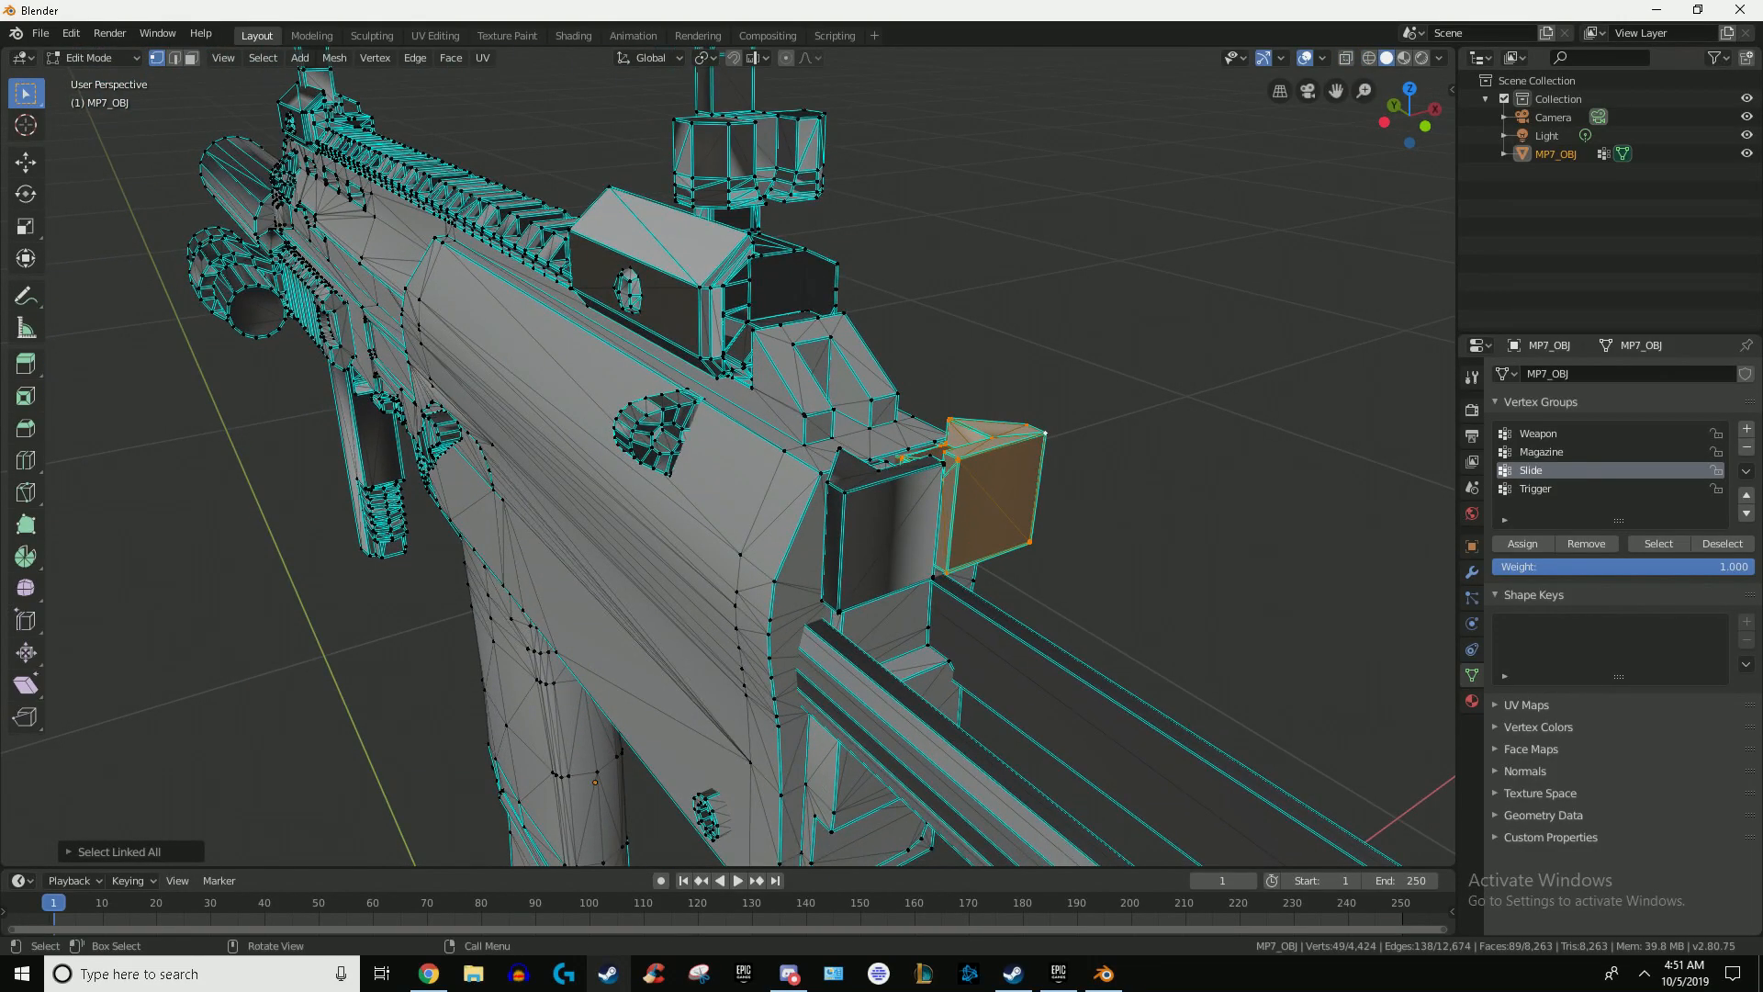
pyautogui.keyDown('ctrl'); pyautogui.click(844, 493); pyautogui.keyUp('ctrl')
pyautogui.hotkey('ctrl', 'l')
pyautogui.press('z')
pyautogui.click(810, 501)
pyautogui.moveTo(810, 501)
pyautogui.mouseDown(button='middle')
pyautogui.moveTo(898, 514)
pyautogui.moveTo(845, 543)
pyautogui.mouseUp(button='middle')
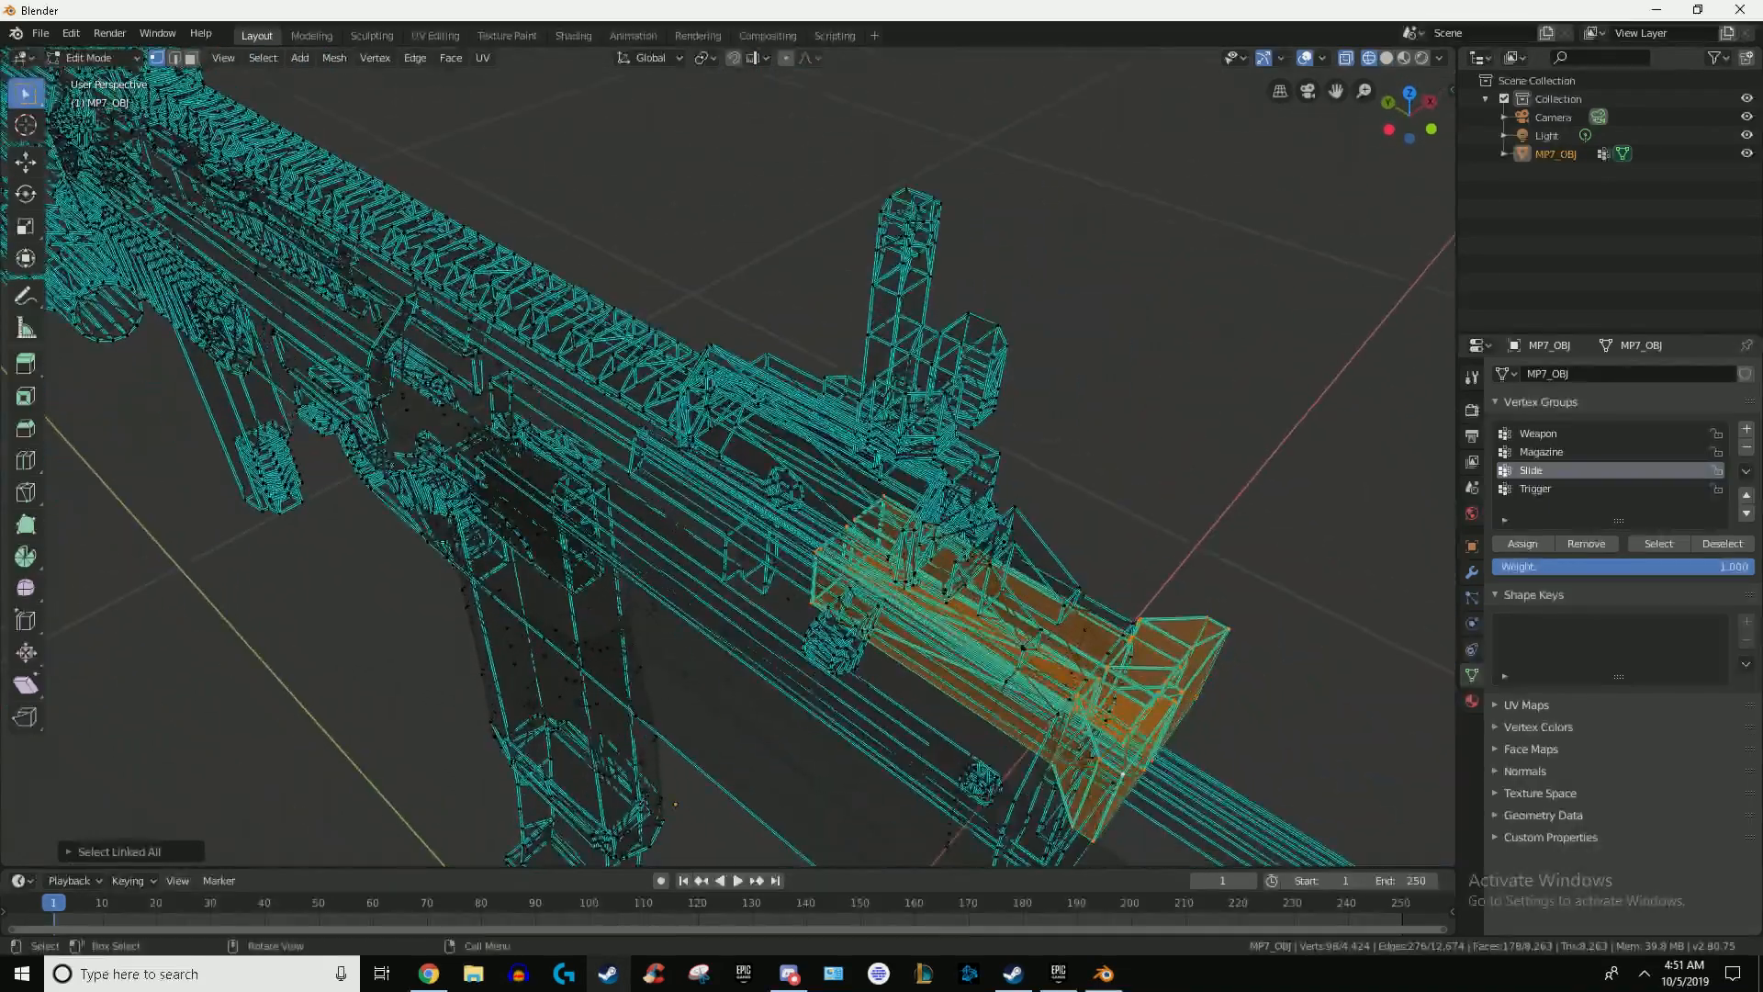
pyautogui.scroll(-7, 935, 531)
pyautogui.press('z')
pyautogui.click(1056, 533)
pyautogui.scroll(7, 1056, 532)
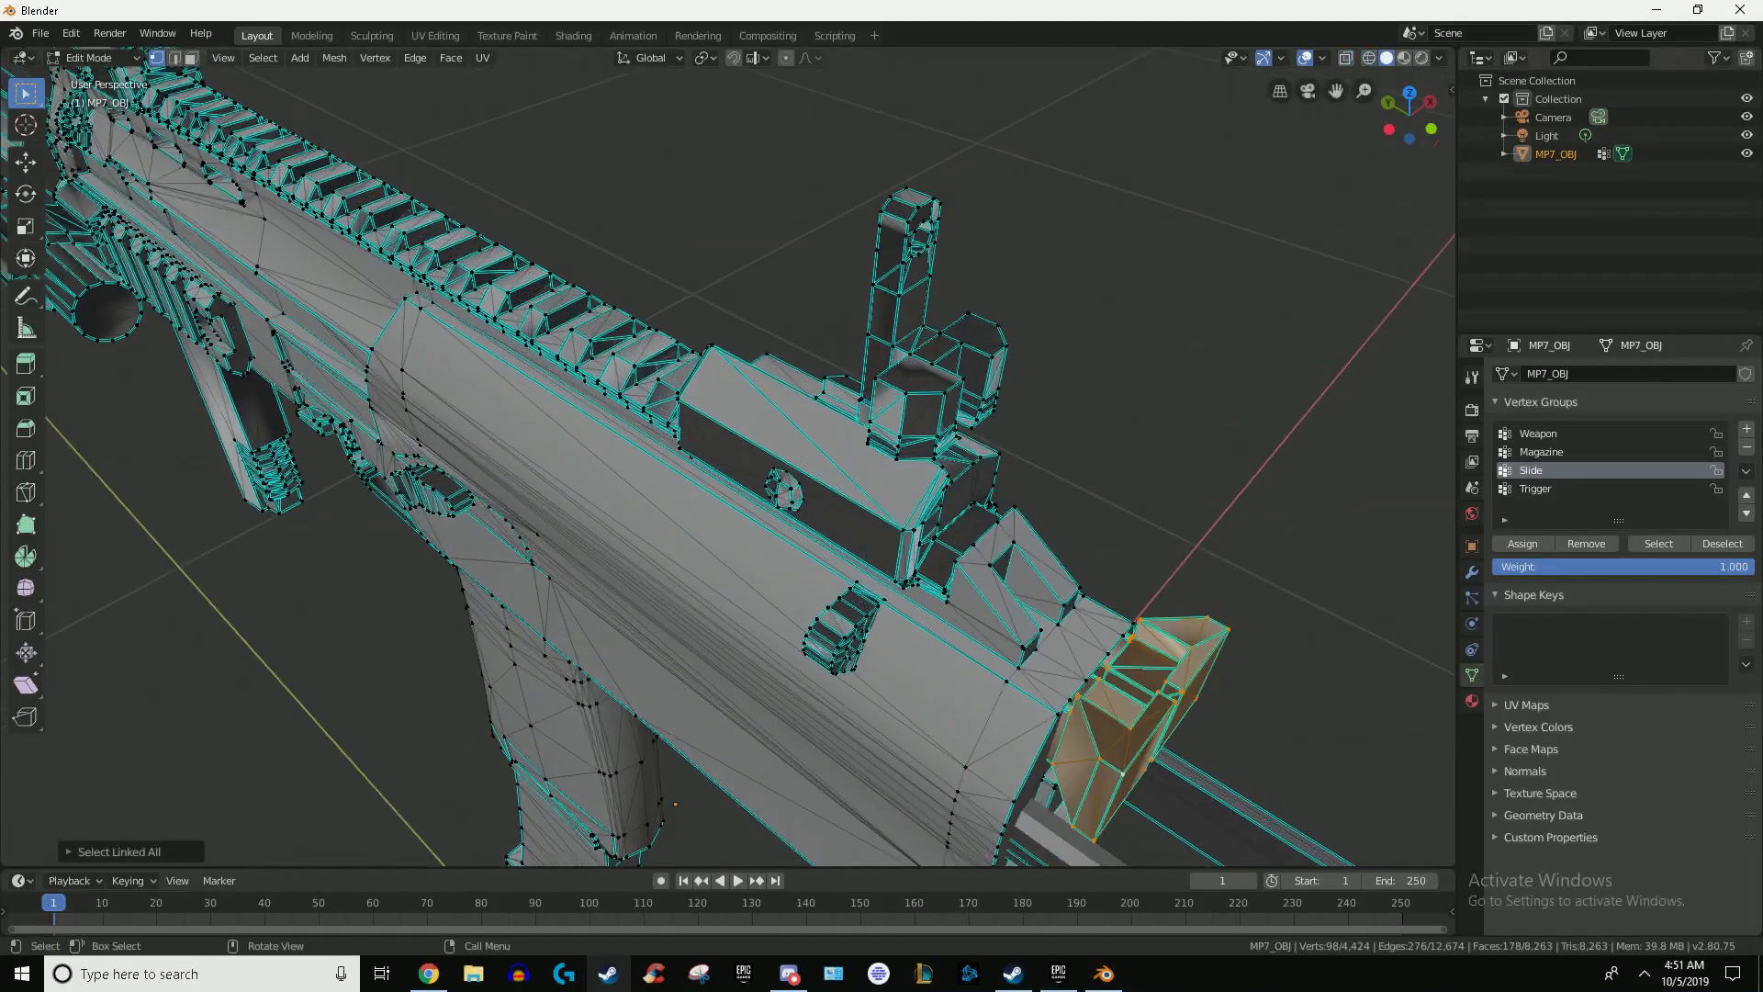
# Step: Try moving the selected charging handle along the Y axis
pyautogui.scroll(-6, 1056, 533)
pyautogui.press('g')
pyautogui.press('y')
pyautogui.press('Escape')
pyautogui.moveTo(918, 514); pyautogui.dragTo(652, 505, button='middle')
pyautogui.scroll(3, 652, 505)
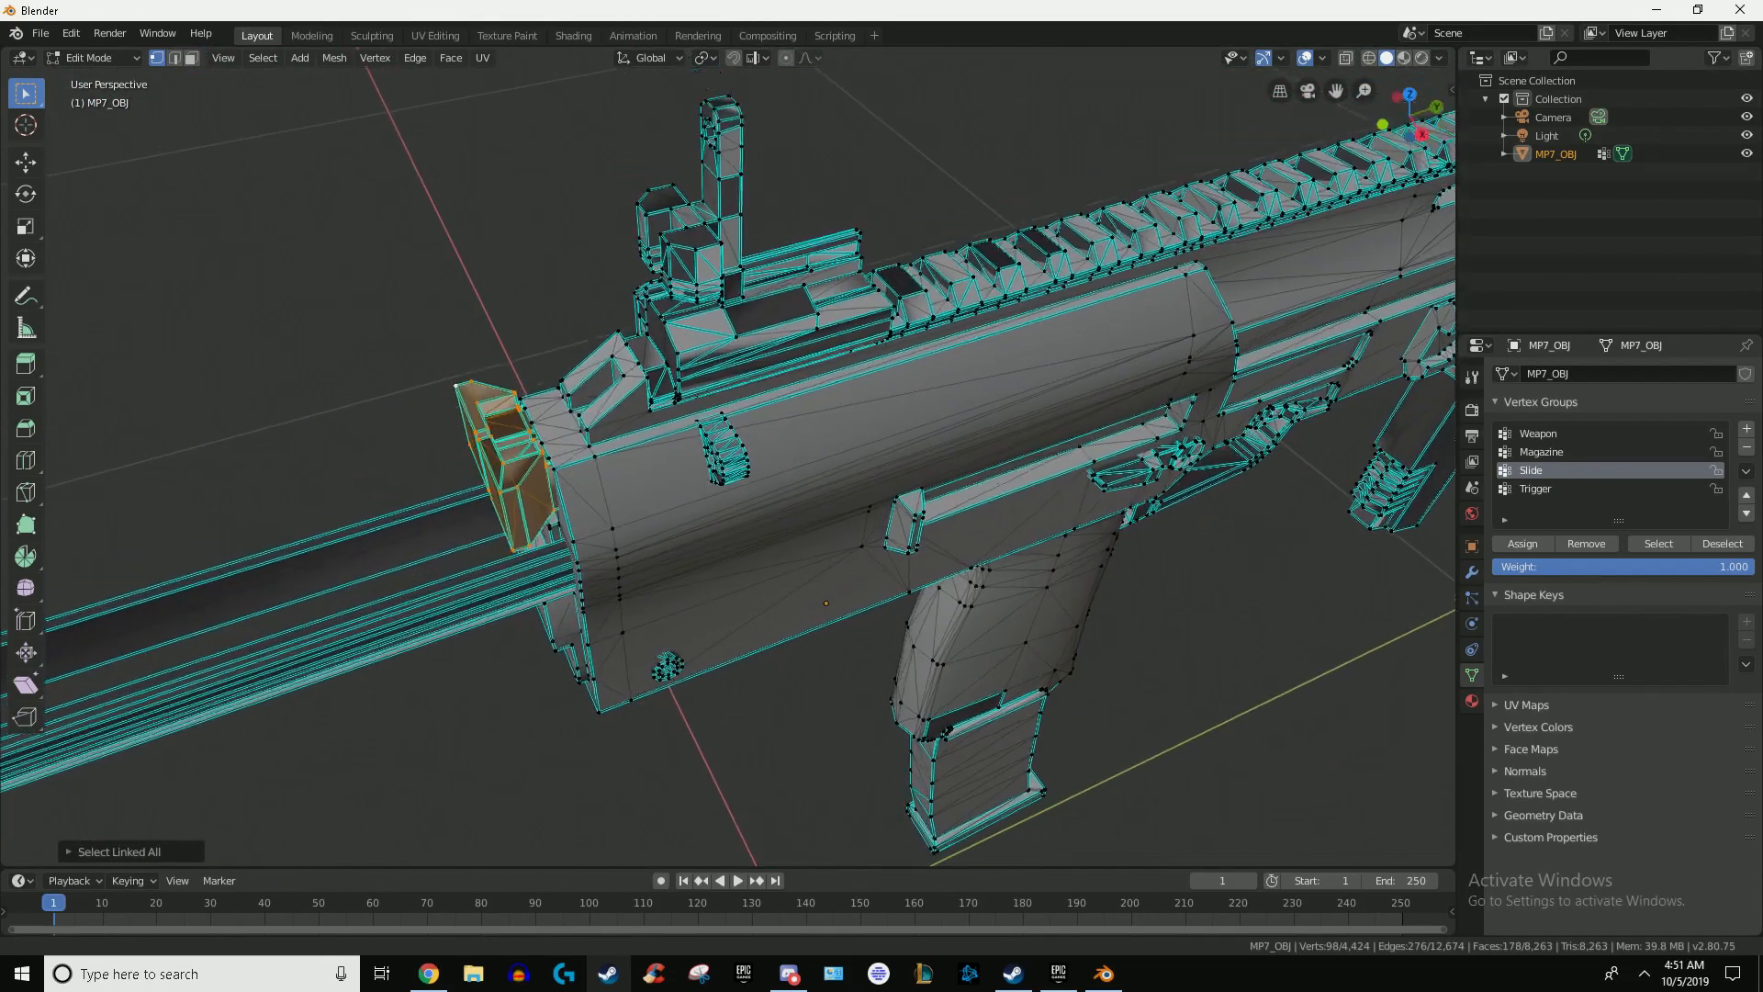
pyautogui.scroll(-5, 735, 459)
pyautogui.press('g')
pyautogui.press('y')
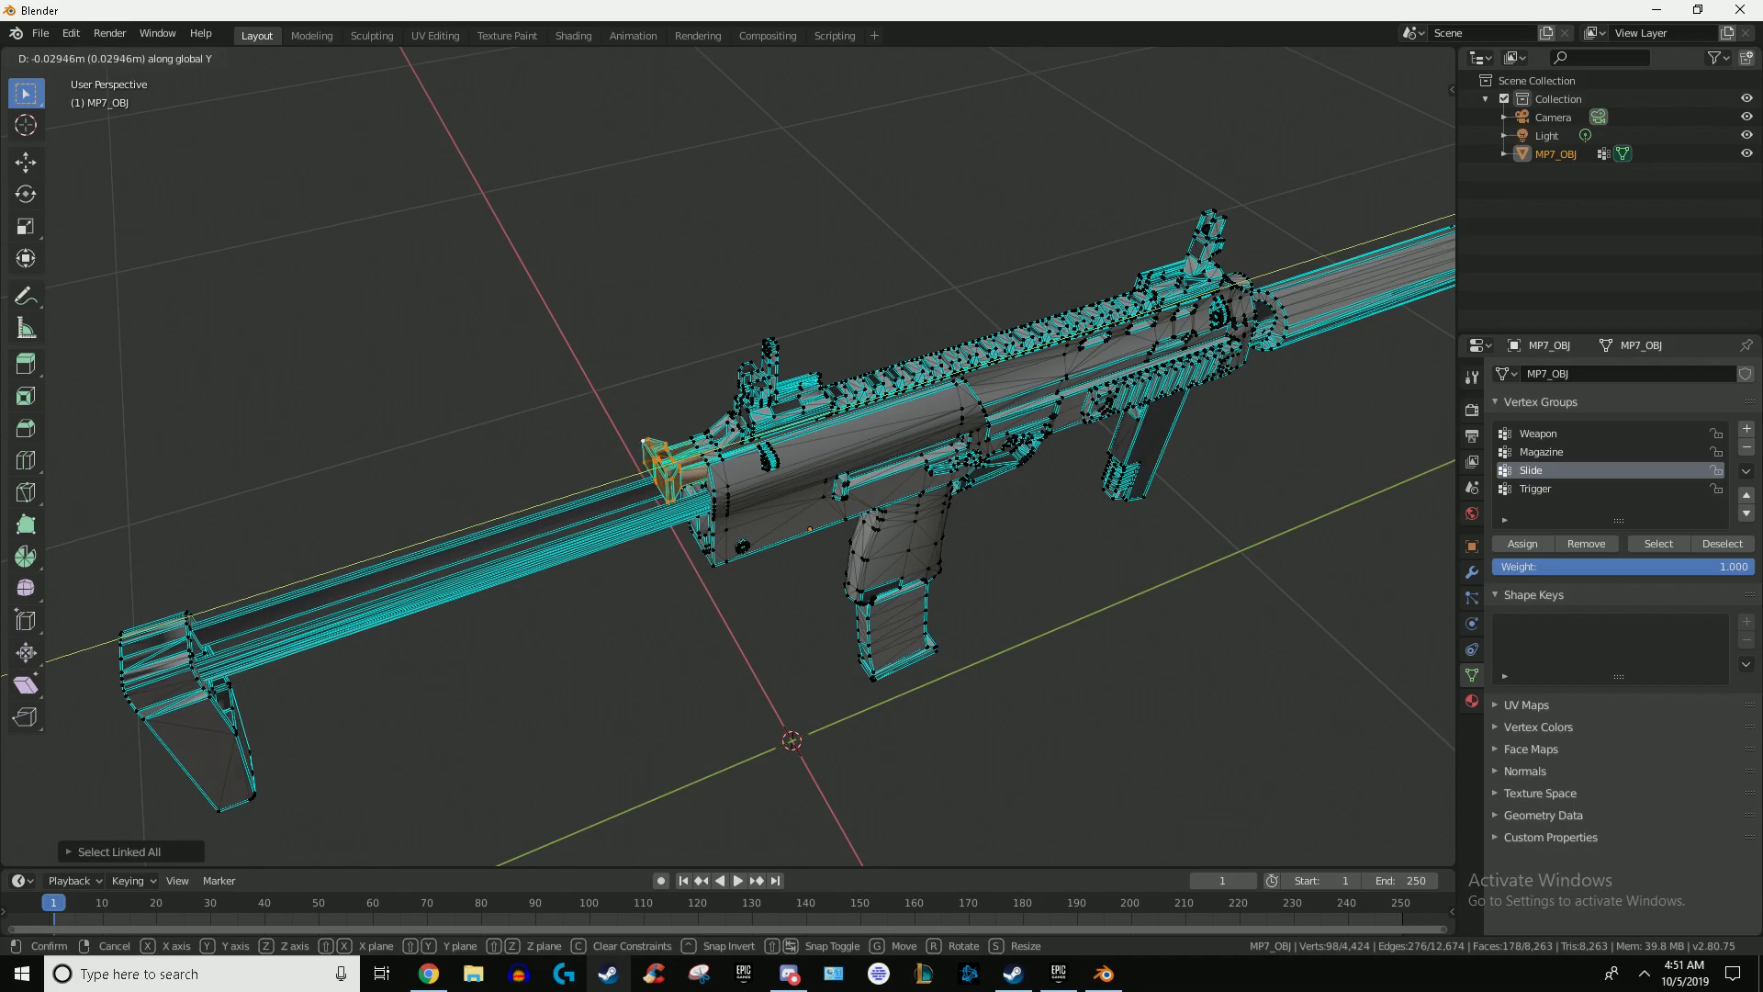
pyautogui.press('Escape')
# Step: Reselect one half of the charging handle with its linked geometry and extend the selection onto the neighbouring half
pyautogui.click(928, 631)
pyautogui.moveTo(928, 632); pyautogui.dragTo(845, 577, button='middle')
pyautogui.scroll(-5, 728, 458)
pyautogui.scroll(2, 728, 457)
pyautogui.scroll(4, 728, 458)
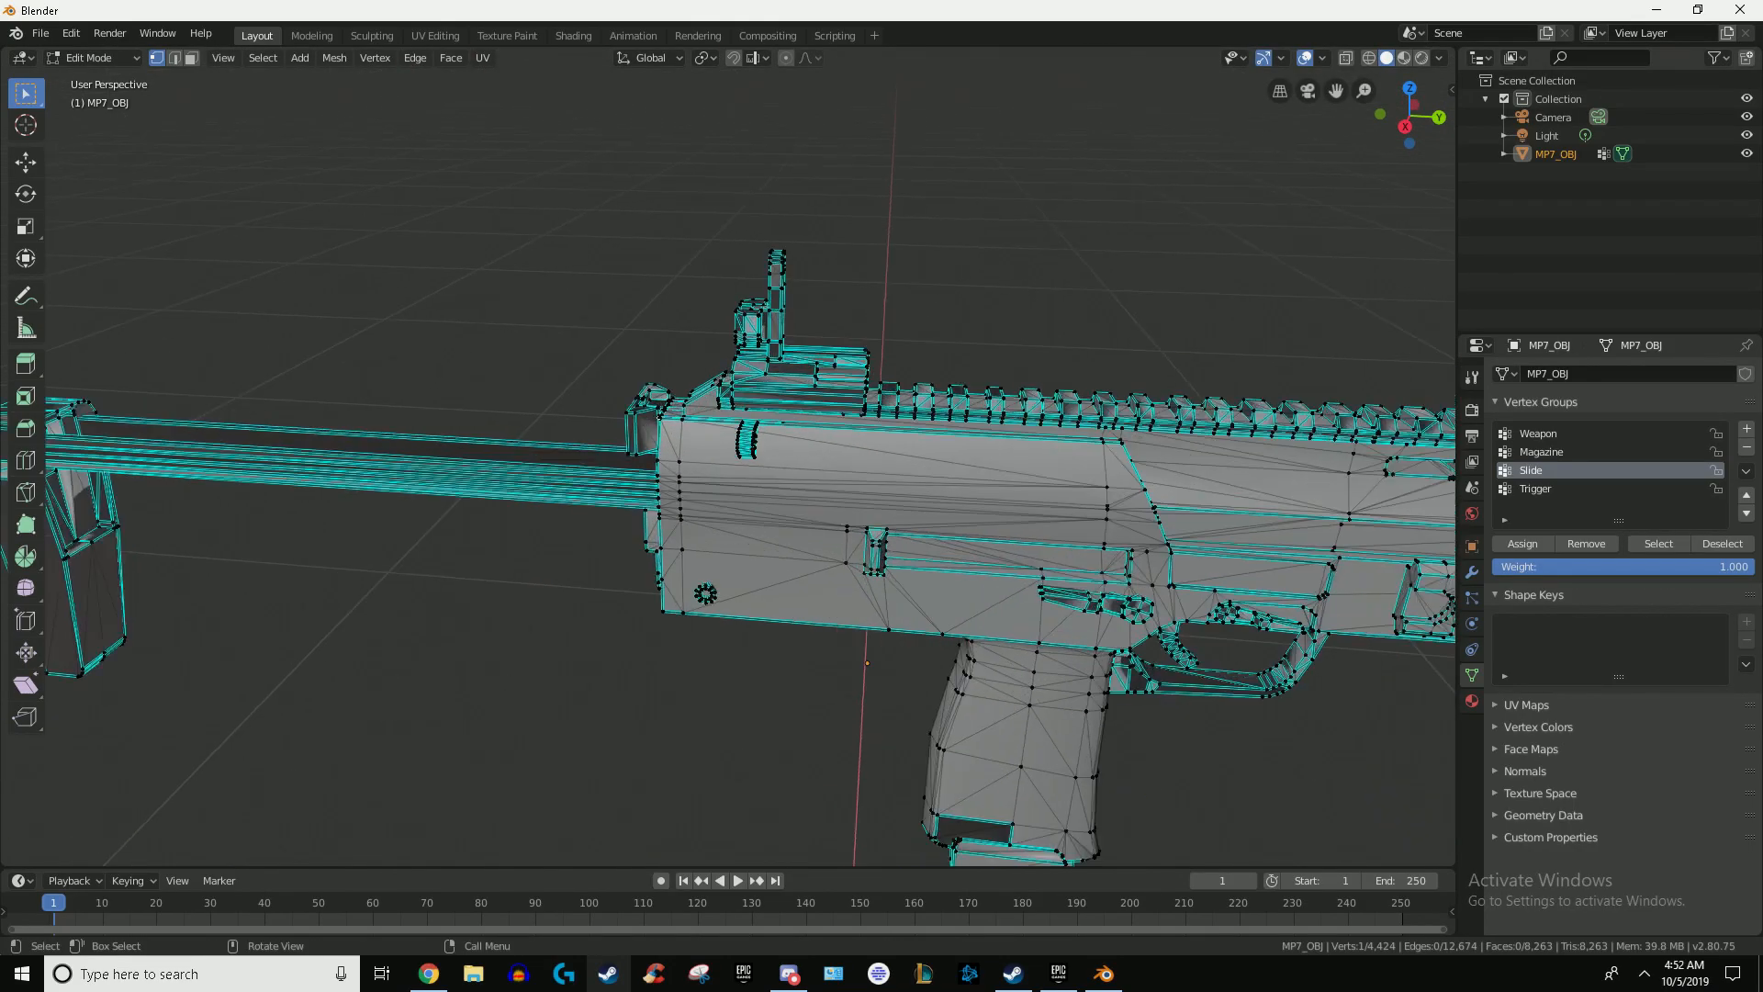
pyautogui.moveTo(728, 457); pyautogui.dragTo(889, 478, button='middle')
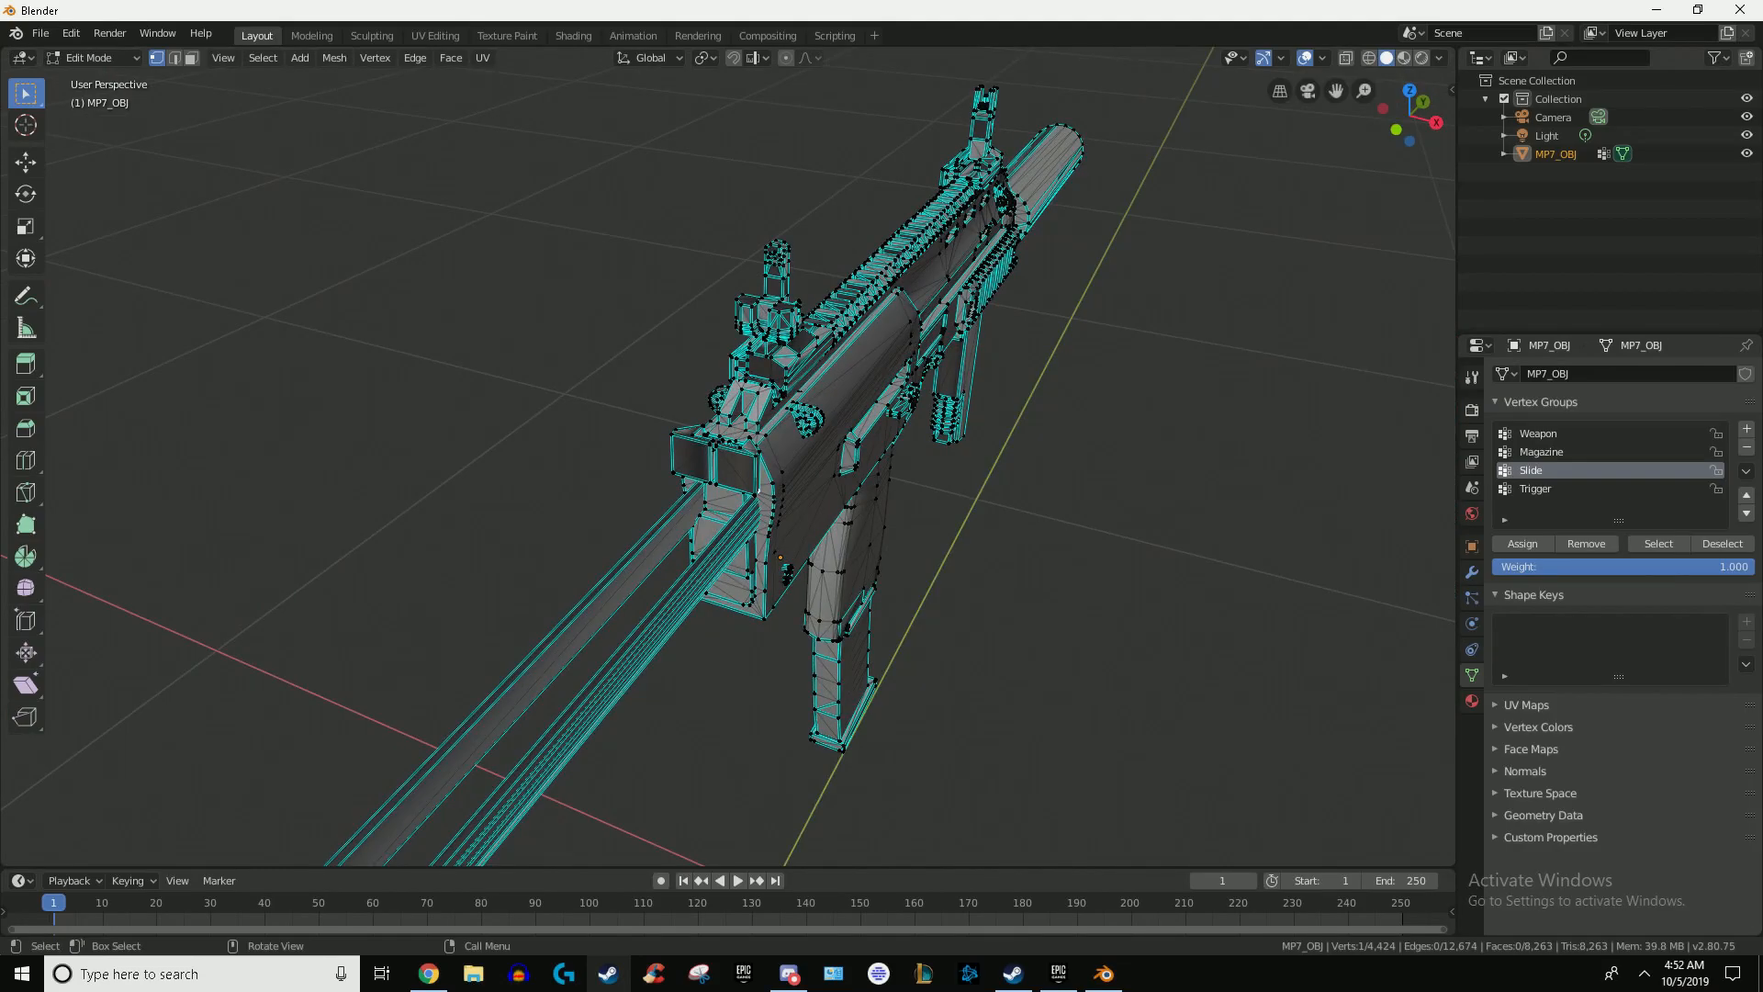
pyautogui.hotkey('ctrl', 'l')
pyautogui.keyDown('ctrl'); pyautogui.click(758, 489); pyautogui.keyUp('ctrl')
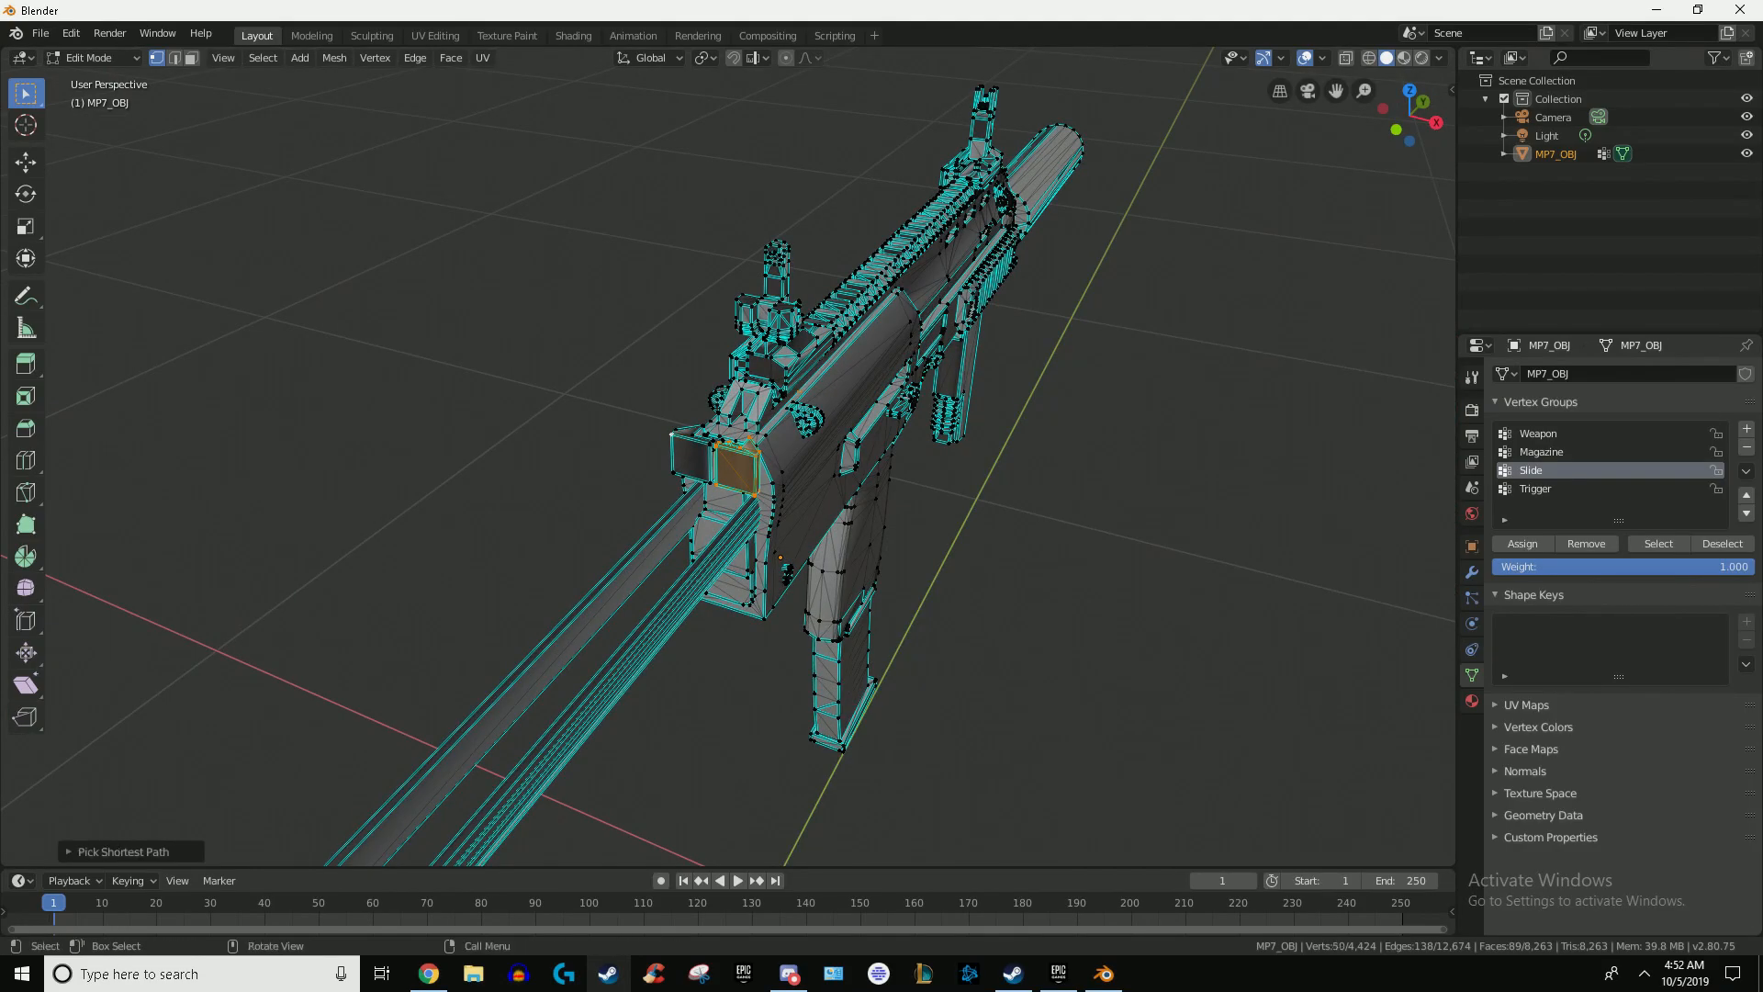
# Step: Add an armature in Object Mode, scale it down and position it over the gun's pistol grip in left view
pyautogui.hotkey('shift', 'a')
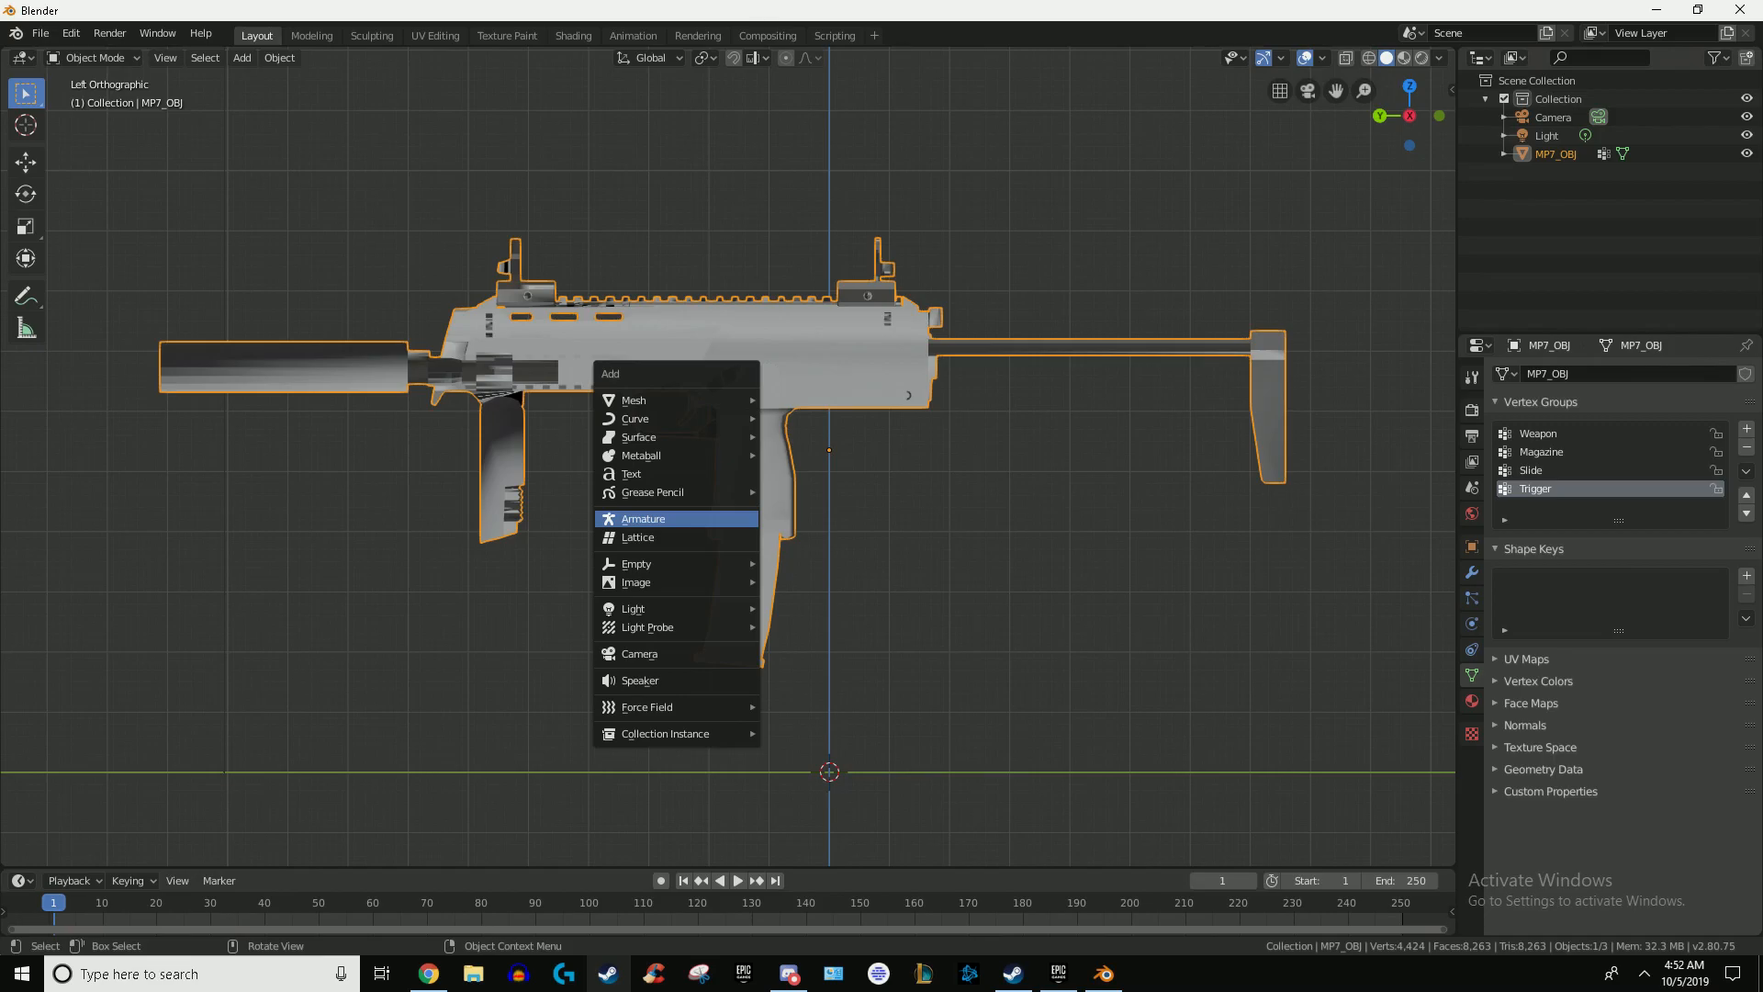
pyautogui.click(707, 519)
pyautogui.scroll(-9, 707, 518)
pyautogui.scroll(12, 707, 519)
pyautogui.scroll(-8, 707, 518)
pyautogui.press('s')
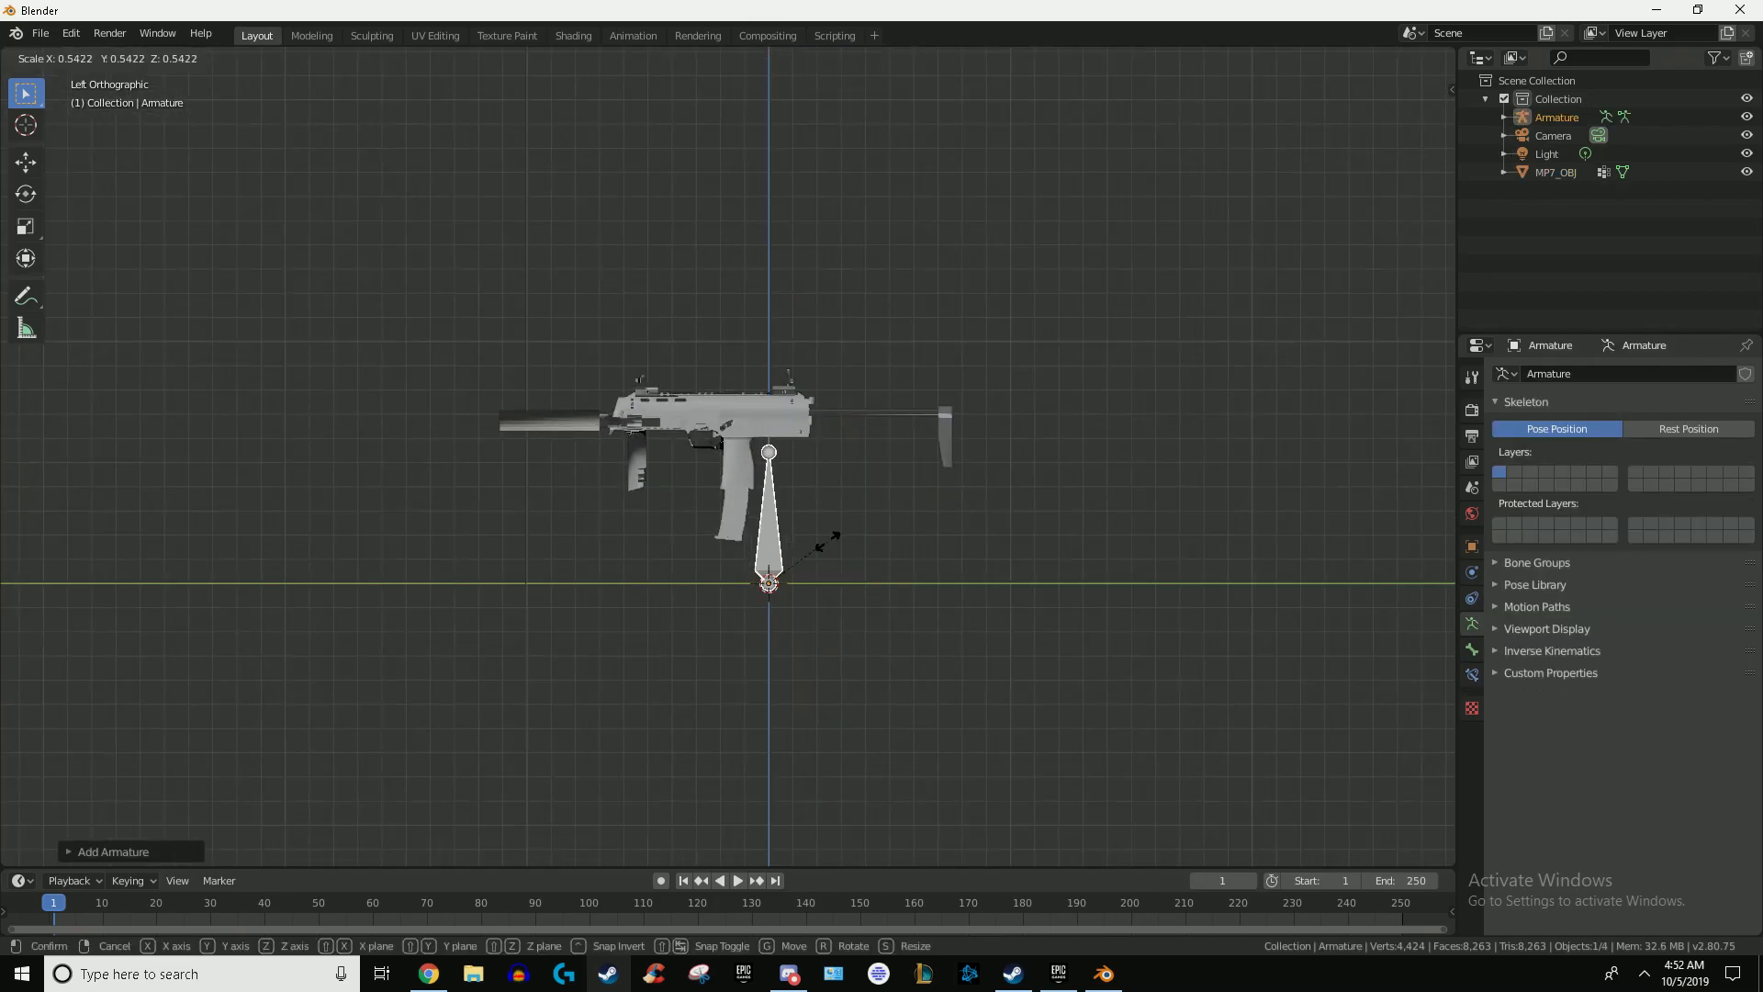
pyautogui.click(787, 584)
pyautogui.scroll(7, 787, 584)
pyautogui.press('g')
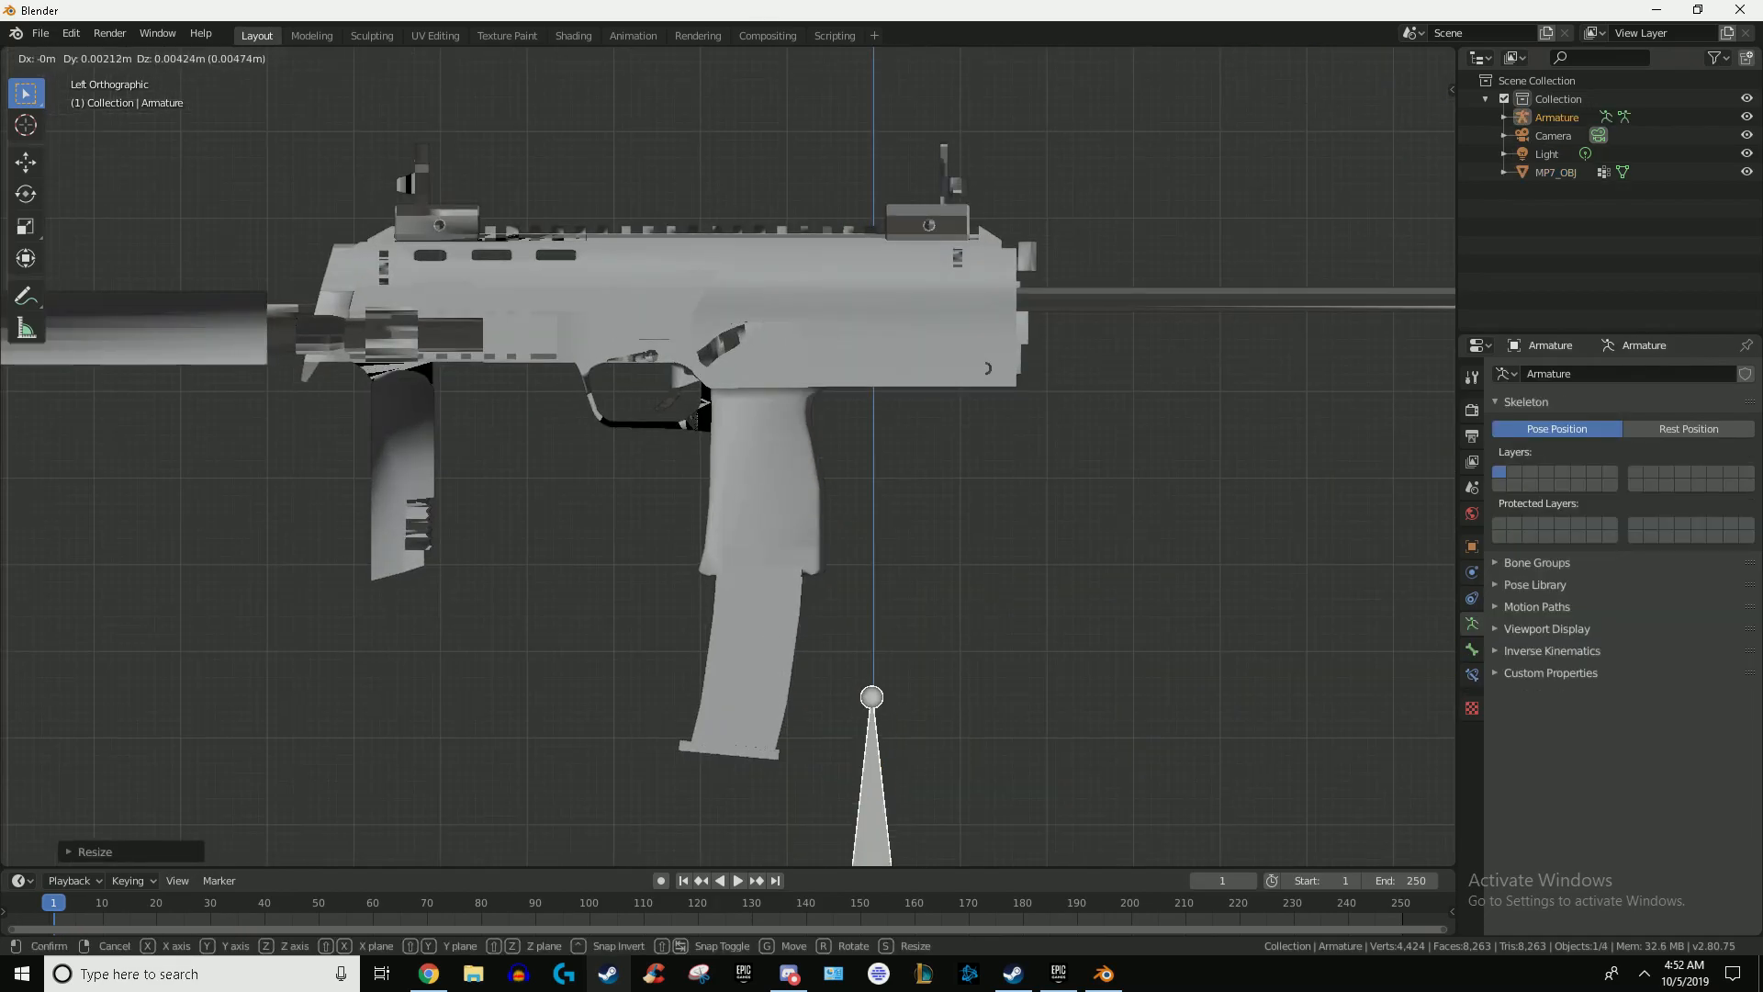
pyautogui.click(675, 214)
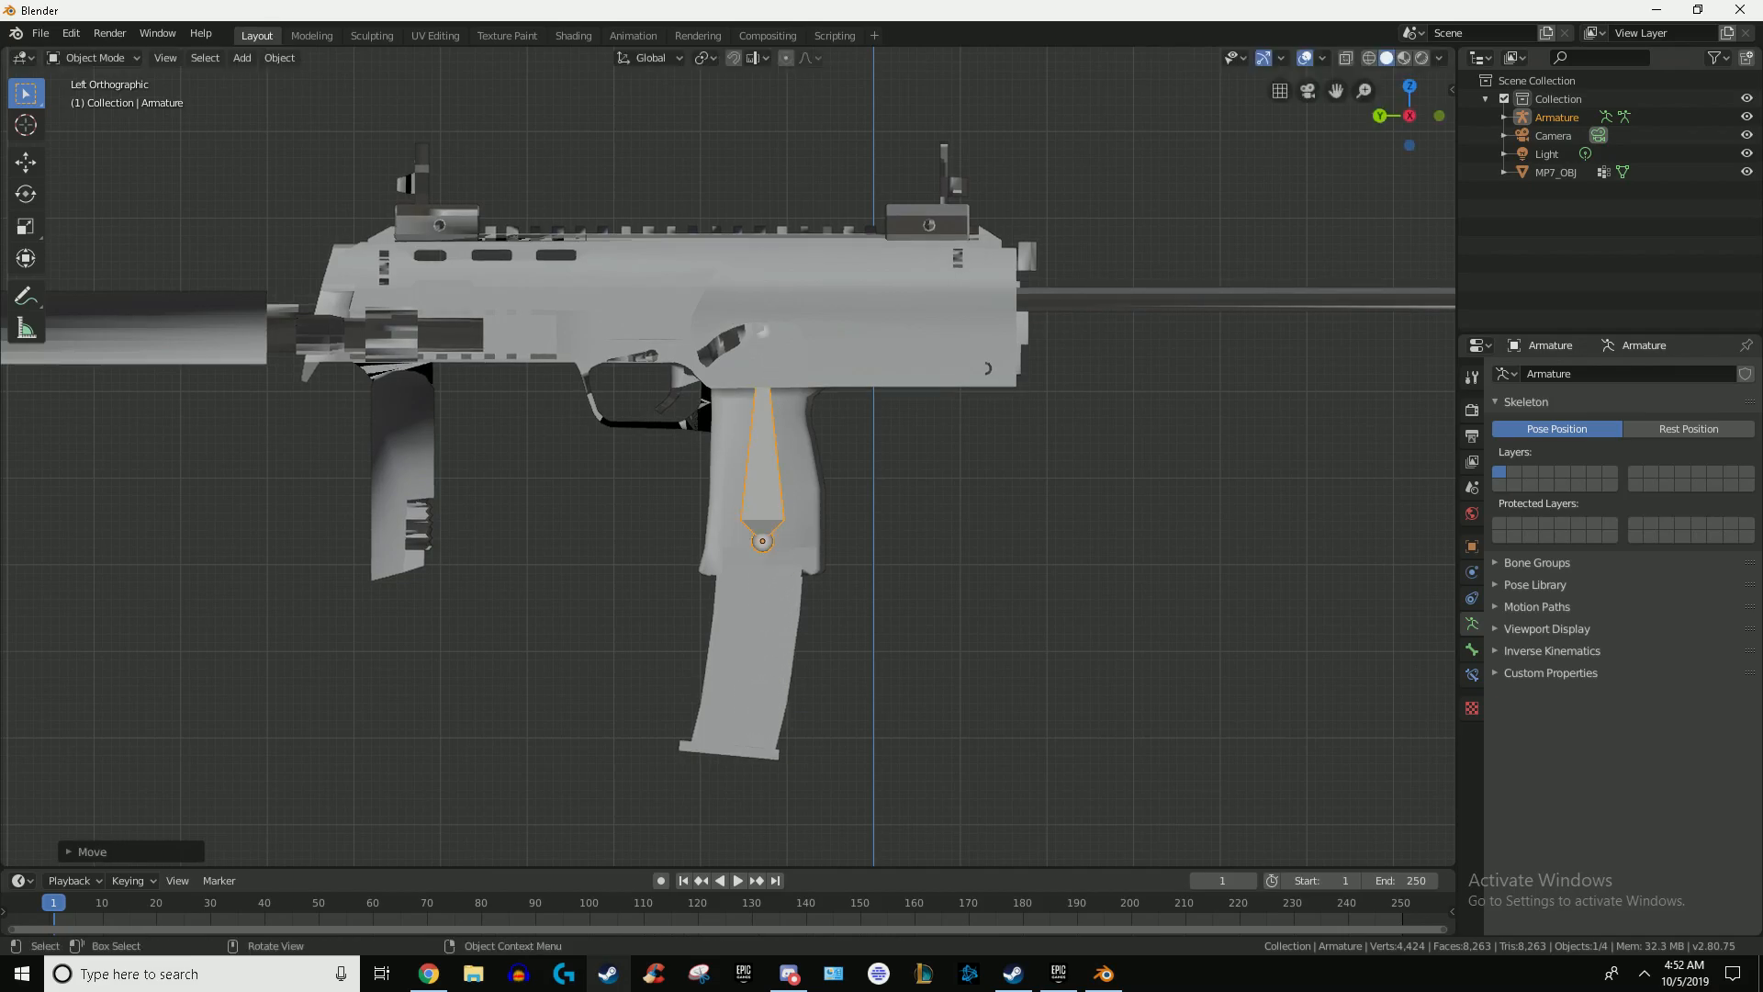
# Step: Expand the armature's viewport display options and set the bones to display as Stick
pyautogui.moveTo(1537, 563); pyautogui.dragTo(1547, 629)
pyautogui.click(1537, 563)
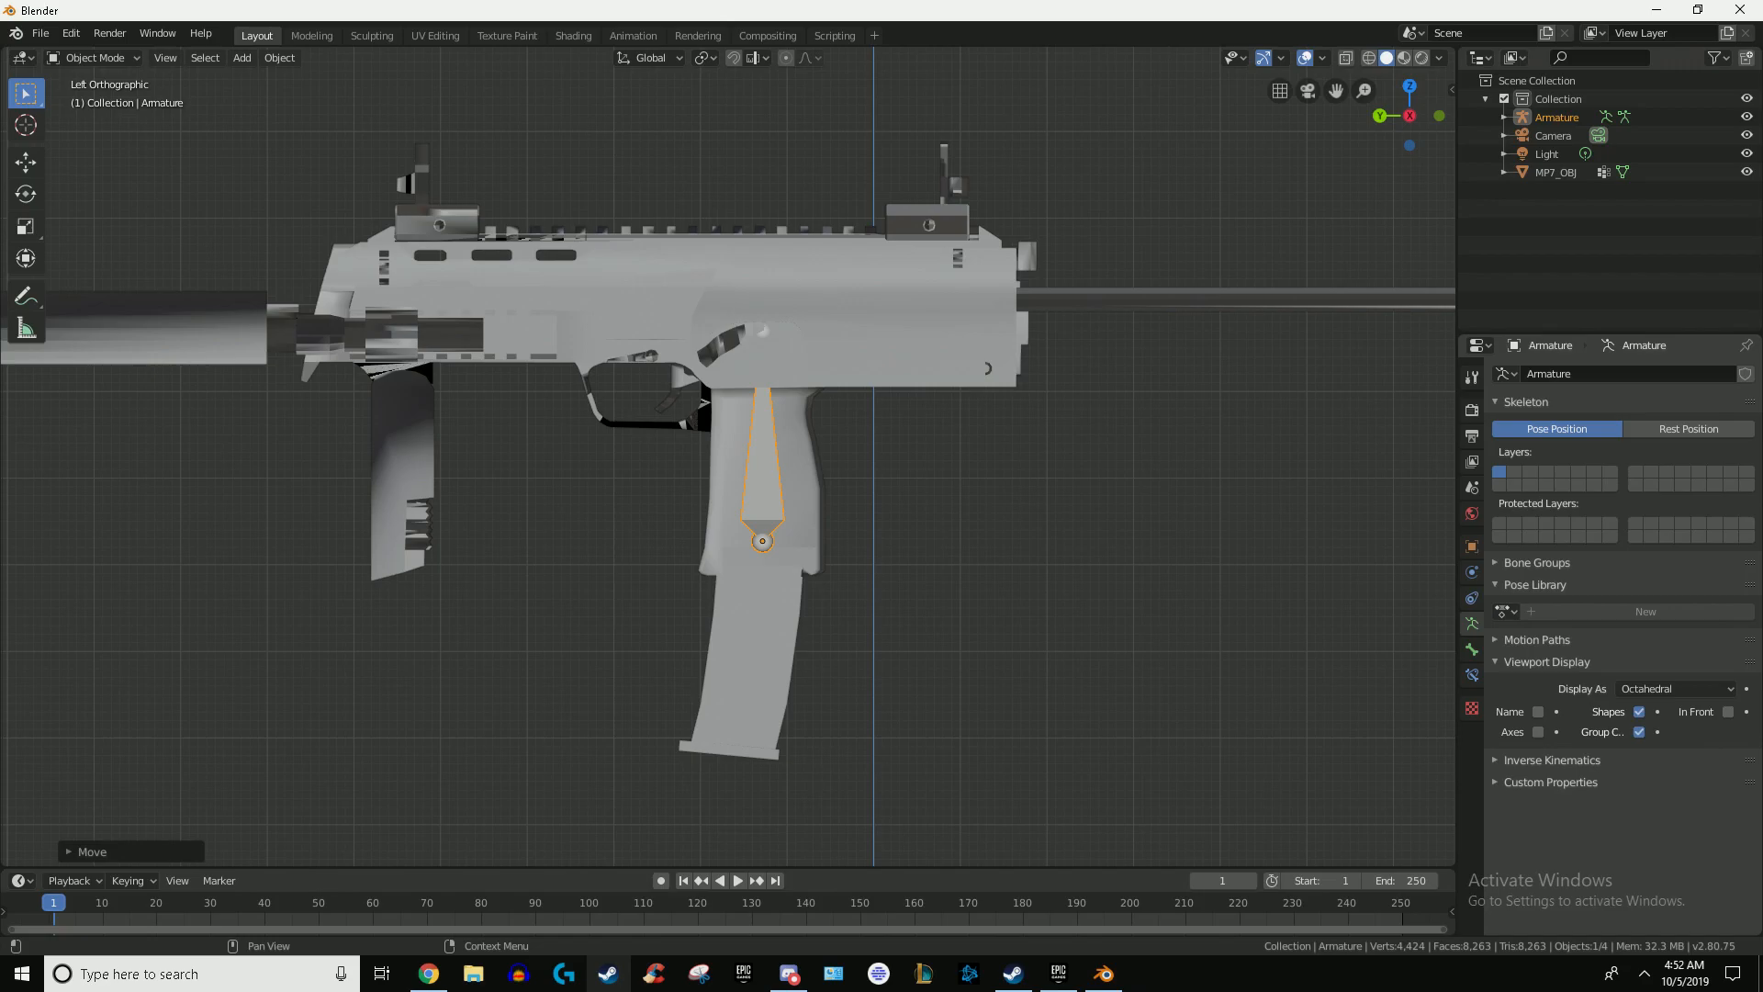
pyautogui.click(1676, 689)
pyautogui.click(1653, 750)
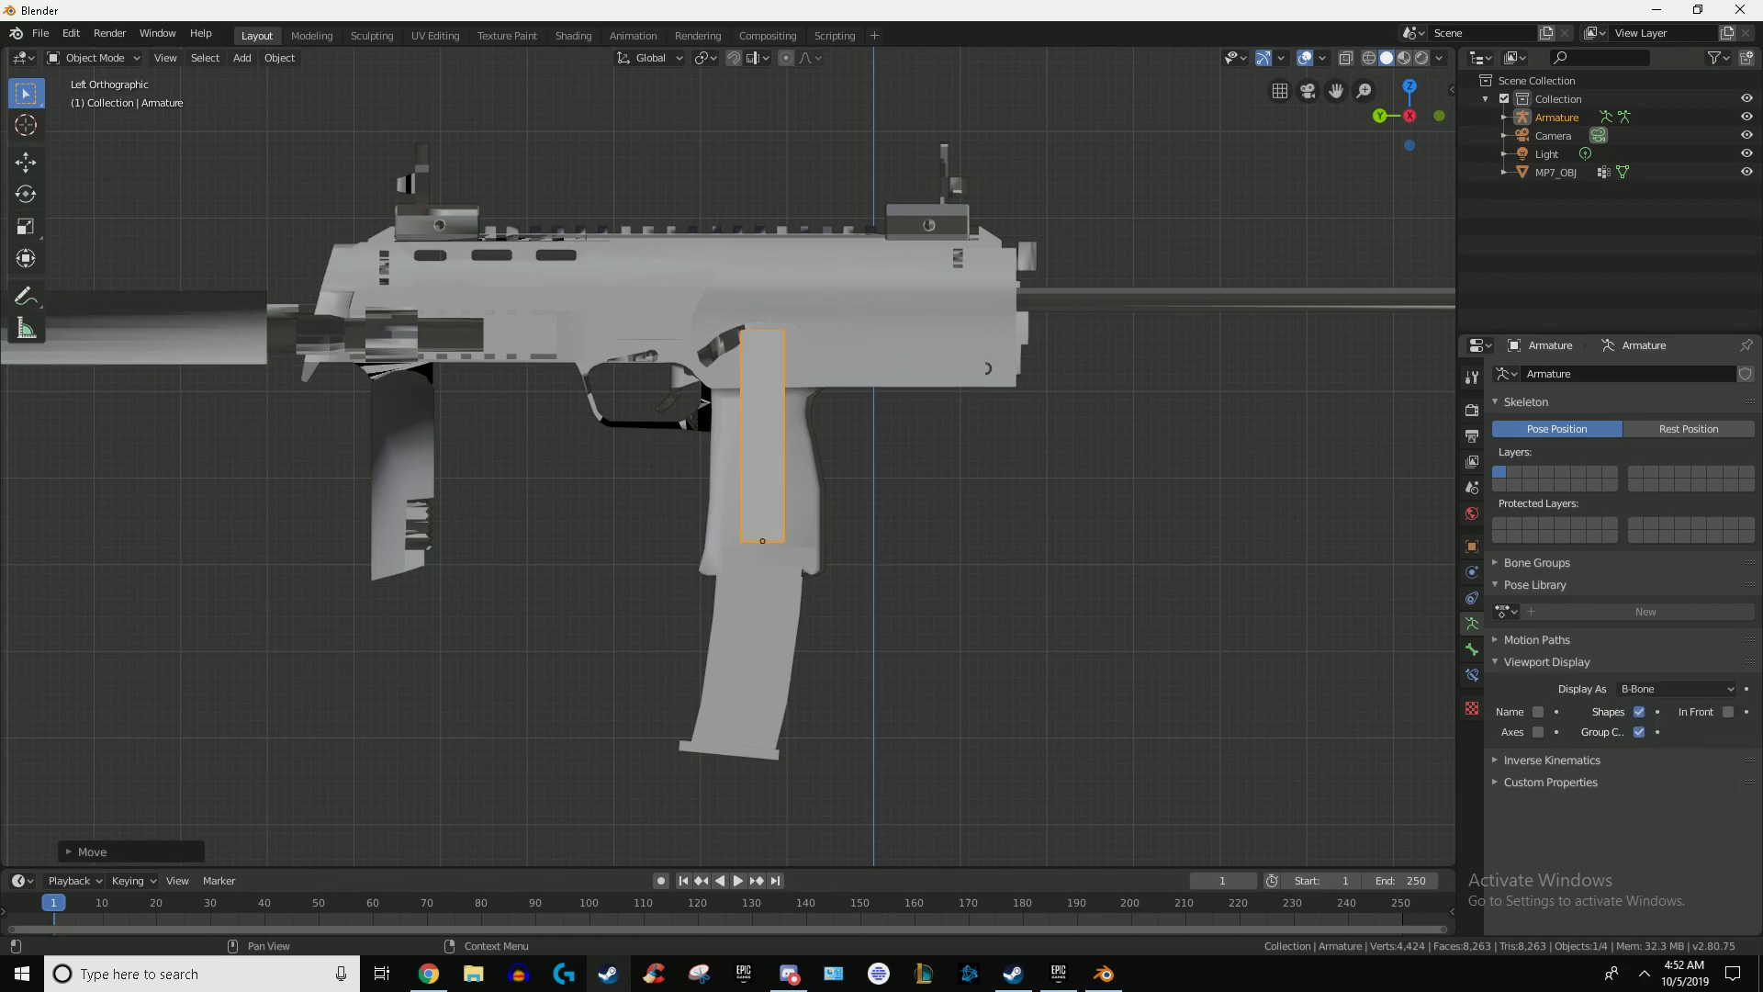
pyautogui.scroll(4, 728, 456)
pyautogui.scroll(-5, 729, 456)
pyautogui.scroll(1, 729, 456)
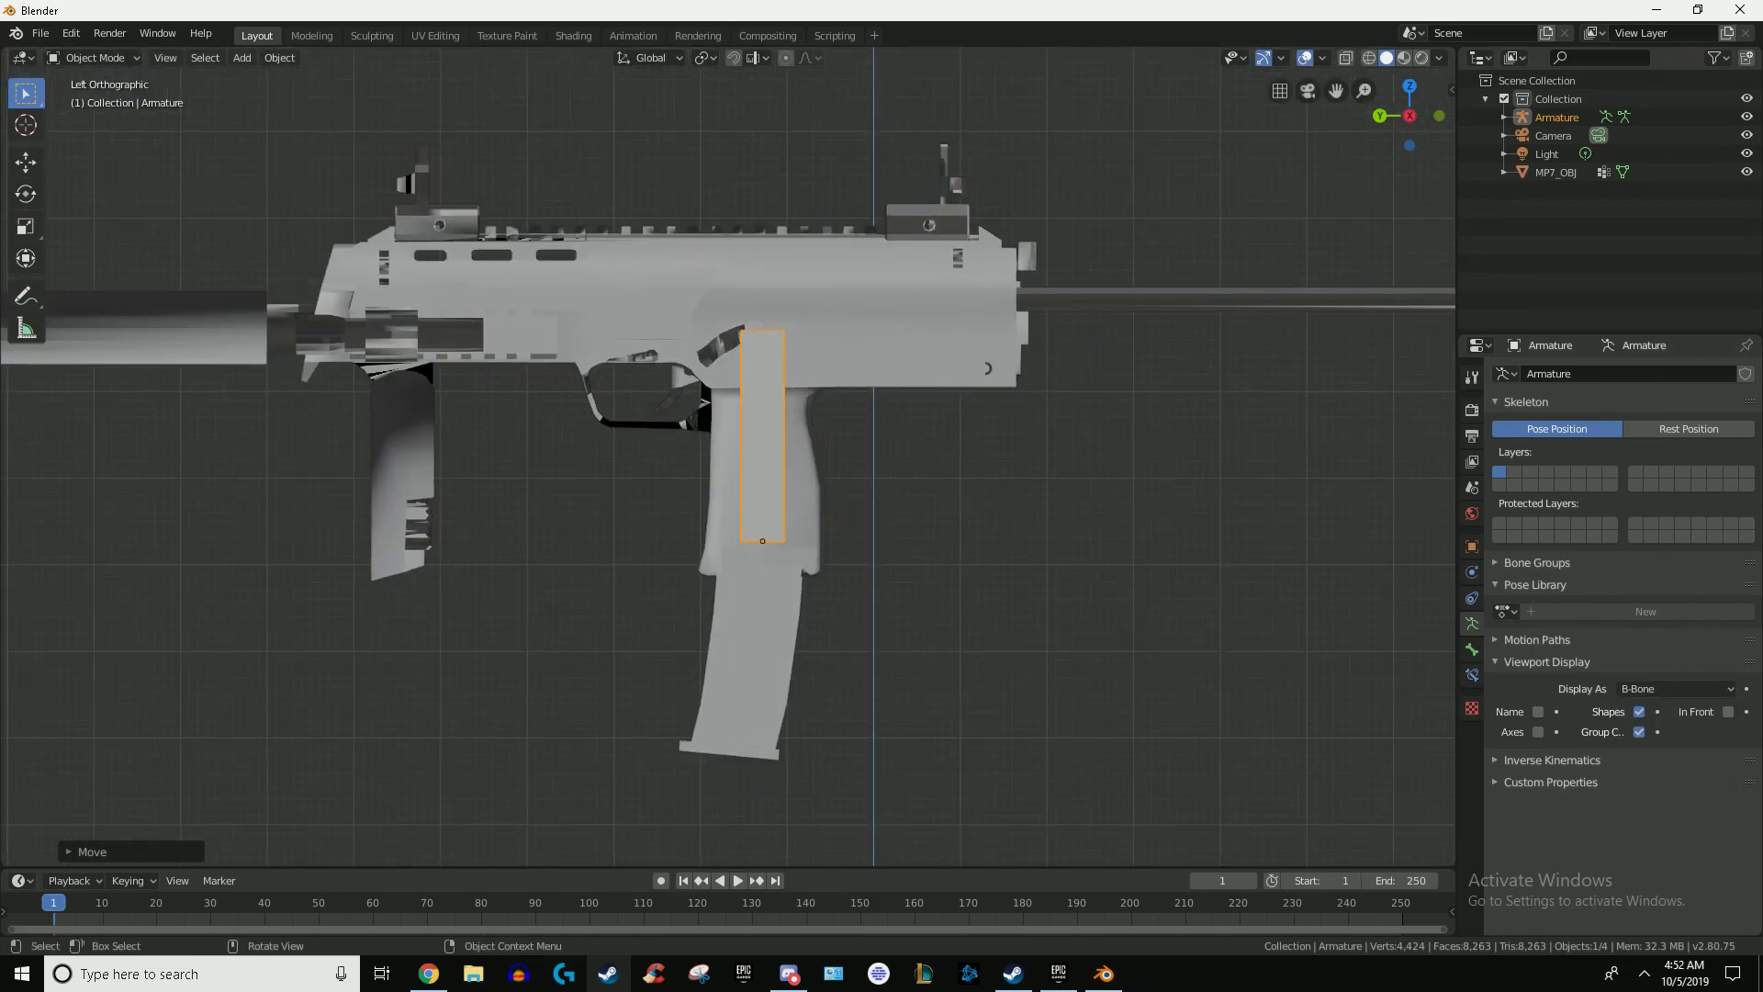
pyautogui.click(1676, 689)
pyautogui.click(1653, 750)
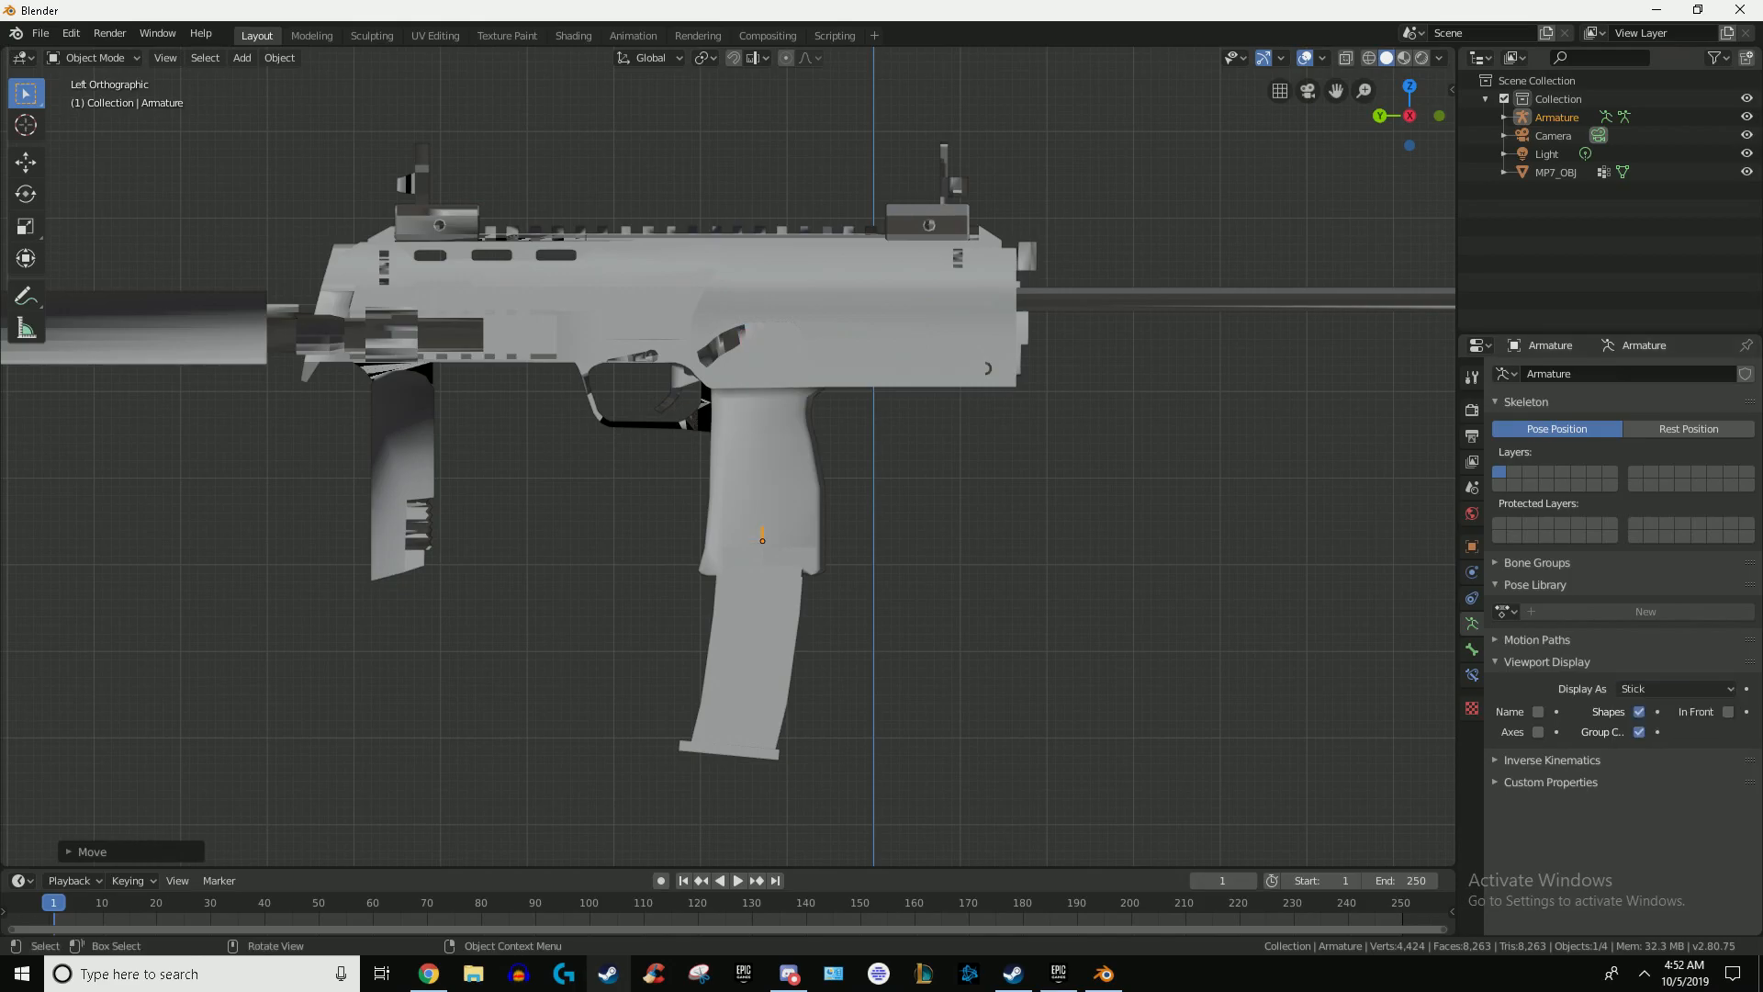
pyautogui.press('s')
pyautogui.rightClick(1060, 656)
pyautogui.press('Tab')
pyautogui.press('Tab')
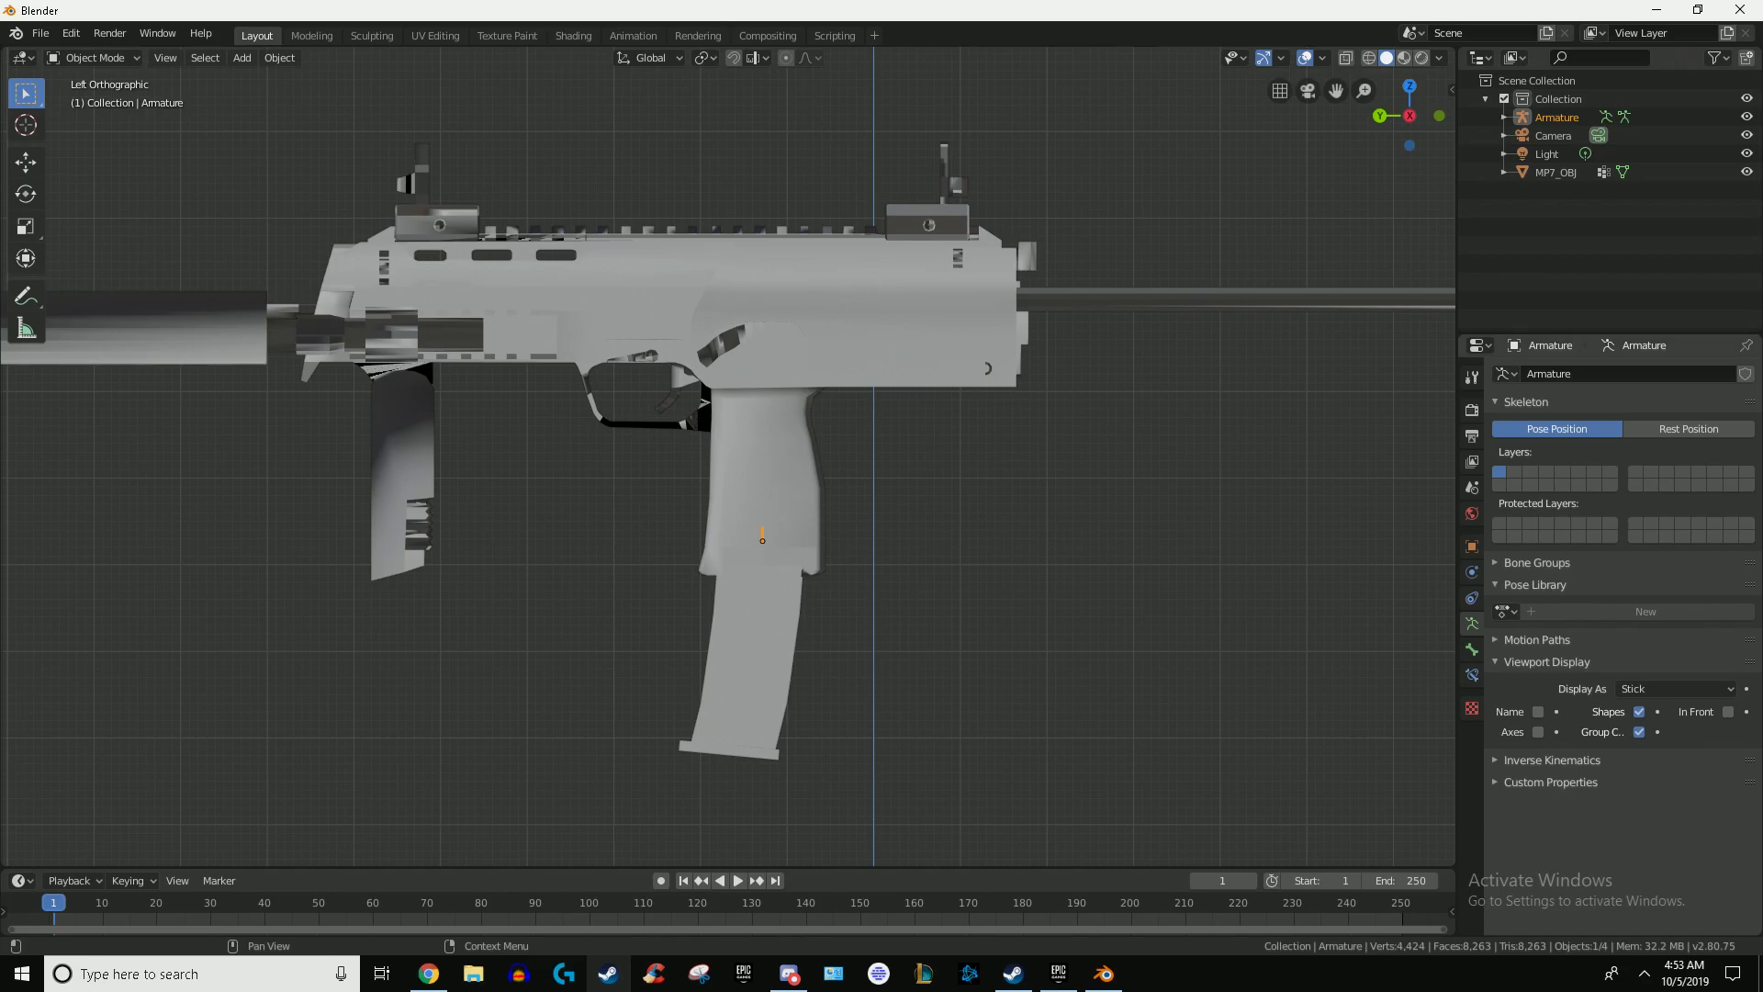
# Step: Enable In Front for the armature so its bone draws over the gun mesh
pyautogui.click(1728, 712)
pyautogui.scroll(3, 728, 458)
pyautogui.scroll(-2, 729, 457)
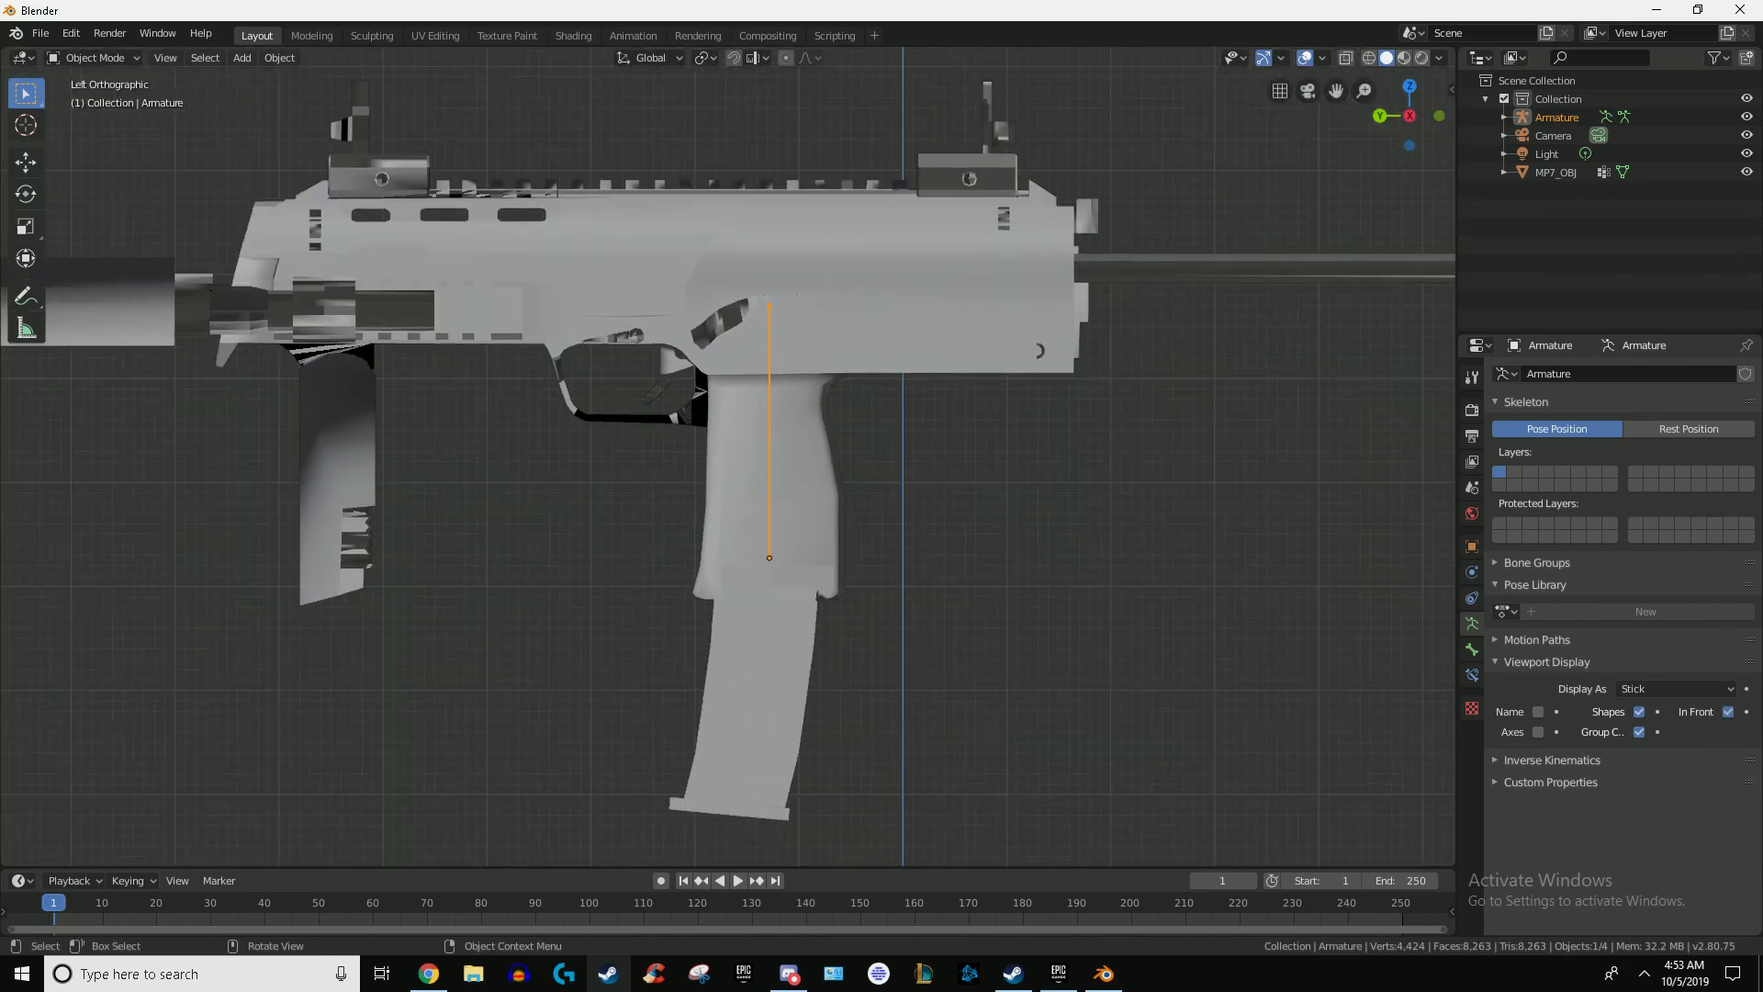
# Step: Move the armature about 0.02 m along the X axis in front view to centre it on the gun
pyautogui.press('KP_1')
pyautogui.press('g')
pyautogui.press('x')
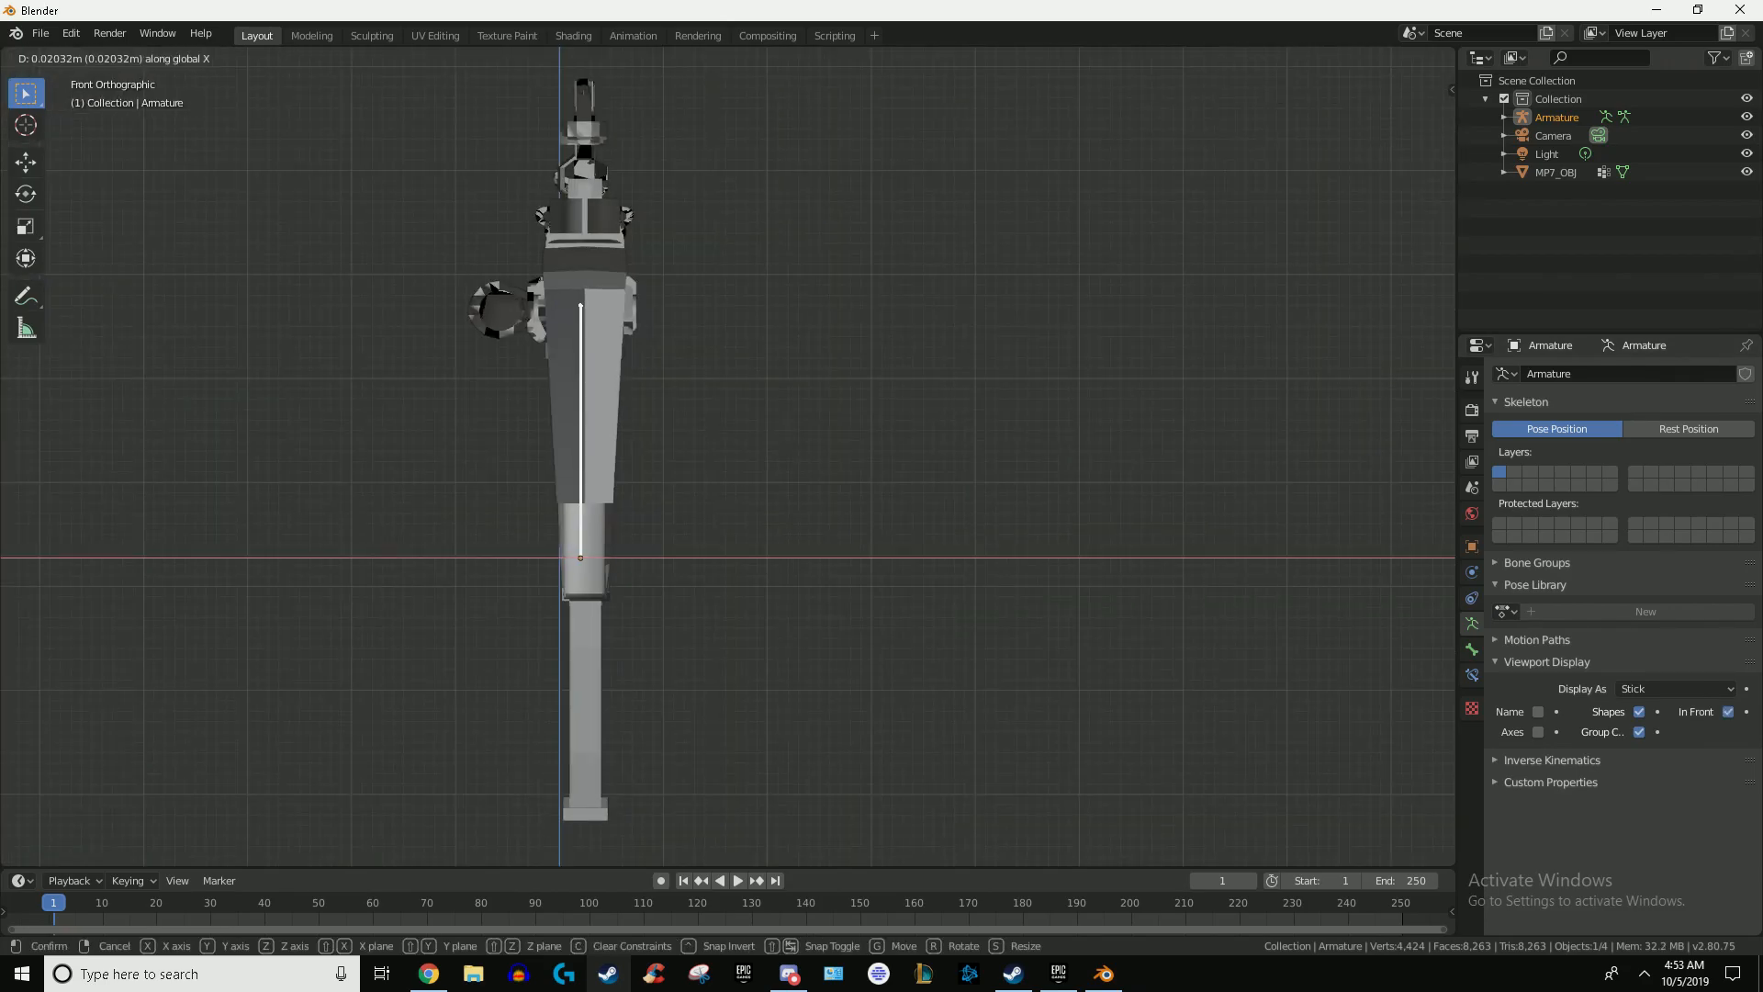
pyautogui.press('Return')
# Step: Open the armature in Edit Mode and rotate the whole bone by 90 degrees twice in right side view
pyautogui.press('KP_3')
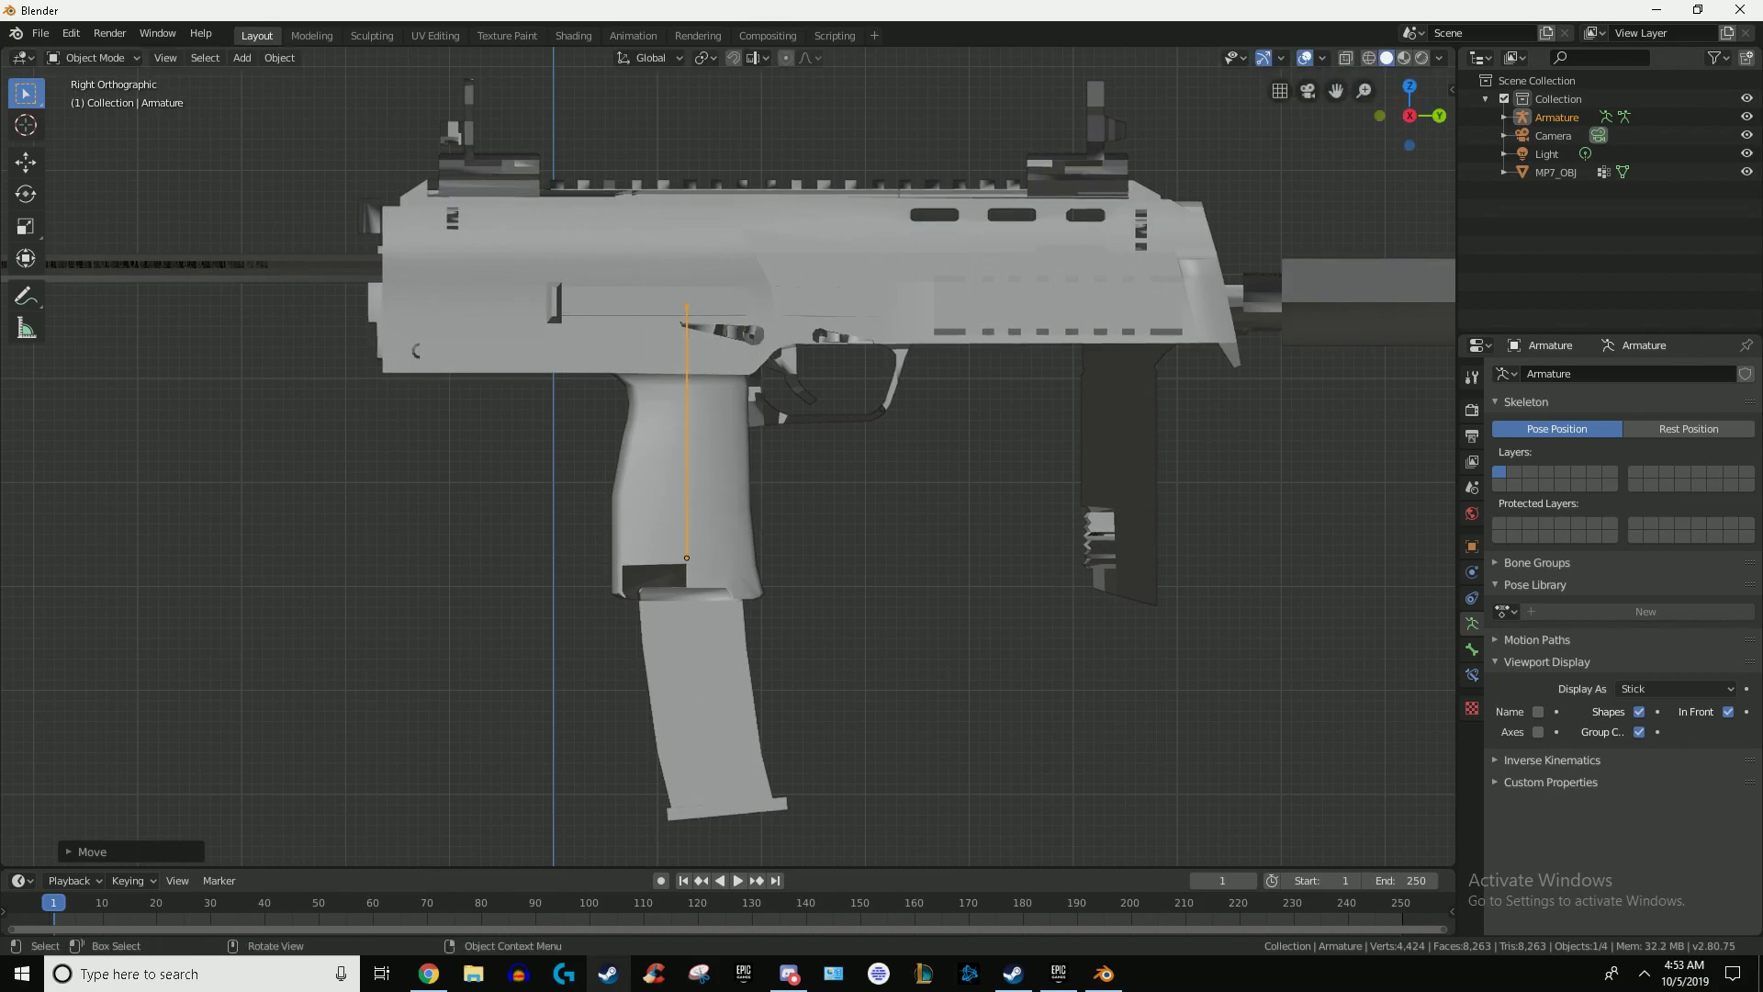
pyautogui.scroll(2, 727, 457)
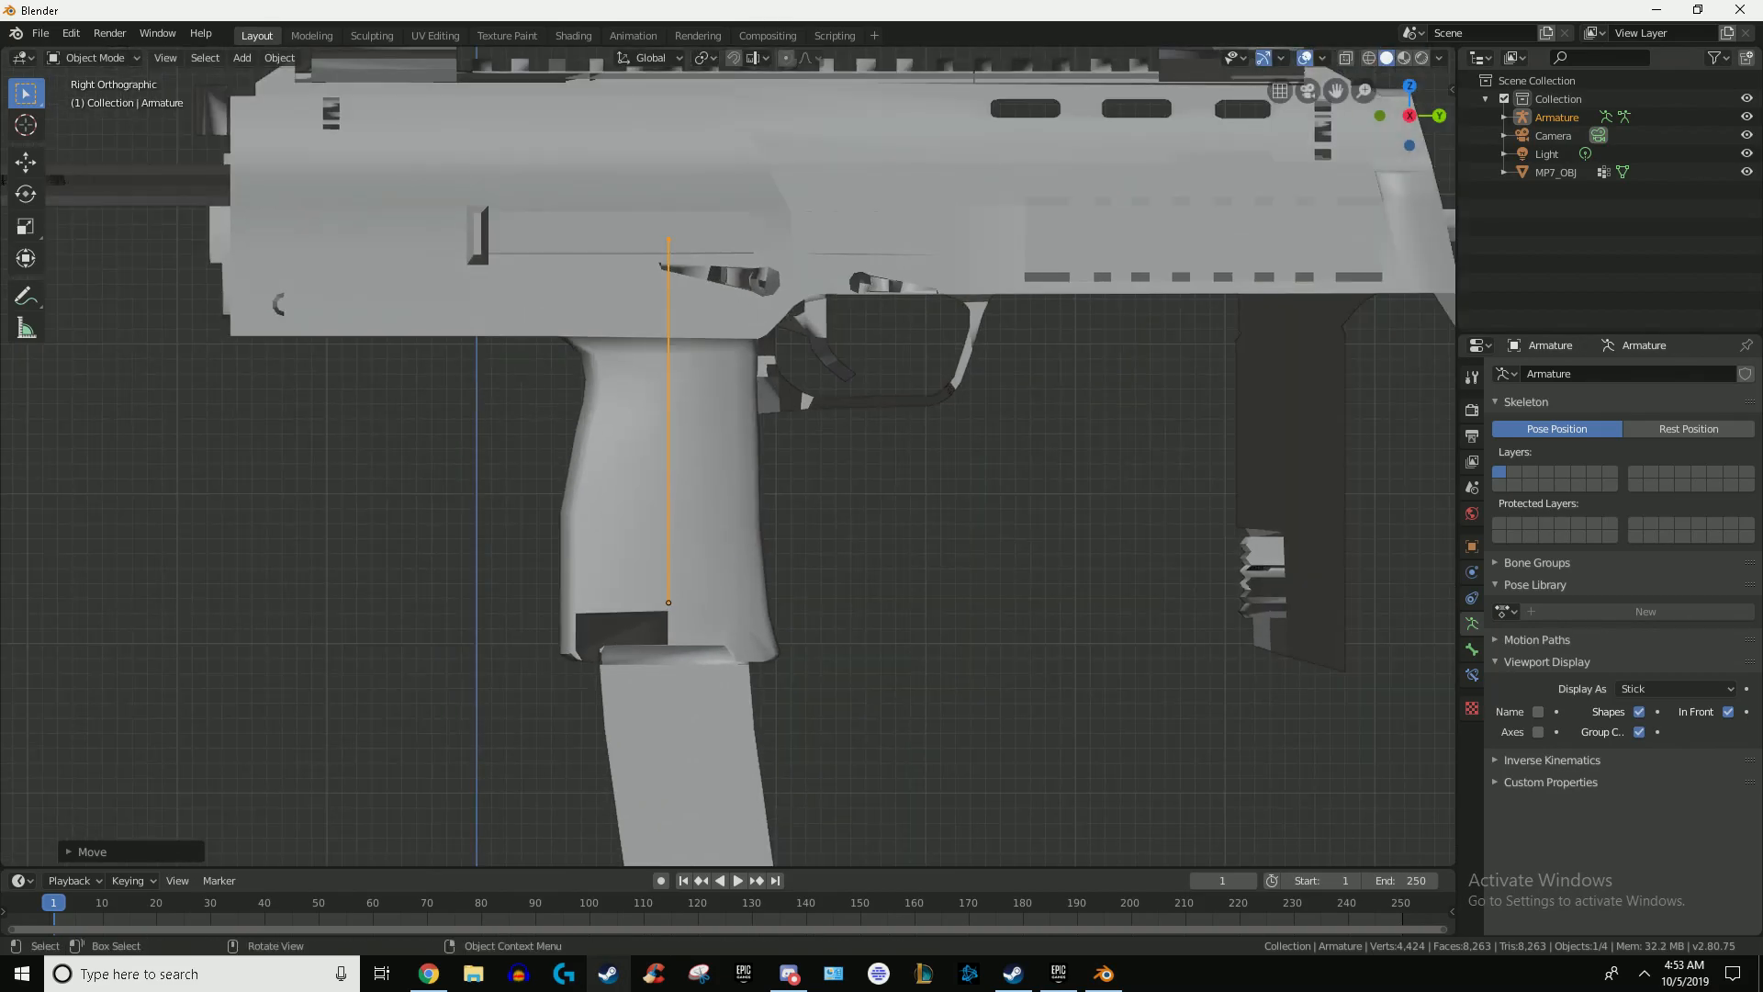
pyautogui.press('Tab')
pyautogui.scroll(-4, 727, 457)
pyautogui.scroll(5, 728, 457)
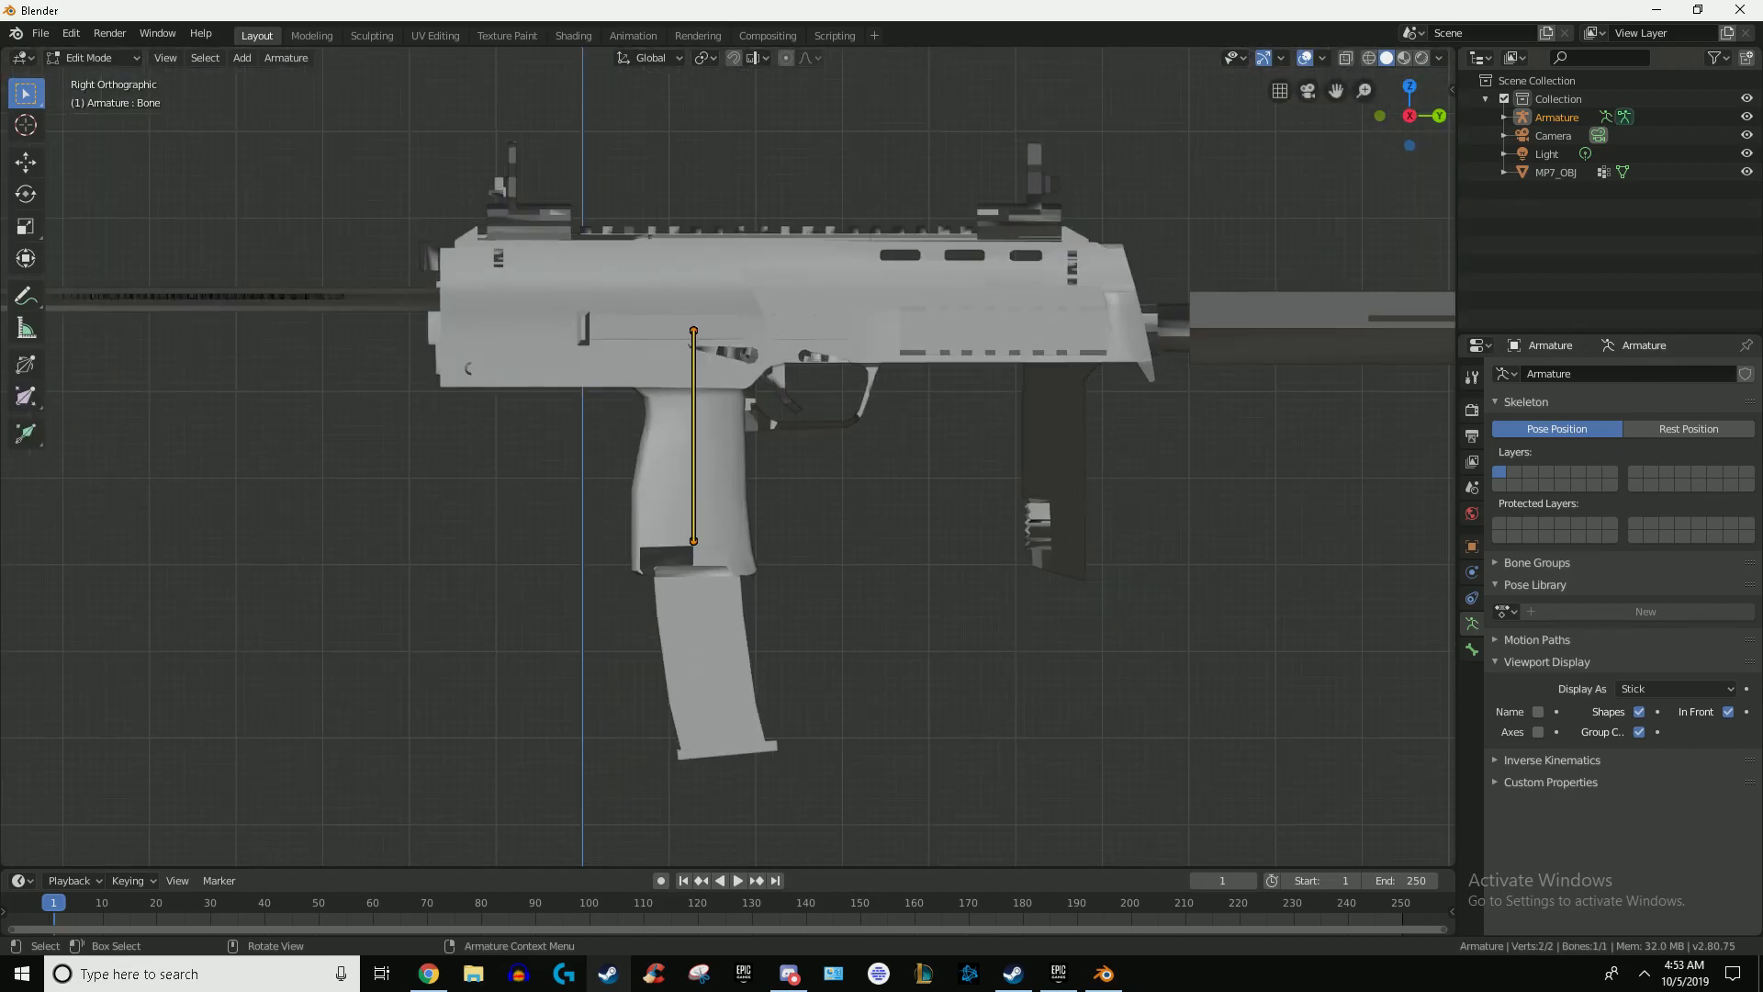
pyautogui.press('a')
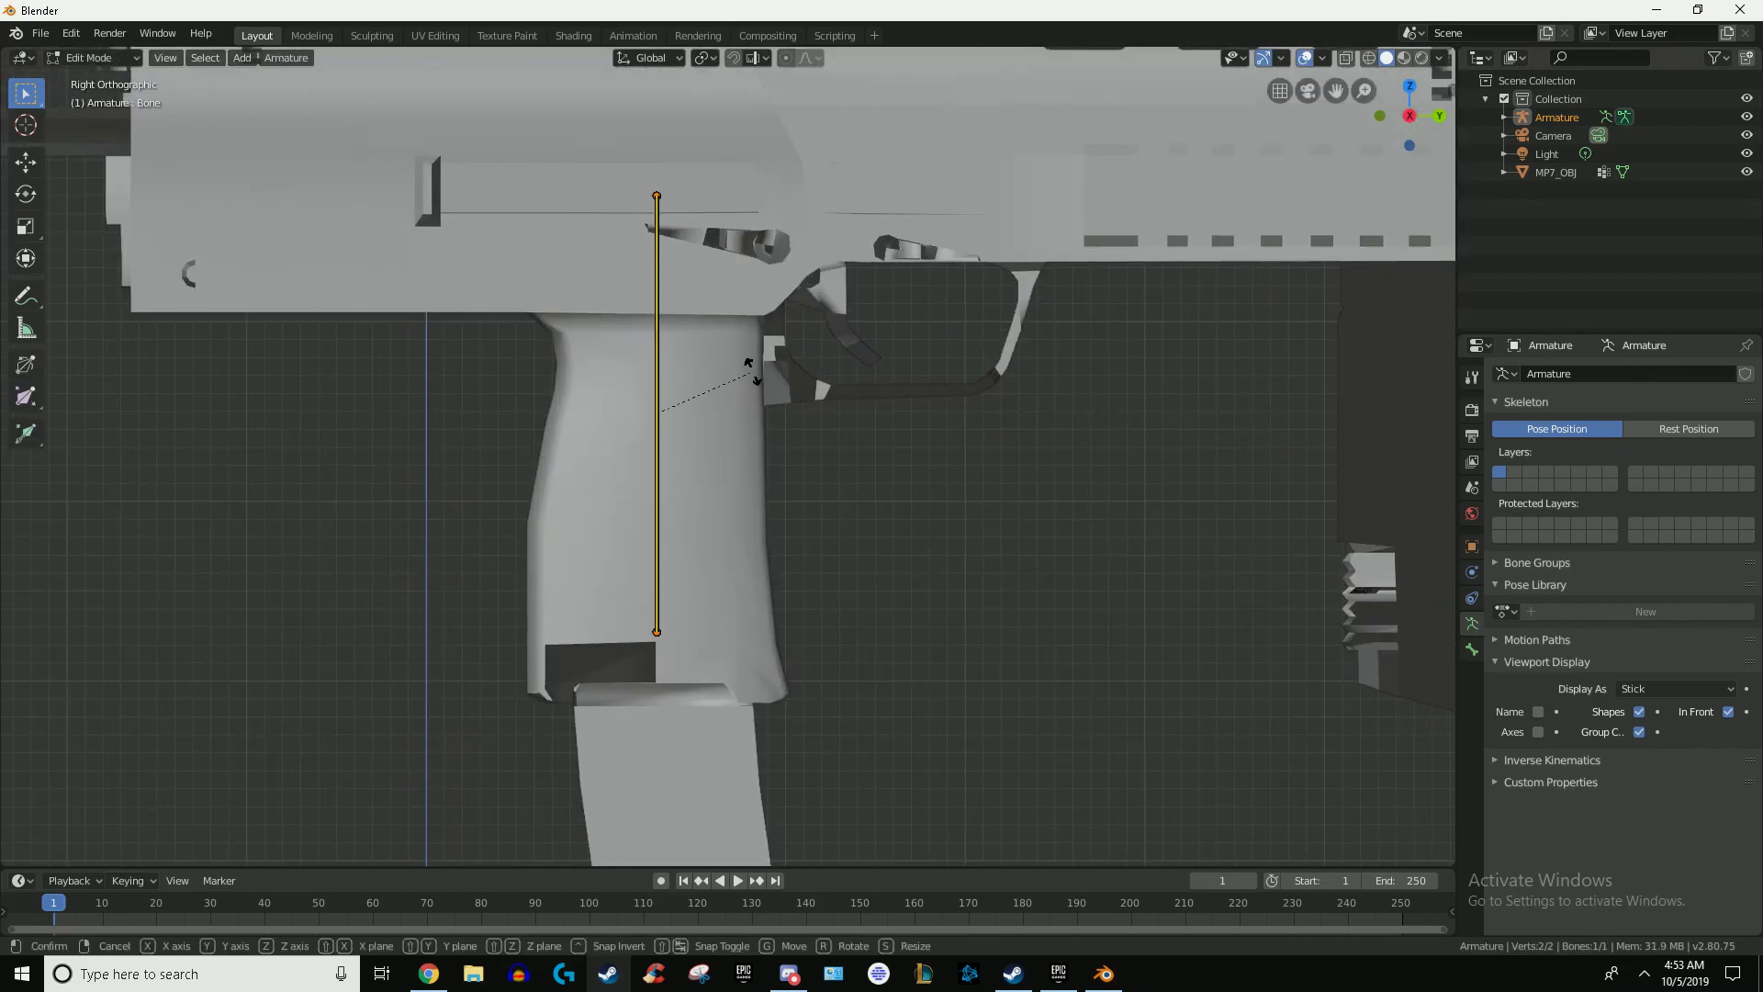
pyautogui.write('r90')
pyautogui.press('Return')
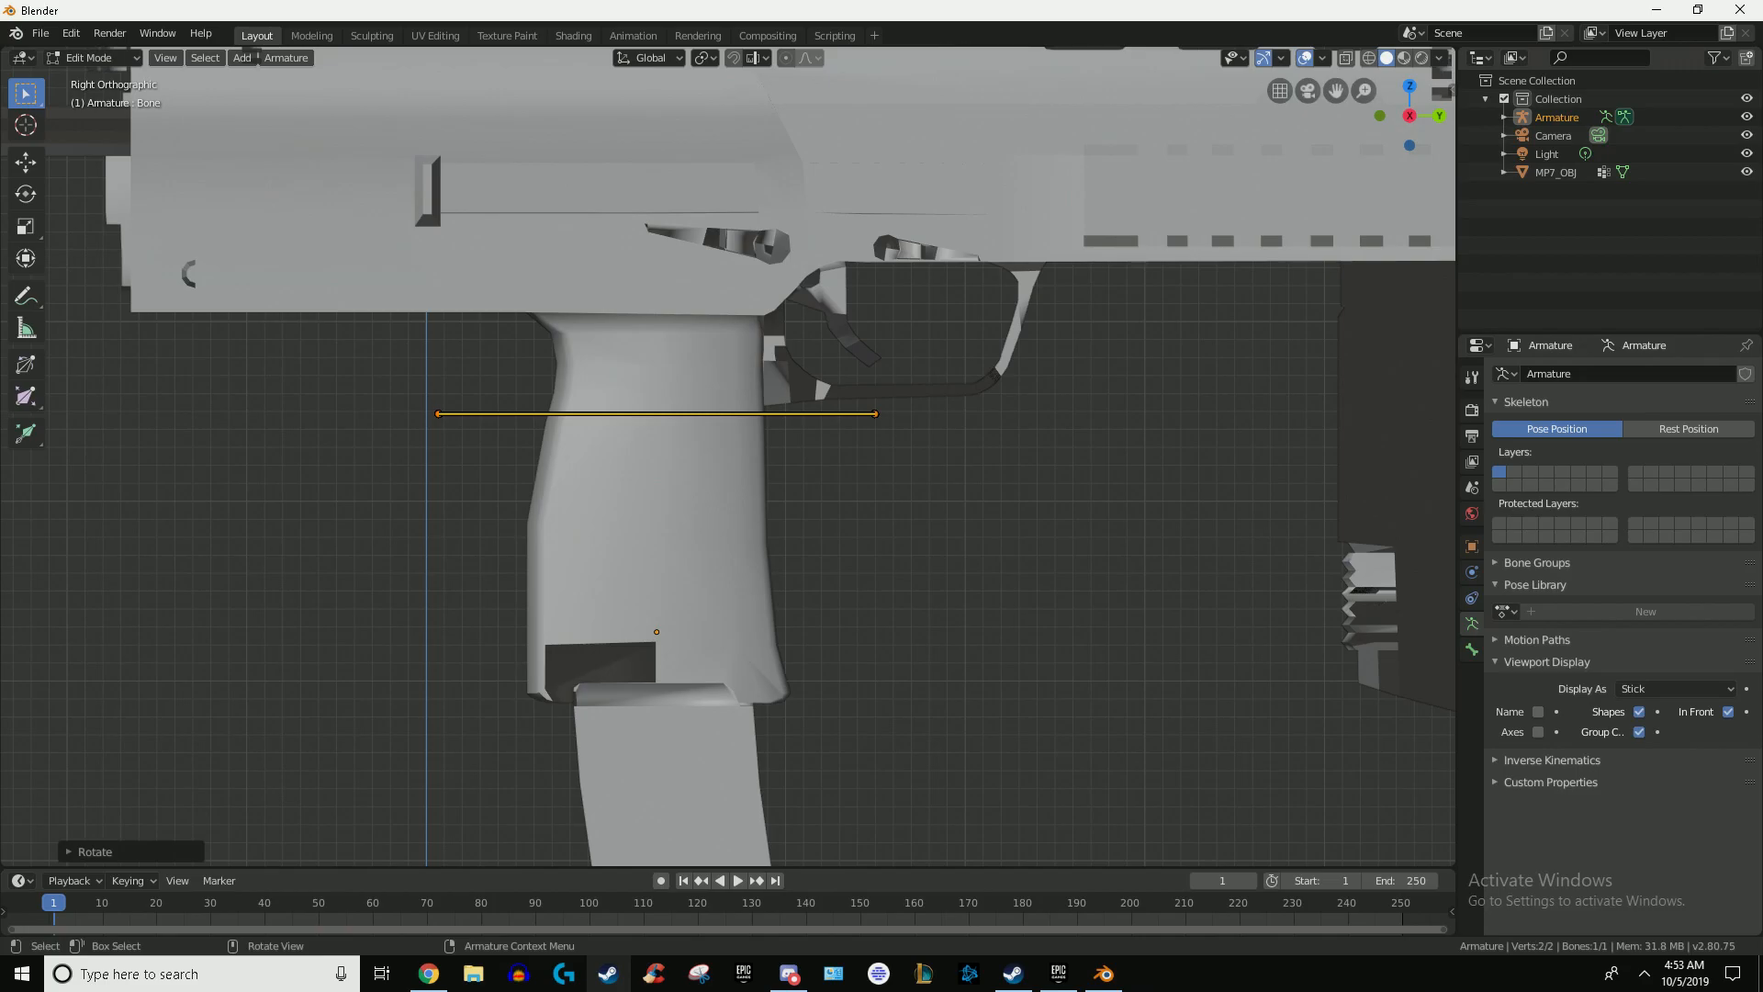
pyautogui.write('r90')
pyautogui.press('Return')
# Step: Scale the bone down and place it vertically inside the pistol grip
pyautogui.press('s')
pyautogui.click(819, 455)
pyautogui.press('g')
pyautogui.click(814, 540)
pyautogui.scroll(-5, 814, 540)
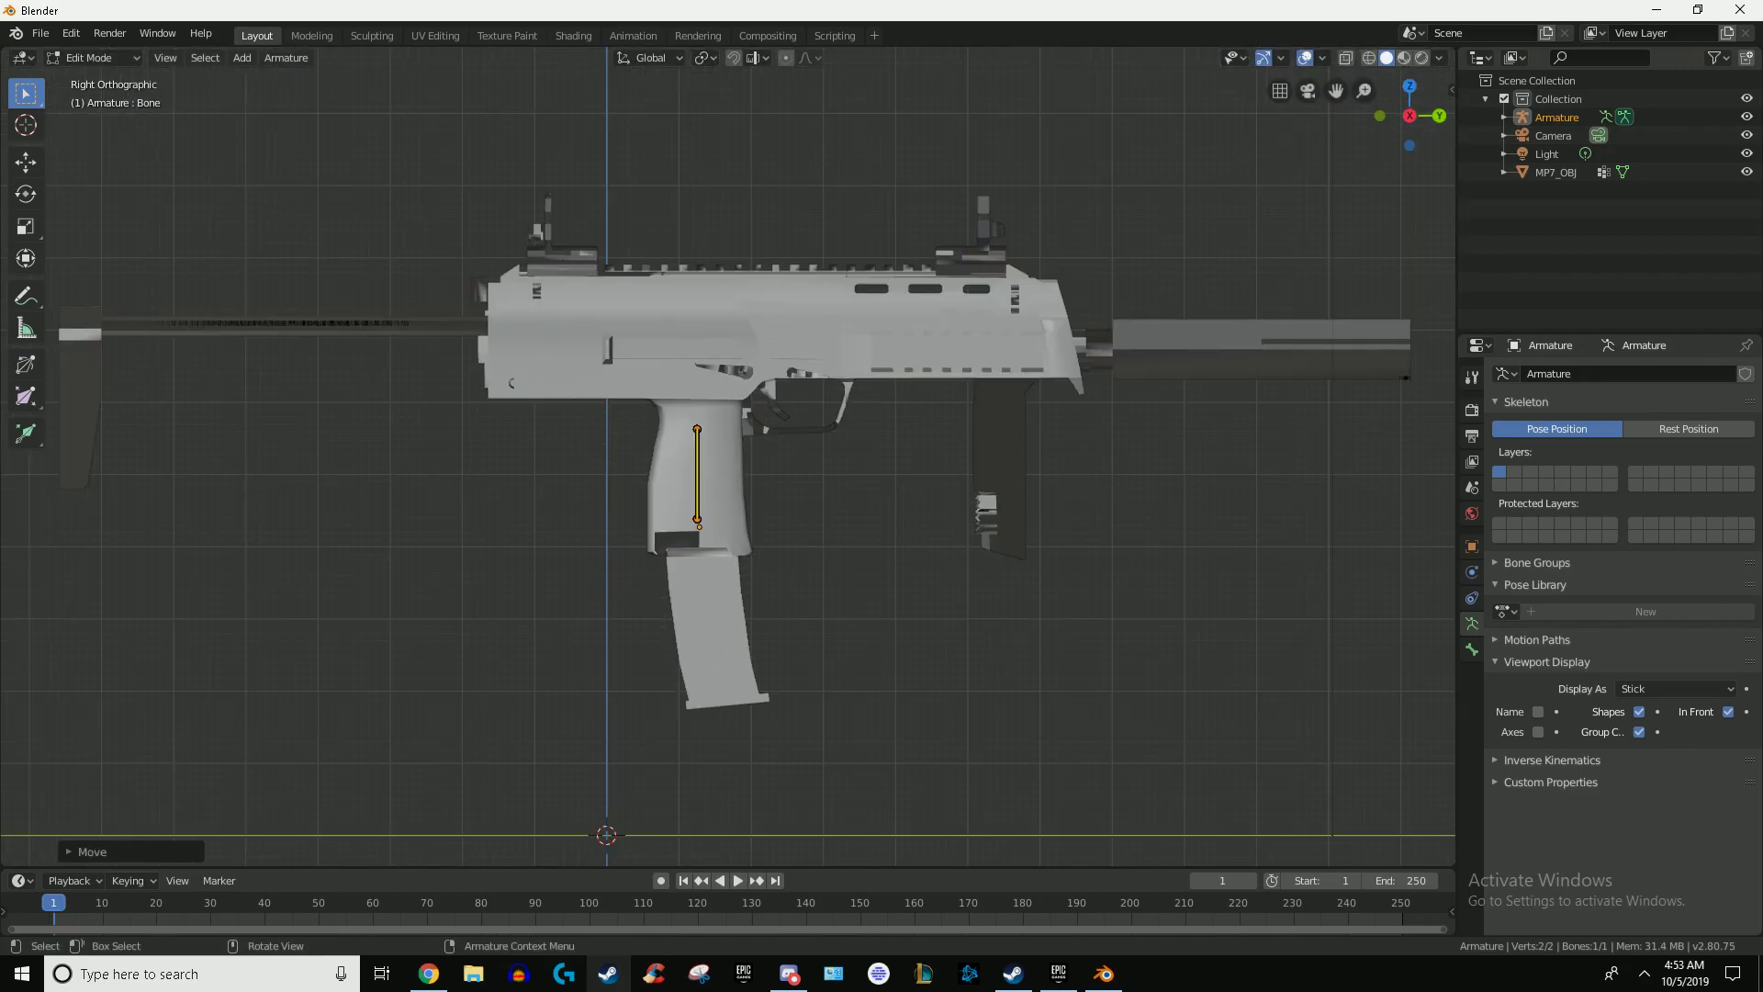
# Step: Rotate the bone by 90 degrees in right side view to lay it horizontally
pyautogui.press('`')
pyautogui.click(775, 335)
pyautogui.press('`')
pyautogui.press('Escape')
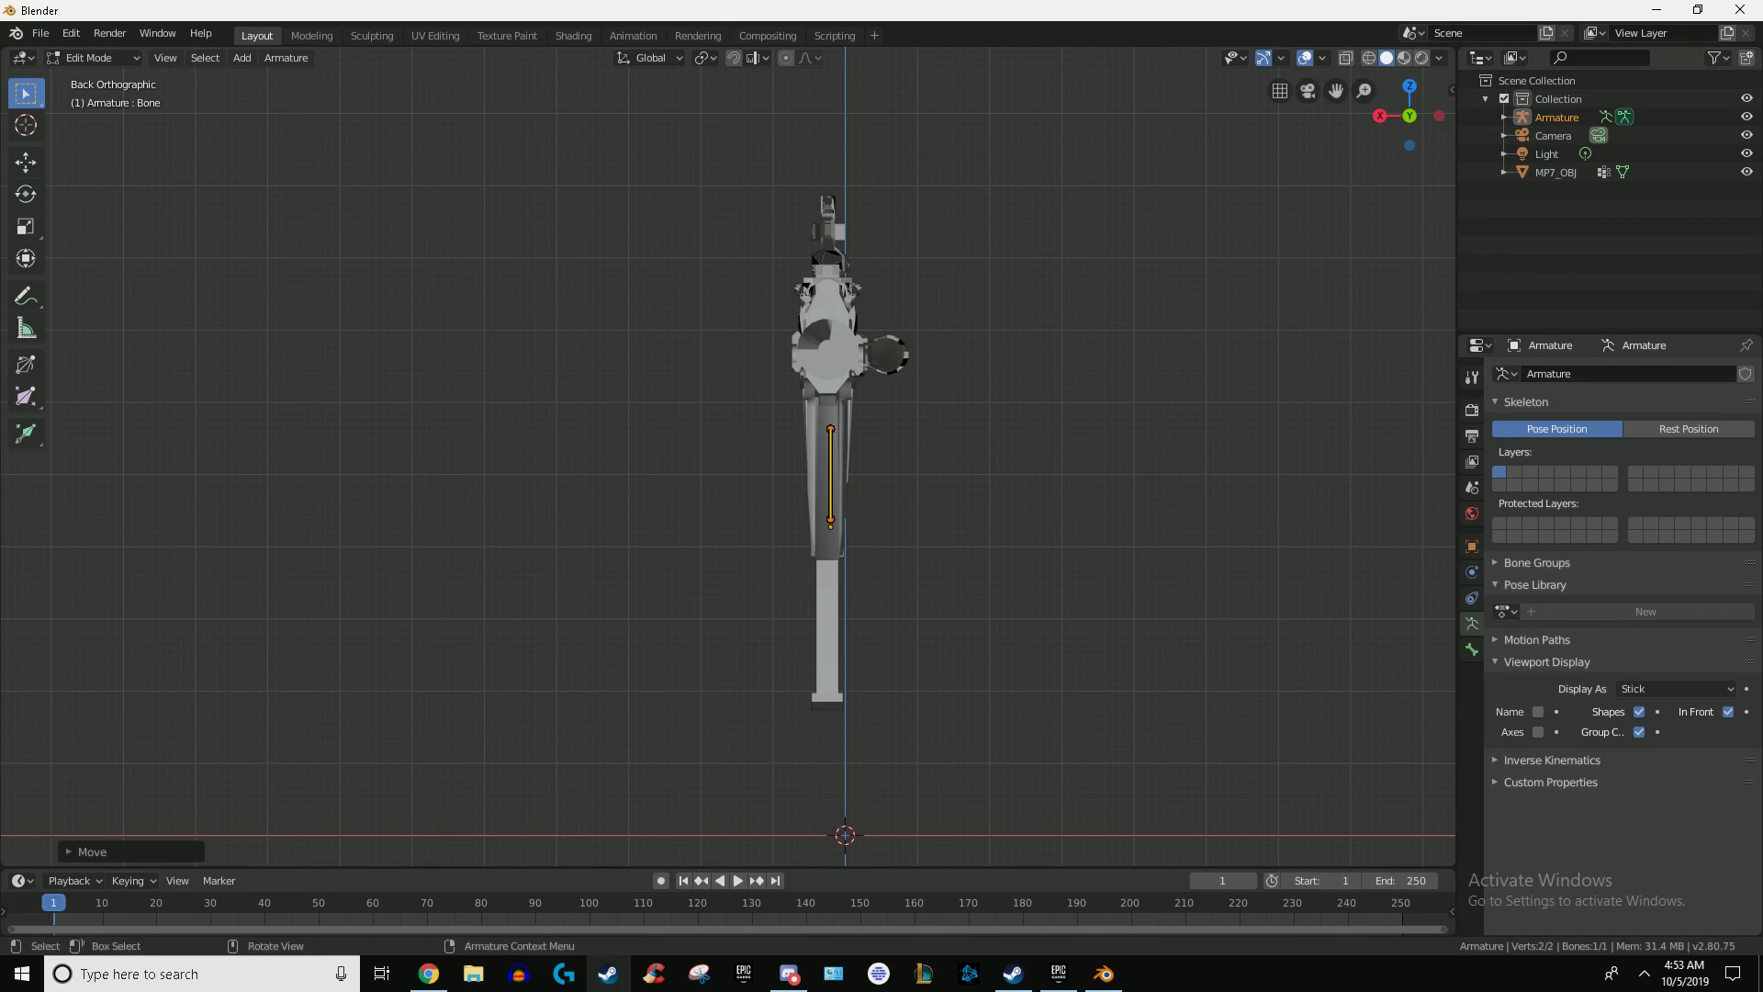
pyautogui.press('KP_3')
pyautogui.scroll(3, 740, 484)
pyautogui.press('r')
pyautogui.write('90')
pyautogui.press('Return')
# Step: Shorten the bone and move it up about 0.13 m into the receiver just above the grip
pyautogui.press('s')
pyautogui.click(755, 502)
pyautogui.press('g')
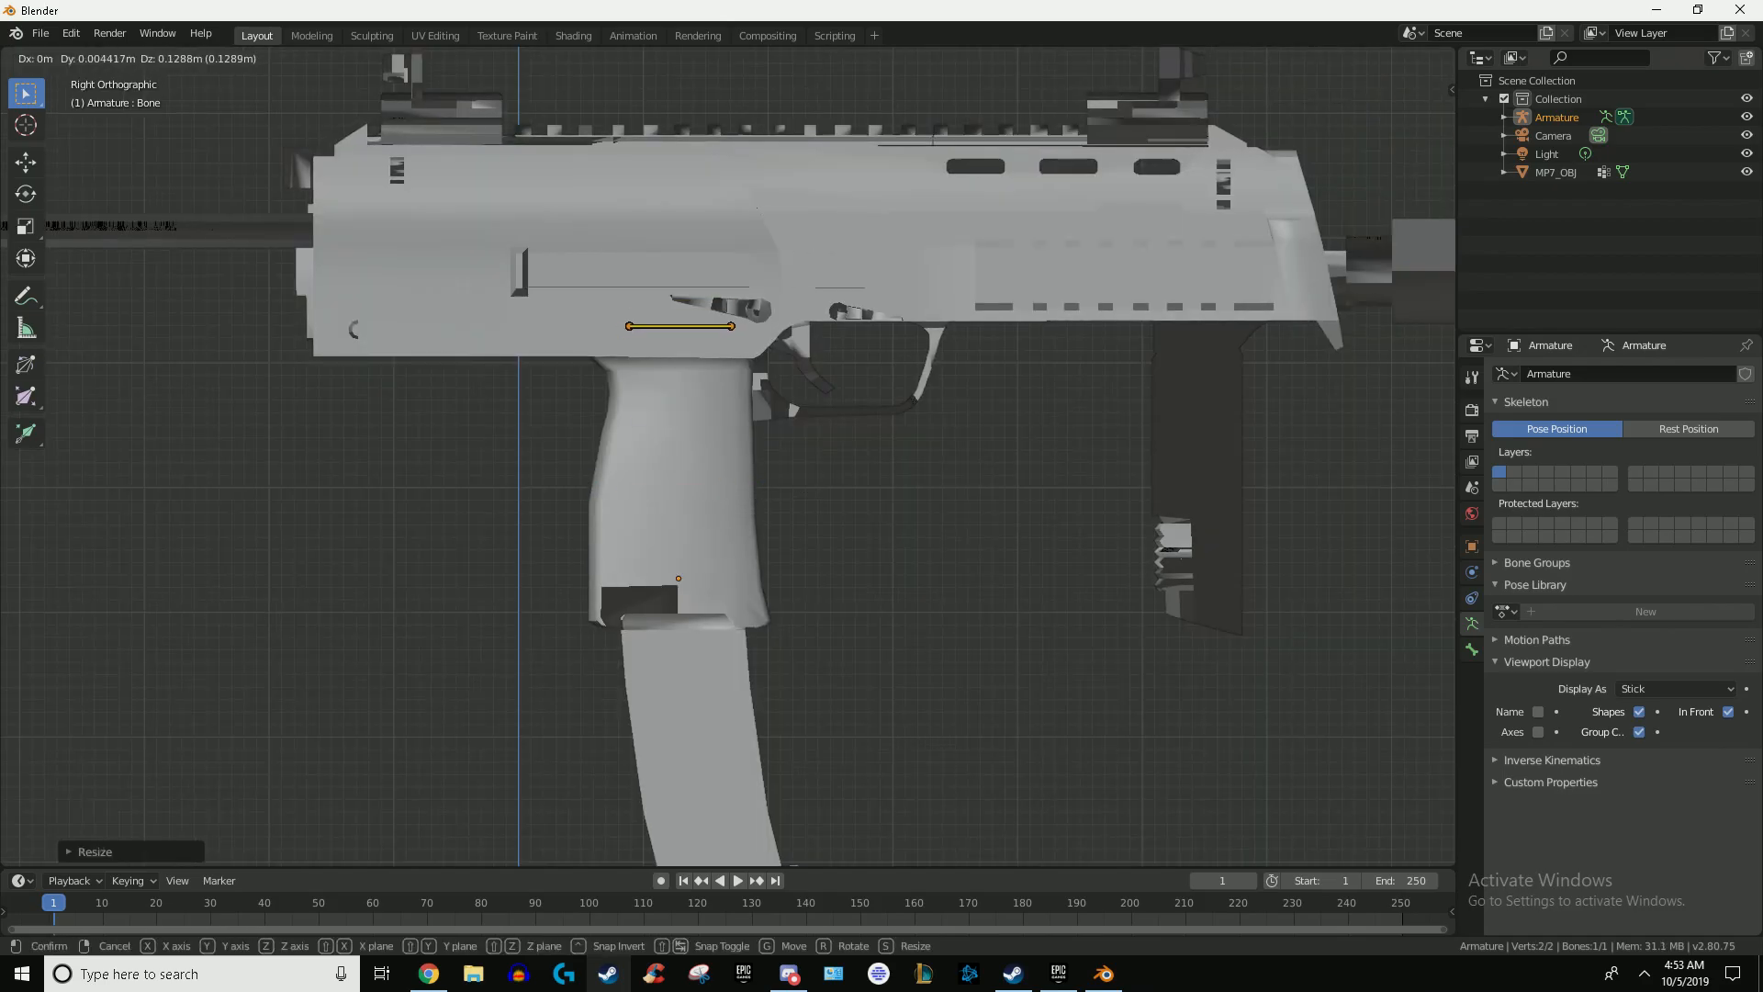
pyautogui.press('Return')
# Step: Shift the bone about 0.002 m along the X axis in front view to centre it in the receiver
pyautogui.press('KP_1')
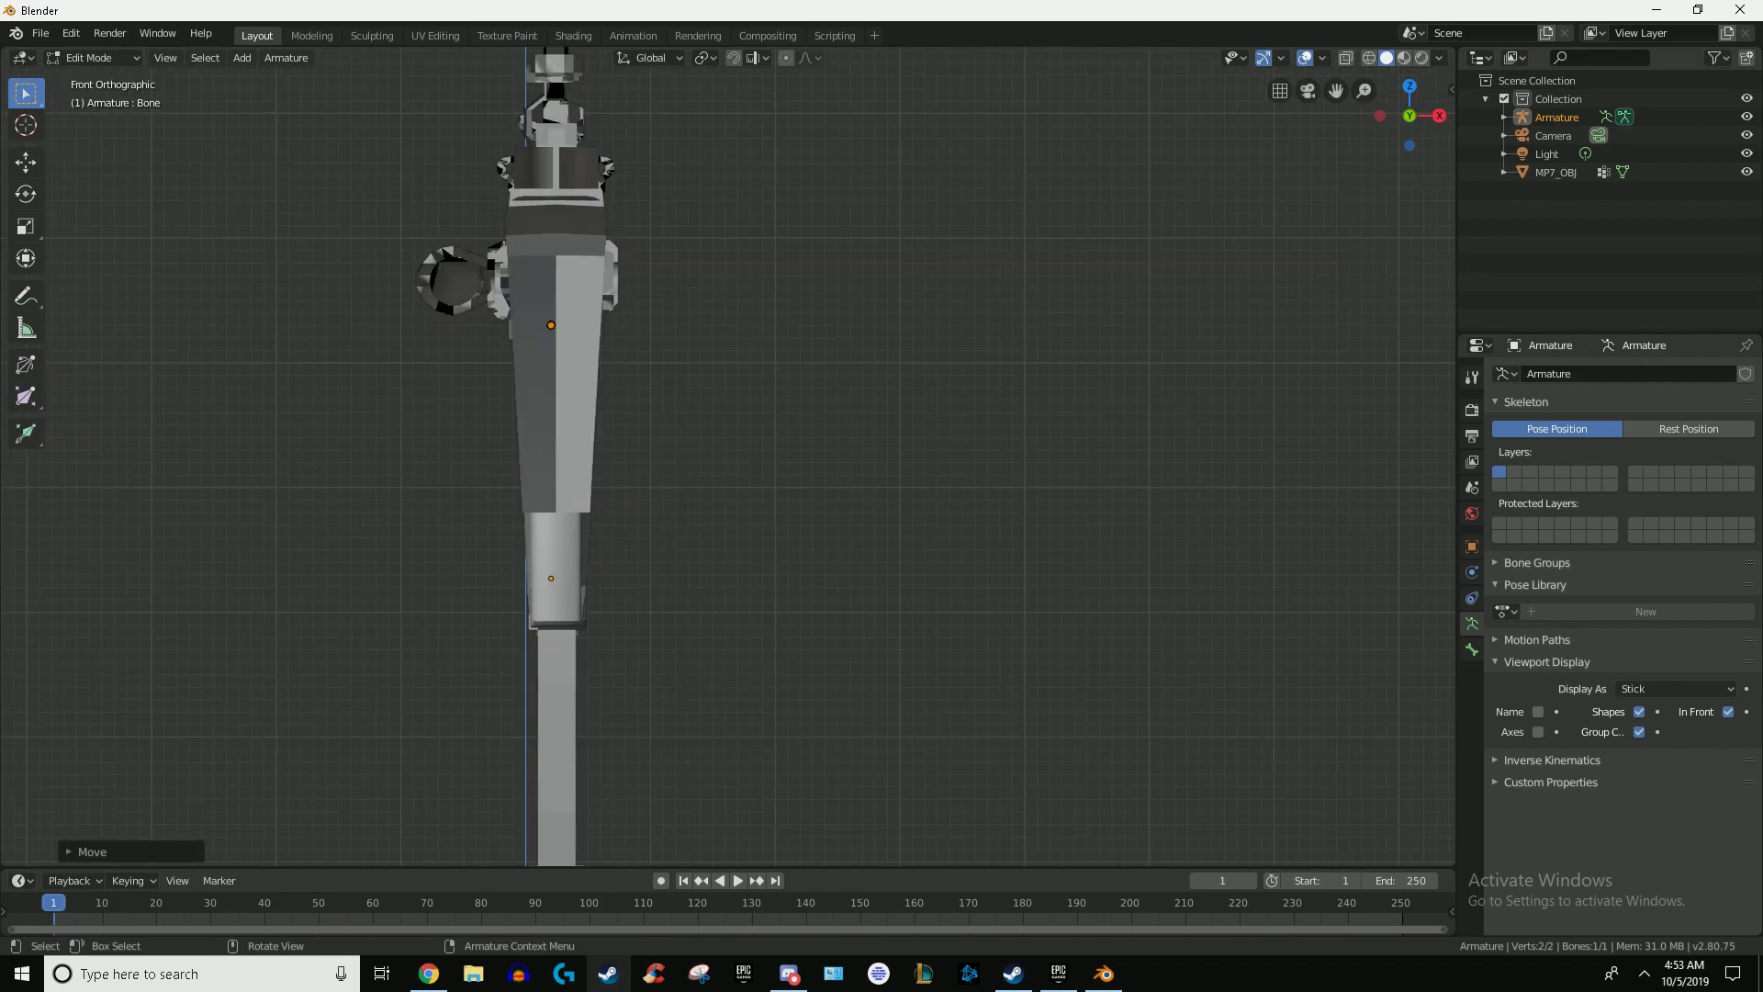
pyautogui.press('g')
pyautogui.press('x')
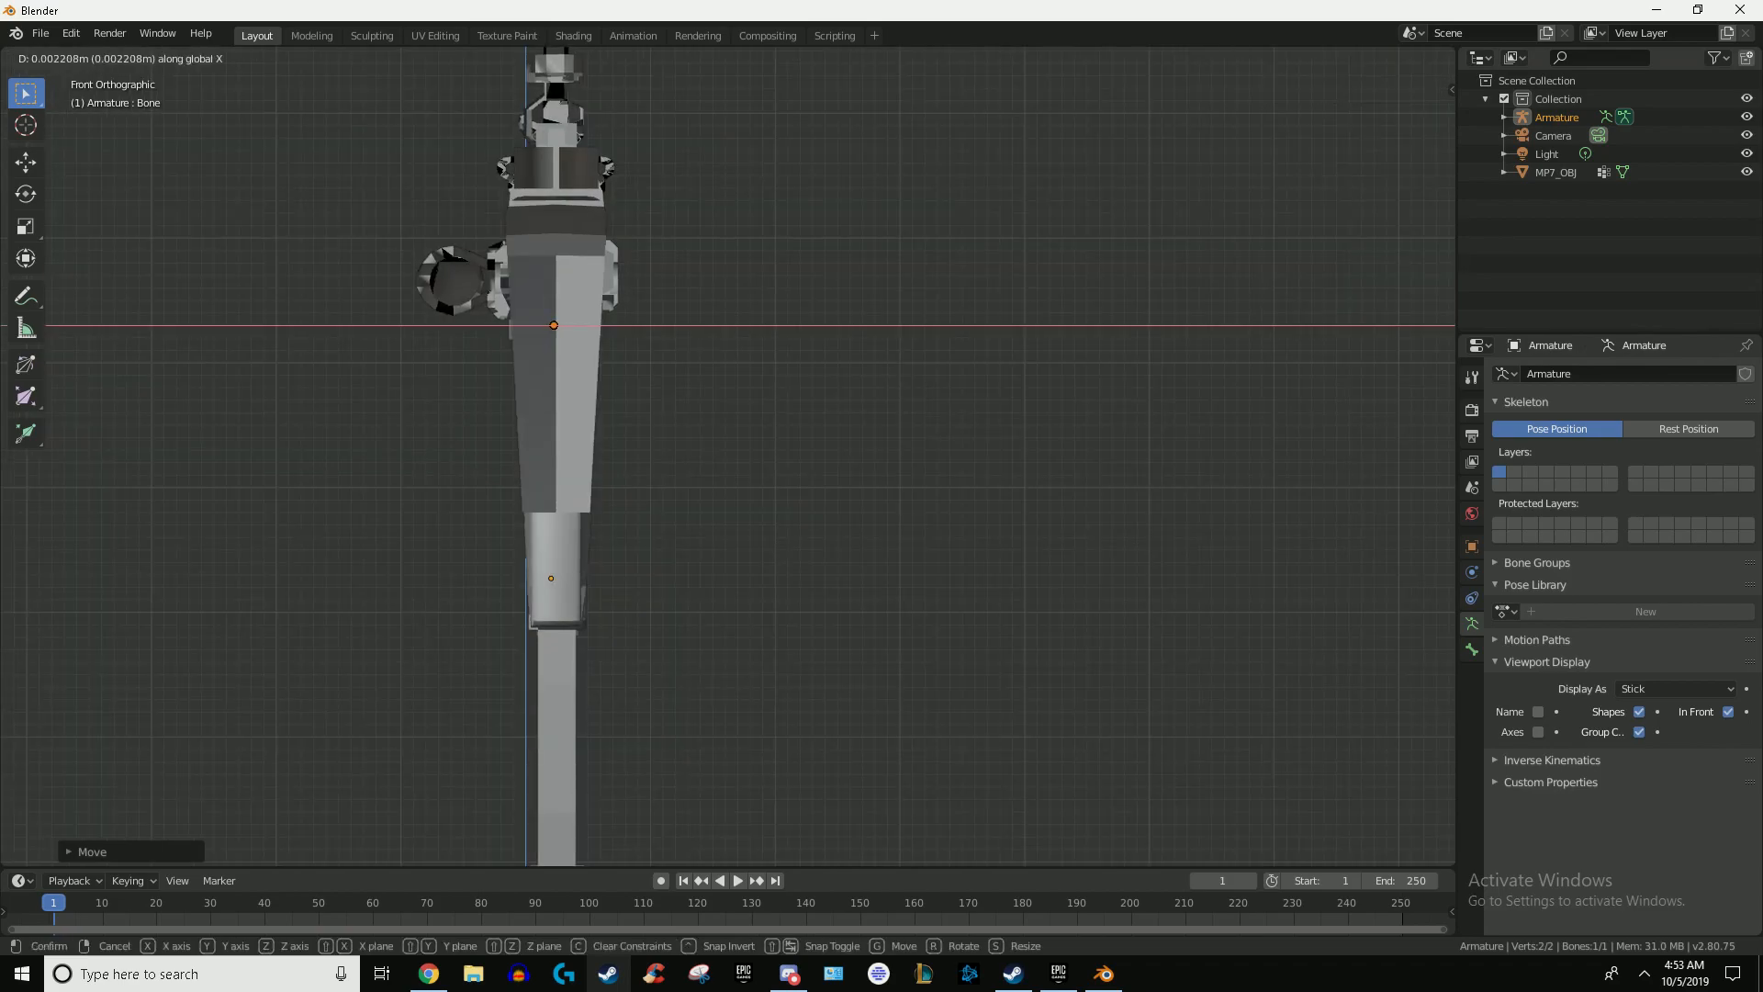
pyautogui.press('Return')
pyautogui.press('KP_3')
pyautogui.scroll(-3, 728, 457)
pyautogui.scroll(5, 728, 457)
pyautogui.scroll(-5, 728, 457)
pyautogui.scroll(4, 728, 456)
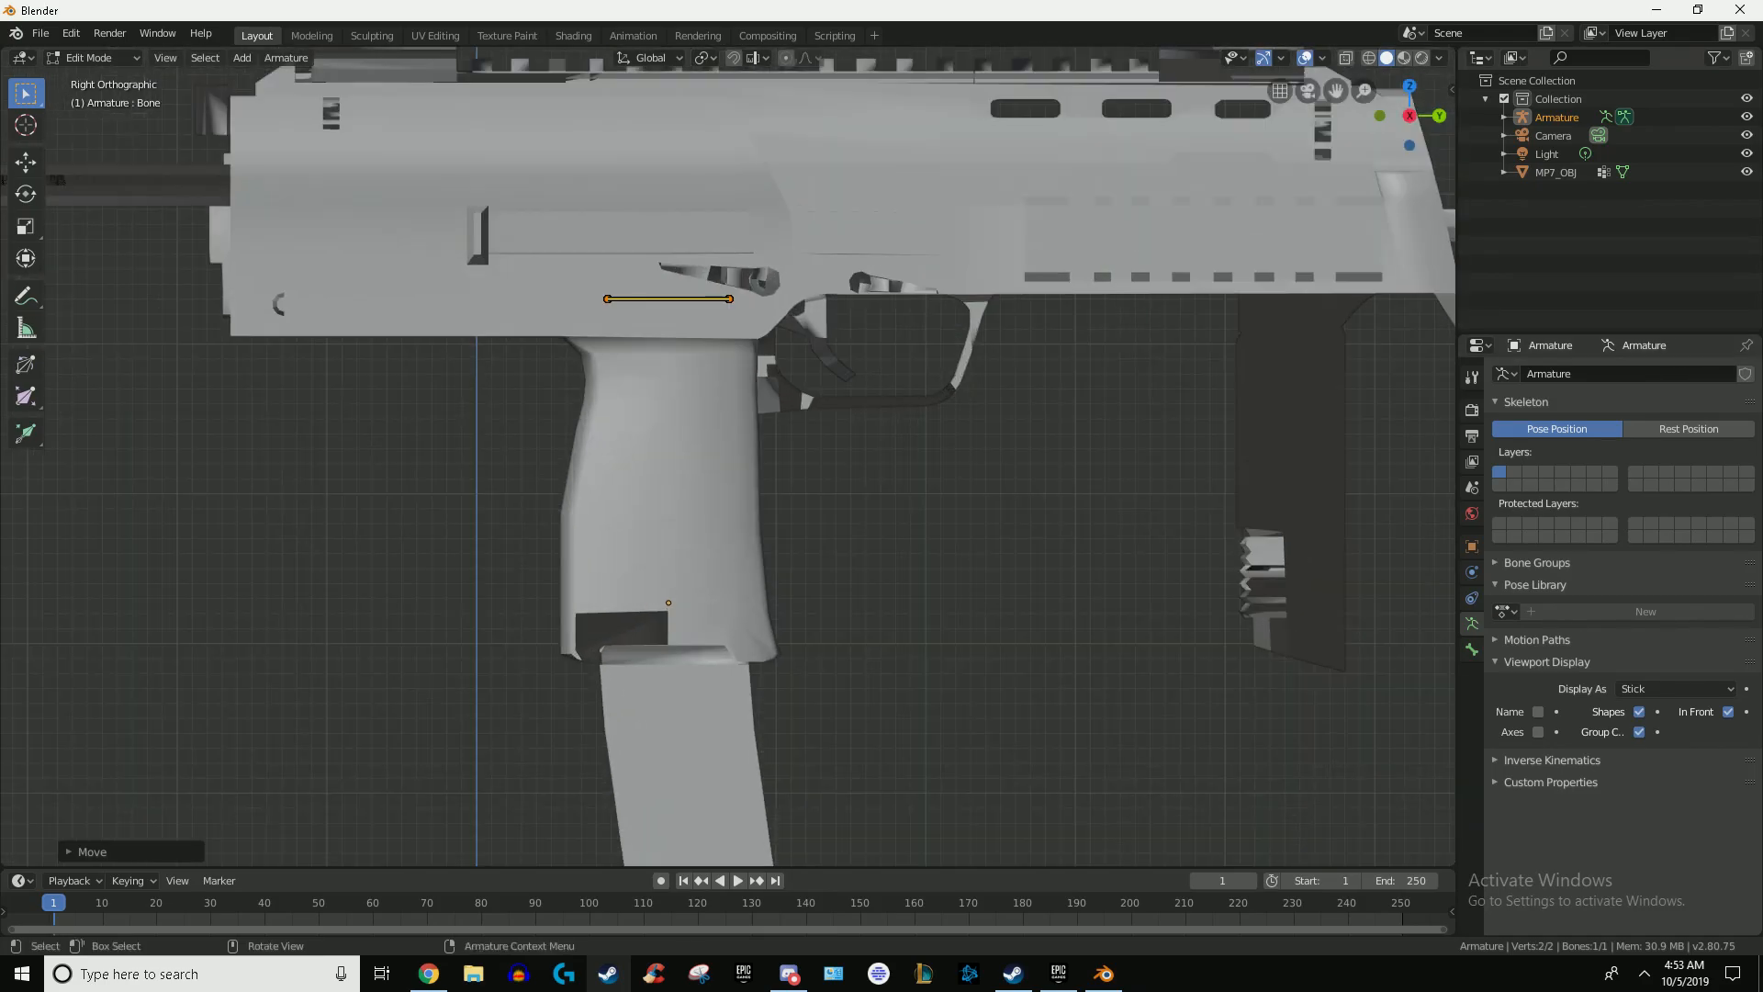
# Step: Duplicate the receiver bone and place the copy over the upper part of the magazine below the grip
pyautogui.hotkey('ctrl', 'z')
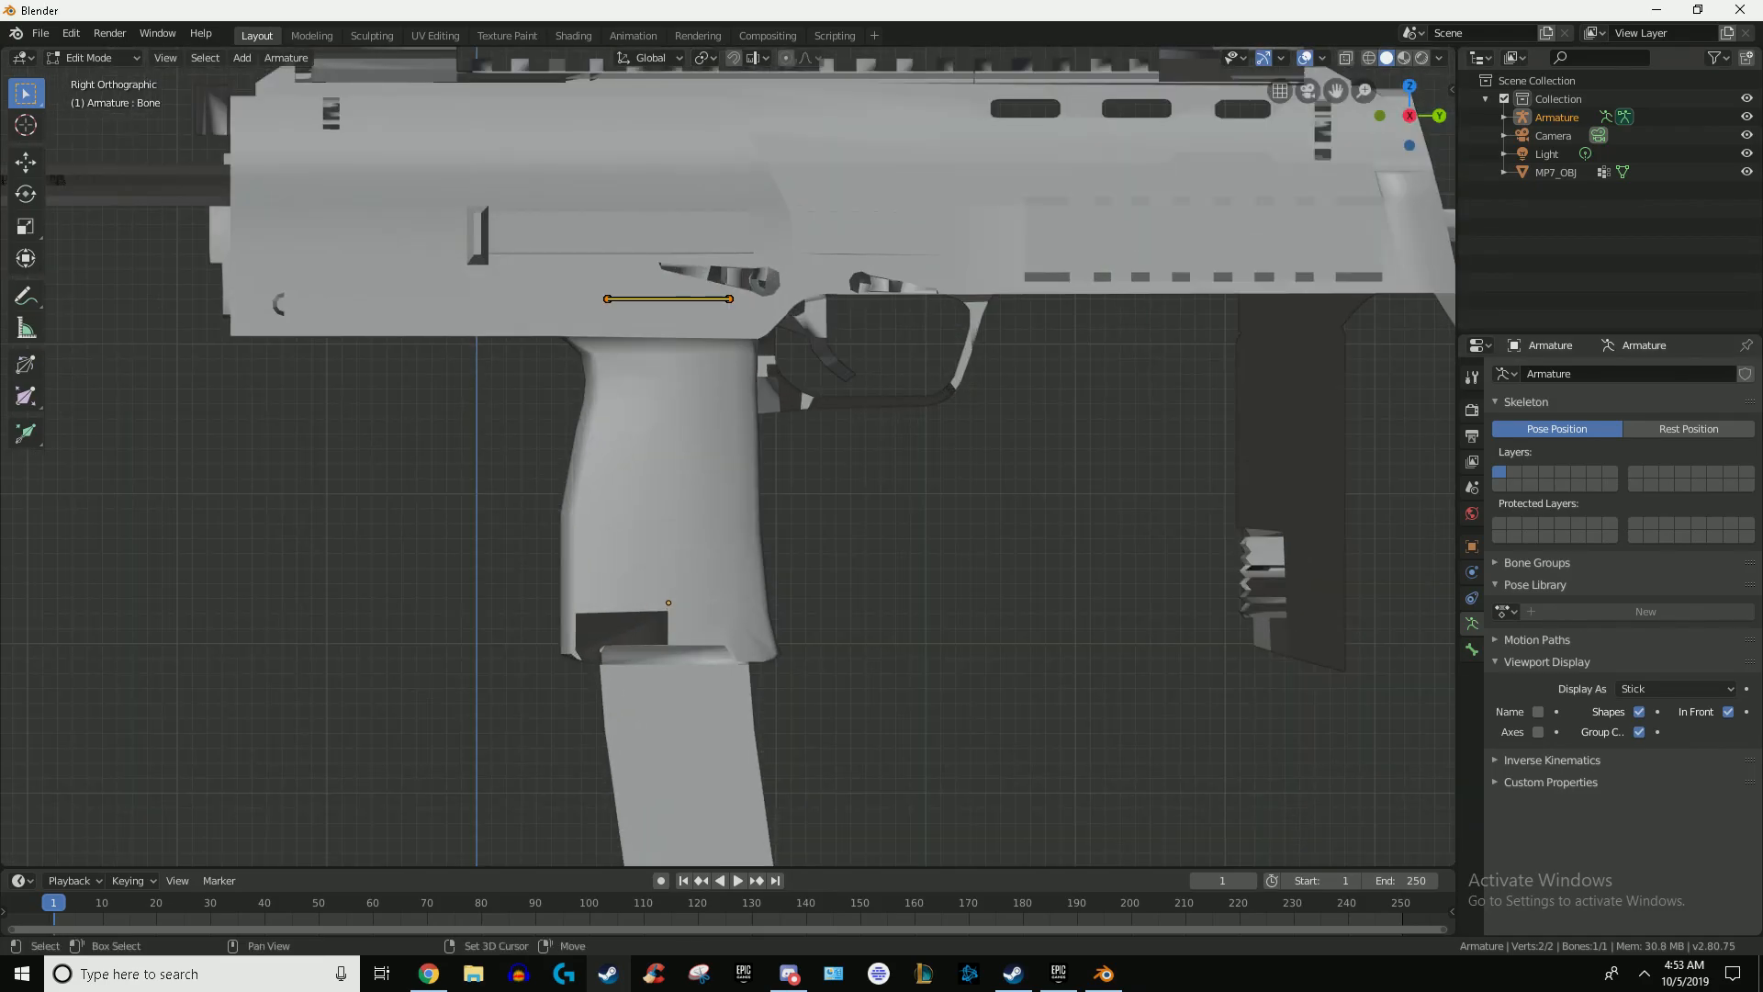
pyautogui.hotkey('shift', 'd')
pyautogui.press('Return')
pyautogui.keyDown('shift'); pyautogui.moveTo(679, 746); pyautogui.dragTo(666, 664, button='middle'); pyautogui.keyUp('shift')
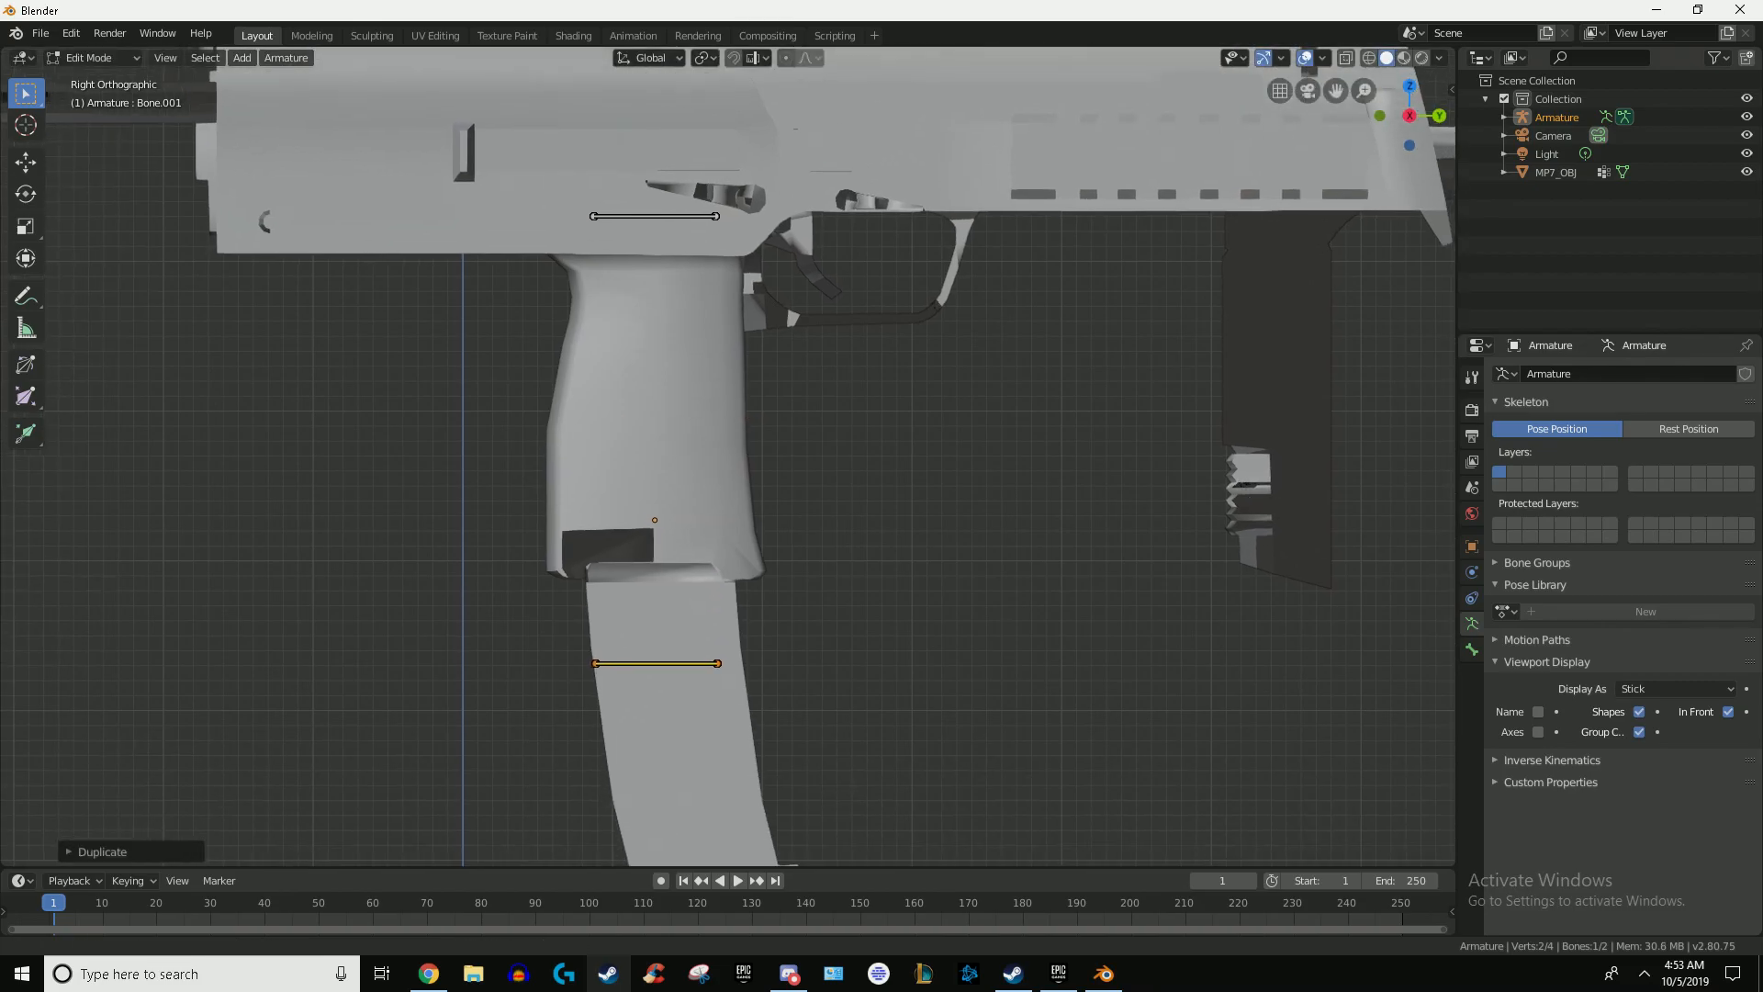
# Step: Rotate the copied bone upright and lengthen it so it runs along the magazine
pyautogui.press('r')
pyautogui.press('Return')
pyautogui.press('s')
pyautogui.click(1077, 858)
pyautogui.scroll(-6, 728, 456)
pyautogui.scroll(3, 728, 456)
# Step: Duplicate the receiver bone and place the copy inside the trigger guard
pyautogui.click(686, 318)
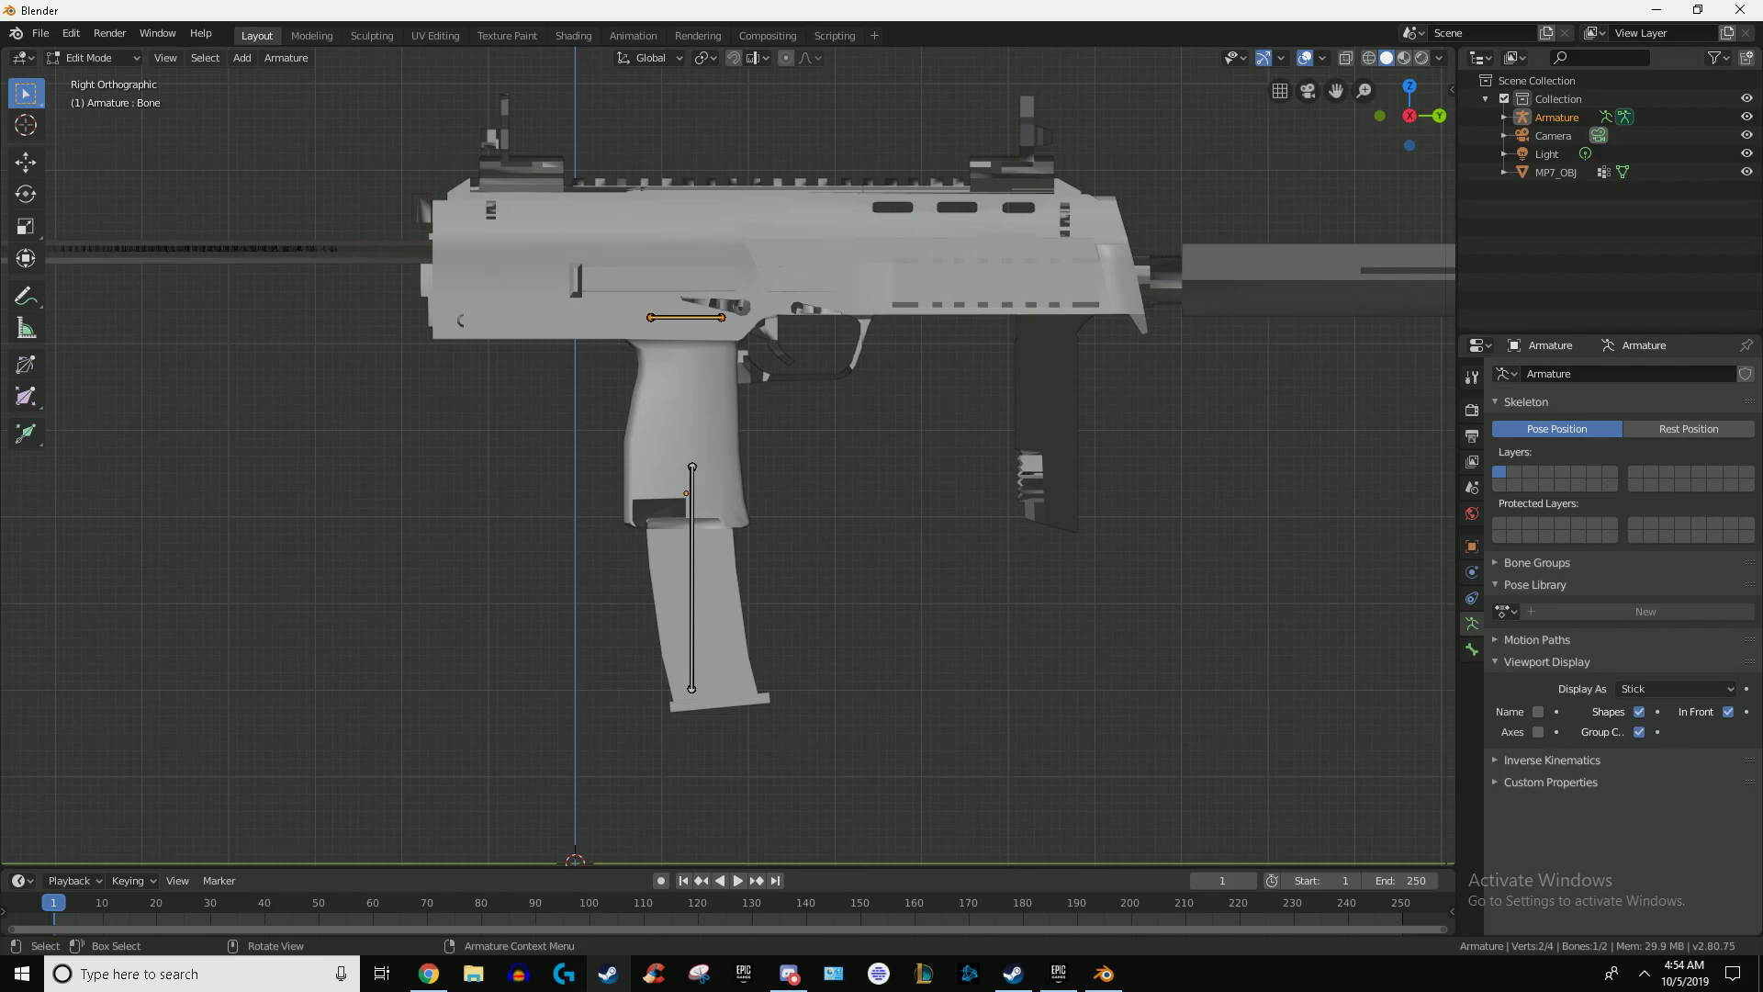
pyautogui.hotkey('shift', 'd')
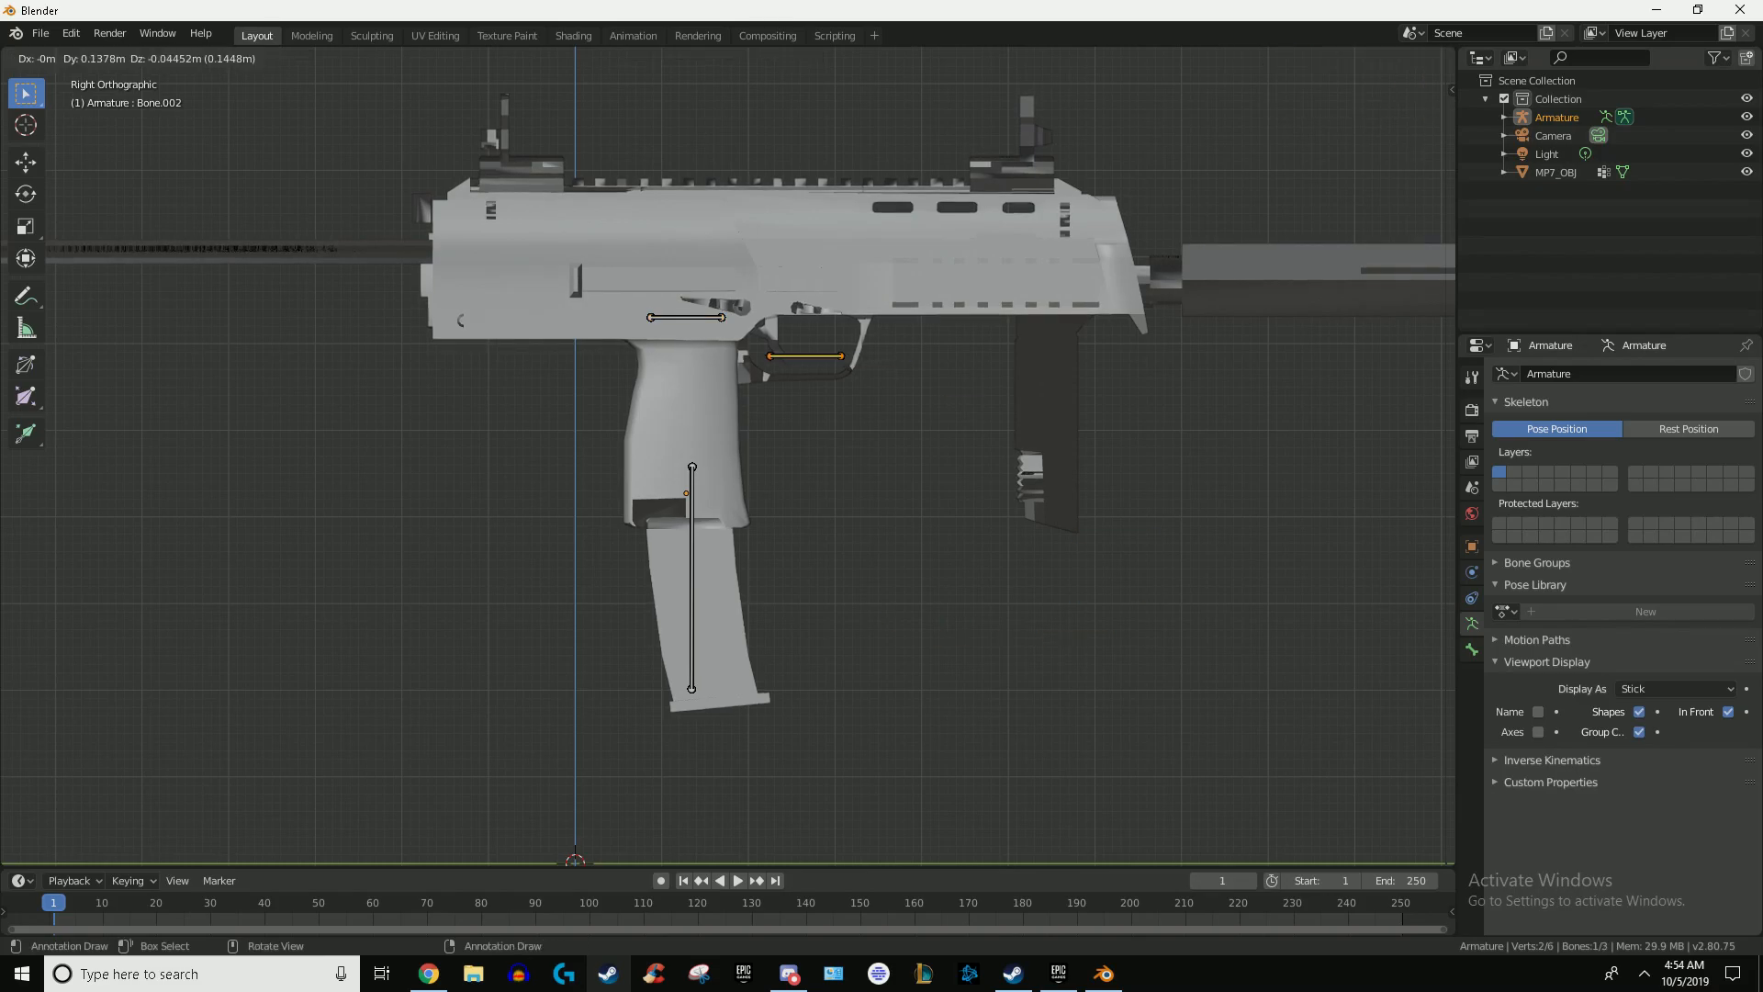
pyautogui.press('Return')
# Step: Rotate the trigger guard bone by 90 degrees and shrink it to about the trigger's length
pyautogui.press('r')
pyautogui.rightClick(834, 456)
pyautogui.write('r90')
pyautogui.press('Return')
pyautogui.scroll(4, 987, 314)
pyautogui.press('s')
pyautogui.click(916, 266)
# Step: Move and tilt the small bone until it lies diagonally along the trigger
pyautogui.press('g')
pyautogui.click(902, 268)
pyautogui.press('r')
pyautogui.click(901, 187)
pyautogui.press('g')
pyautogui.click(978, 270)
pyautogui.press('g')
pyautogui.click(972, 267)
pyautogui.press('r')
pyautogui.click(961, 290)
pyautogui.press('g')
pyautogui.click(965, 288)
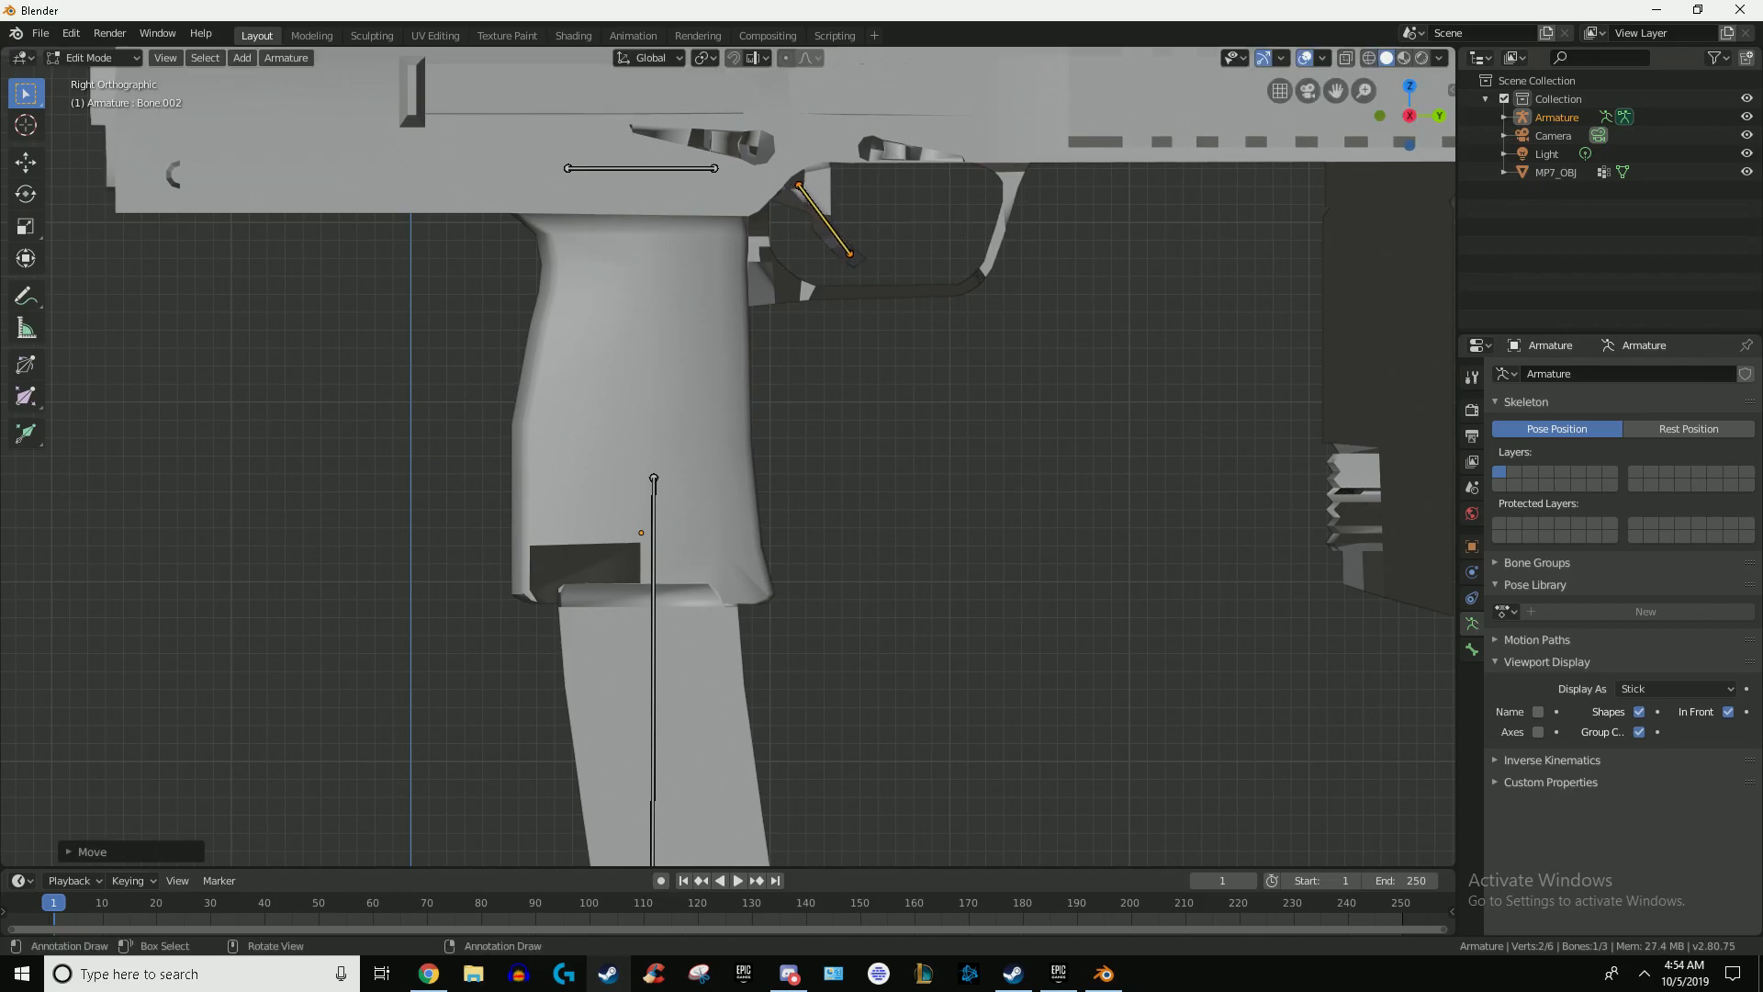
# Step: Duplicate the receiver bone and place the copy over the charging handle at the upper rear of the receiver
pyautogui.scroll(1, 964, 289)
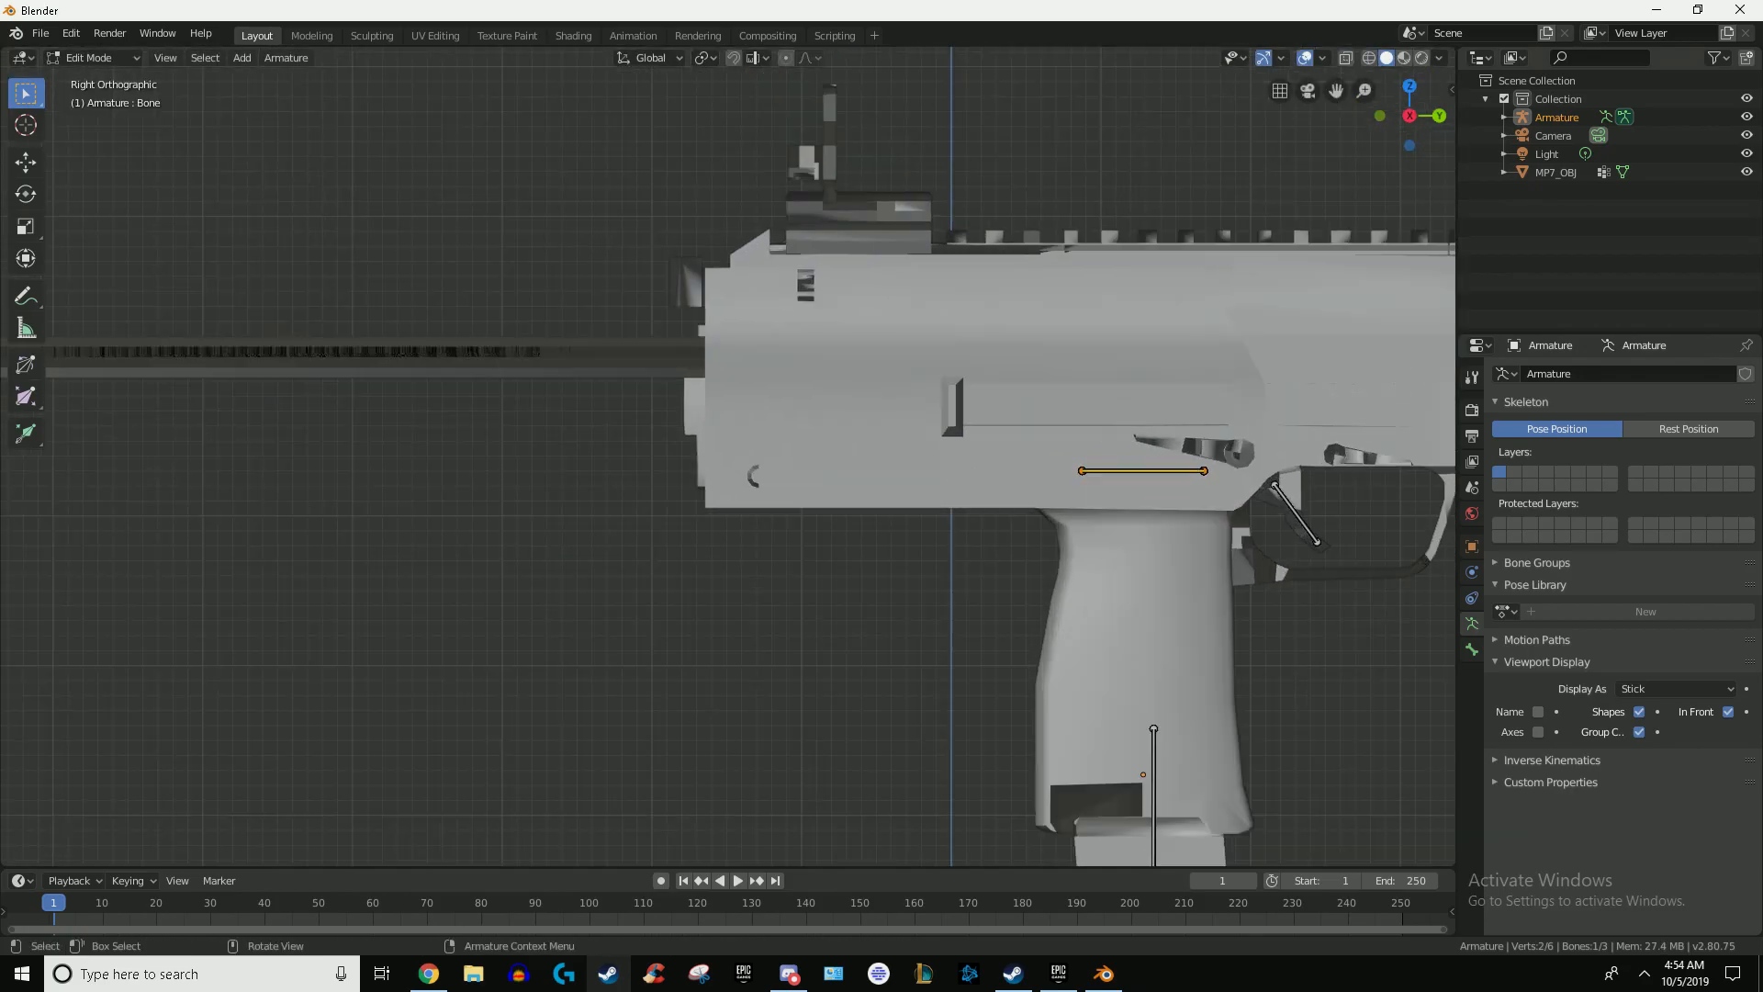
pyautogui.hotkey('shift', 'd')
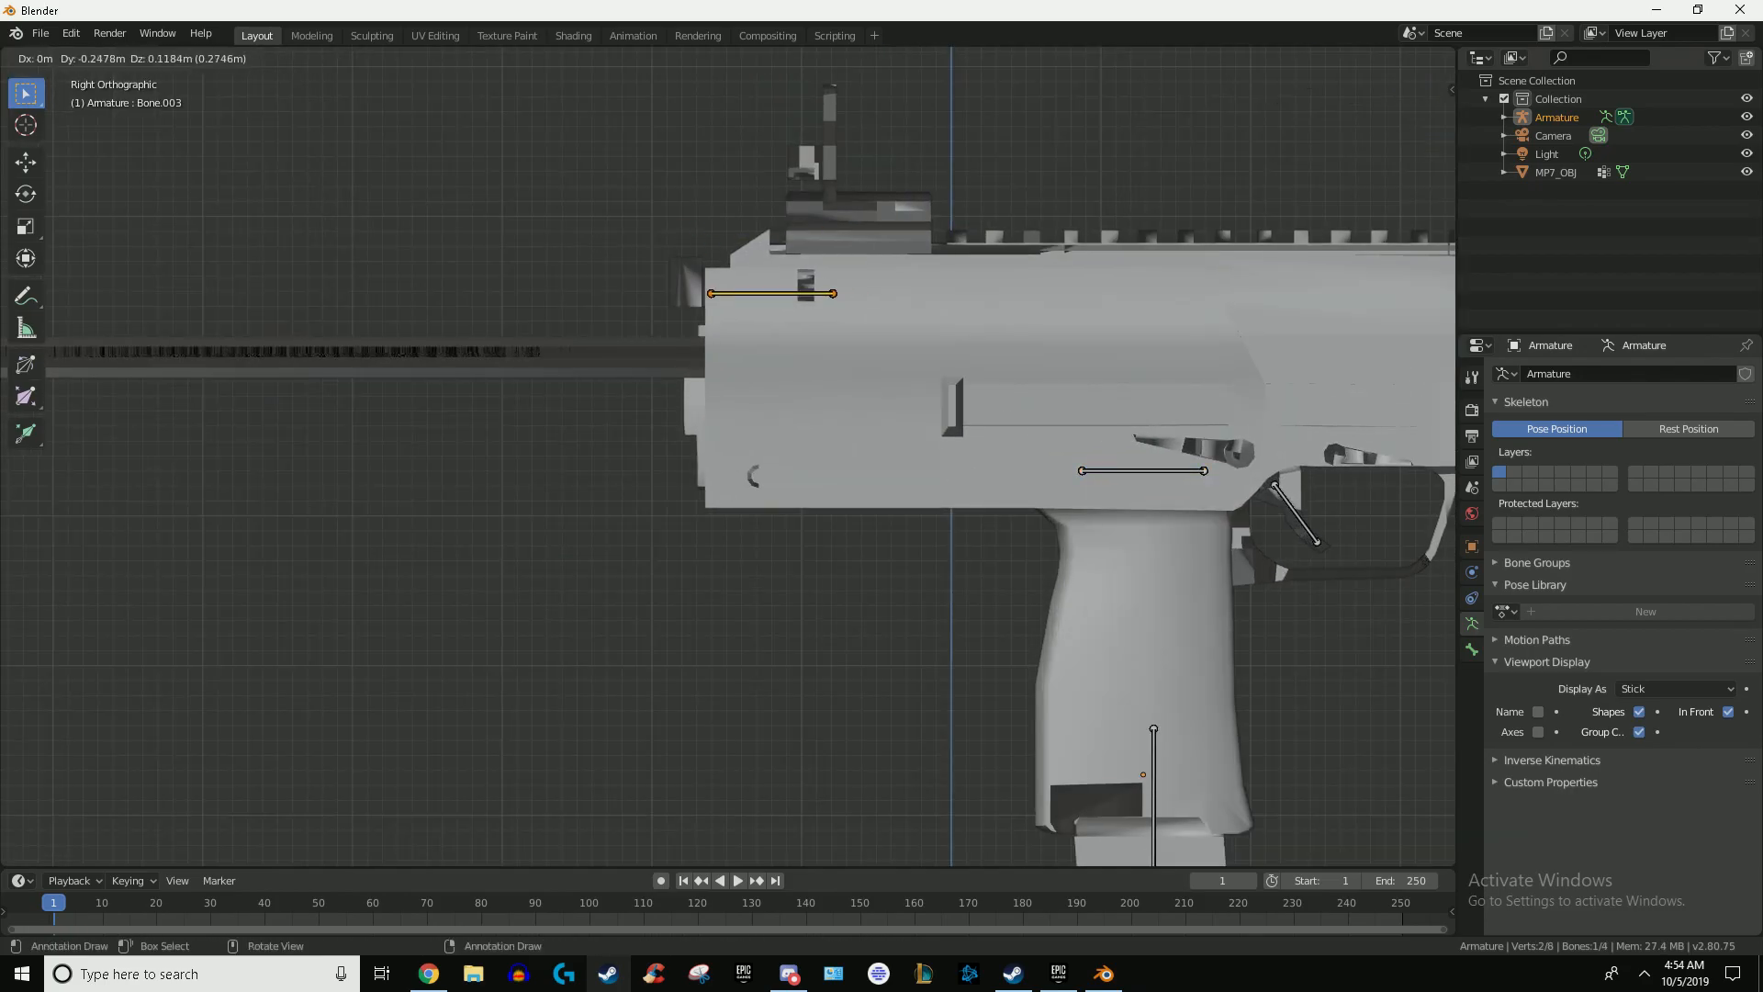
pyautogui.press('Return')
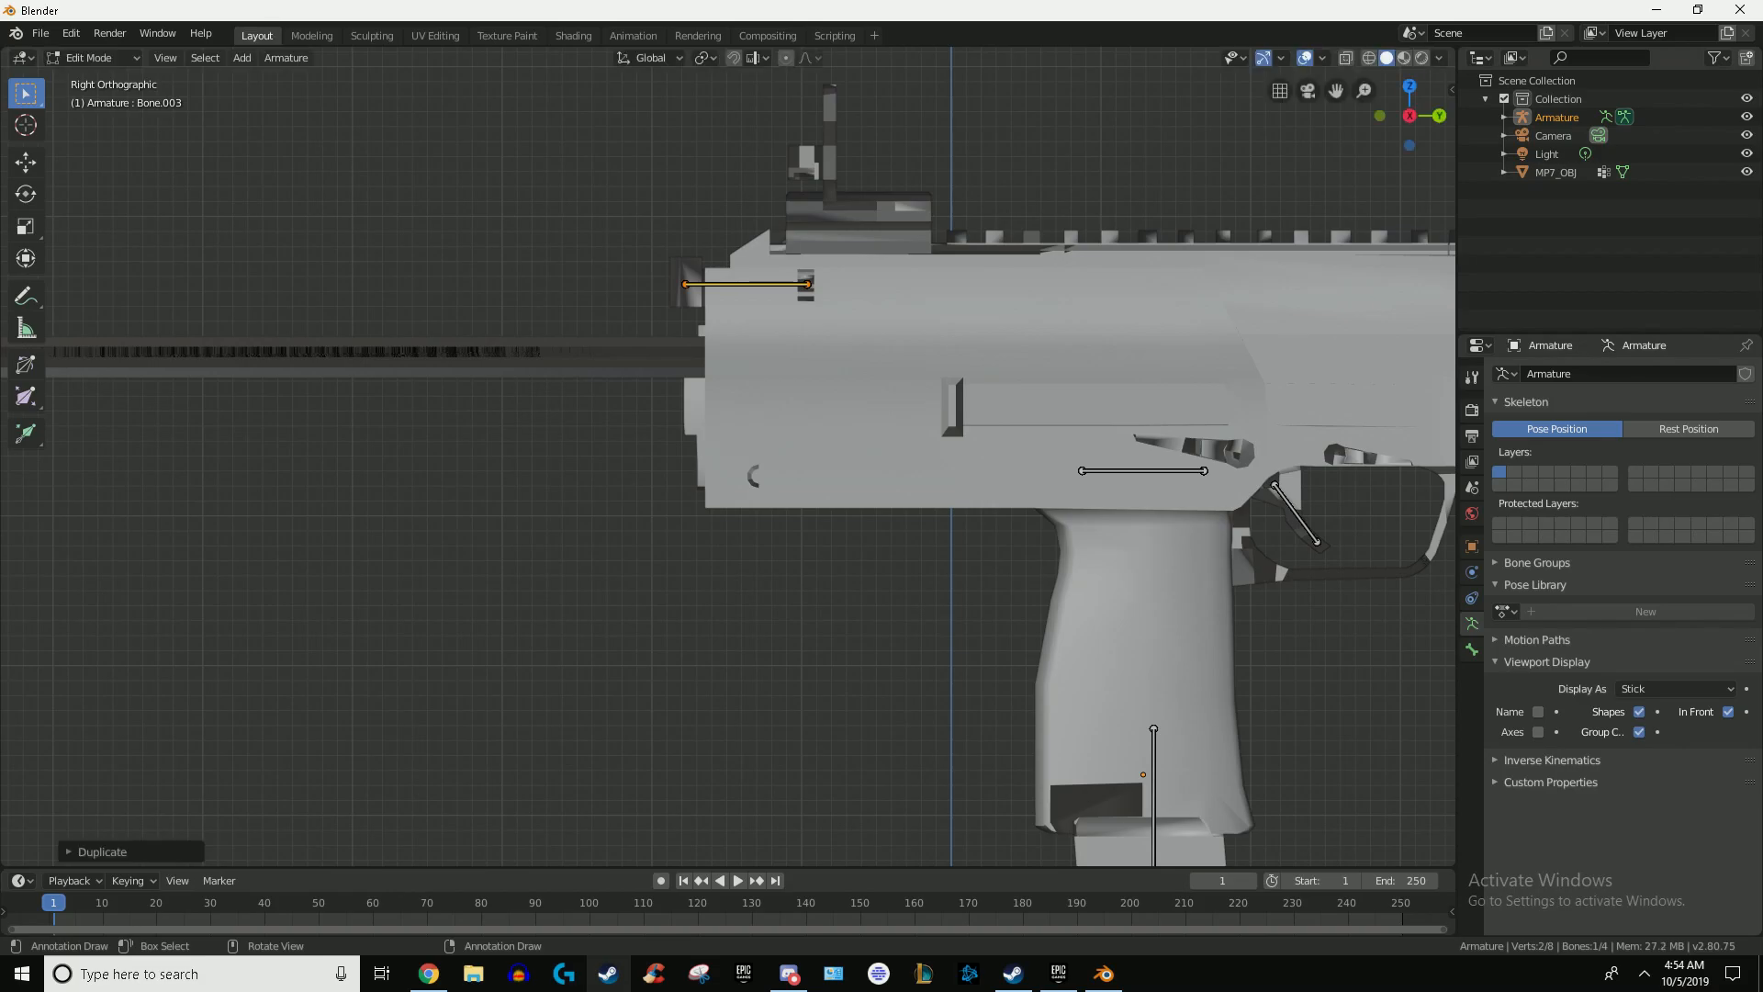
# Step: Try to rotate the charging handle bone by 90 degrees about the Z axis, and undo the rotation
pyautogui.press('KP_1')
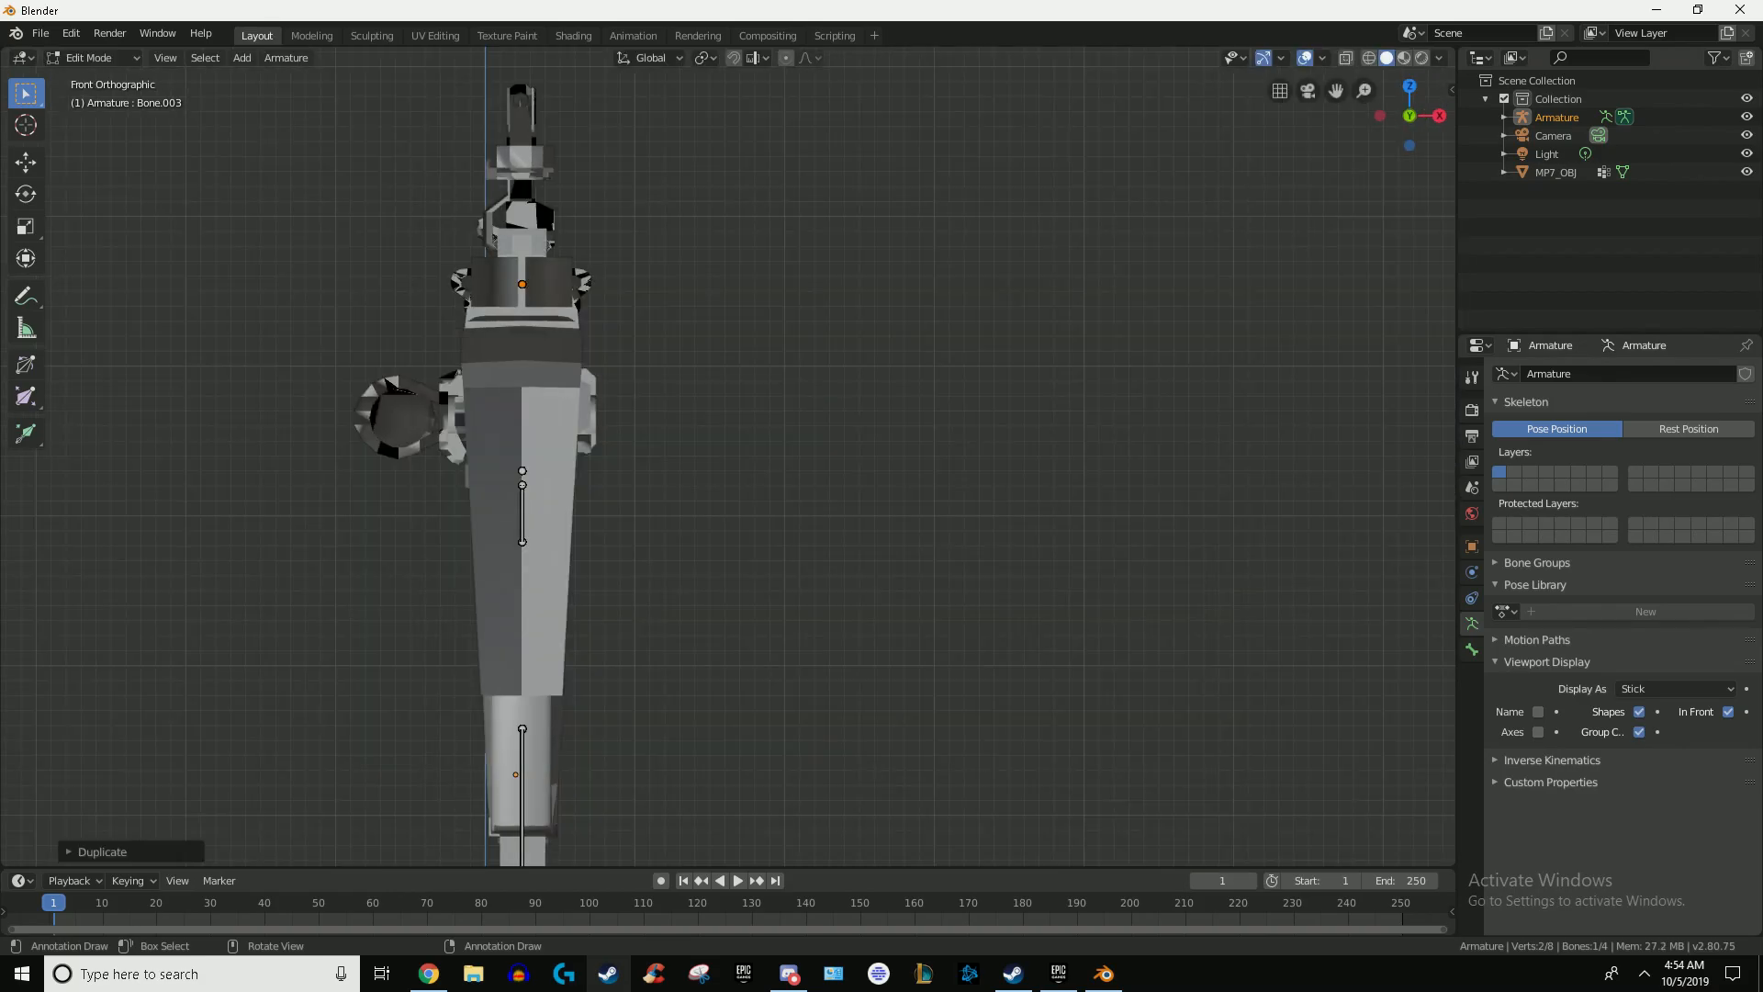
pyautogui.moveTo(745, 303); pyautogui.dragTo(805, 466, button='middle')
pyautogui.write('rz90')
pyautogui.press('Return')
pyautogui.moveTo(717, 390)
pyautogui.mouseDown(button='middle')
pyautogui.moveTo(787, 377)
pyautogui.moveTo(728, 362)
pyautogui.mouseUp(button='middle')
pyautogui.press('r')
pyautogui.rightClick(787, 378)
pyautogui.hotkey('ctrl', 'z')
# Step: Rotate the charging handle bone by 90 degrees in top view and shorten it to fit across the gun's width
pyautogui.press('ctrl+KP_7')
pyautogui.press('KP_7')
pyautogui.write('r90')
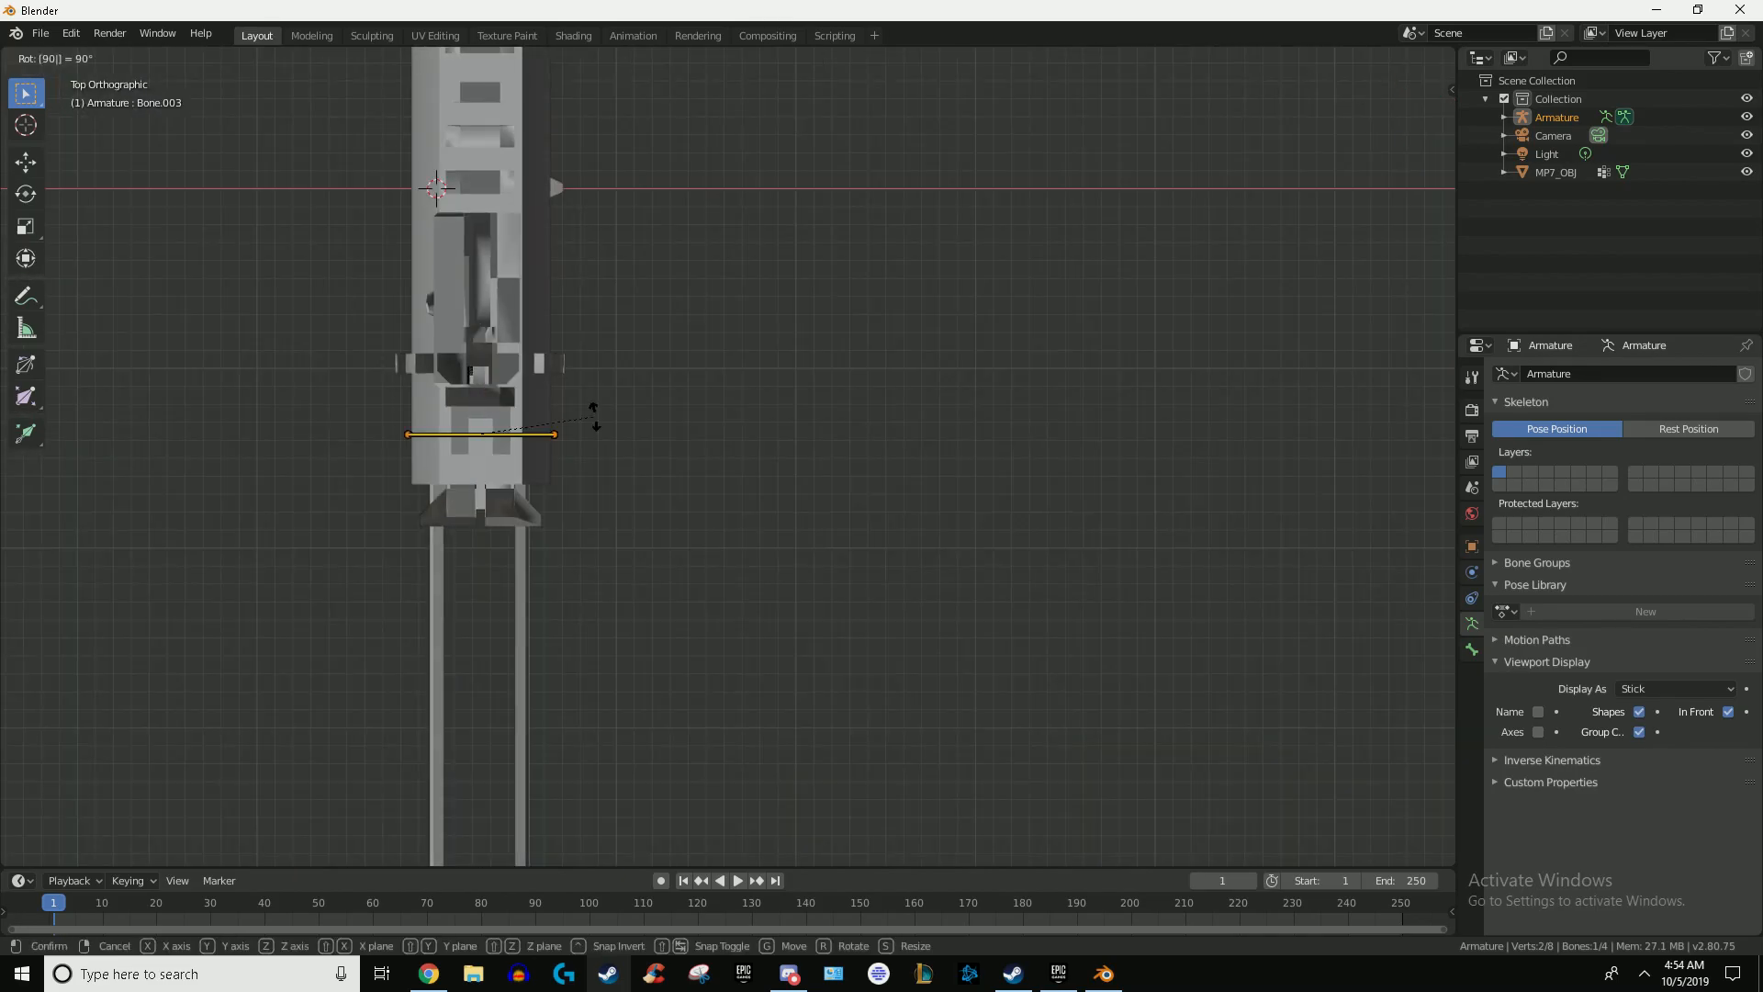
pyautogui.press('Return')
pyautogui.press('s')
pyautogui.click(617, 421)
# Step: Move the crosswise bone back onto the charging handle, centred between the two stock rails
pyautogui.press('g')
pyautogui.click(610, 494)
pyautogui.press('g')
pyautogui.press('Return')
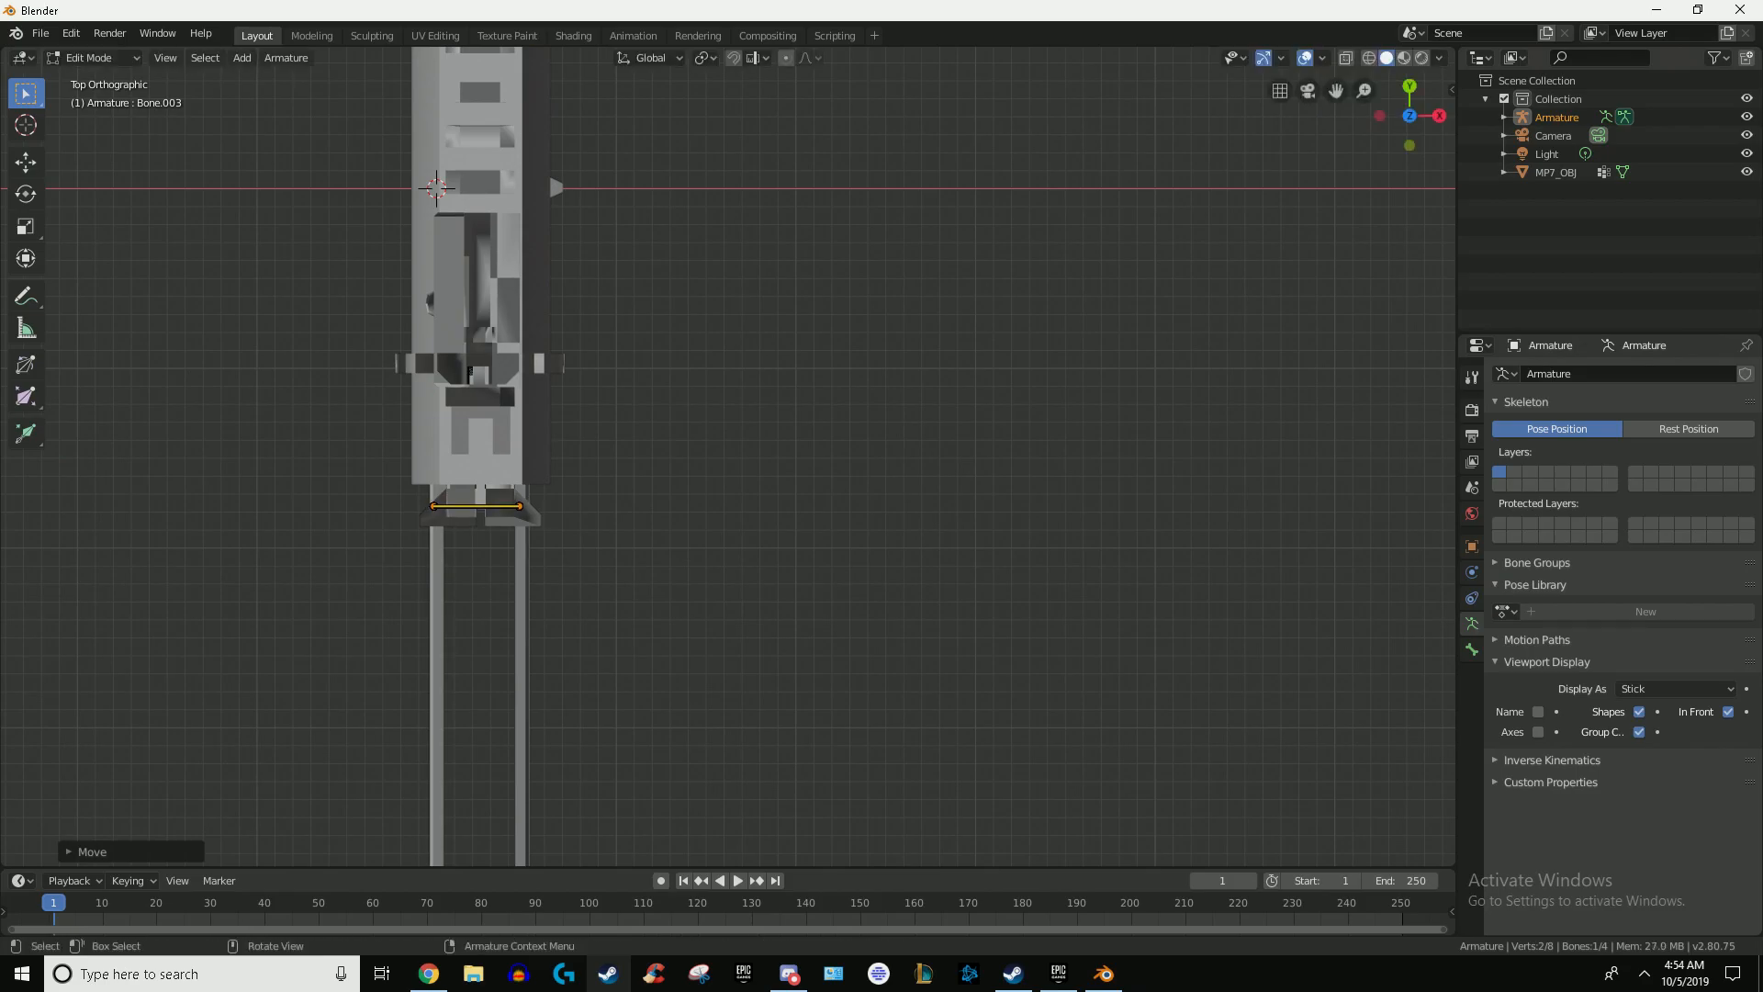
pyautogui.press('KP_3')
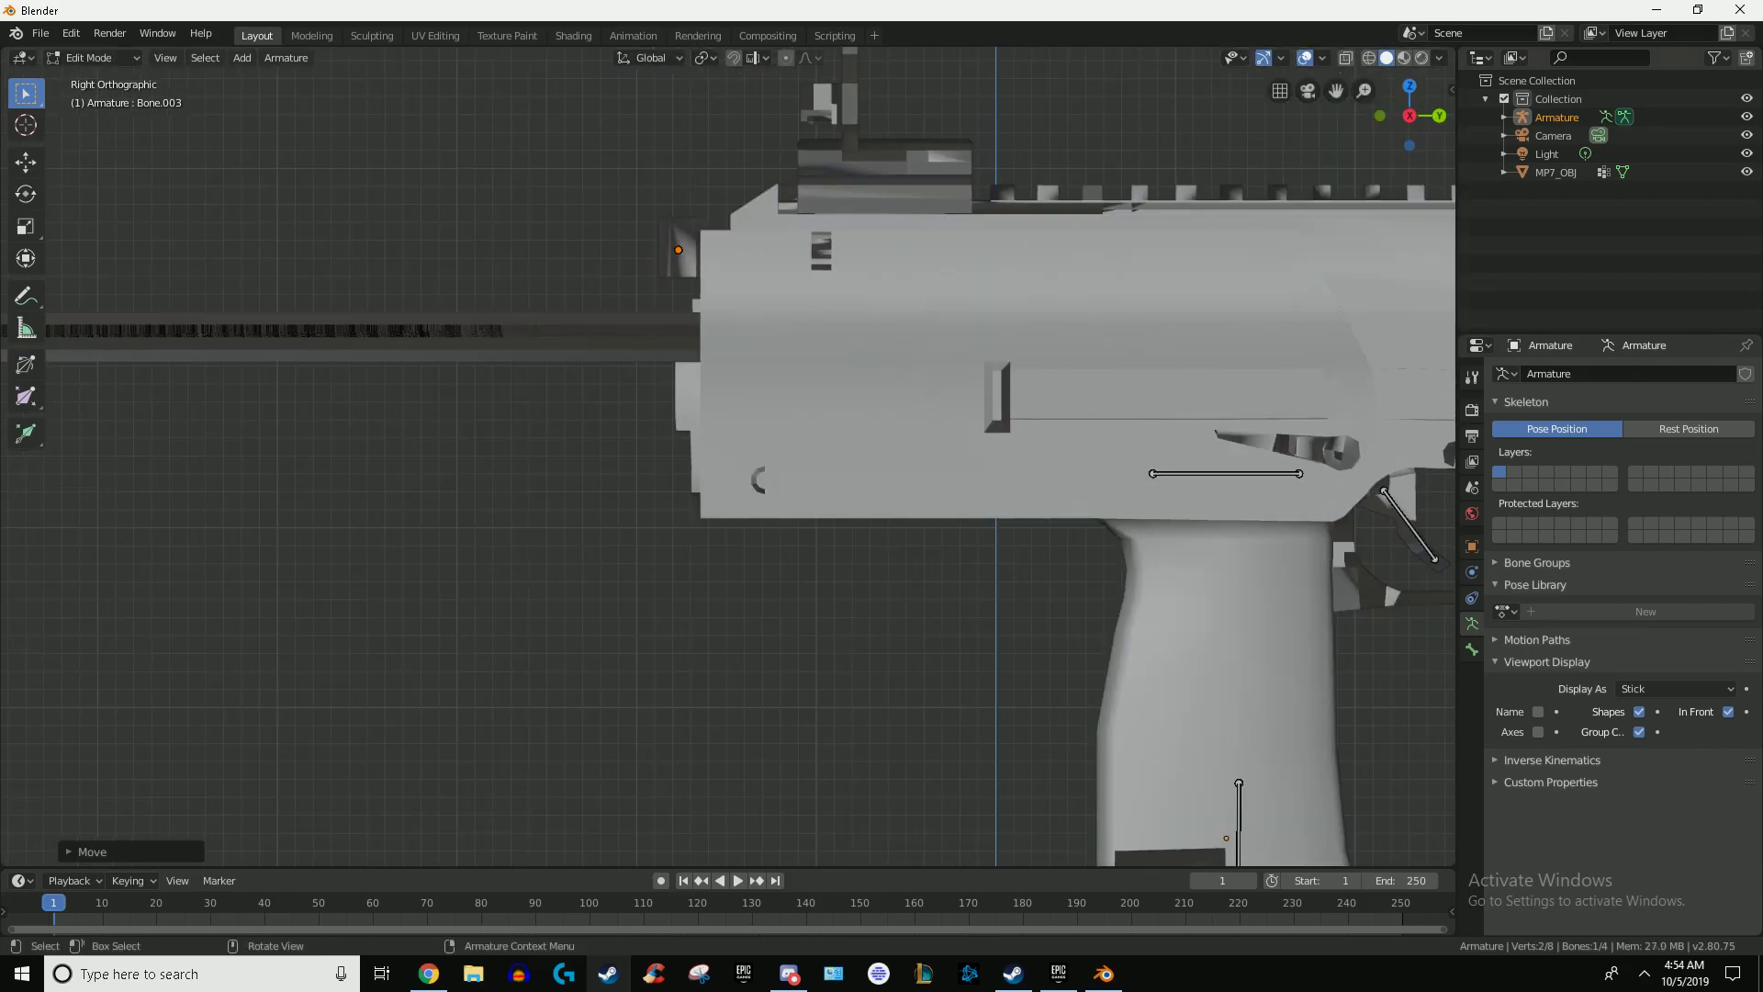
# Step: Examine the placement of the four bones against the whole gun in Object Mode
pyautogui.press('Tab')
pyautogui.scroll(-5, 725, 459)
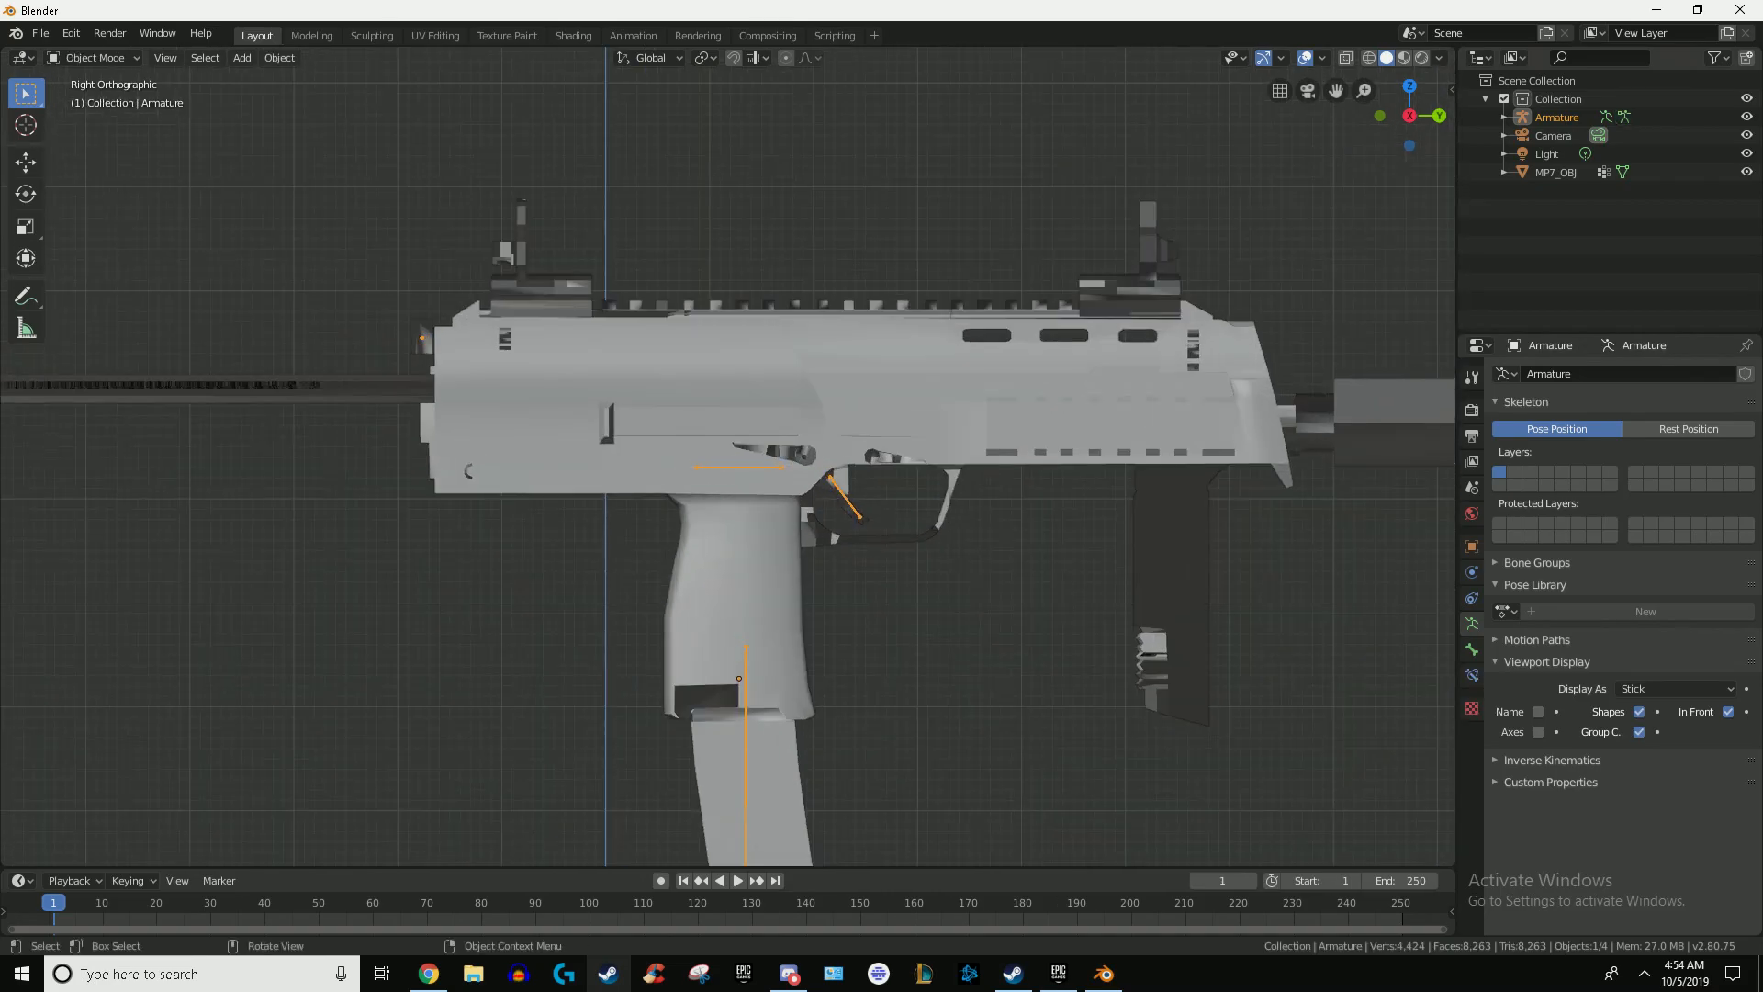
pyautogui.scroll(-4, 725, 458)
pyautogui.press('g')
pyautogui.press('Escape')
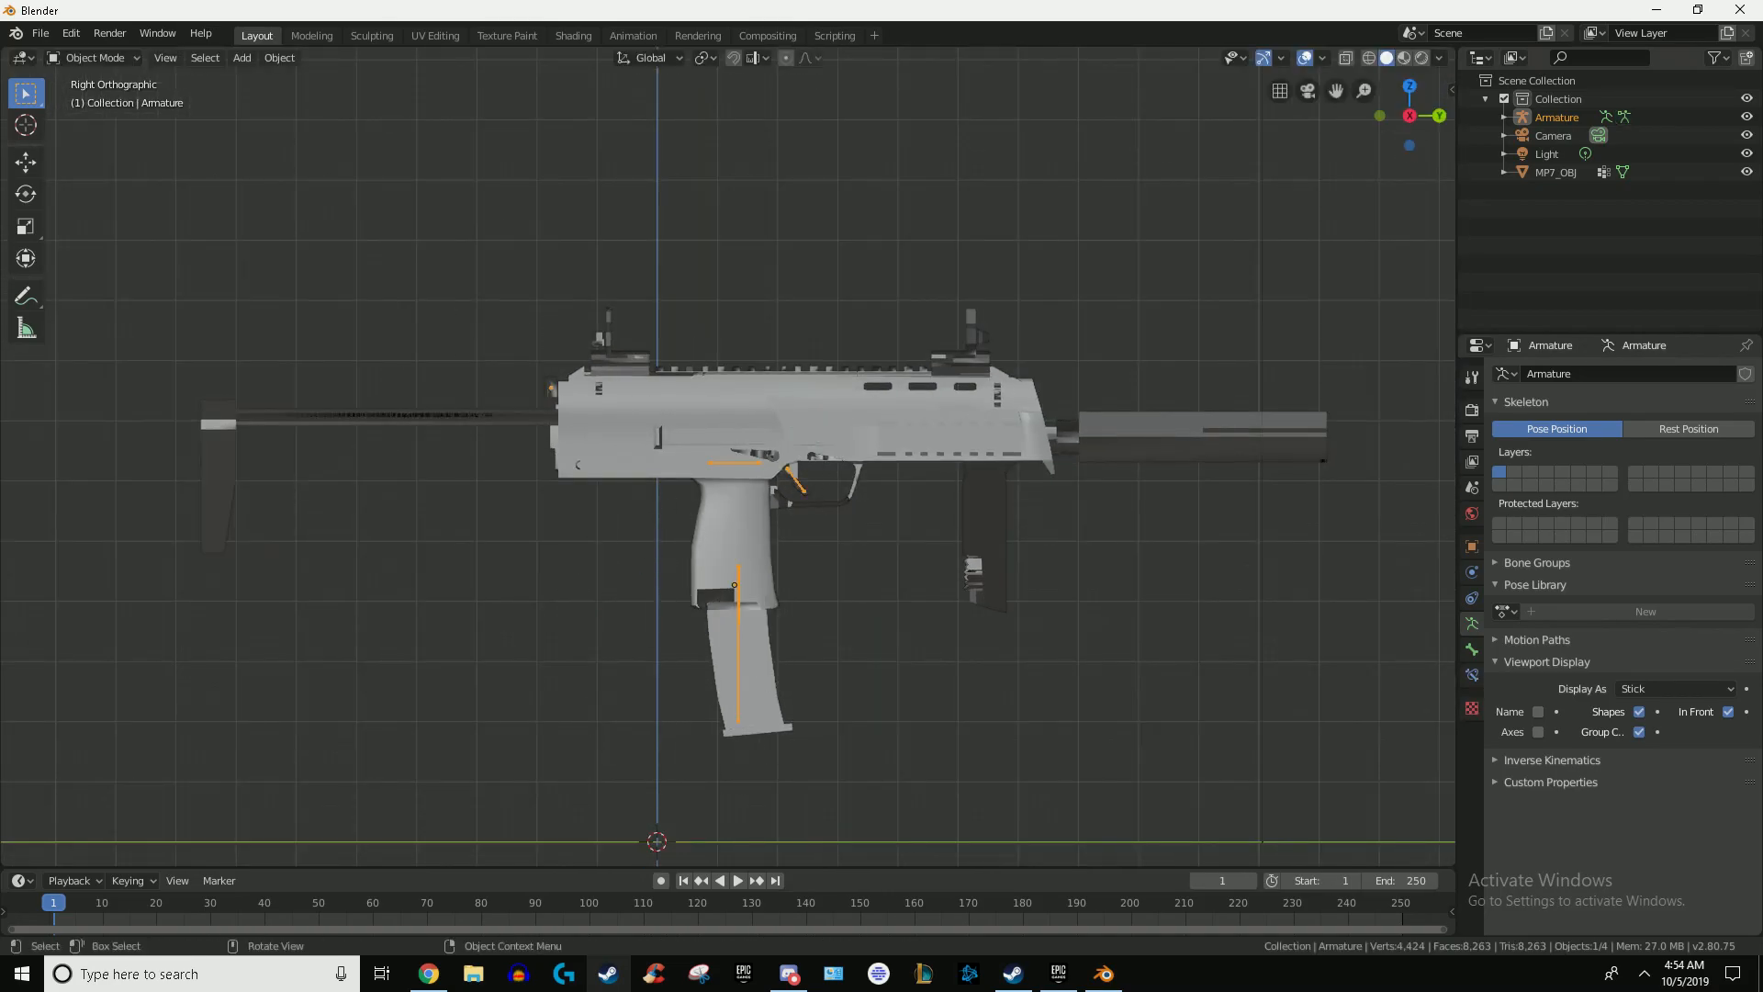
pyautogui.scroll(3, 725, 459)
pyautogui.scroll(2, 725, 458)
pyautogui.scroll(-2, 725, 458)
pyautogui.scroll(1, 726, 458)
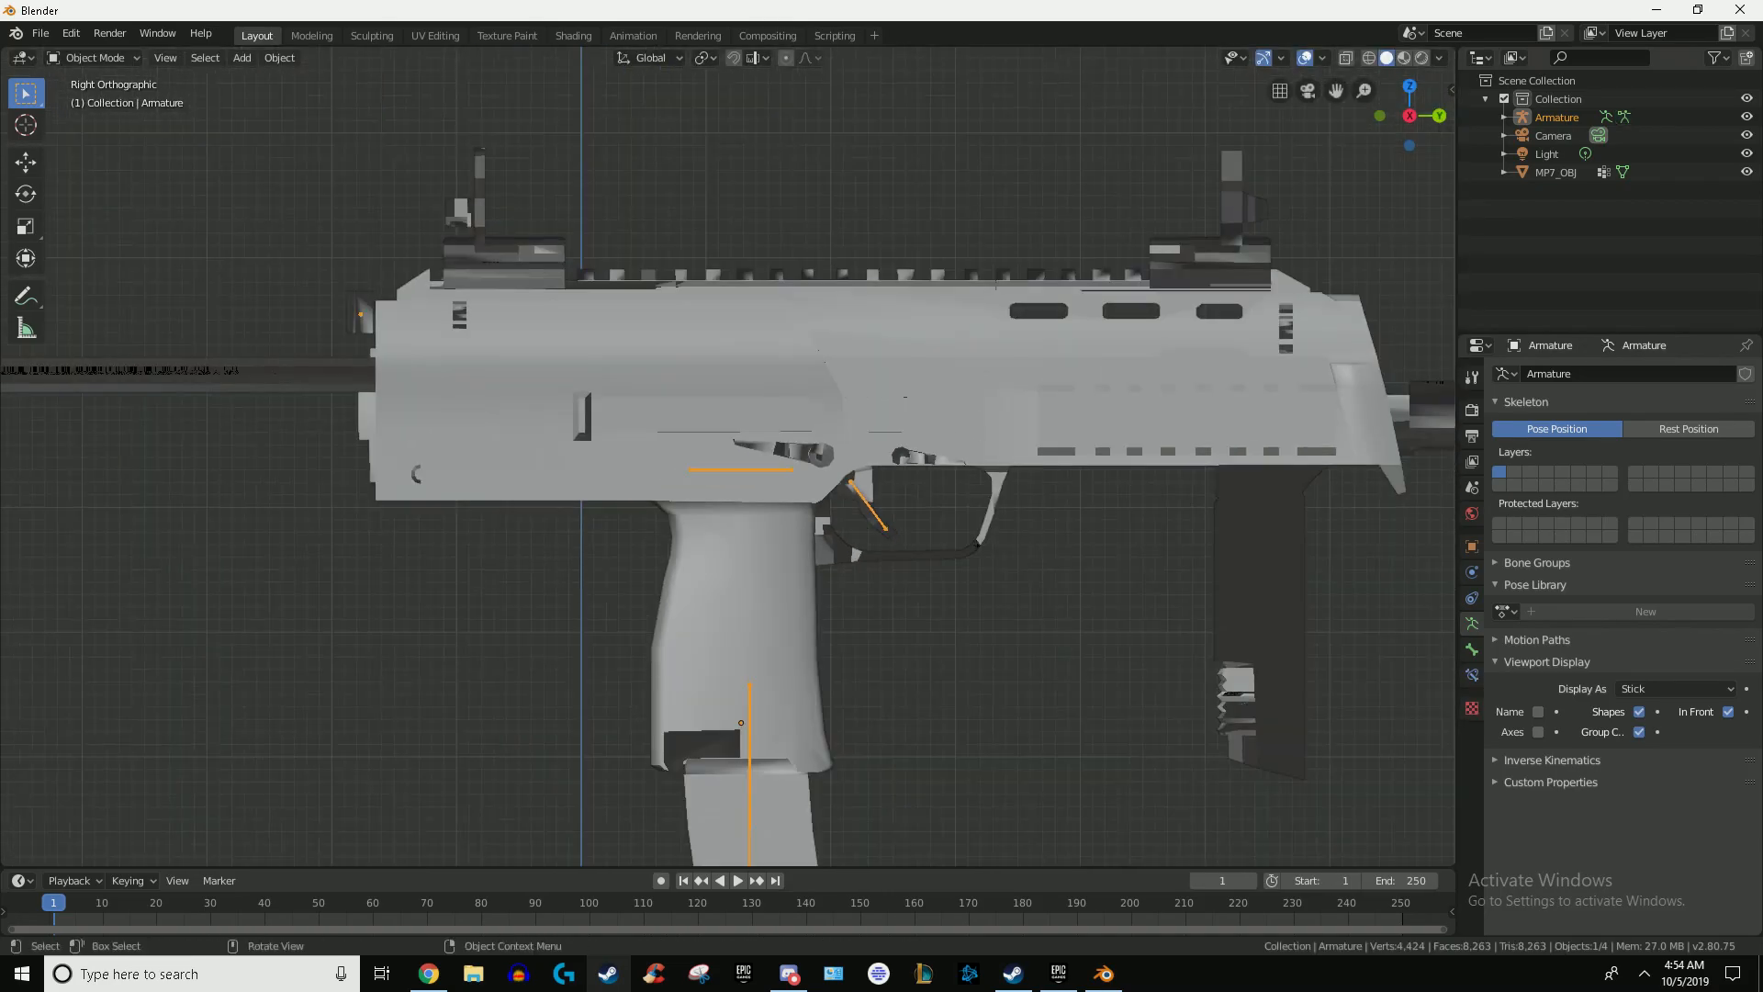
# Step: Rename the horizontal receiver bone to Weapon in Edit Mode
pyautogui.press('Tab')
pyautogui.click(741, 469)
pyautogui.click(1635, 373)
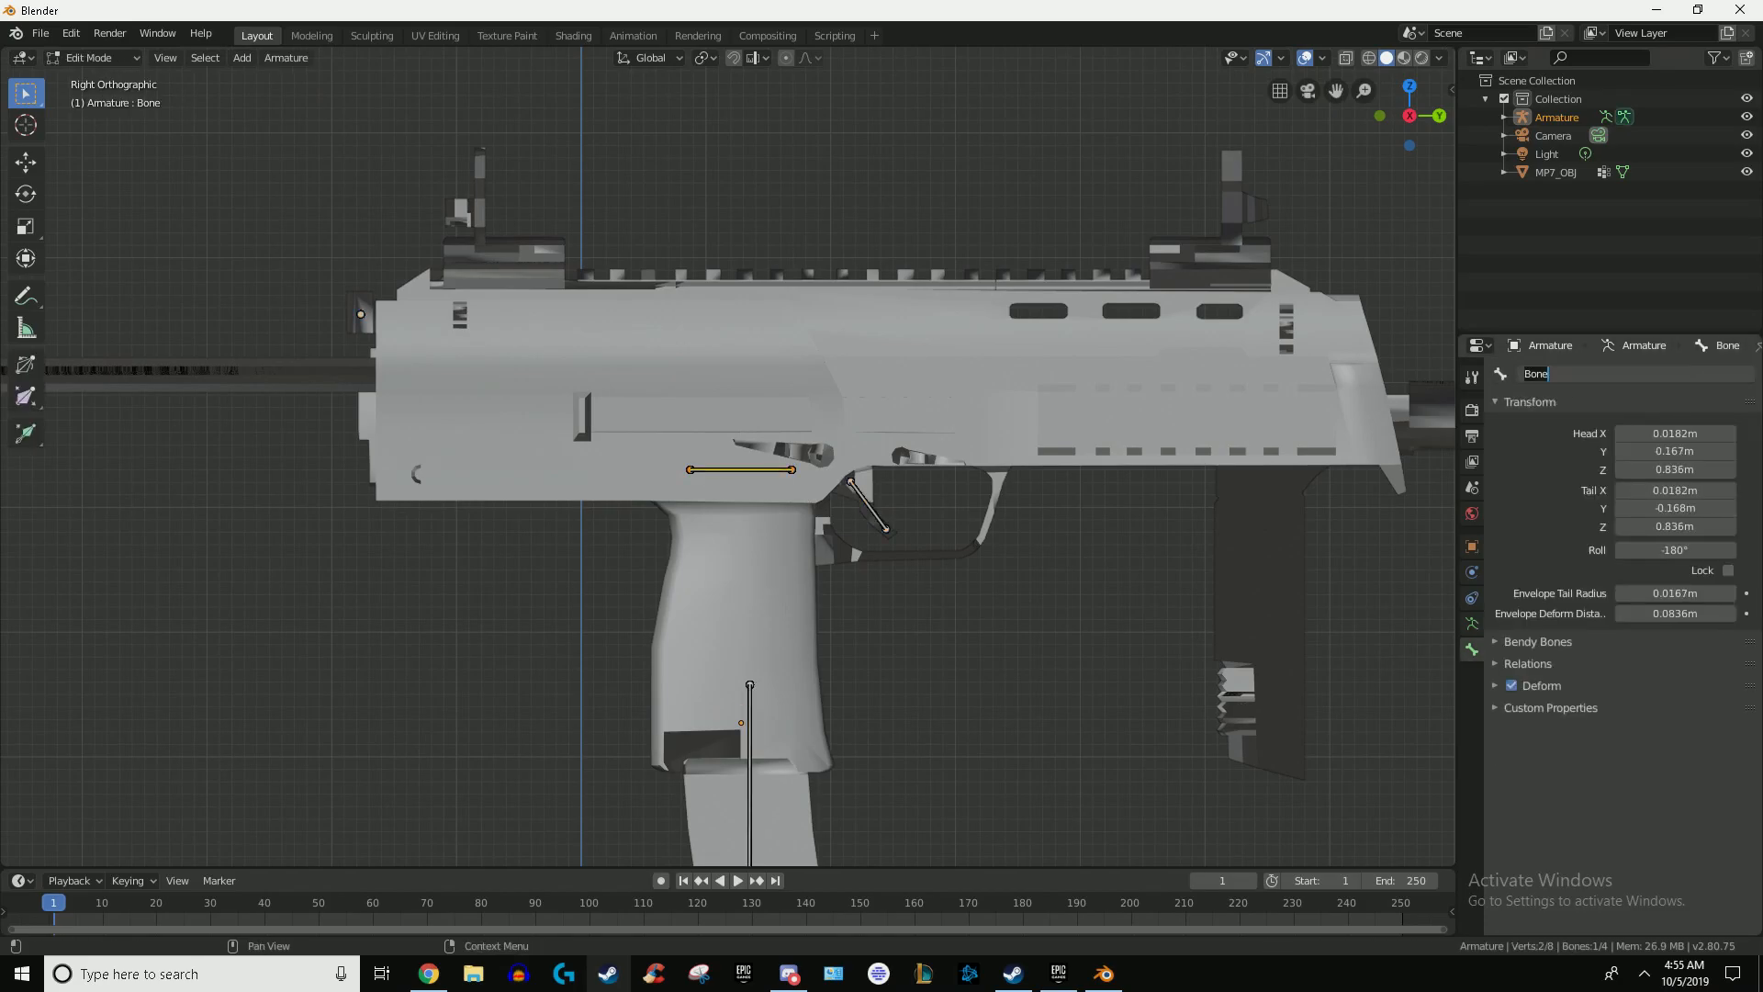
pyautogui.press('Return')
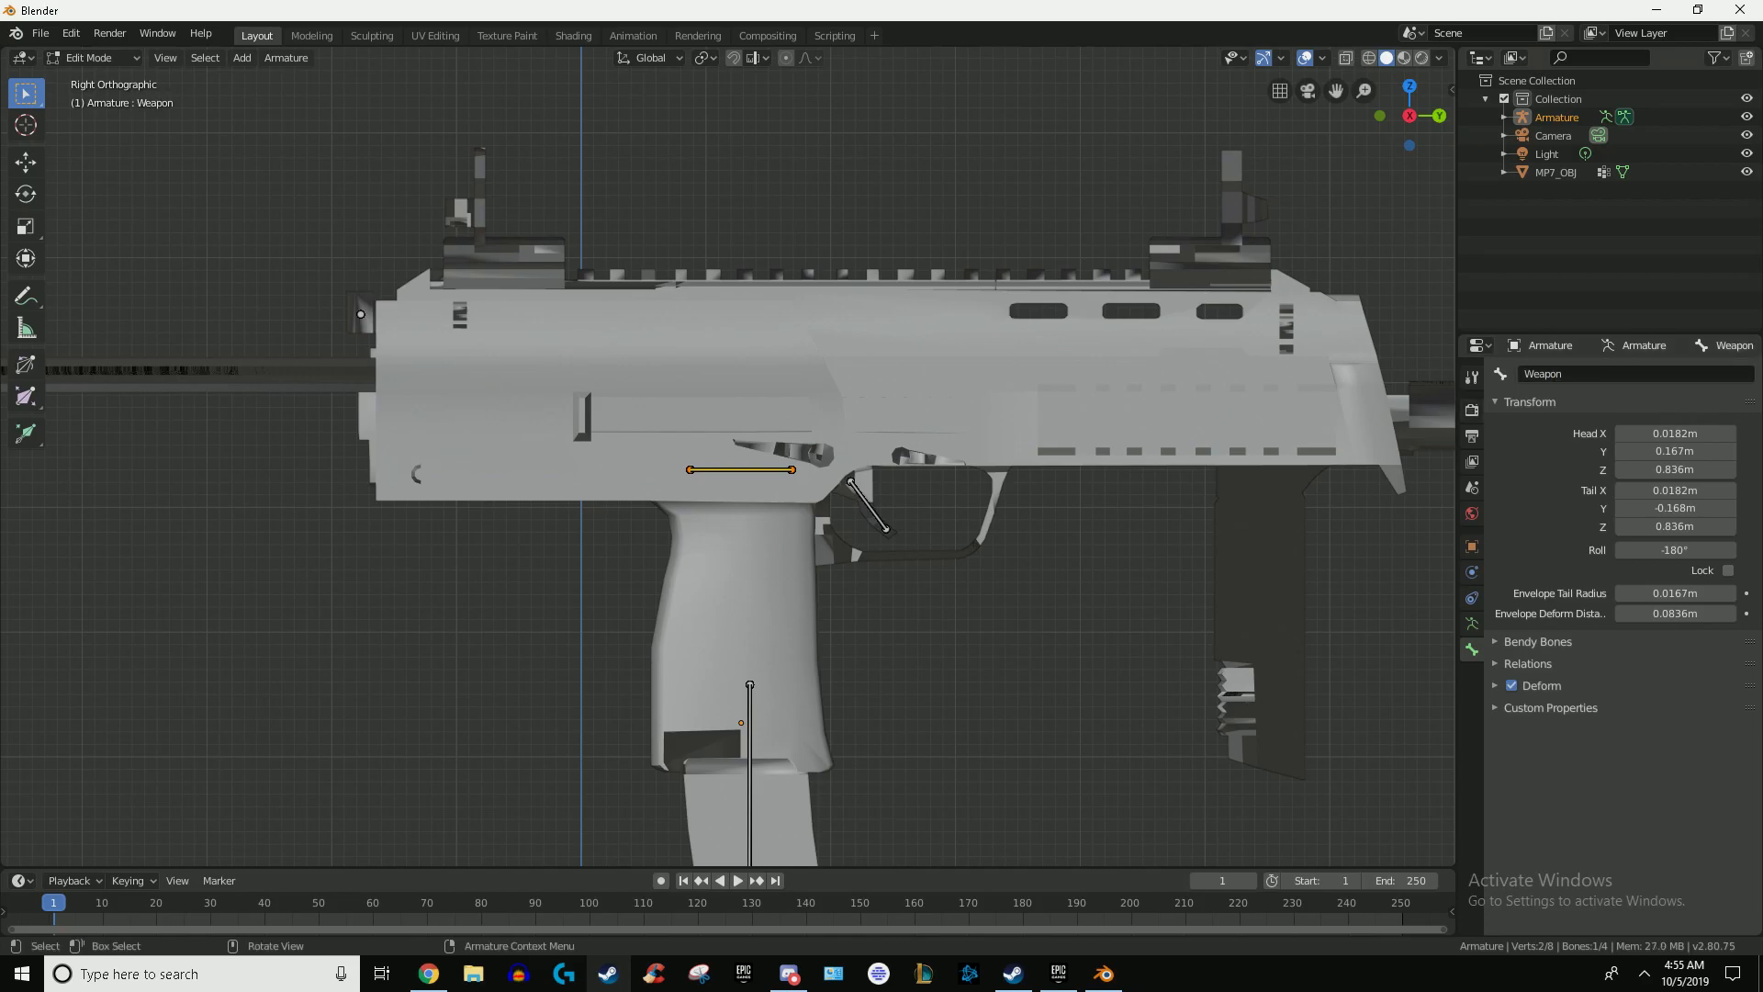
# Step: Rename the diagonal bone on the trigger to Trigger
pyautogui.click(869, 506)
pyautogui.click(1635, 373)
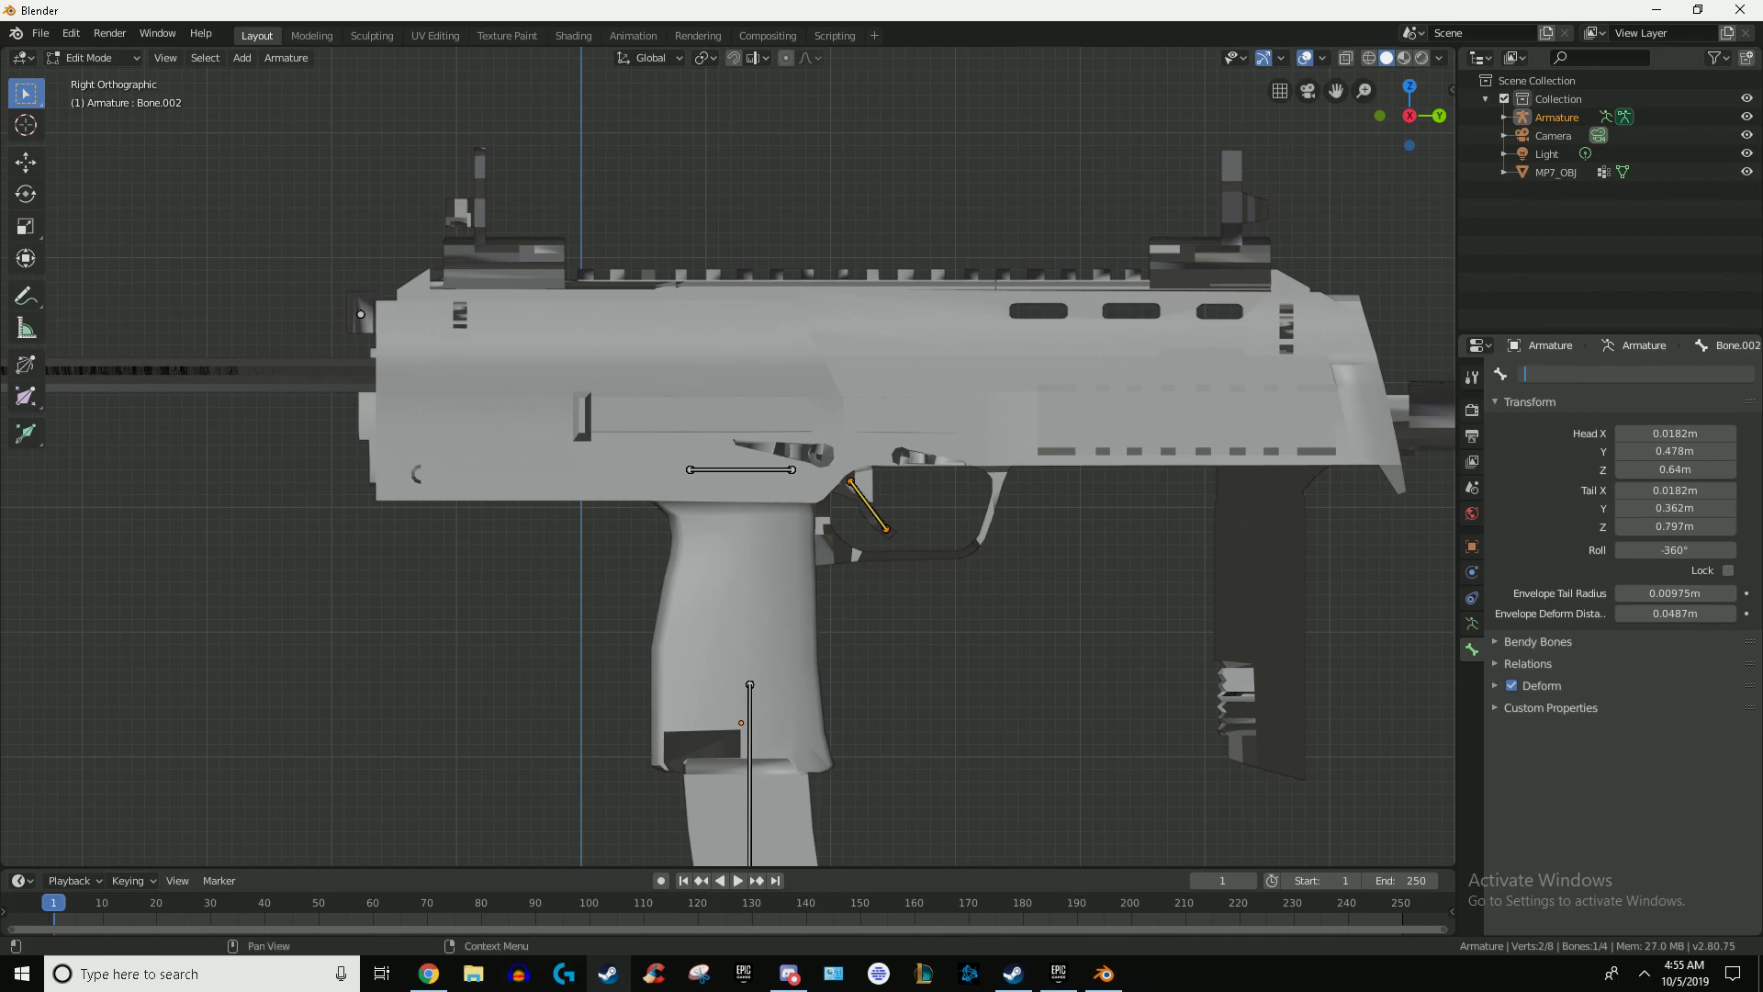
pyautogui.write('Trigger')
pyautogui.press('Return')
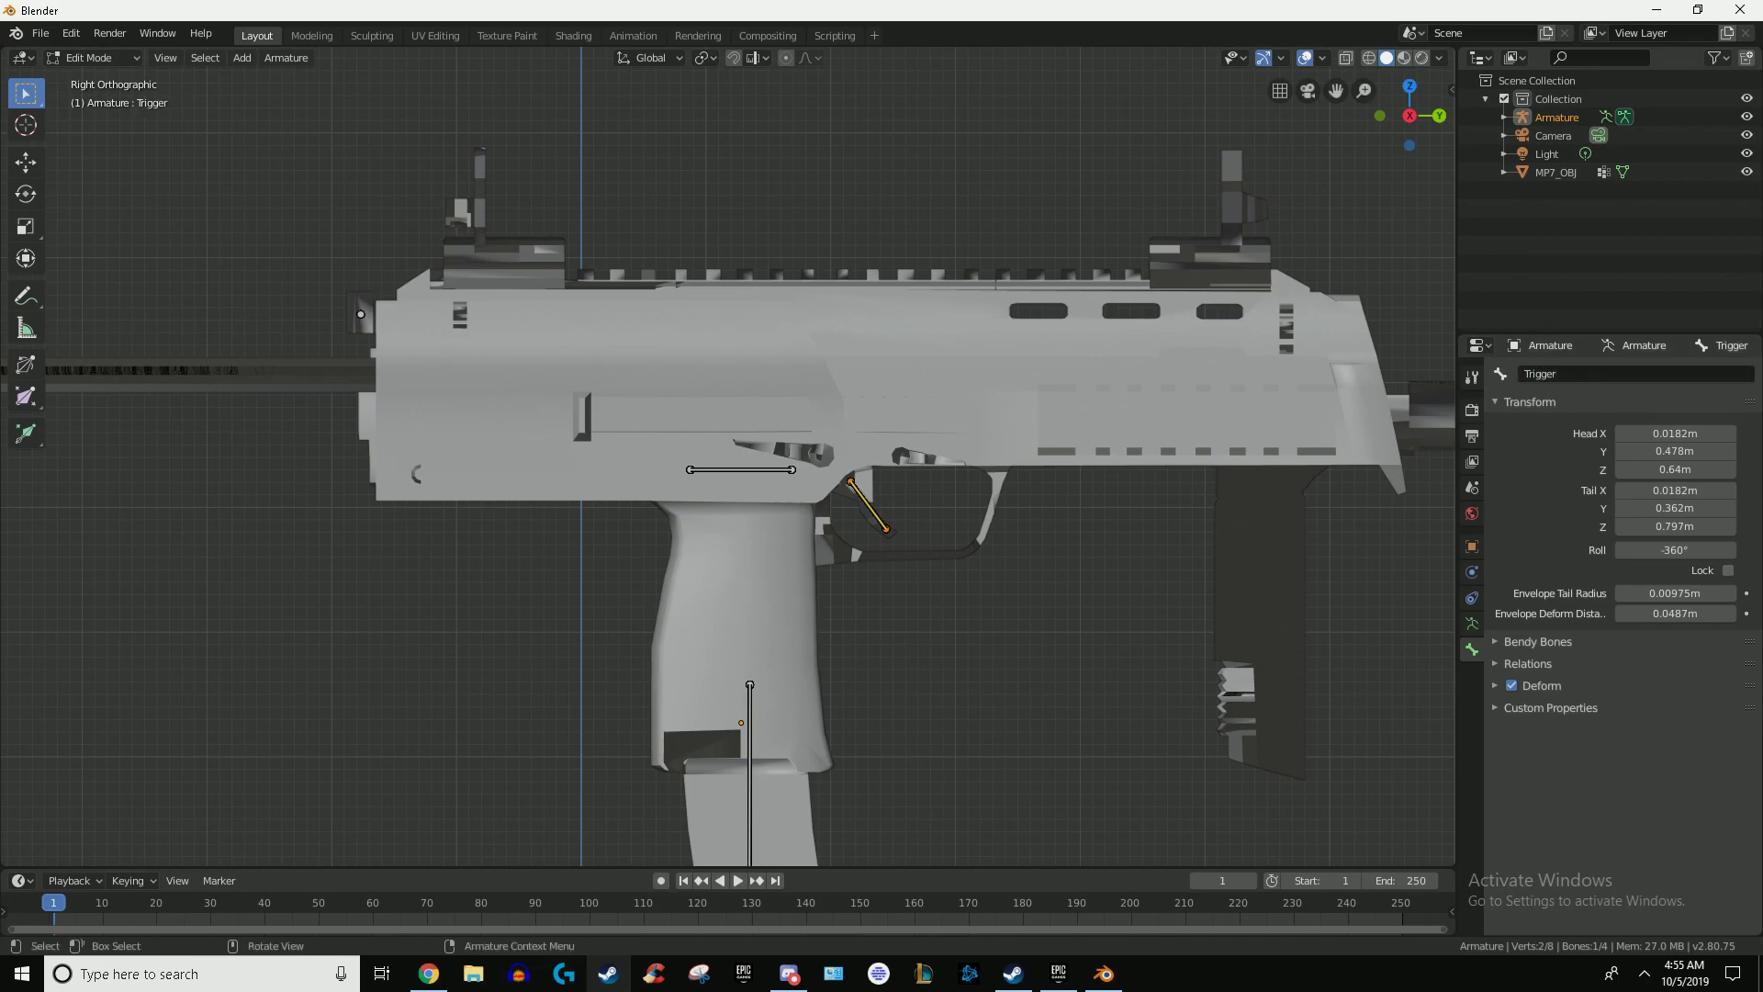
# Step: Rename the vertical bone along the magazine to Magazine
pyautogui.click(750, 779)
pyautogui.click(1635, 374)
pyautogui.write('M')
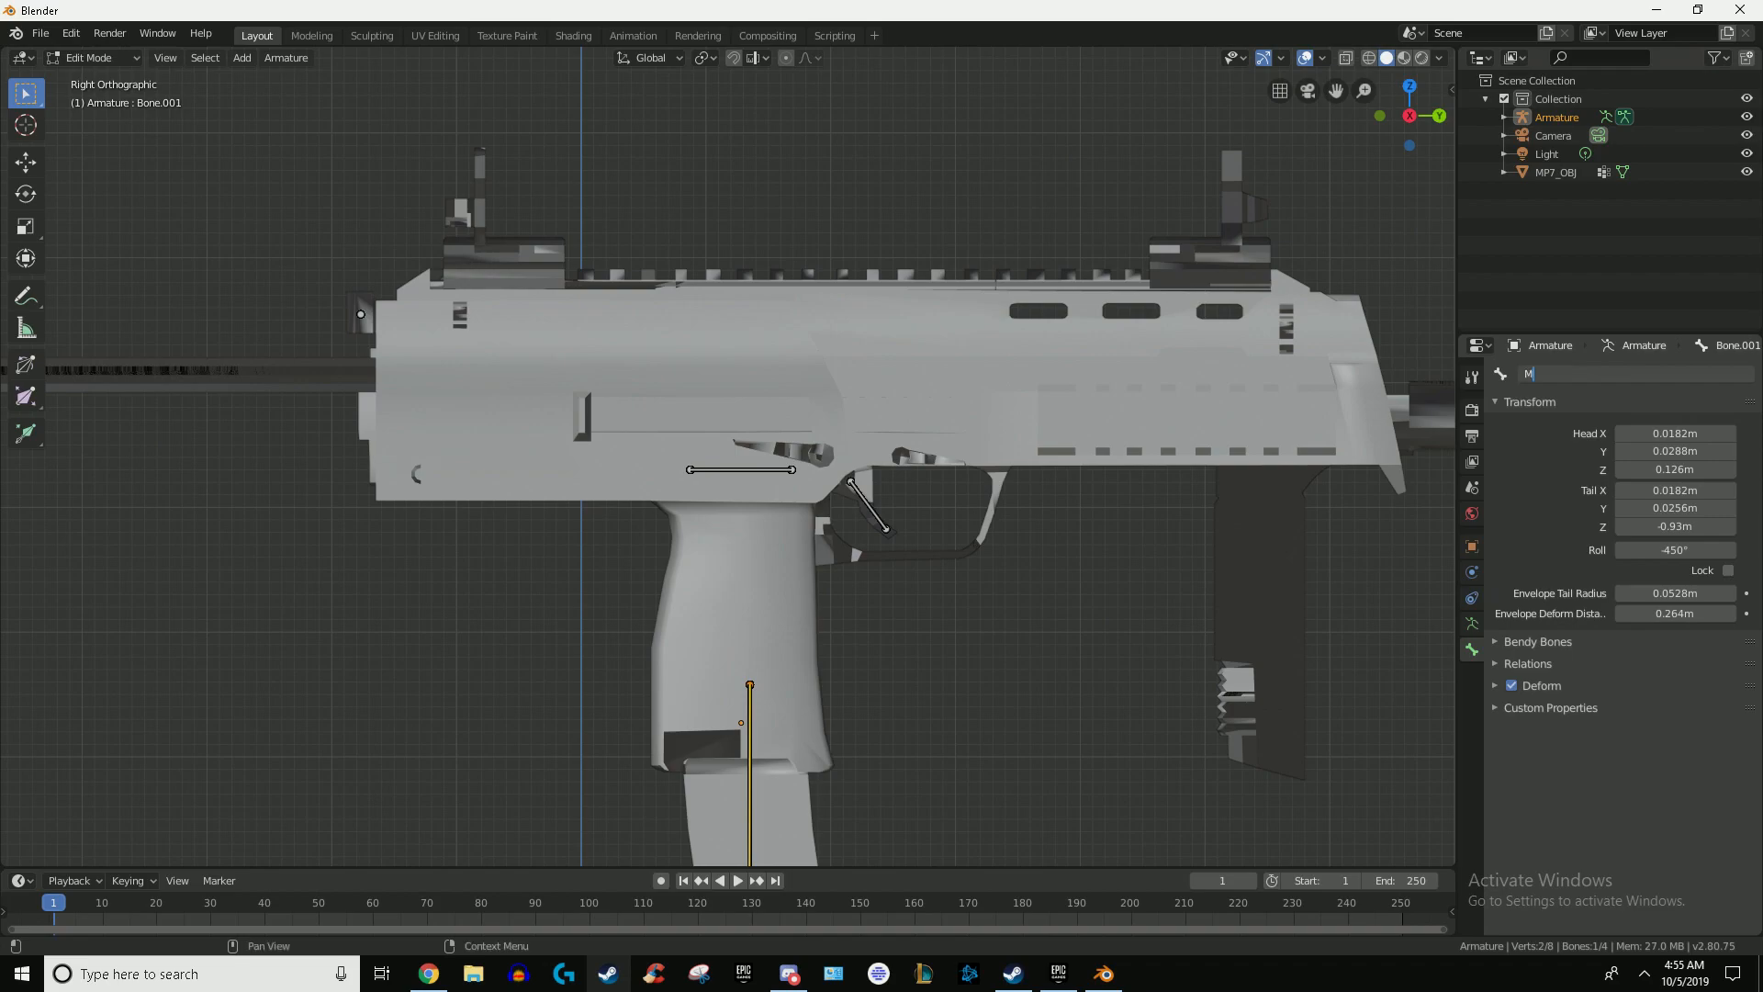
pyautogui.write('agazine')
pyautogui.press('Return')
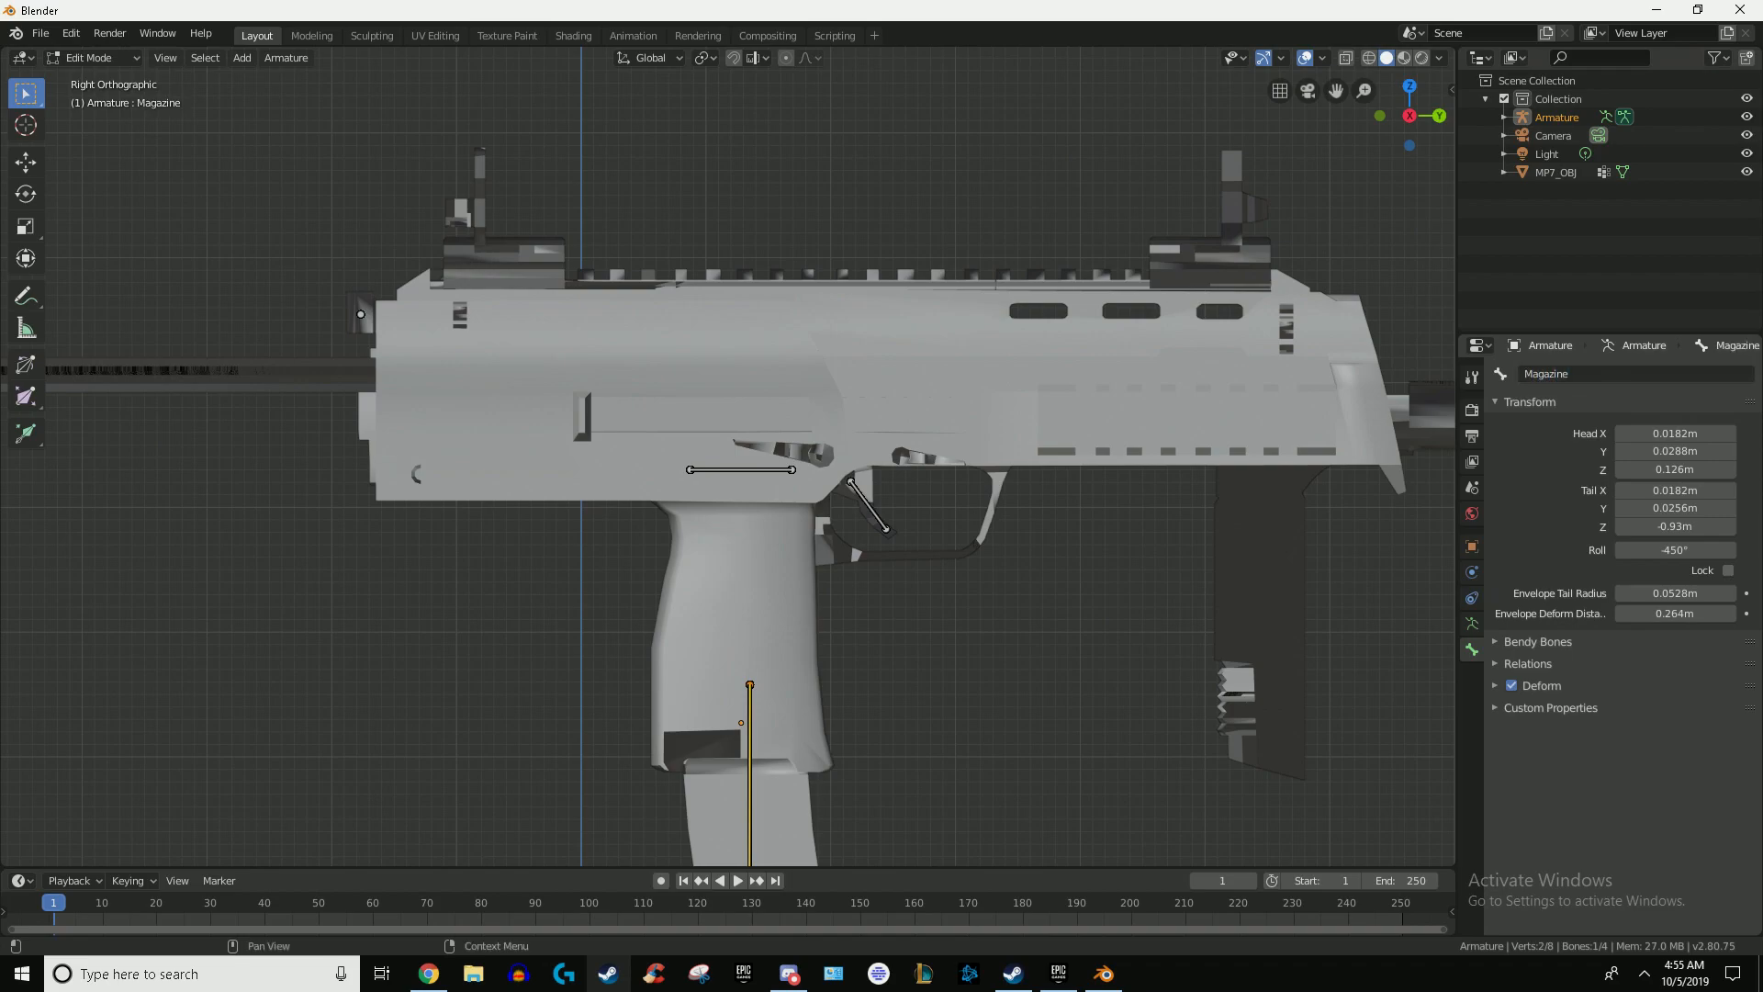
# Step: Rename the bone at the charging handle to Slide
pyautogui.click(361, 315)
pyautogui.click(1634, 374)
pyautogui.write('Slide')
pyautogui.press('Return')
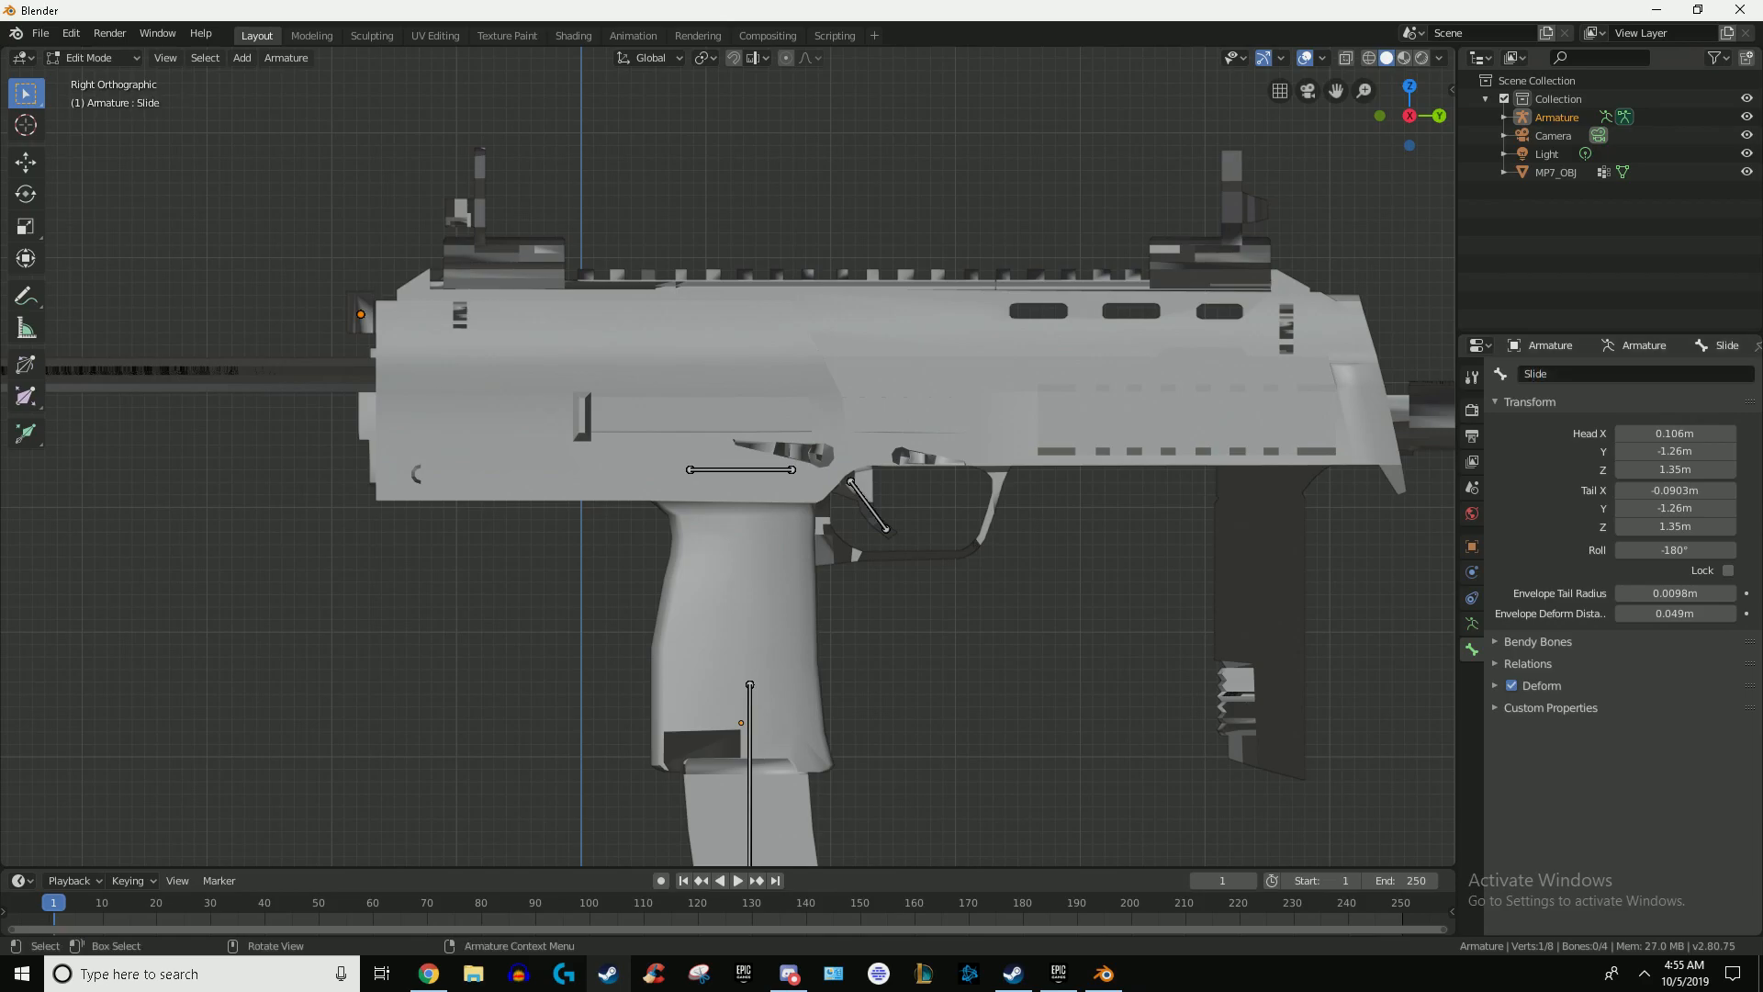
# Step: Parent the MP7_OBJ mesh to the armature using Armature Deform With Empty Groups
pyautogui.press('Tab')
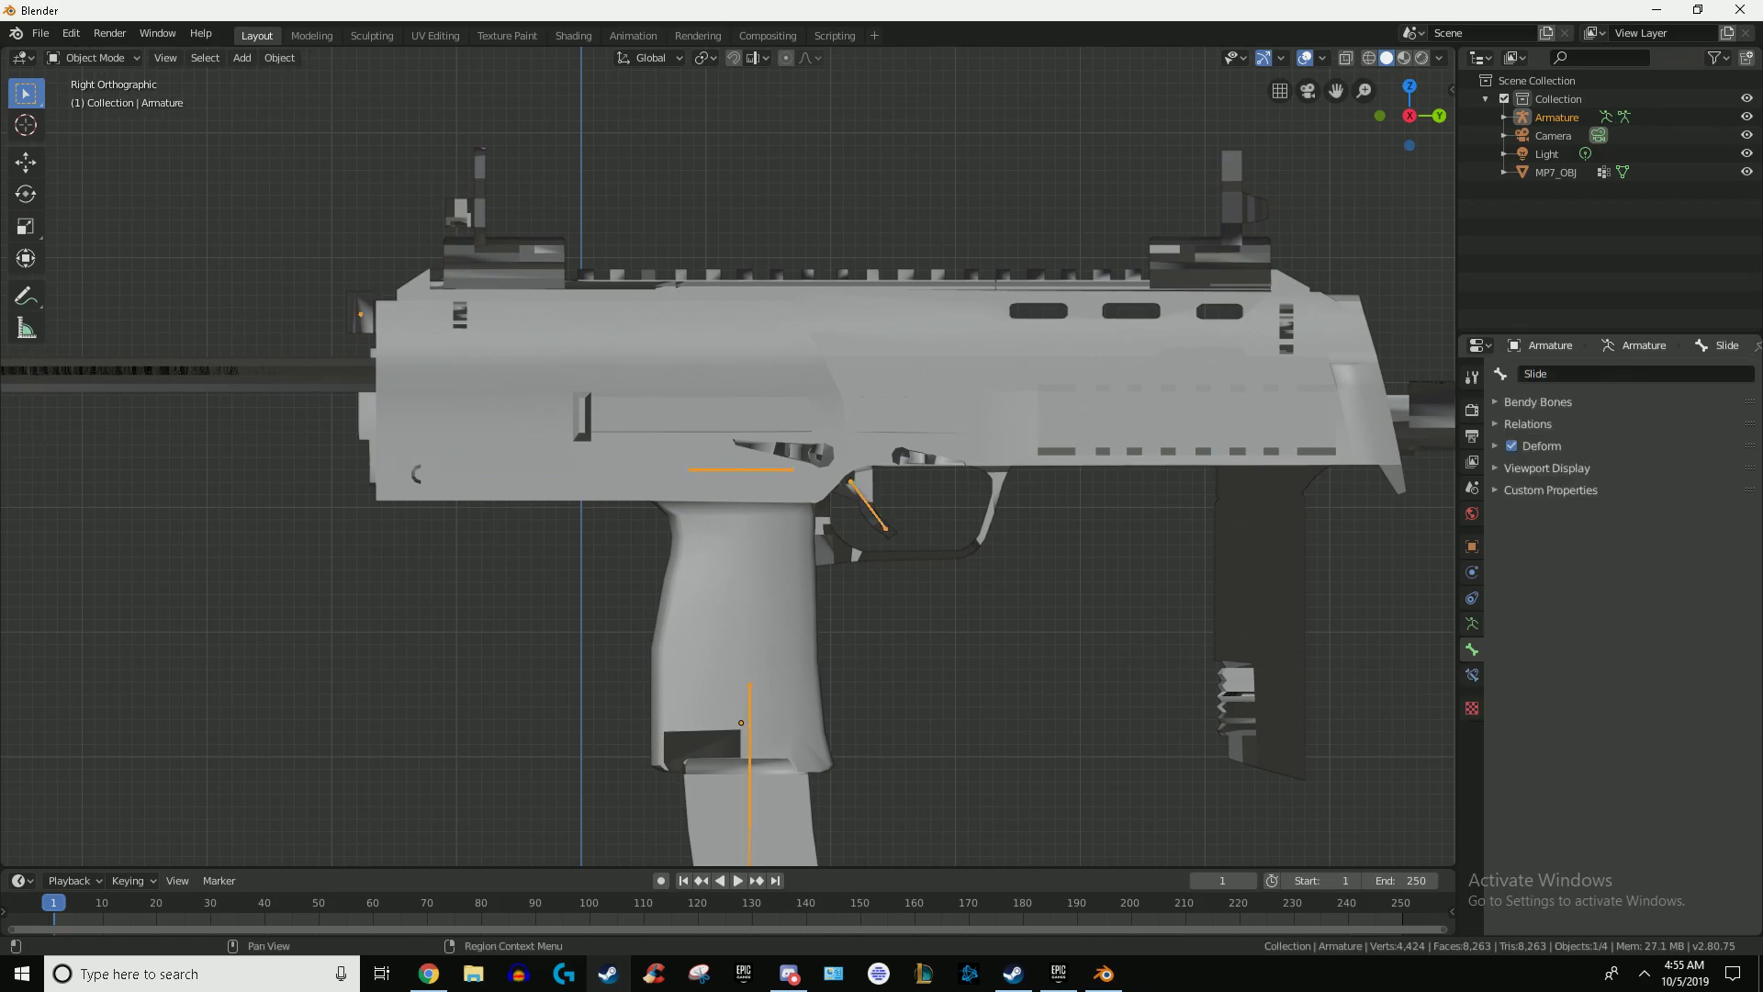
pyautogui.click(790, 367)
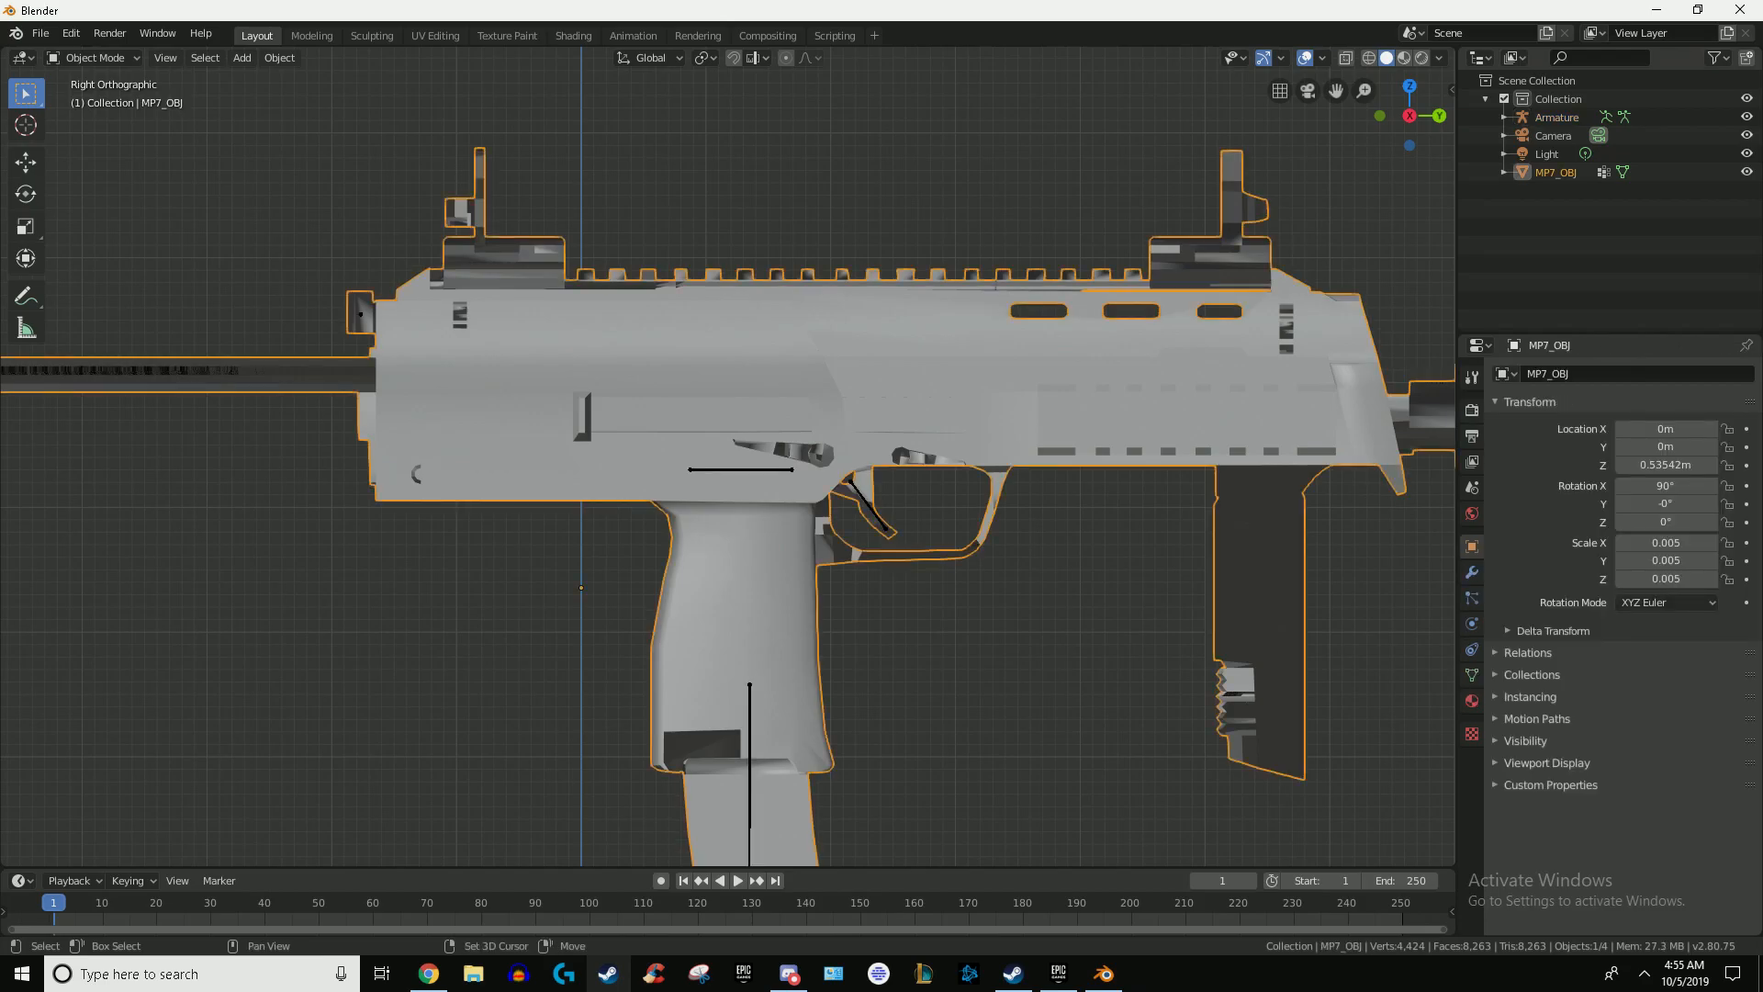
pyautogui.keyDown('shift'); pyautogui.click(748, 723); pyautogui.keyUp('shift')
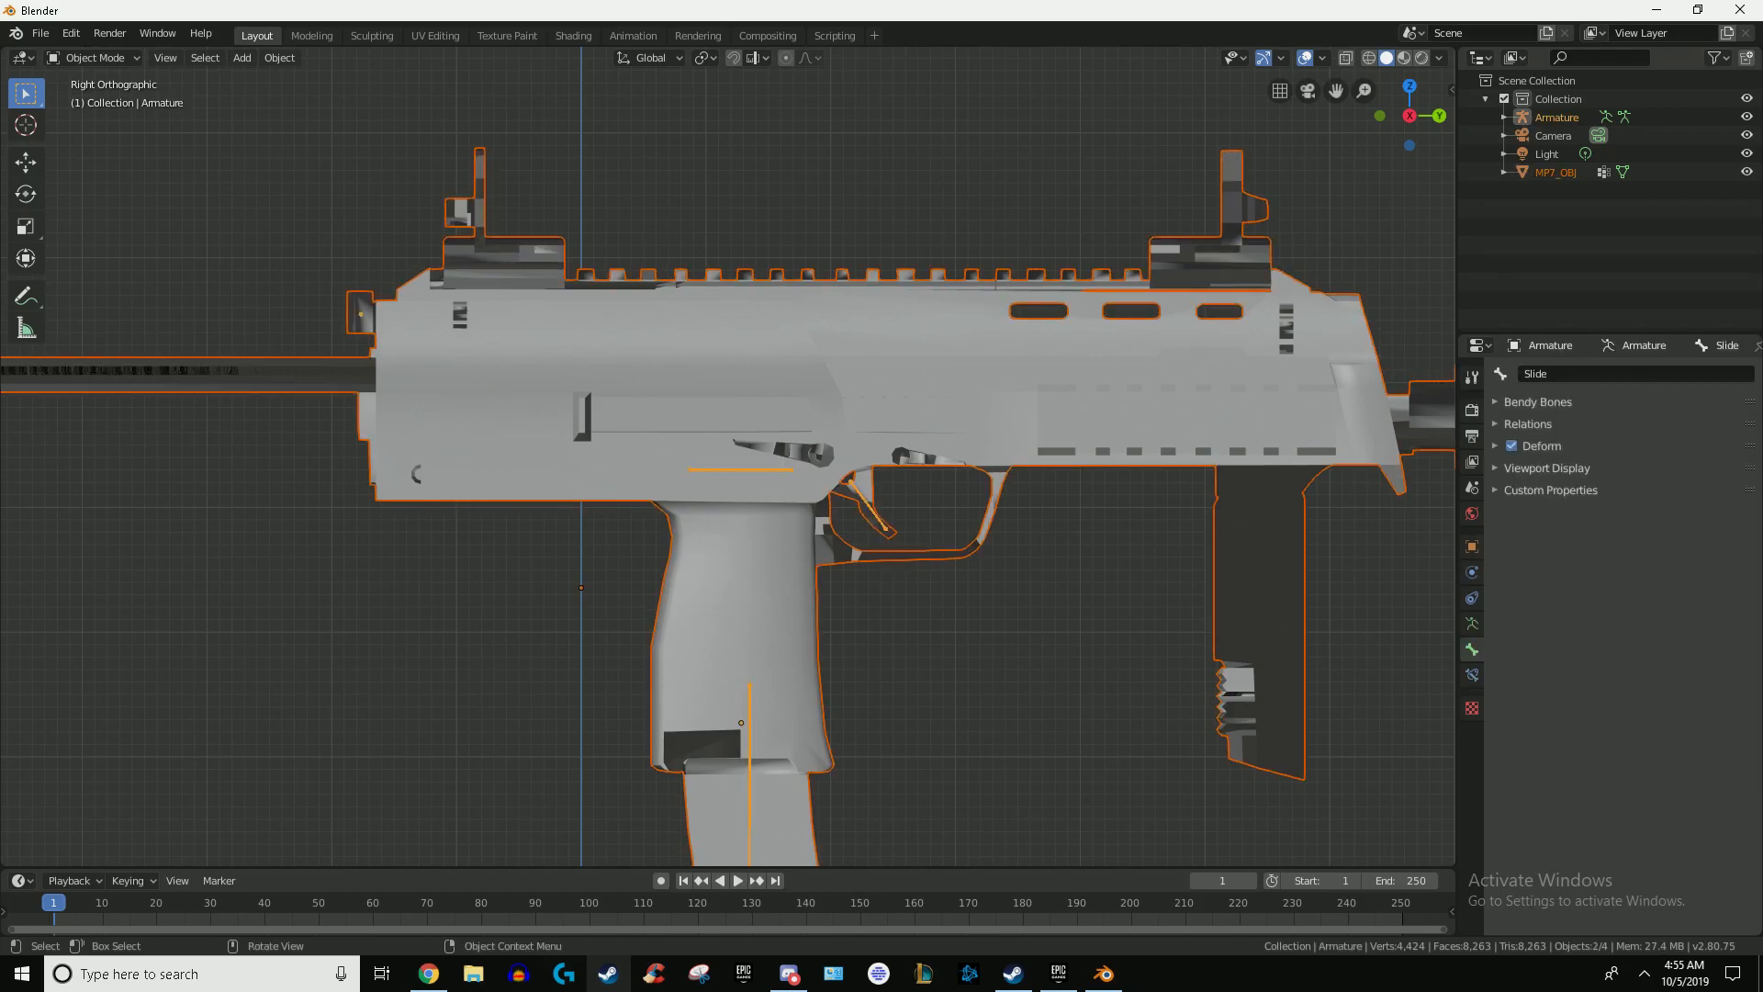
pyautogui.hotkey('ctrl', 'p')
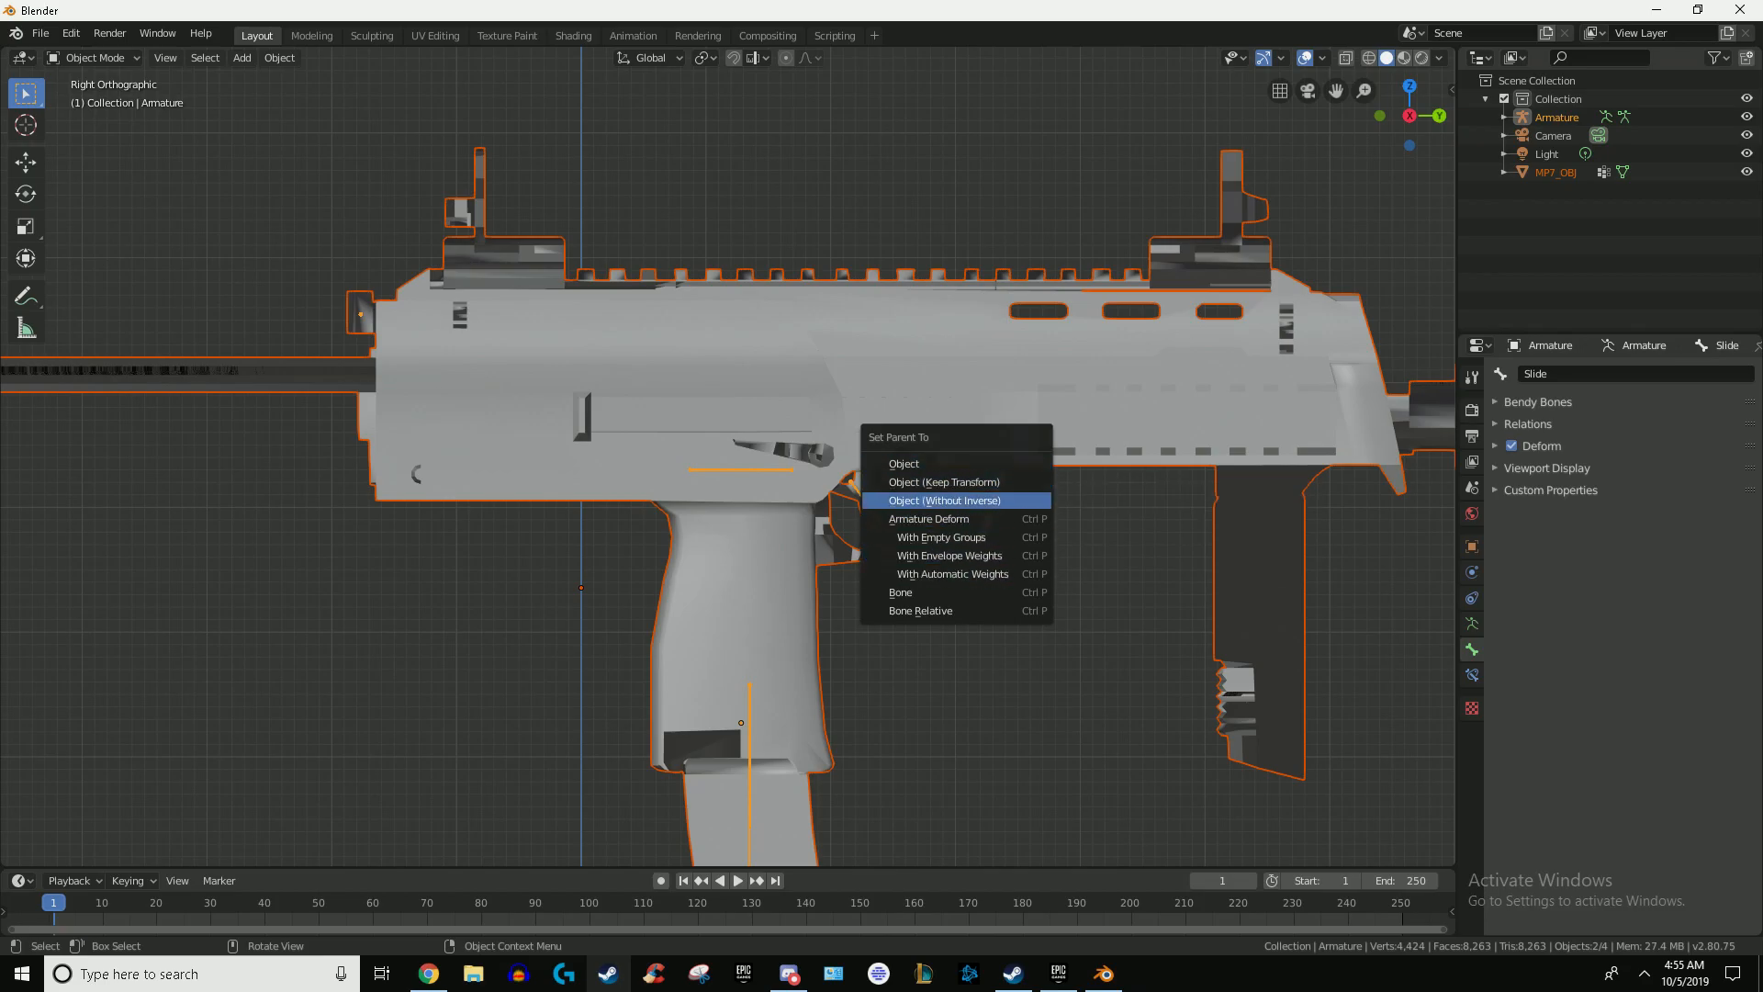
pyautogui.click(941, 537)
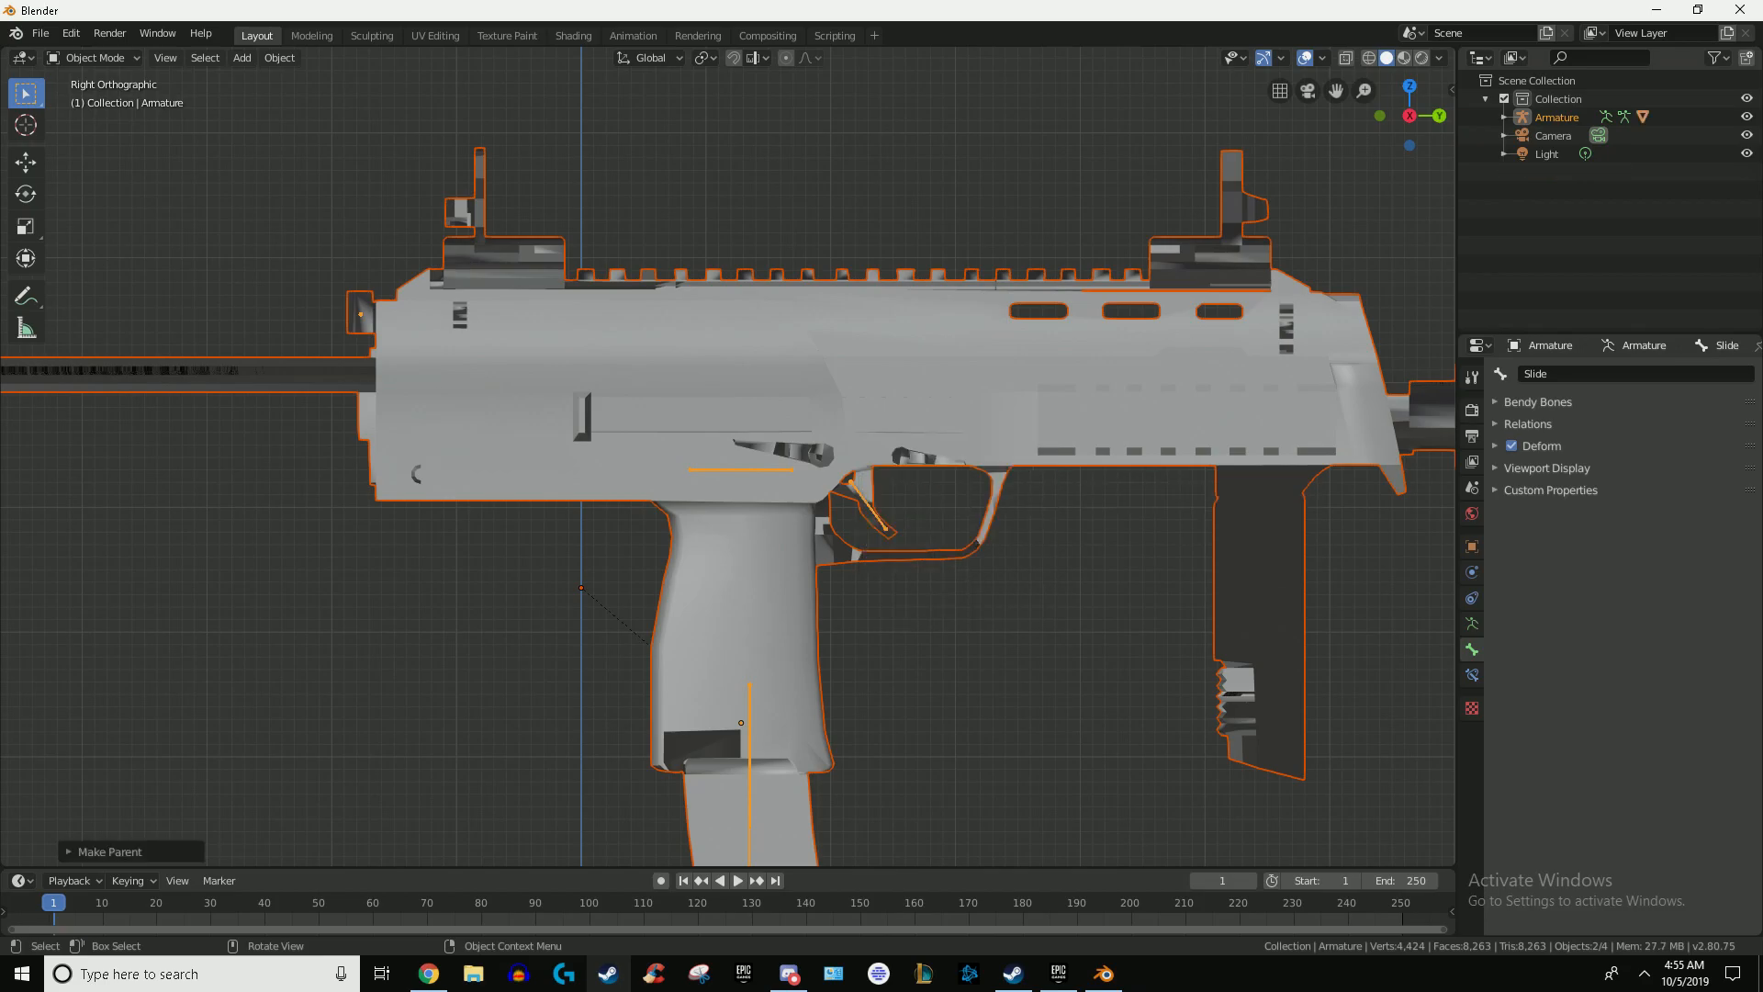
# Step: Switch the armature to Pose Mode and test moving the Weapon bone, cancelling the move
pyautogui.press('Tab')
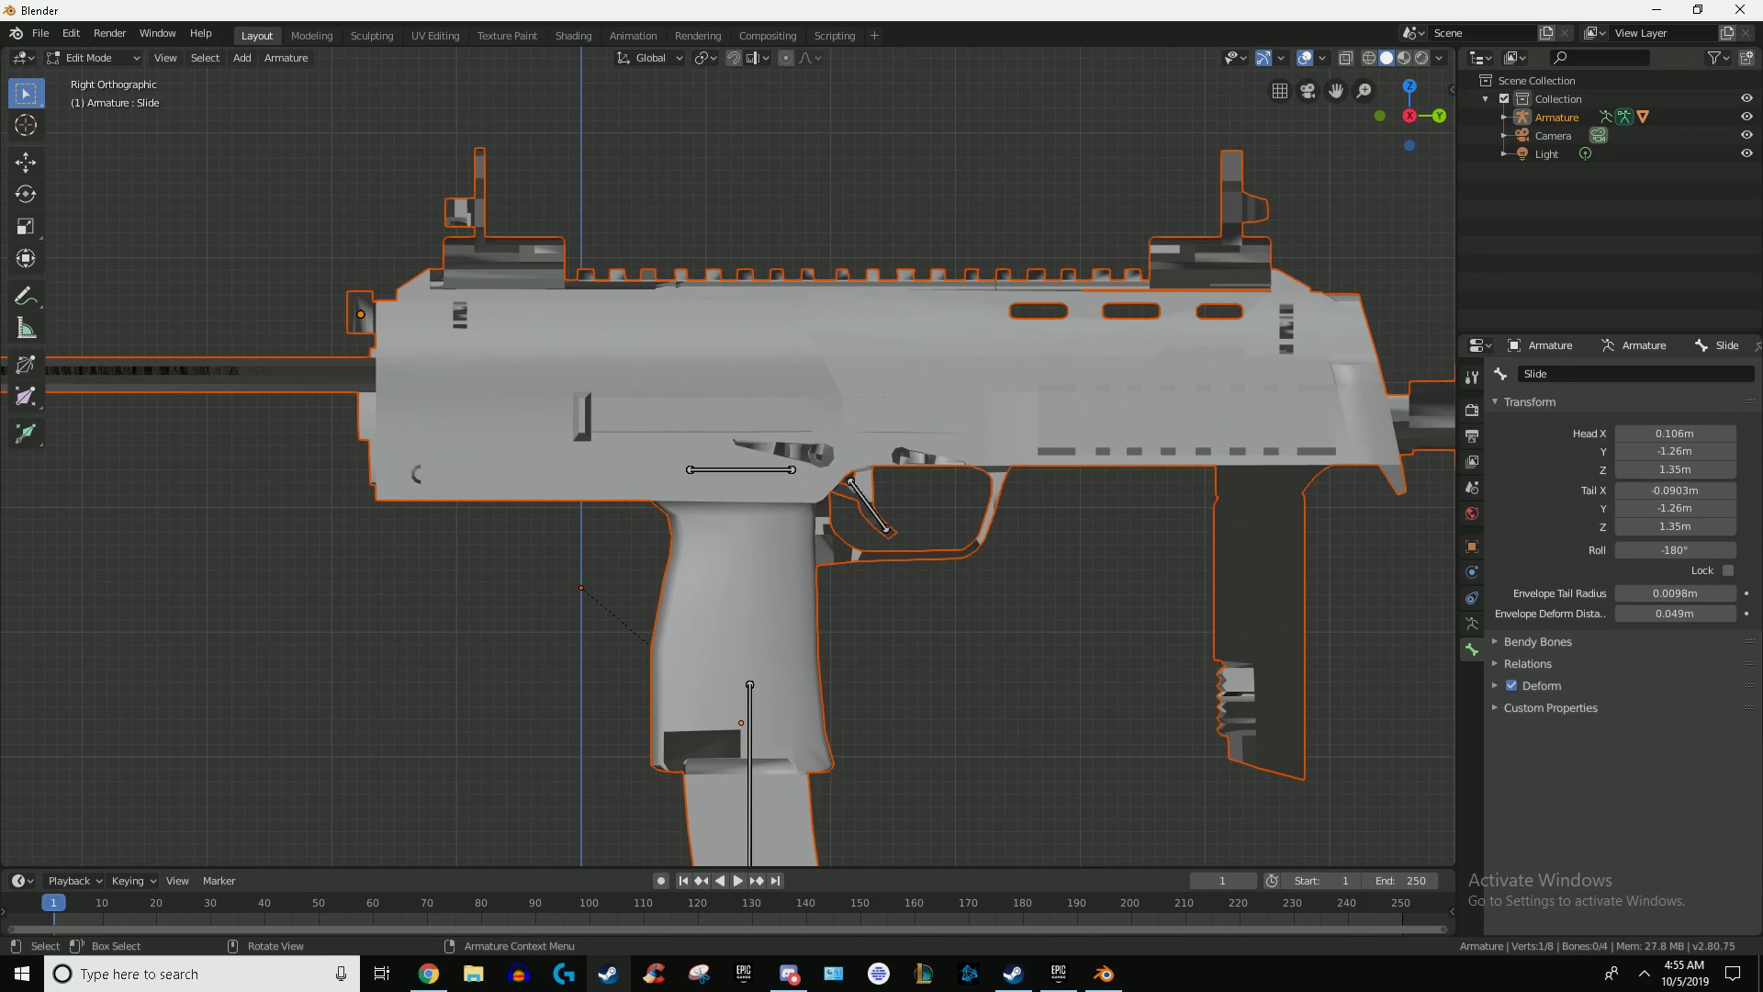
pyautogui.click(92, 57)
pyautogui.click(87, 120)
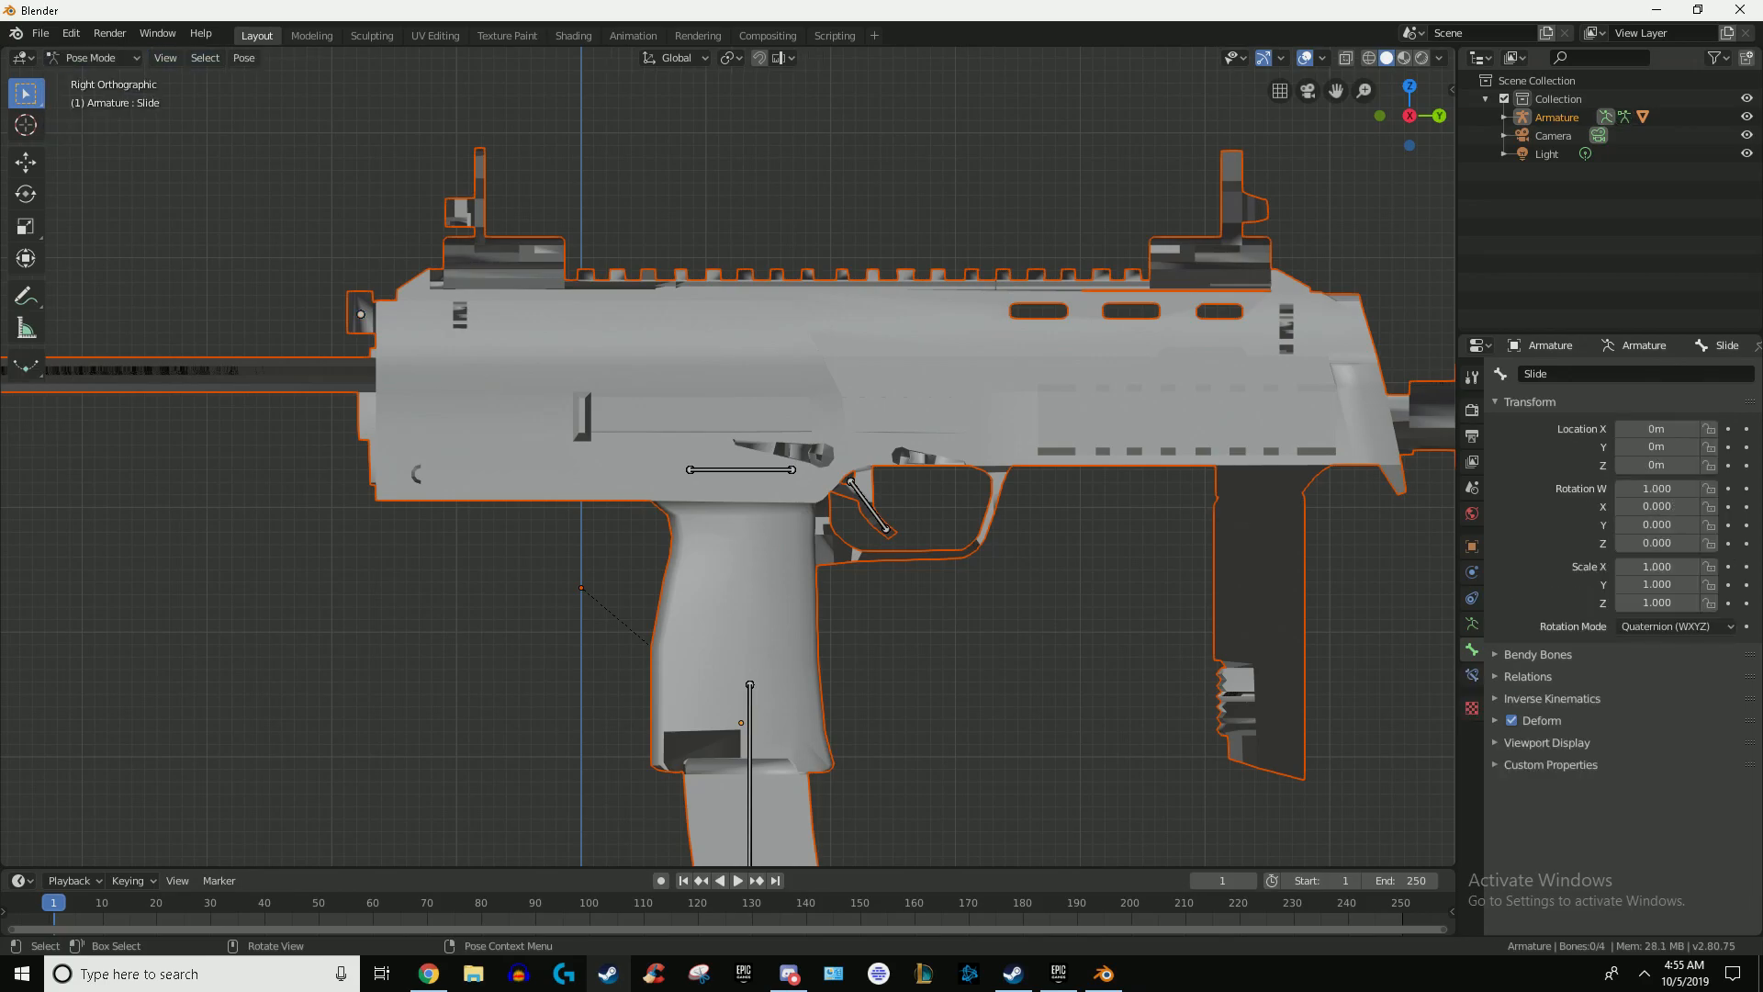
pyautogui.press('g')
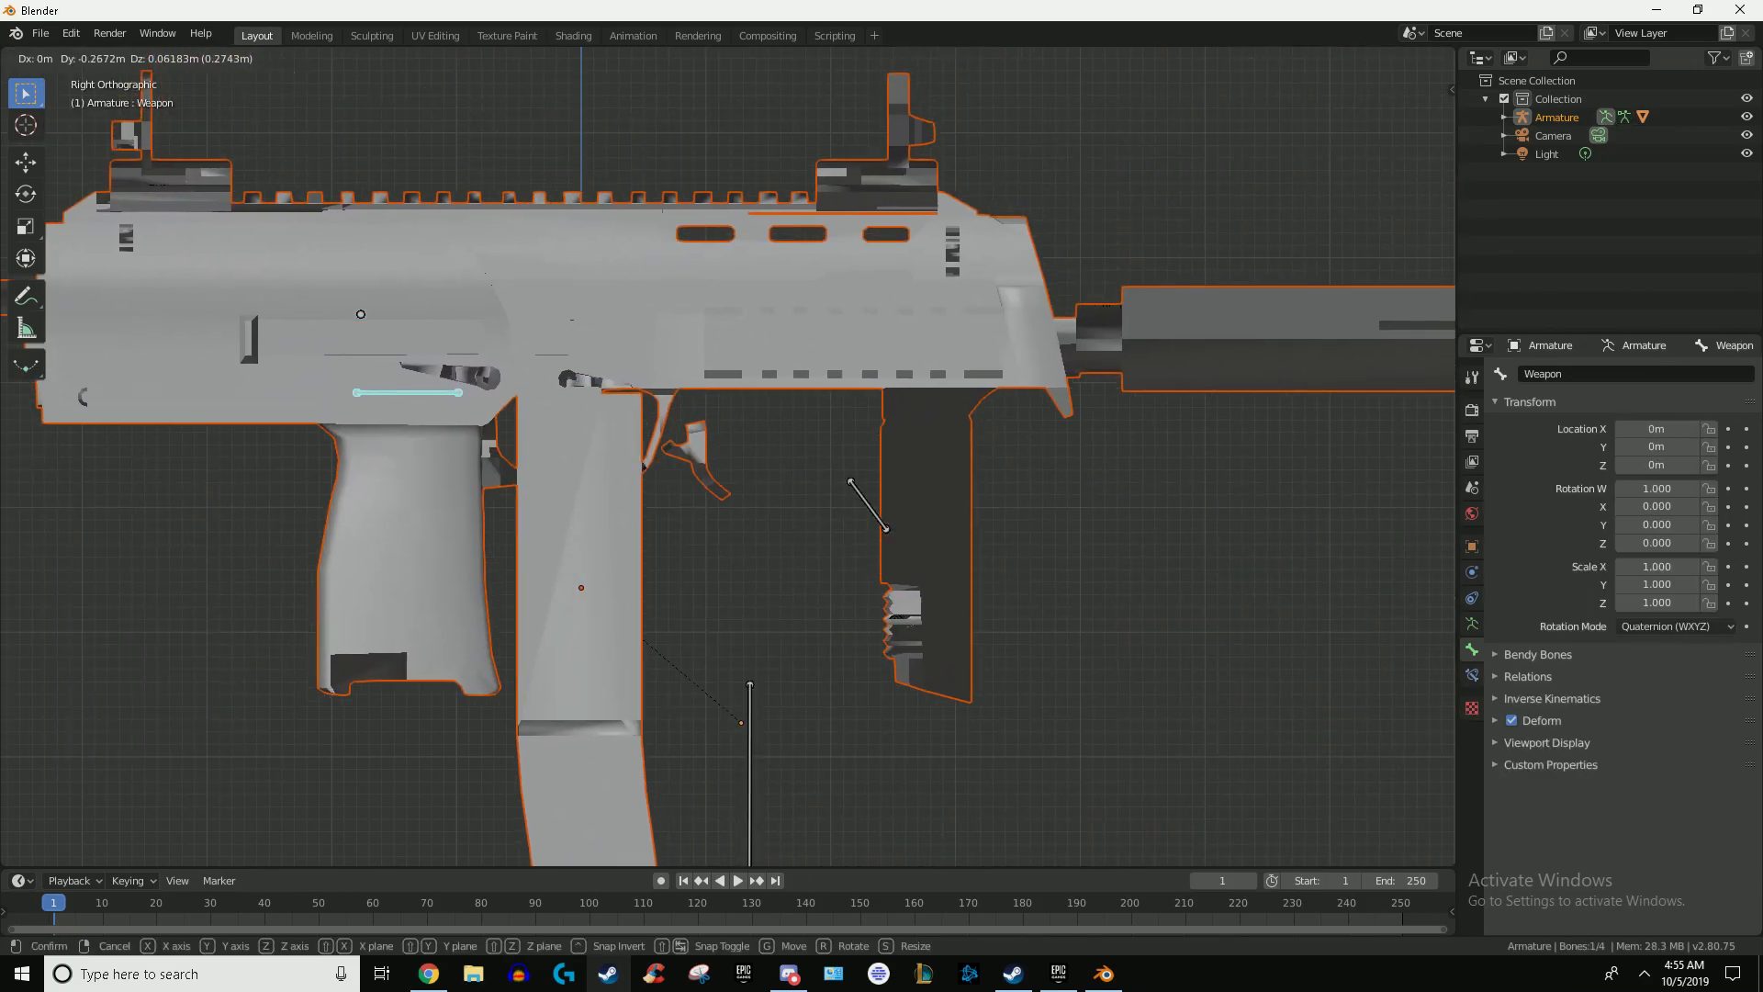
pyautogui.press('Escape')
pyautogui.scroll(-8, 728, 456)
pyautogui.scroll(7, 728, 456)
# Step: Test moving the Trigger bone and the Magazine bone, cancelling each move
pyautogui.click(845, 497)
pyautogui.press('g')
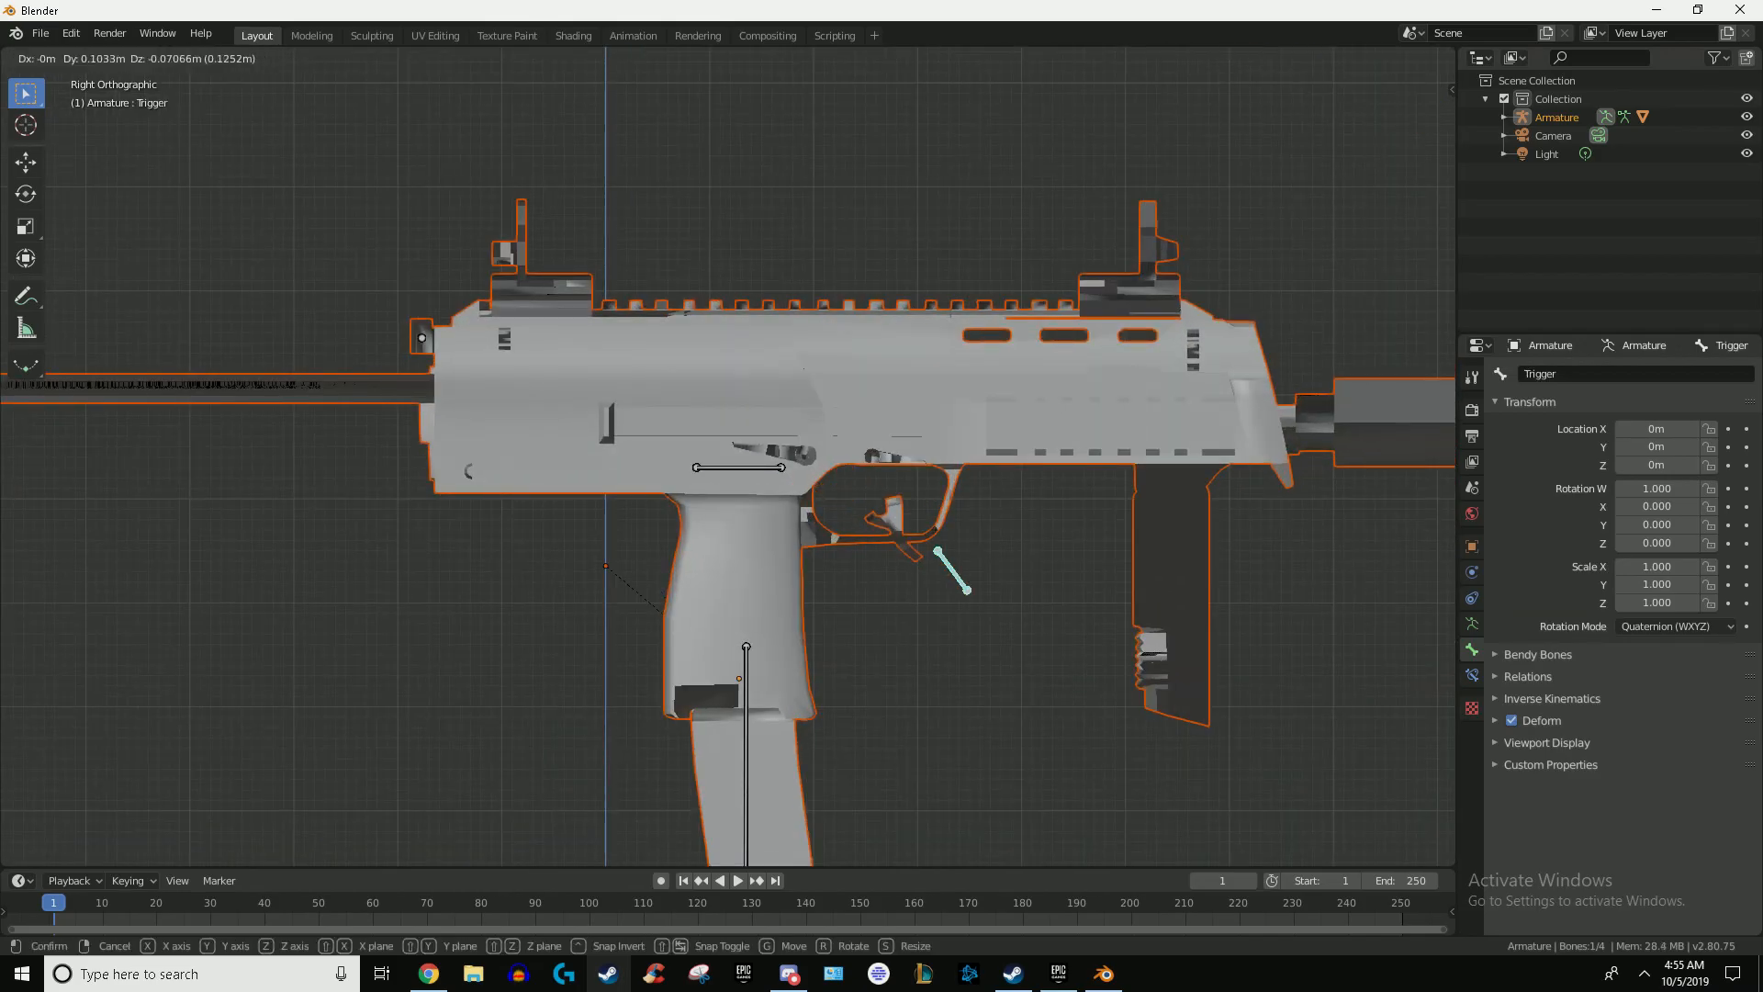
pyautogui.press('Escape')
pyautogui.click(745, 735)
pyautogui.press('g')
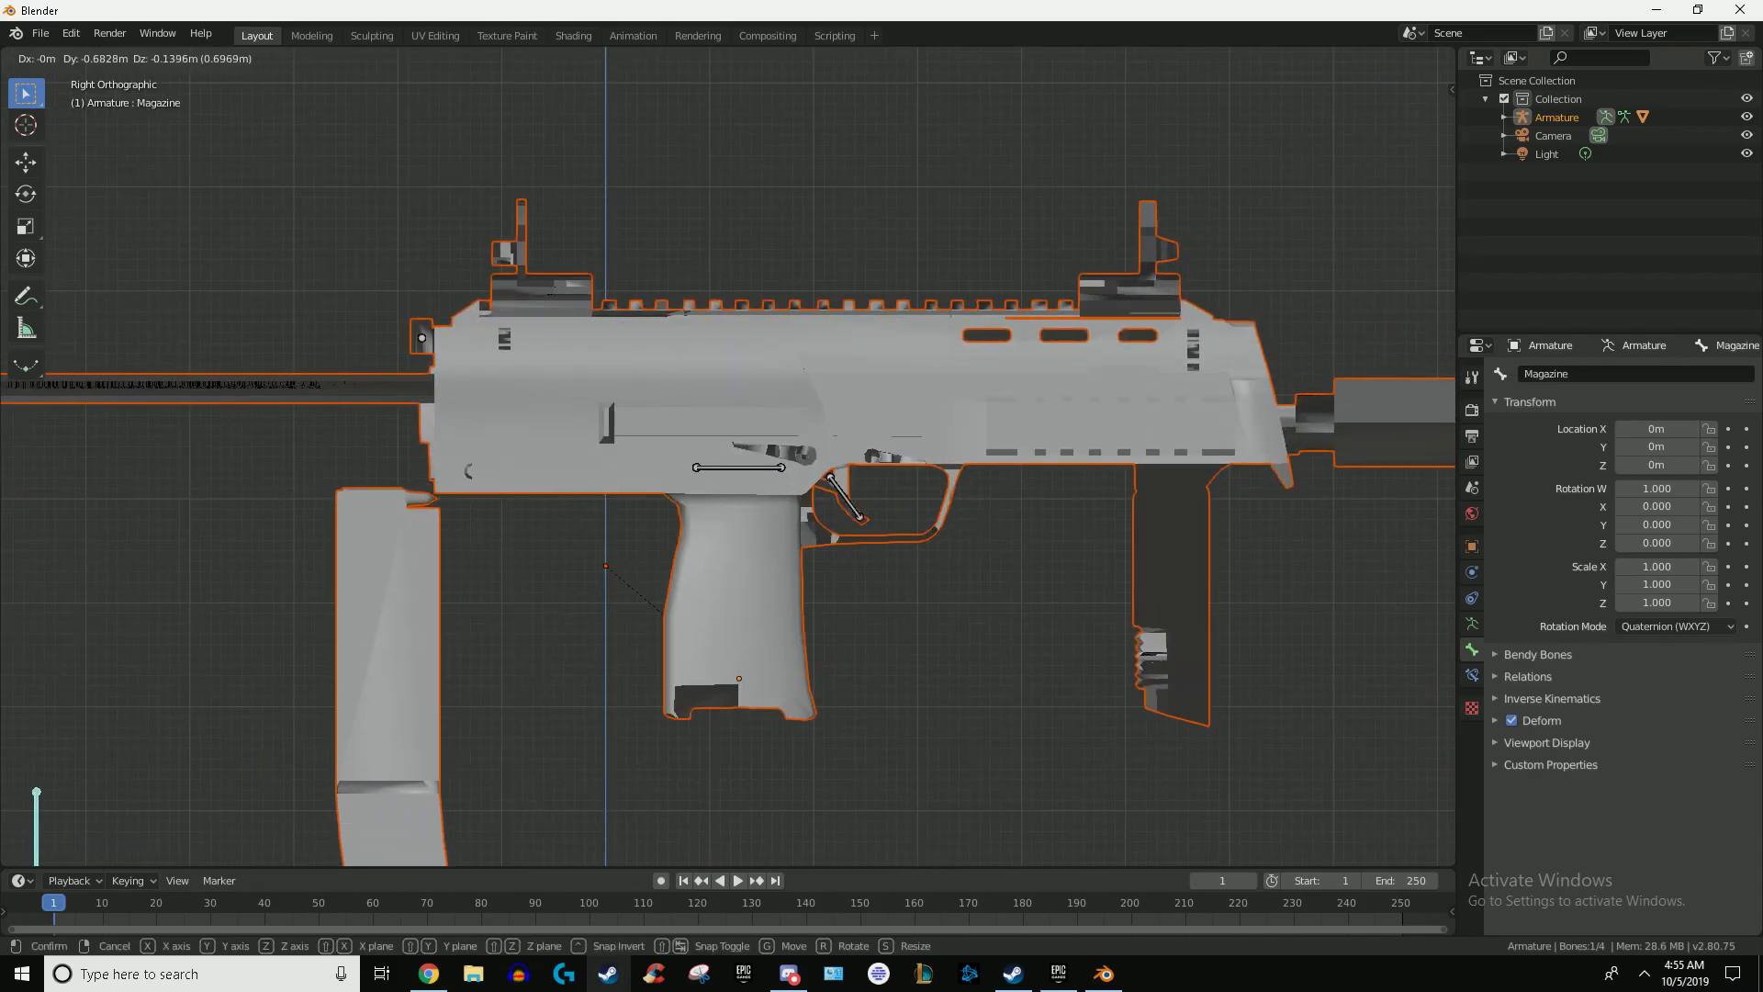
pyautogui.press('Escape')
# Step: Test moving the Magazine bone again and rotating the Trigger bone by about 40 degrees, cancelling both
pyautogui.scroll(-6, 728, 456)
pyautogui.scroll(6, 728, 457)
pyautogui.press('g')
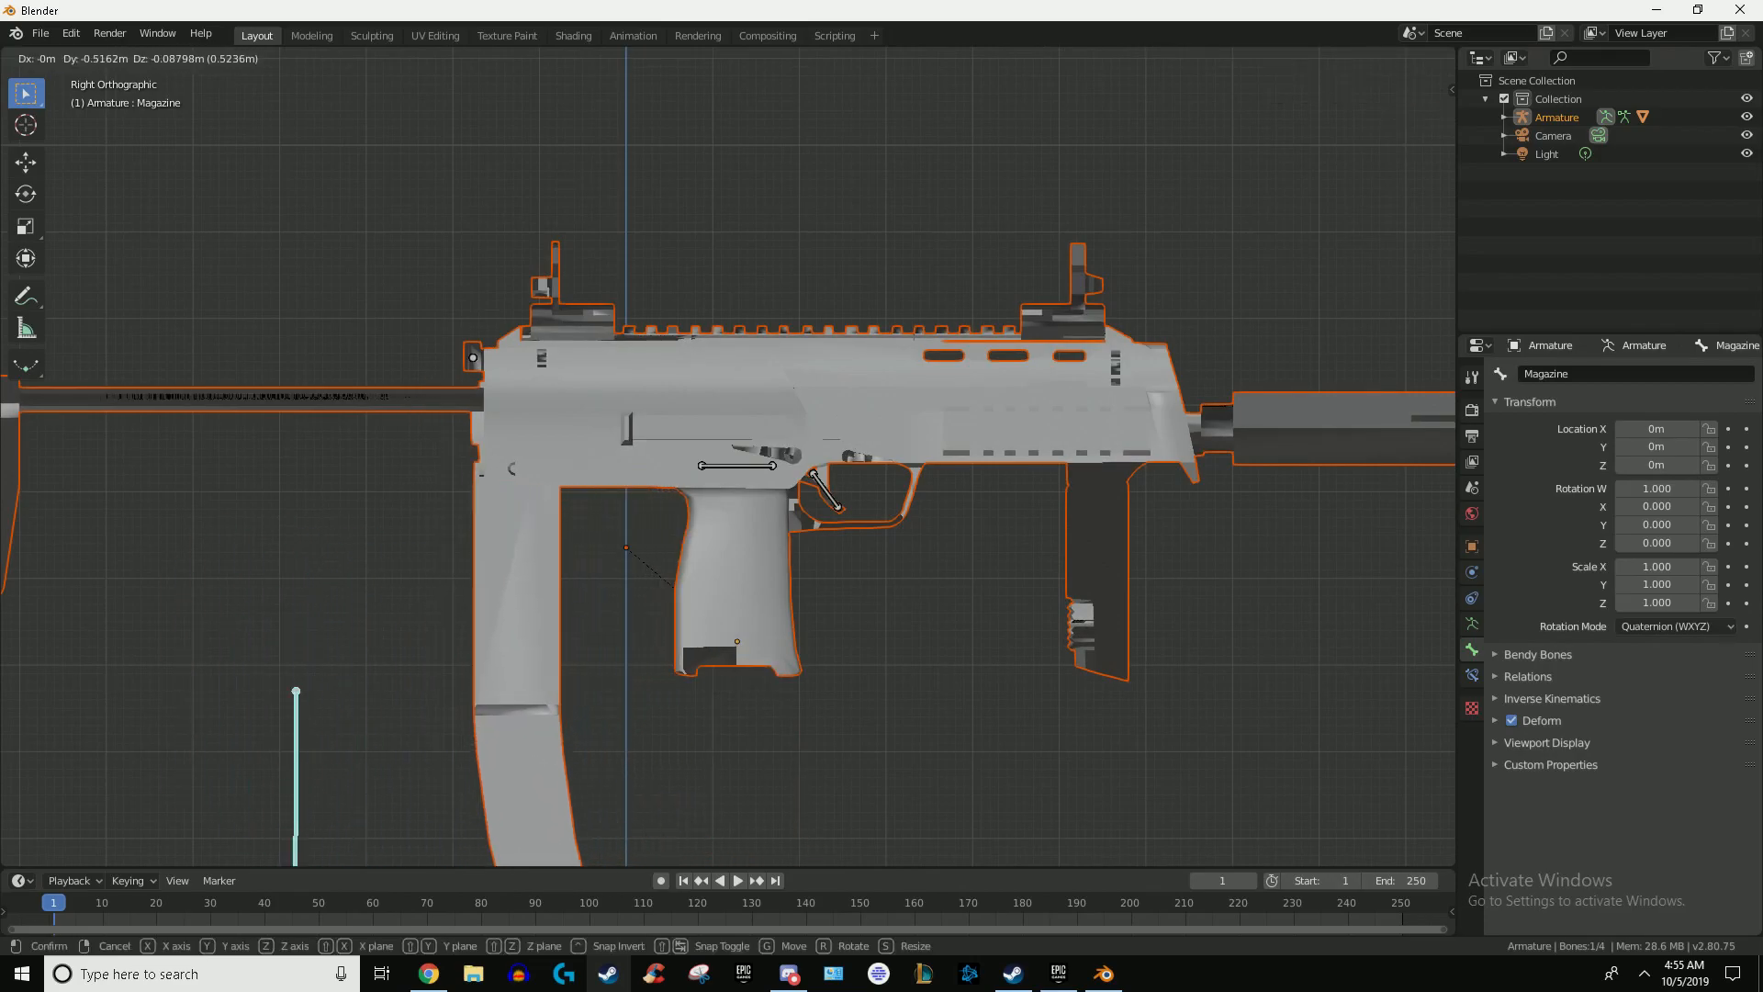
pyautogui.press('Escape')
pyautogui.click(814, 474)
pyautogui.press('r')
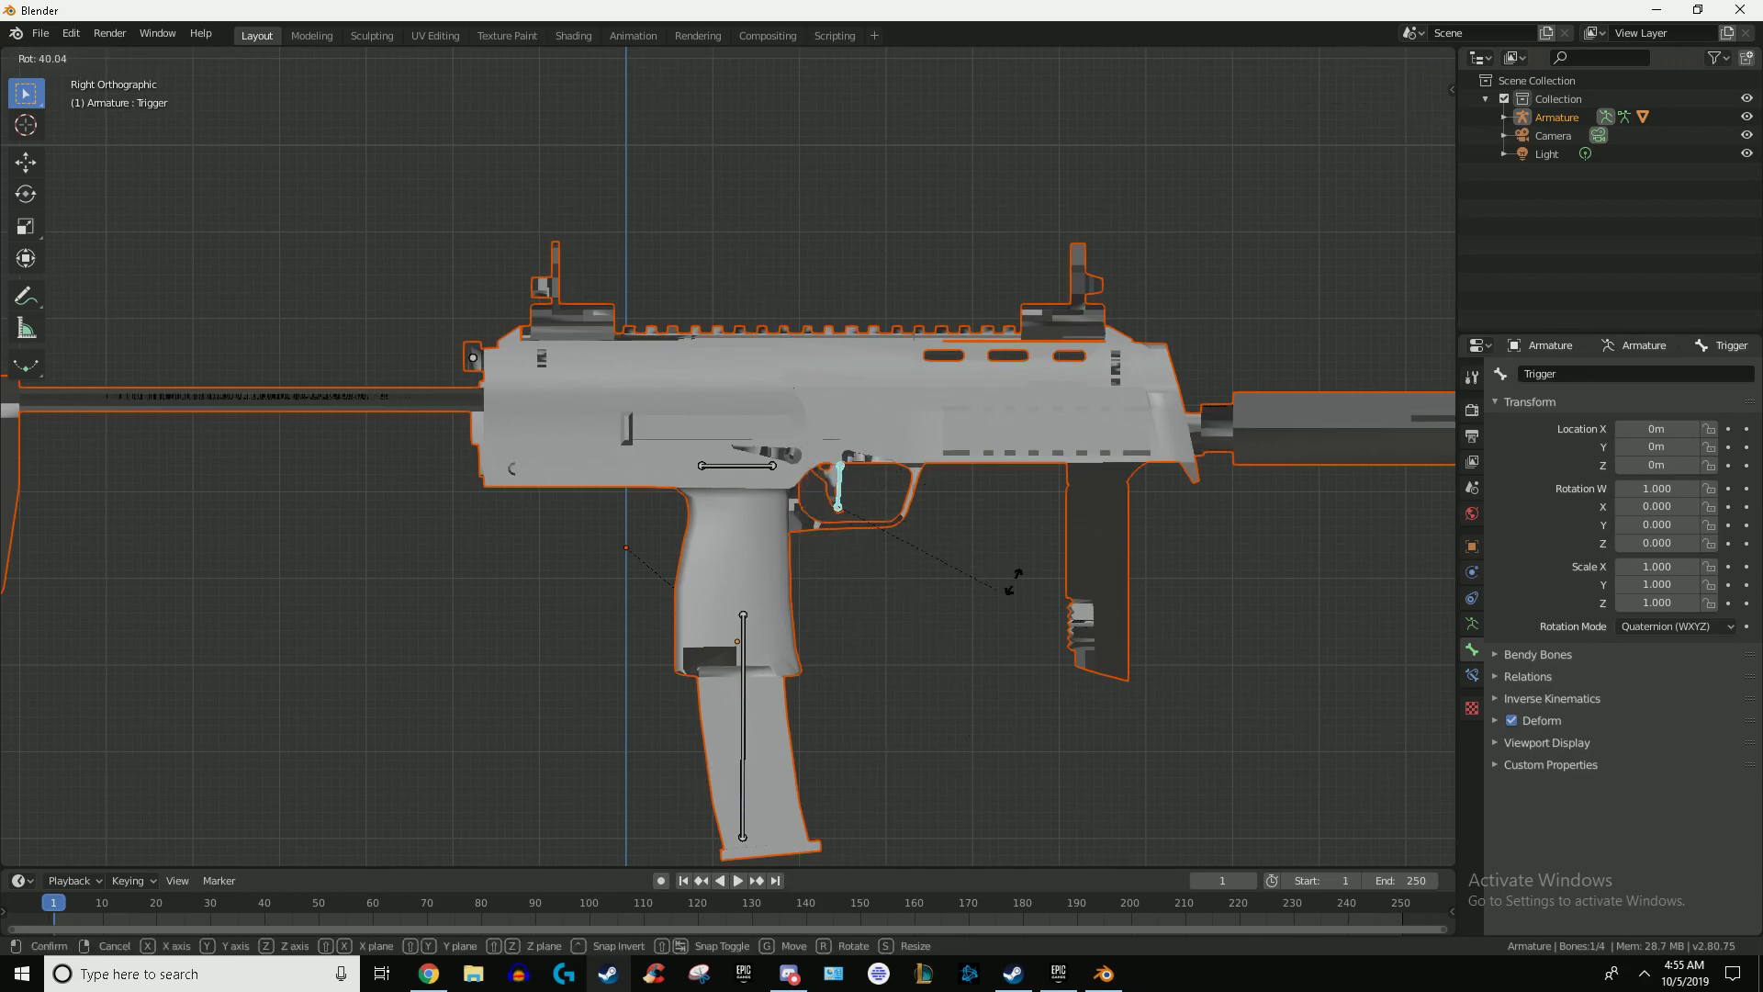
pyautogui.press('Escape')
# Step: Test moving the Weapon bone once more, cancel the move and return the armature to Edit Mode
pyautogui.click(737, 465)
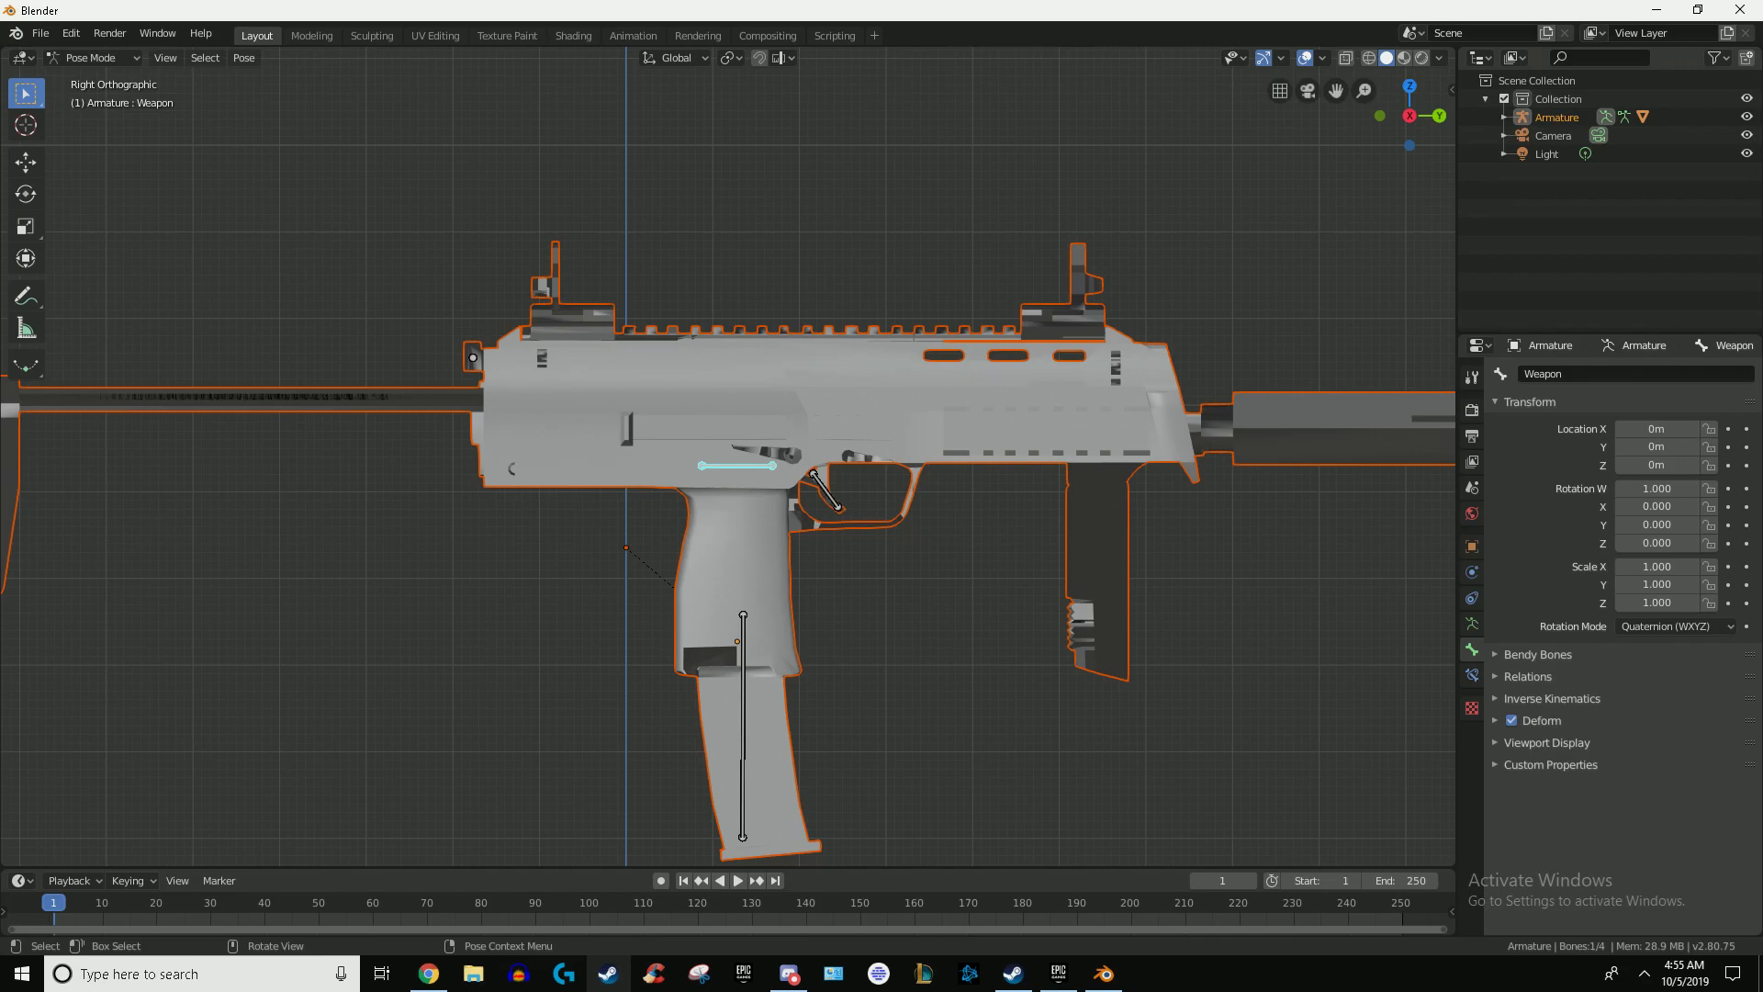
pyautogui.press('g')
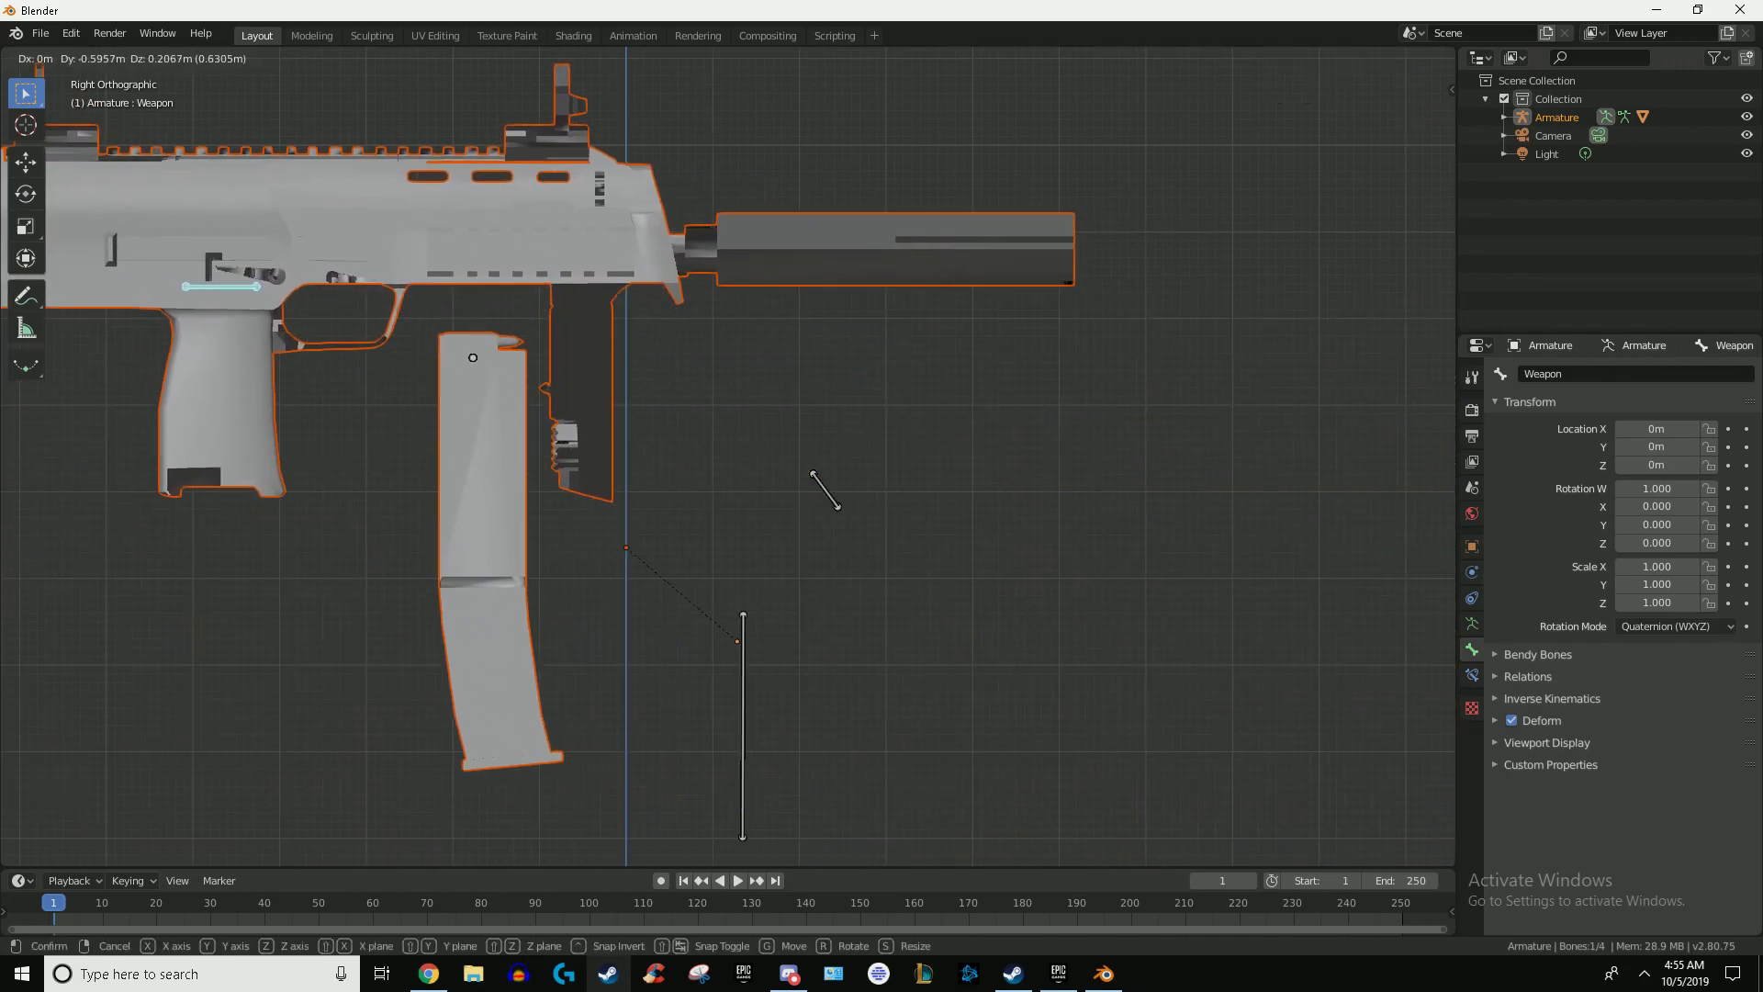
pyautogui.press('Escape')
pyautogui.scroll(1, 730, 456)
pyautogui.press('Tab')
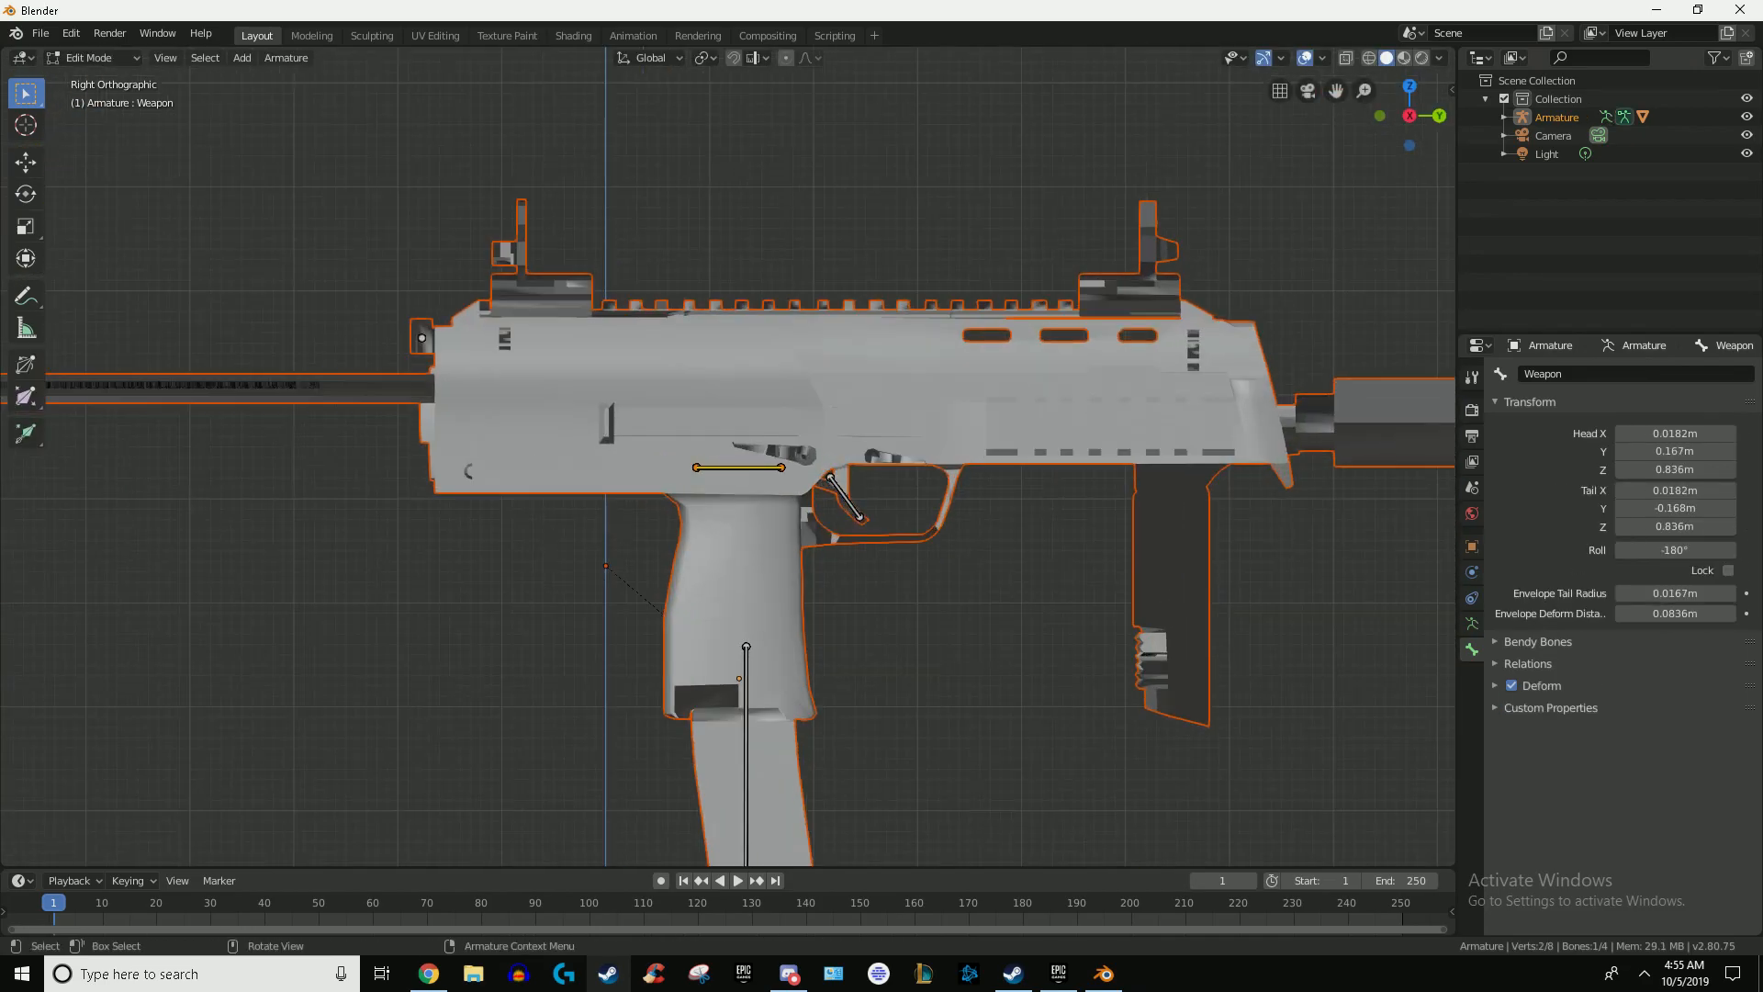
# Step: Return to Object Mode, deselect everything, select only the armature and enter its Edit Mode
pyautogui.scroll(2, 735, 459)
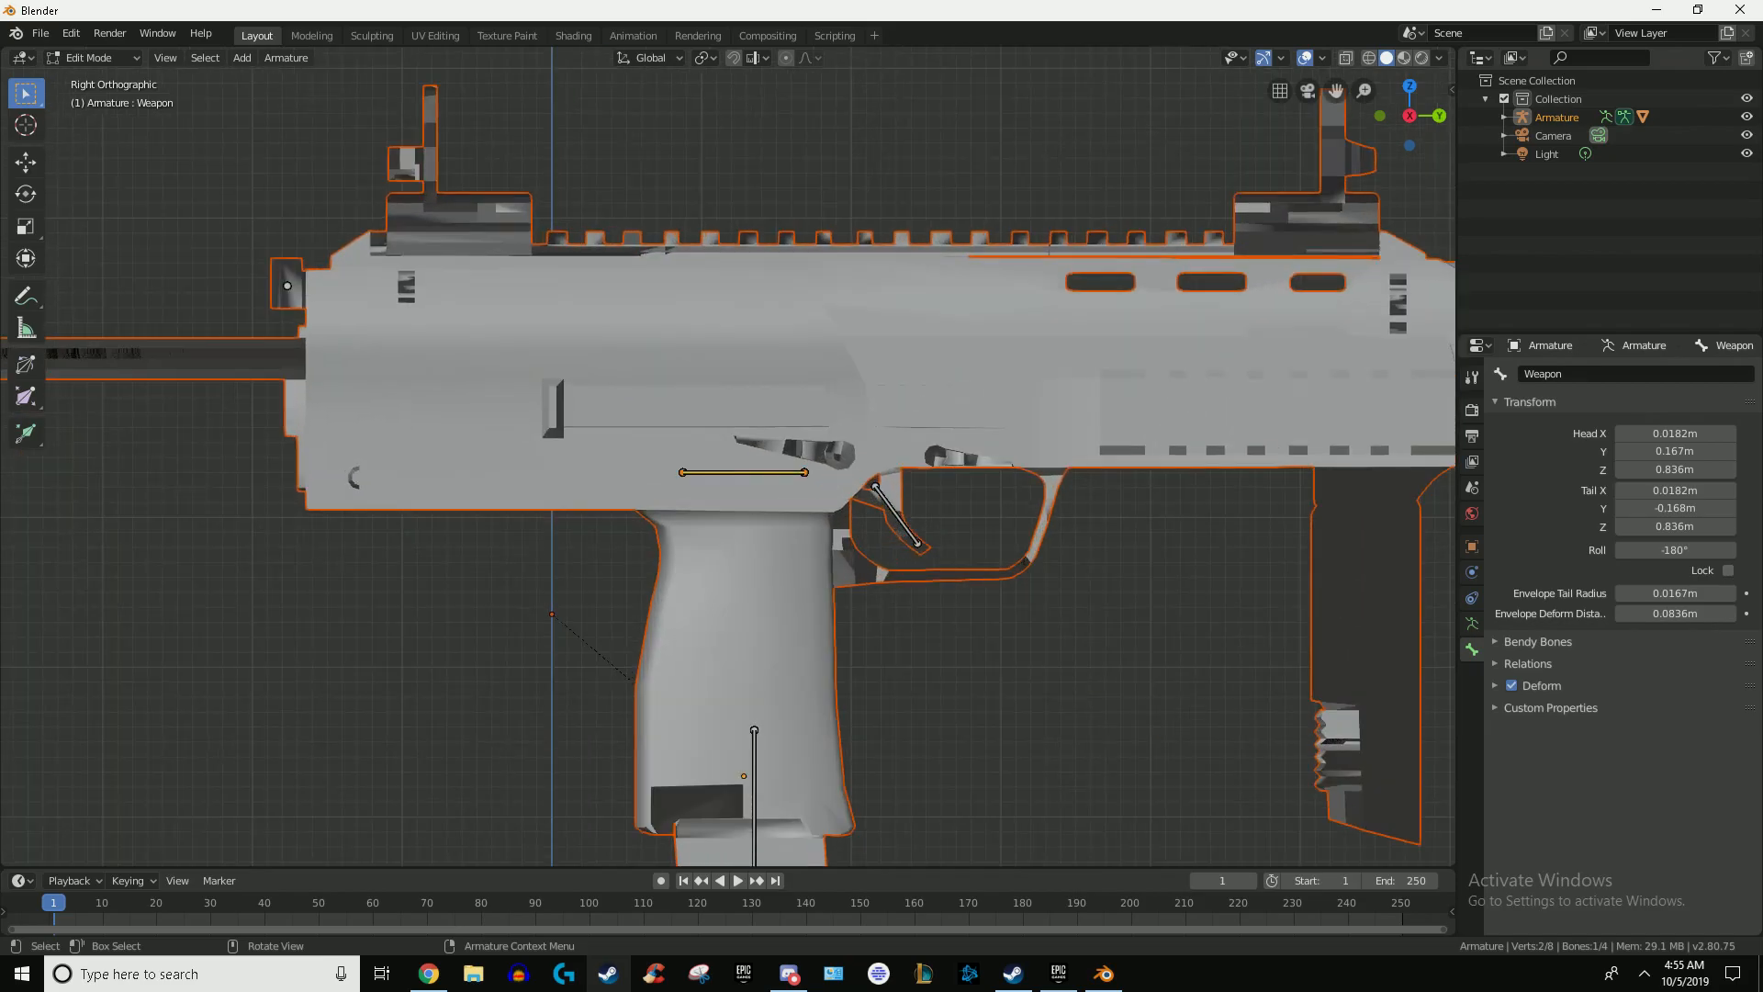
pyautogui.press('Tab')
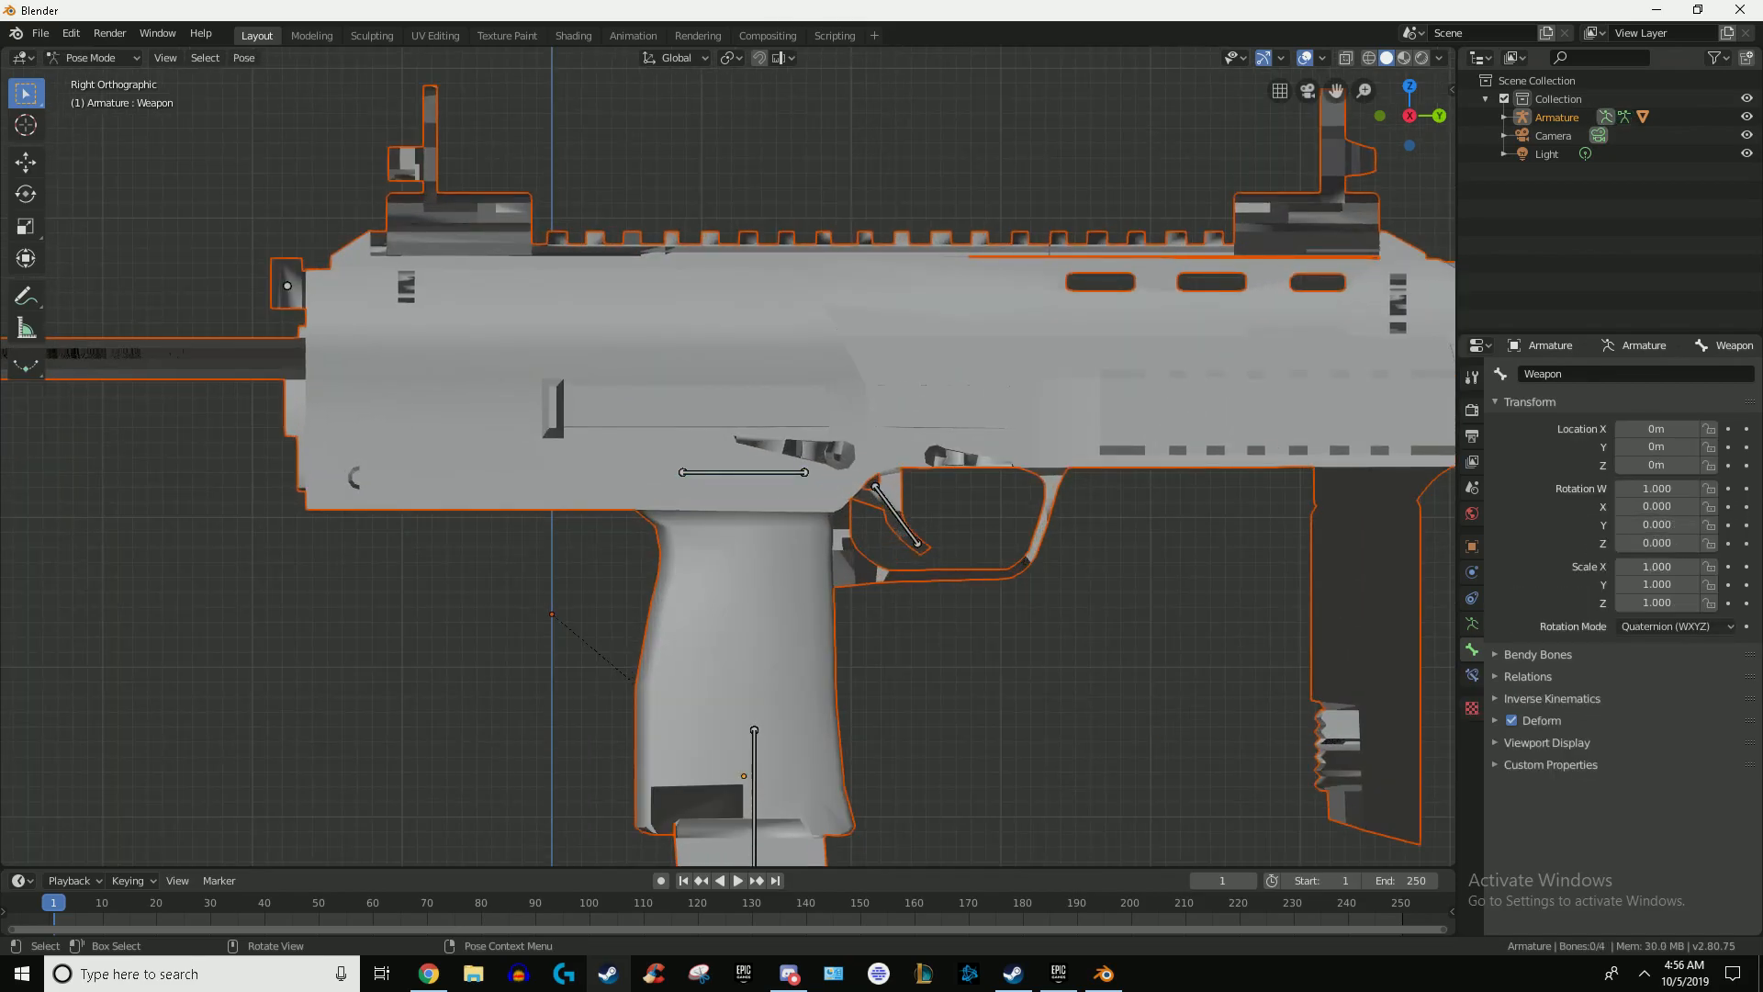
pyautogui.press('Tab')
pyautogui.click(95, 58)
pyautogui.click(95, 78)
pyautogui.click(441, 316)
pyautogui.hotkey('alt', 'a')
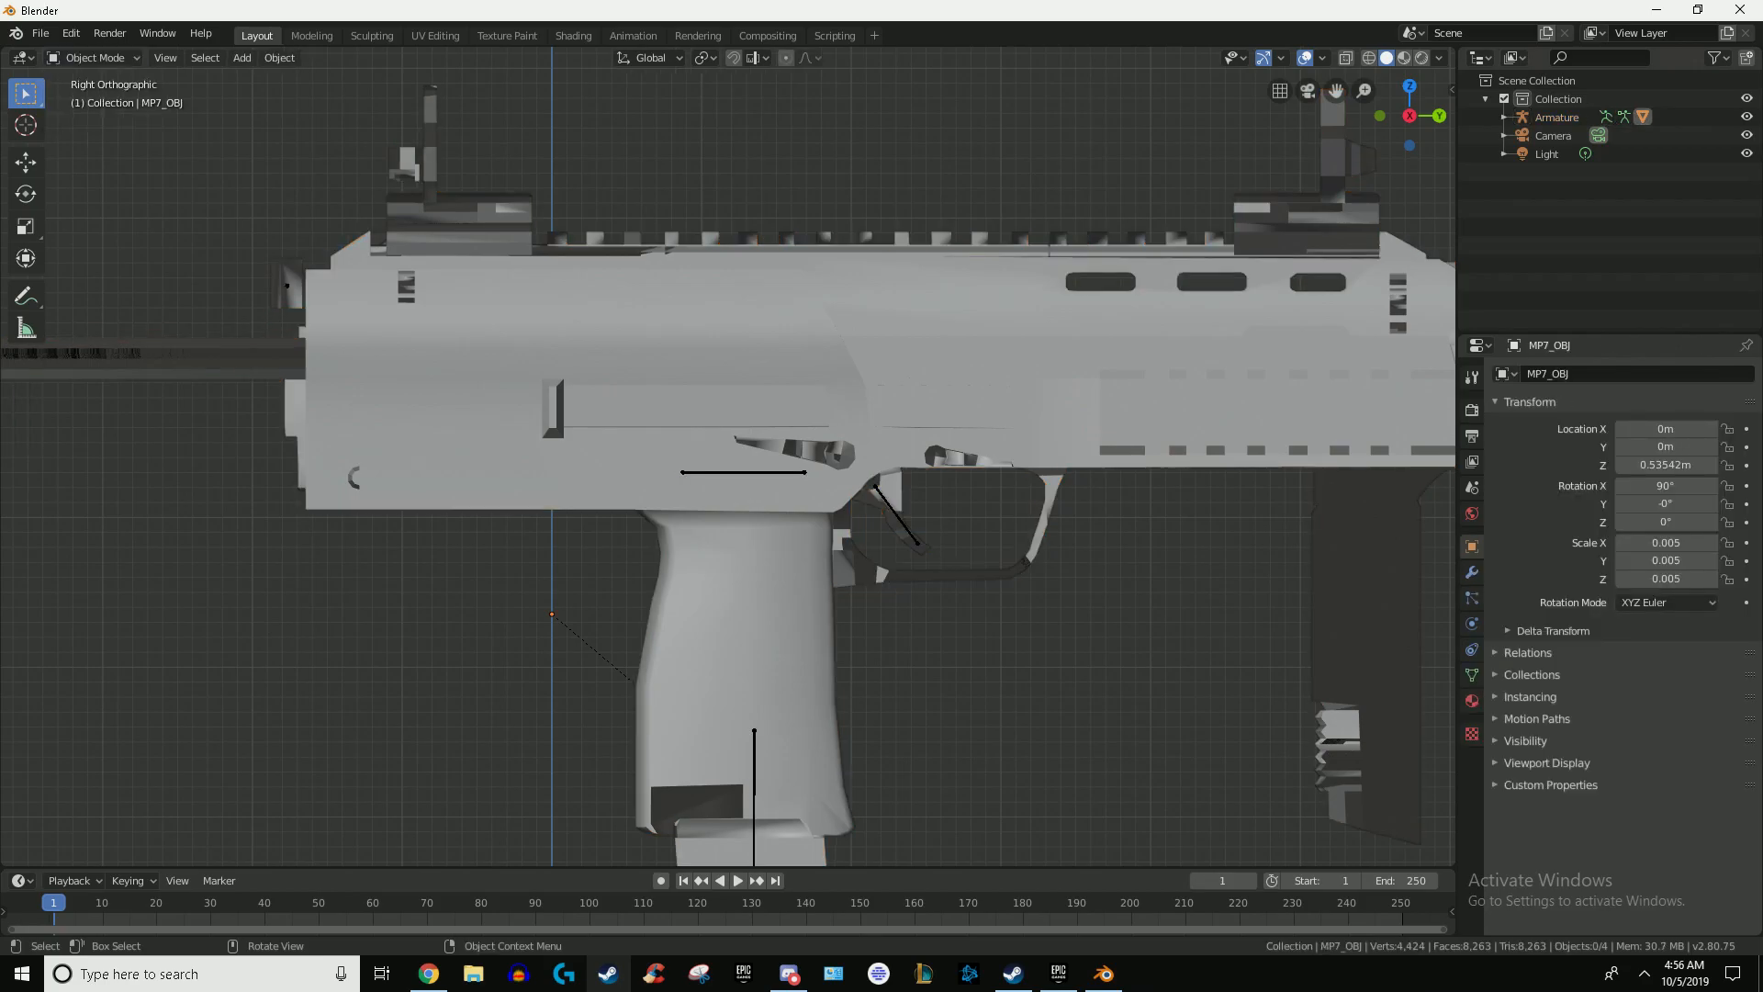
pyautogui.press('Tab')
pyautogui.press('Tab')
pyautogui.click(754, 472)
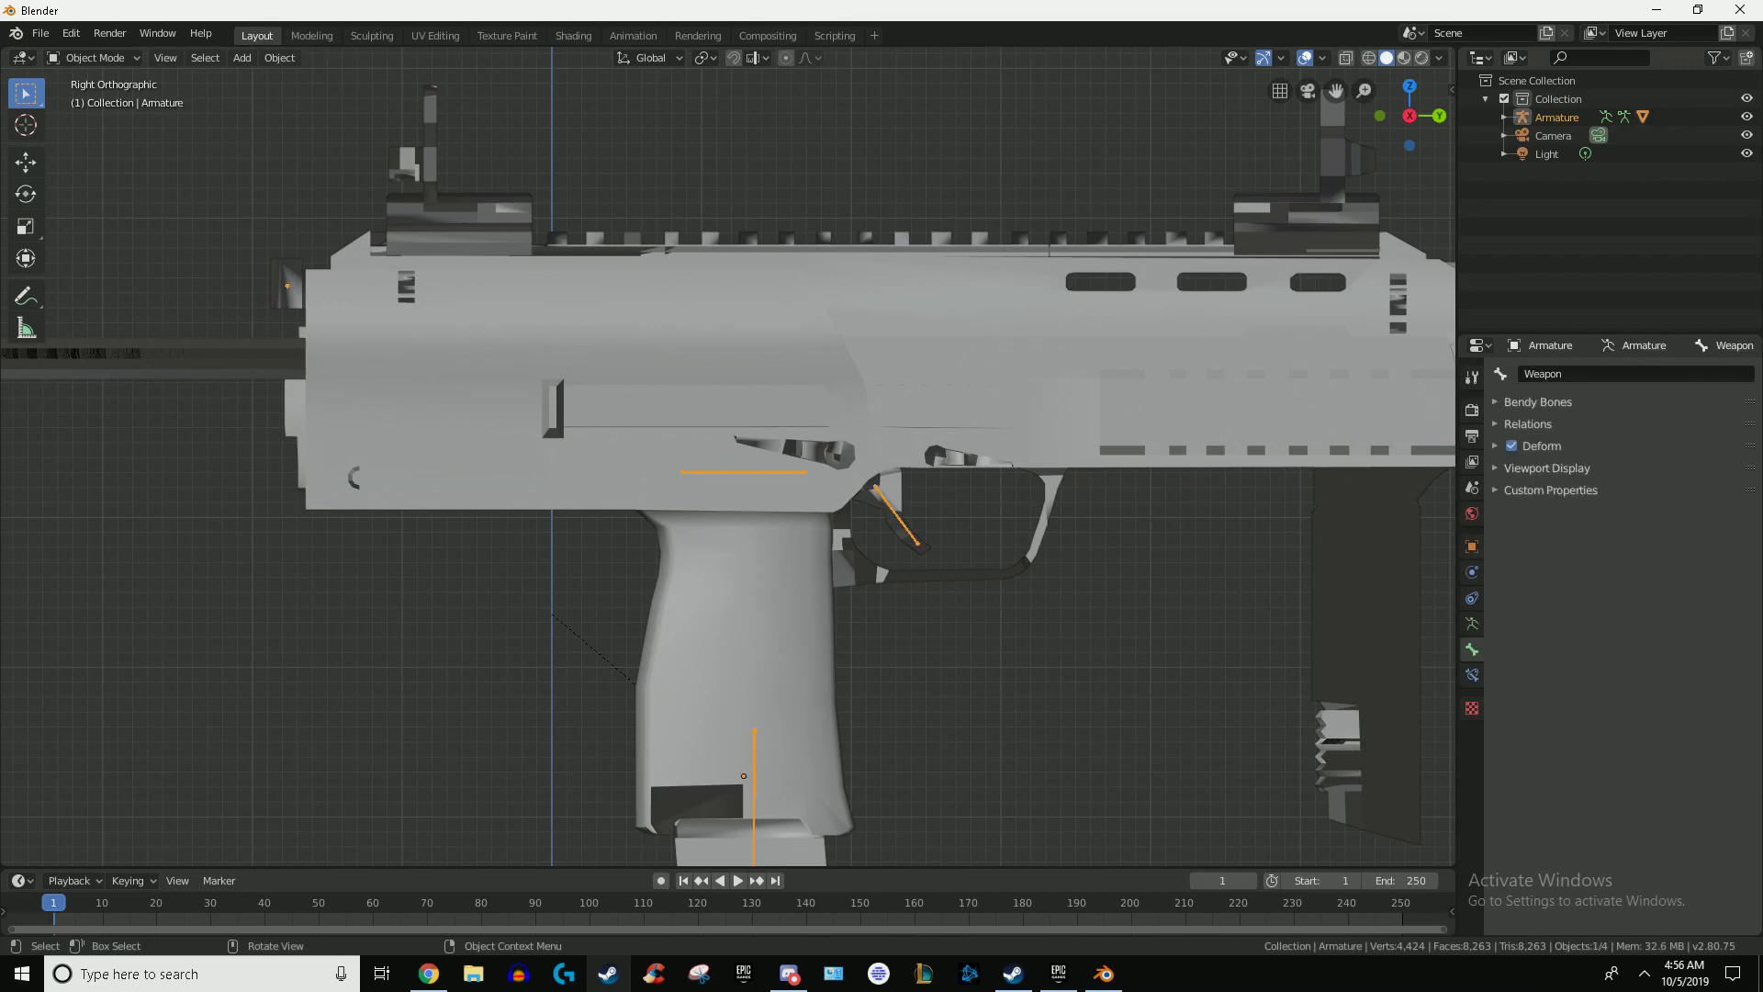
pyautogui.press('Tab')
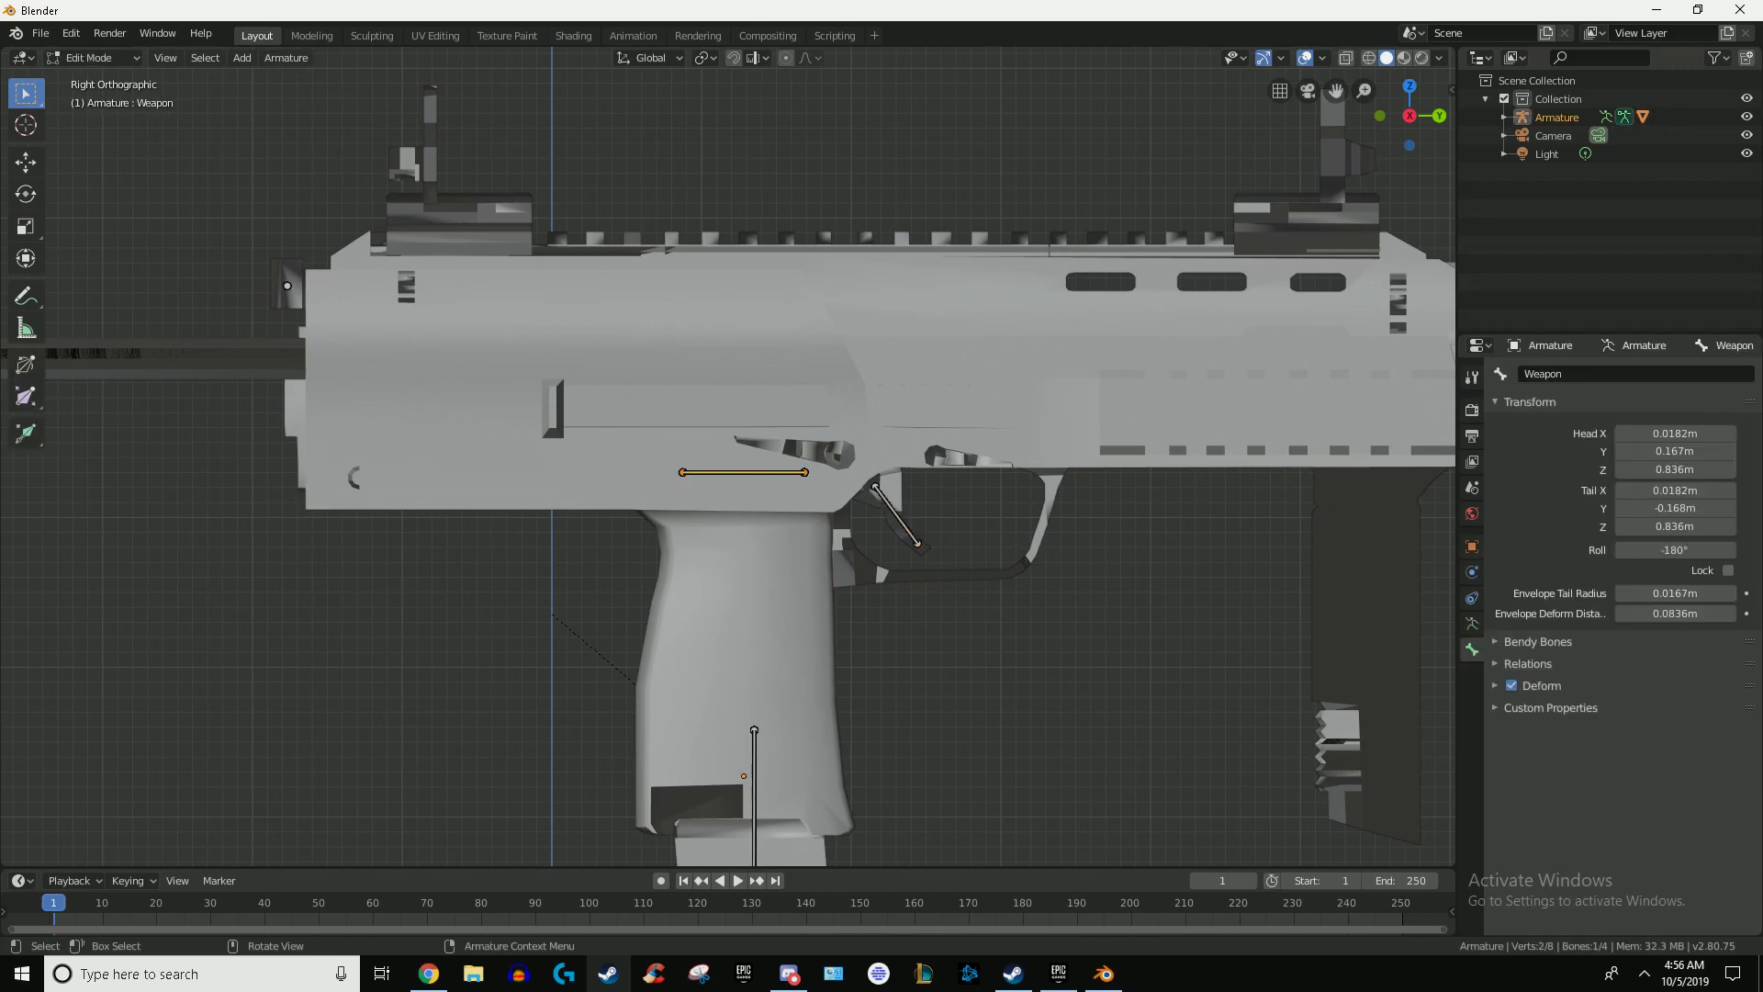
# Step: Parent the Slide, Magazine and Trigger bones to the Weapon bone with Keep Offset
pyautogui.click(287, 286)
pyautogui.keyDown('shift'); pyautogui.click(754, 797); pyautogui.keyUp('shift')
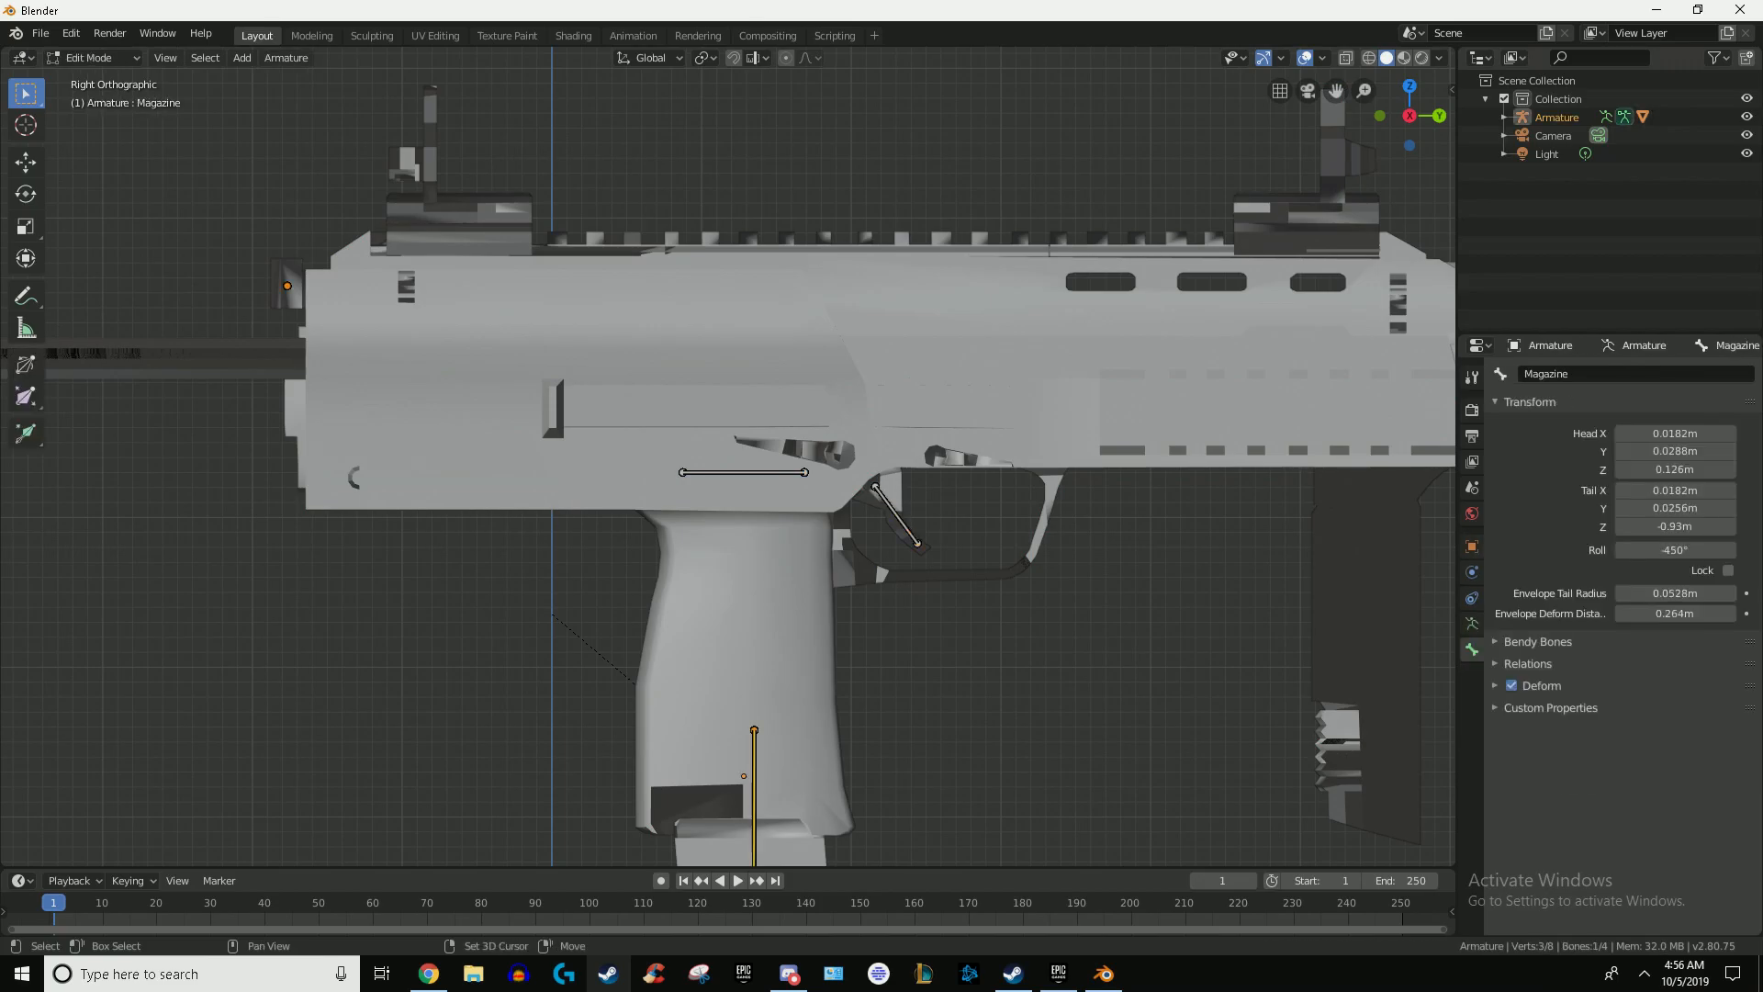
pyautogui.keyDown('shift'); pyautogui.click(897, 516); pyautogui.keyUp('shift')
pyautogui.keyDown('shift'); pyautogui.click(743, 472); pyautogui.keyUp('shift')
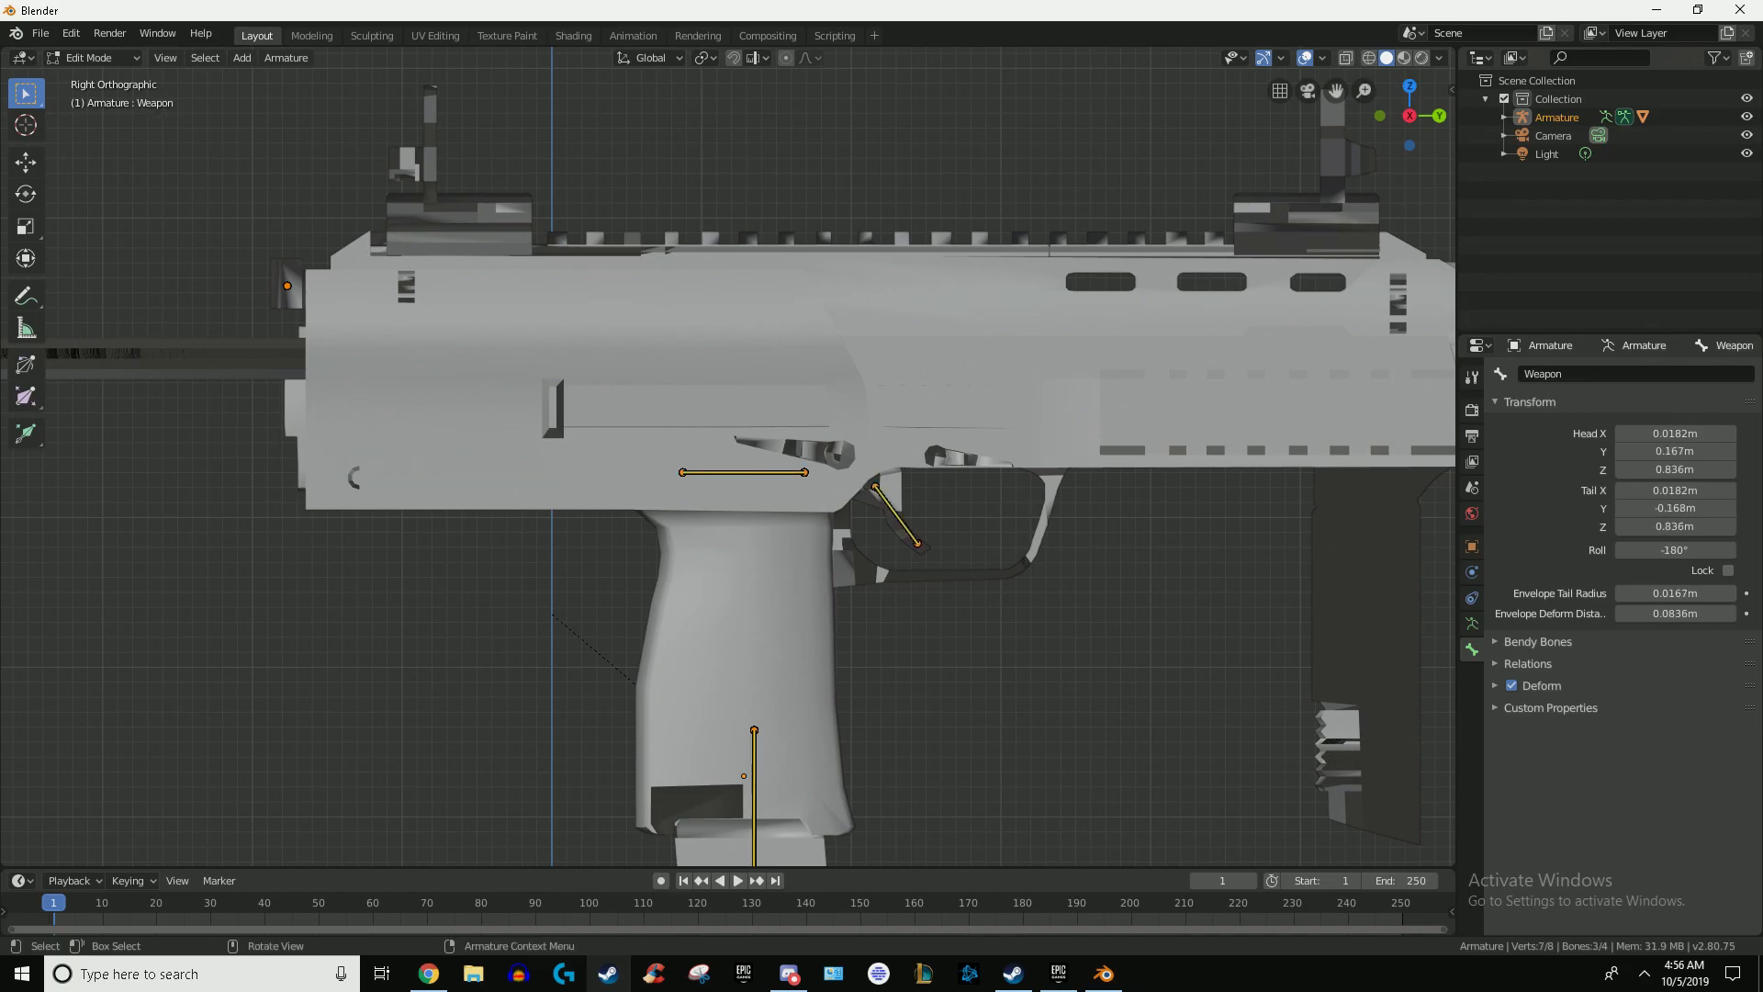
pyautogui.hotkey('ctrl', 'p')
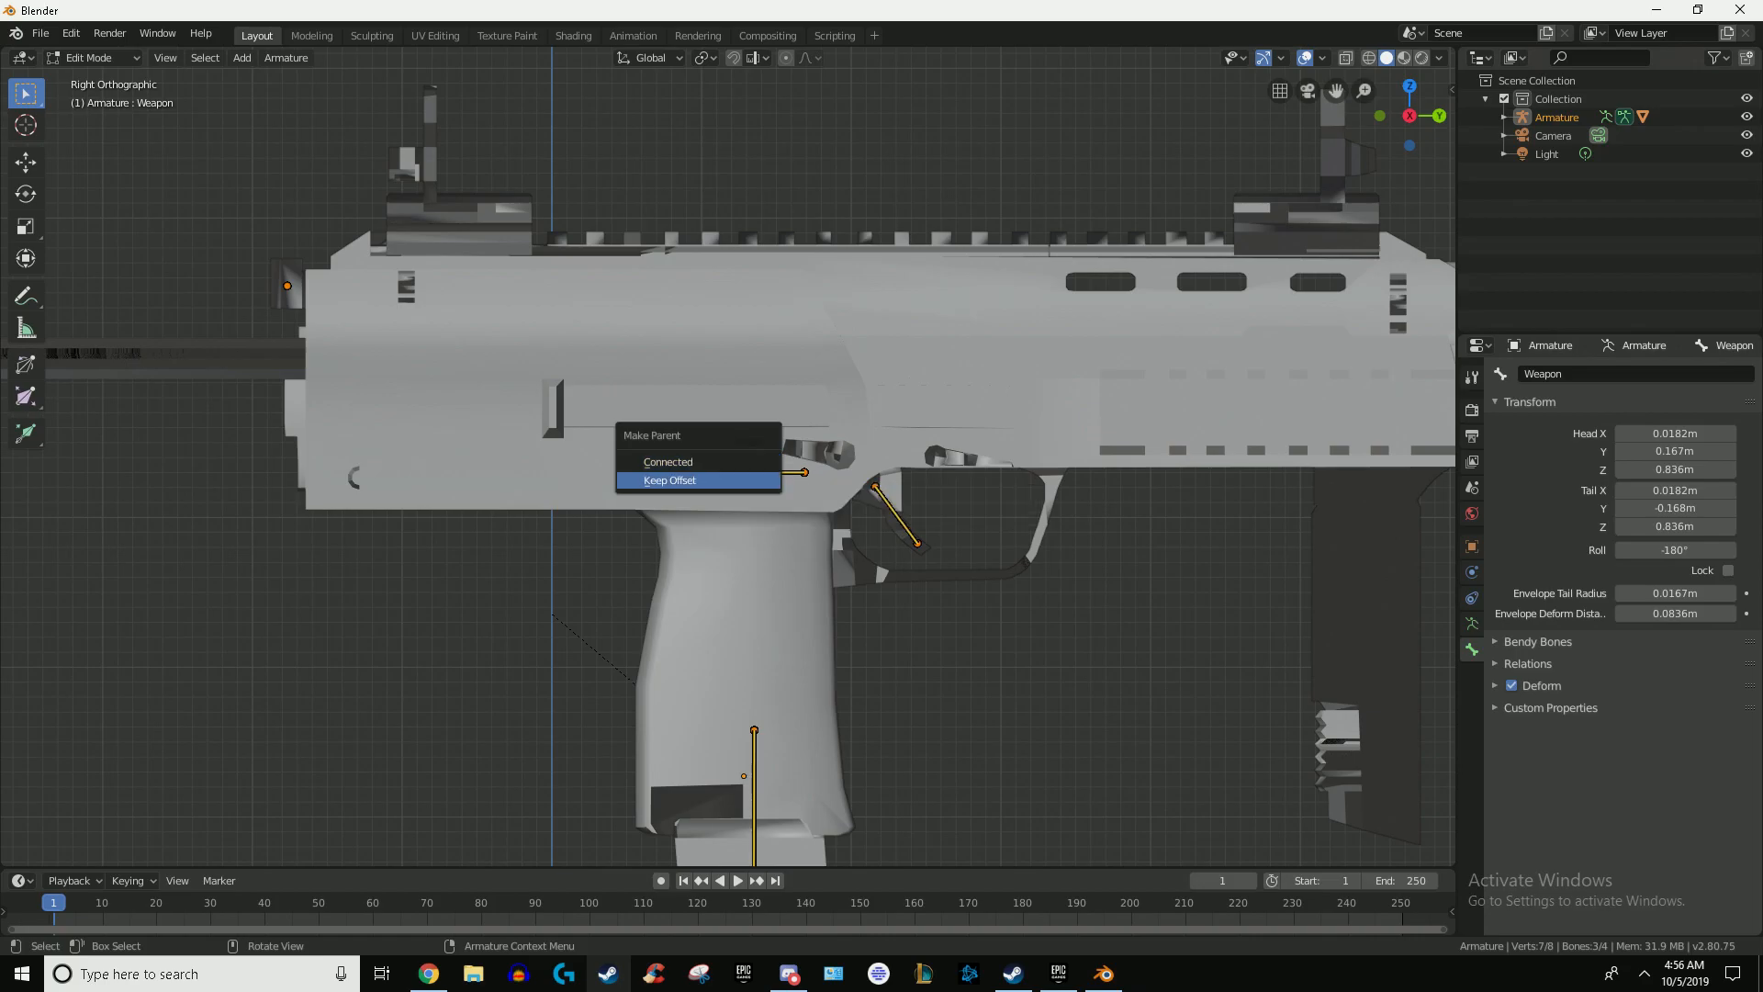
pyautogui.click(725, 477)
# Step: Test rotating the Trigger bone by about -65 degrees and moving the Magazine bone in Pose Mode, cancelling both
pyautogui.press('r')
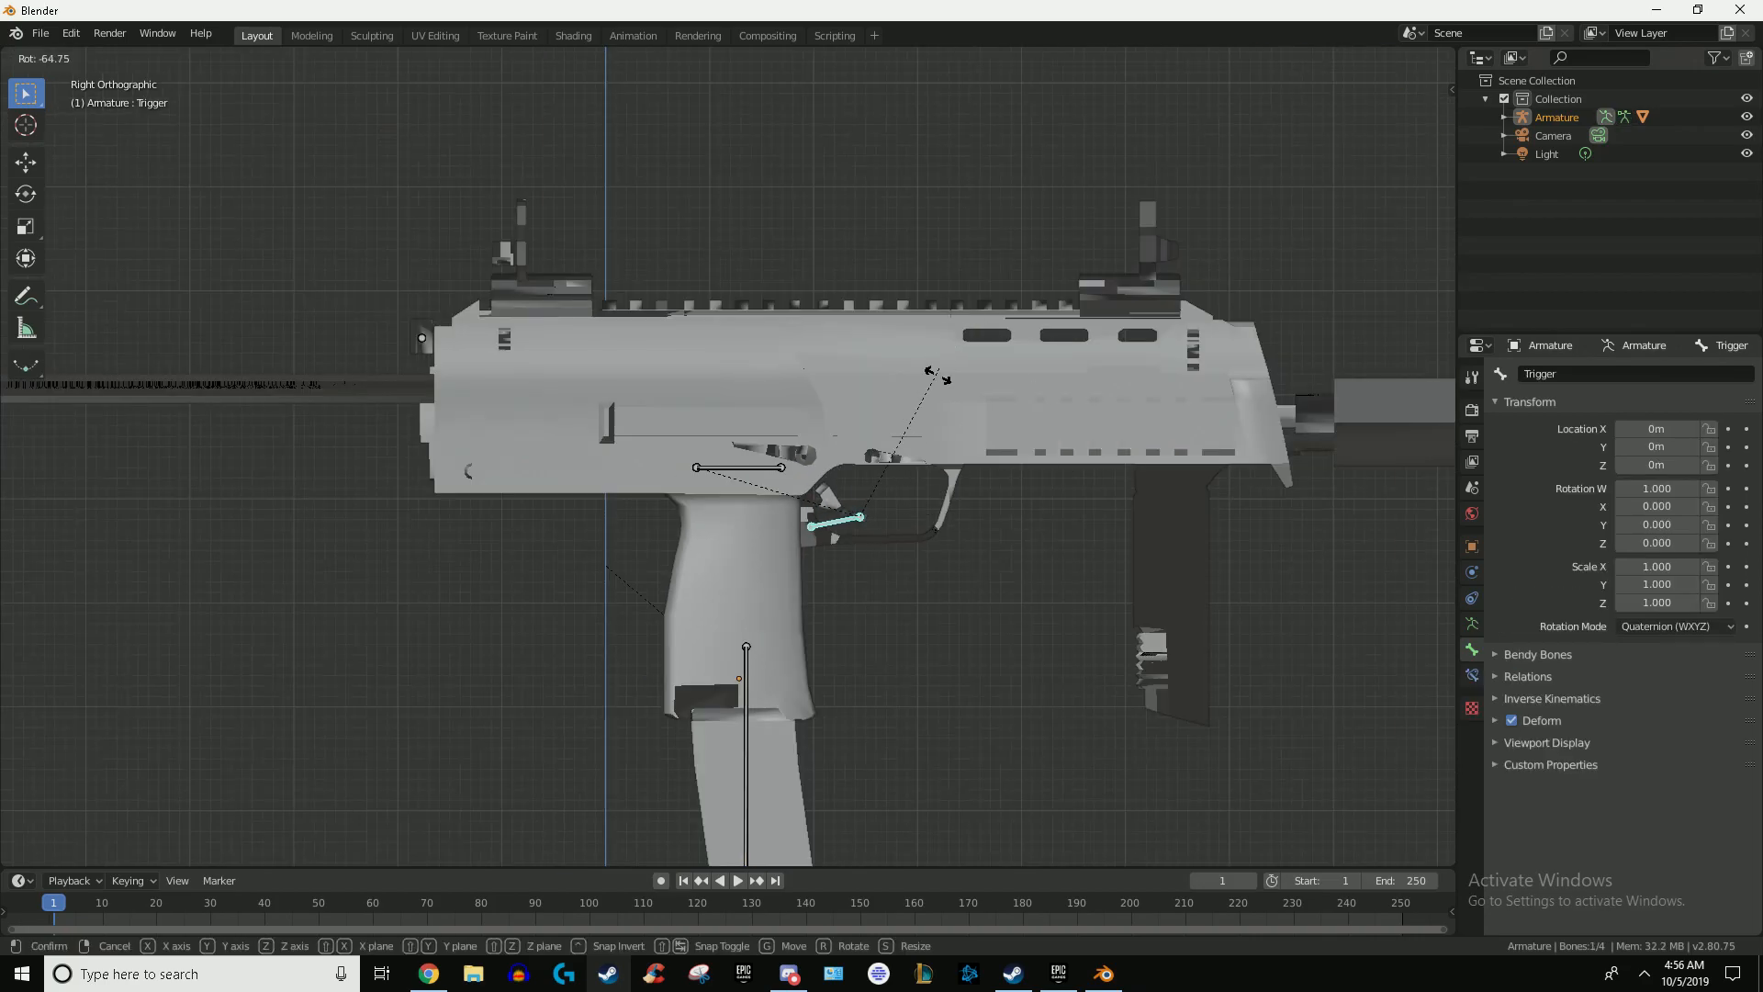
pyautogui.rightClick(936, 373)
pyautogui.click(746, 707)
pyautogui.press('g')
pyautogui.press('Escape')
# Step: Switch to Object Mode, select the MP7_OBJ mesh and open its vertex groups in Edit Mode with Weapon highlighted
pyautogui.press('Tab')
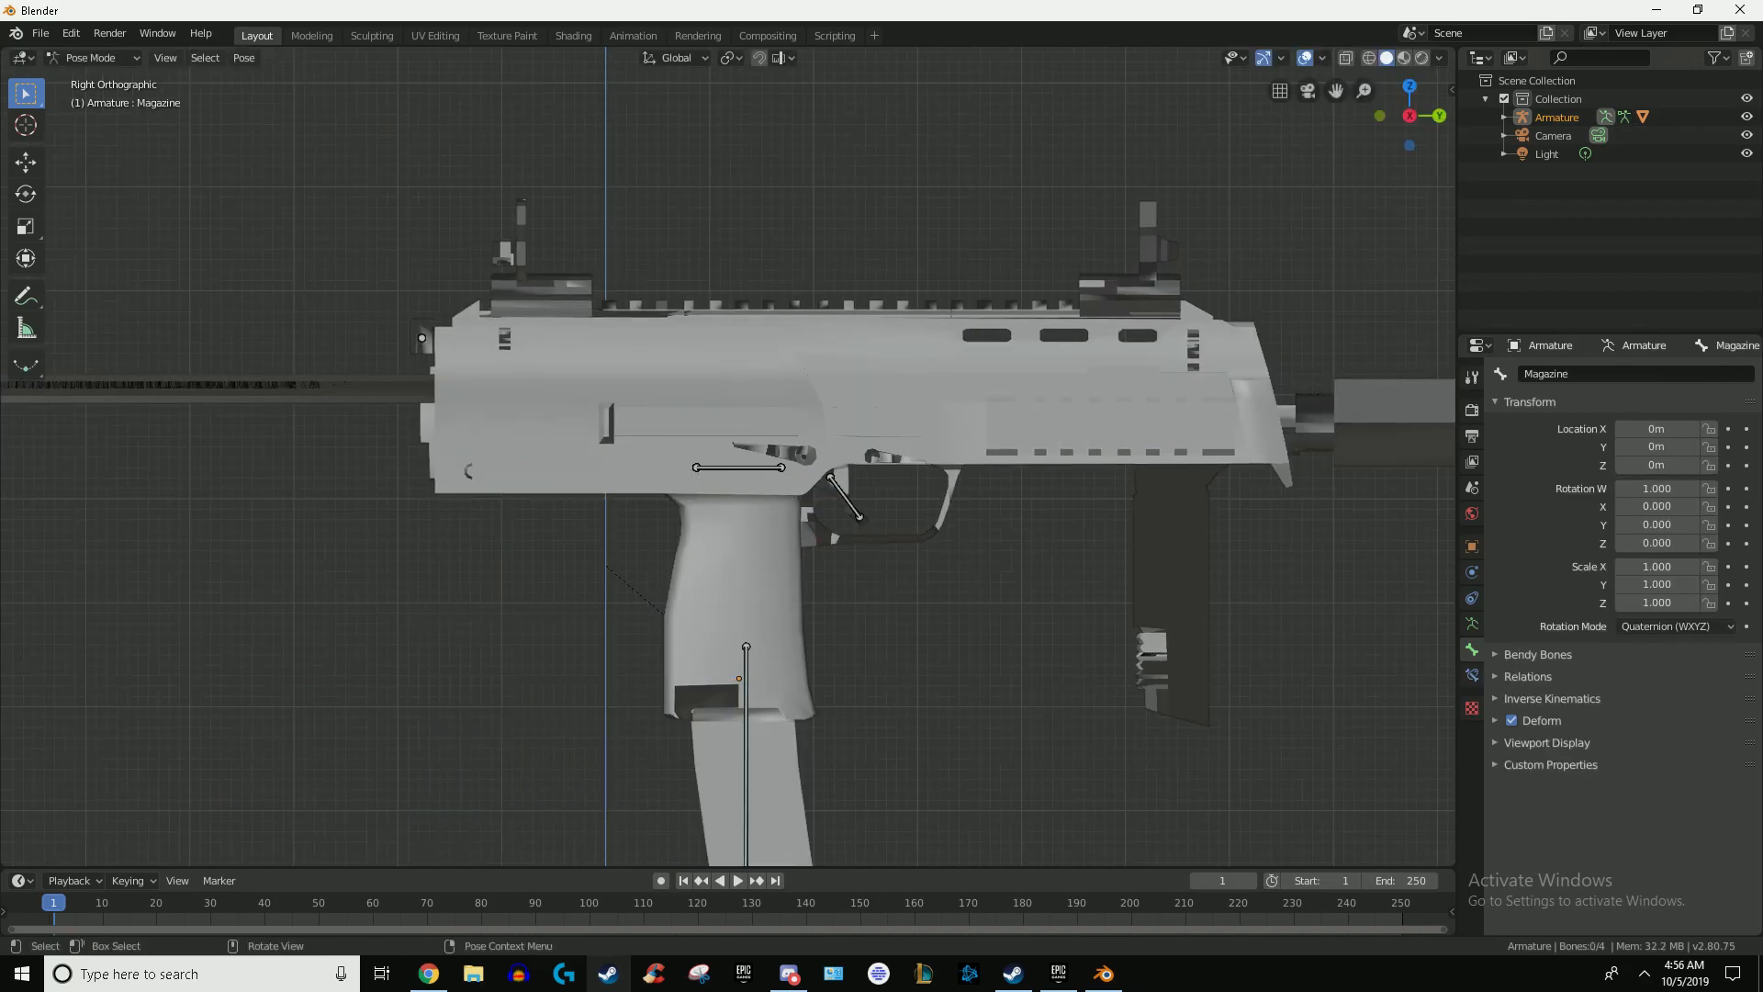
pyautogui.press('Tab')
pyautogui.click(97, 58)
pyautogui.click(92, 78)
pyautogui.click(551, 377)
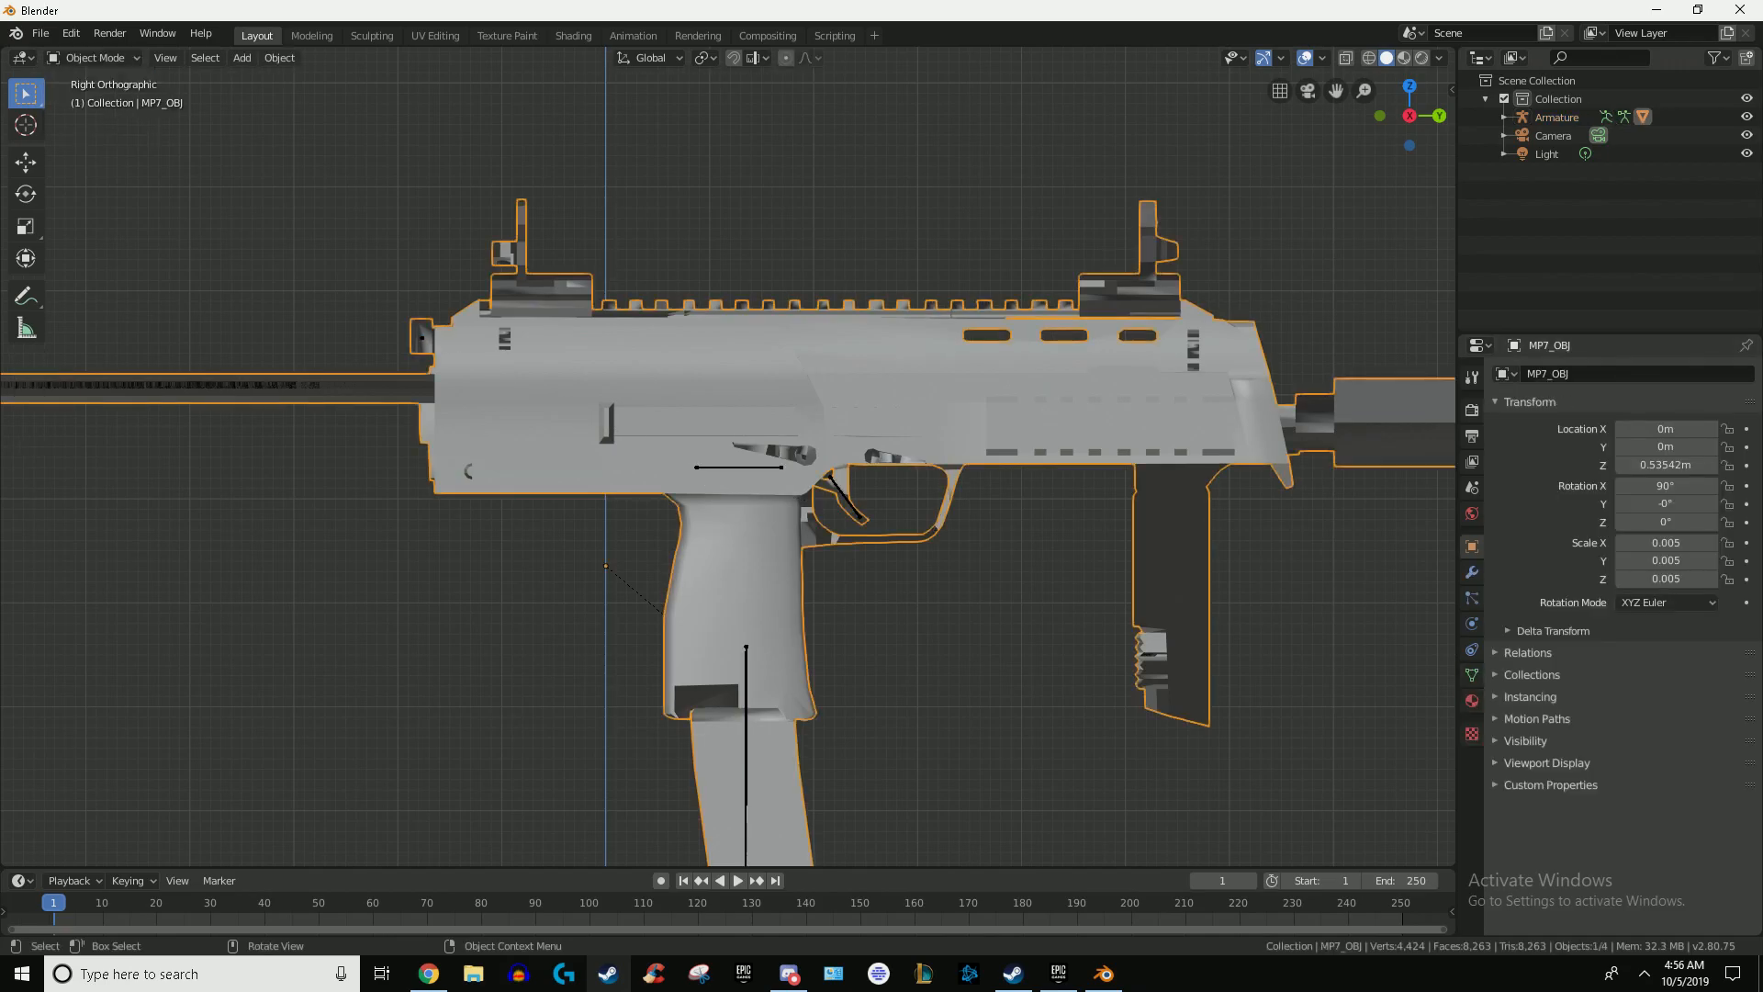
pyautogui.click(1472, 675)
pyautogui.press('Tab')
pyautogui.keyDown('shift'); pyautogui.moveTo(1010, 551); pyautogui.dragTo(847, 542, button='middle'); pyautogui.keyUp('shift')
pyautogui.click(1552, 434)
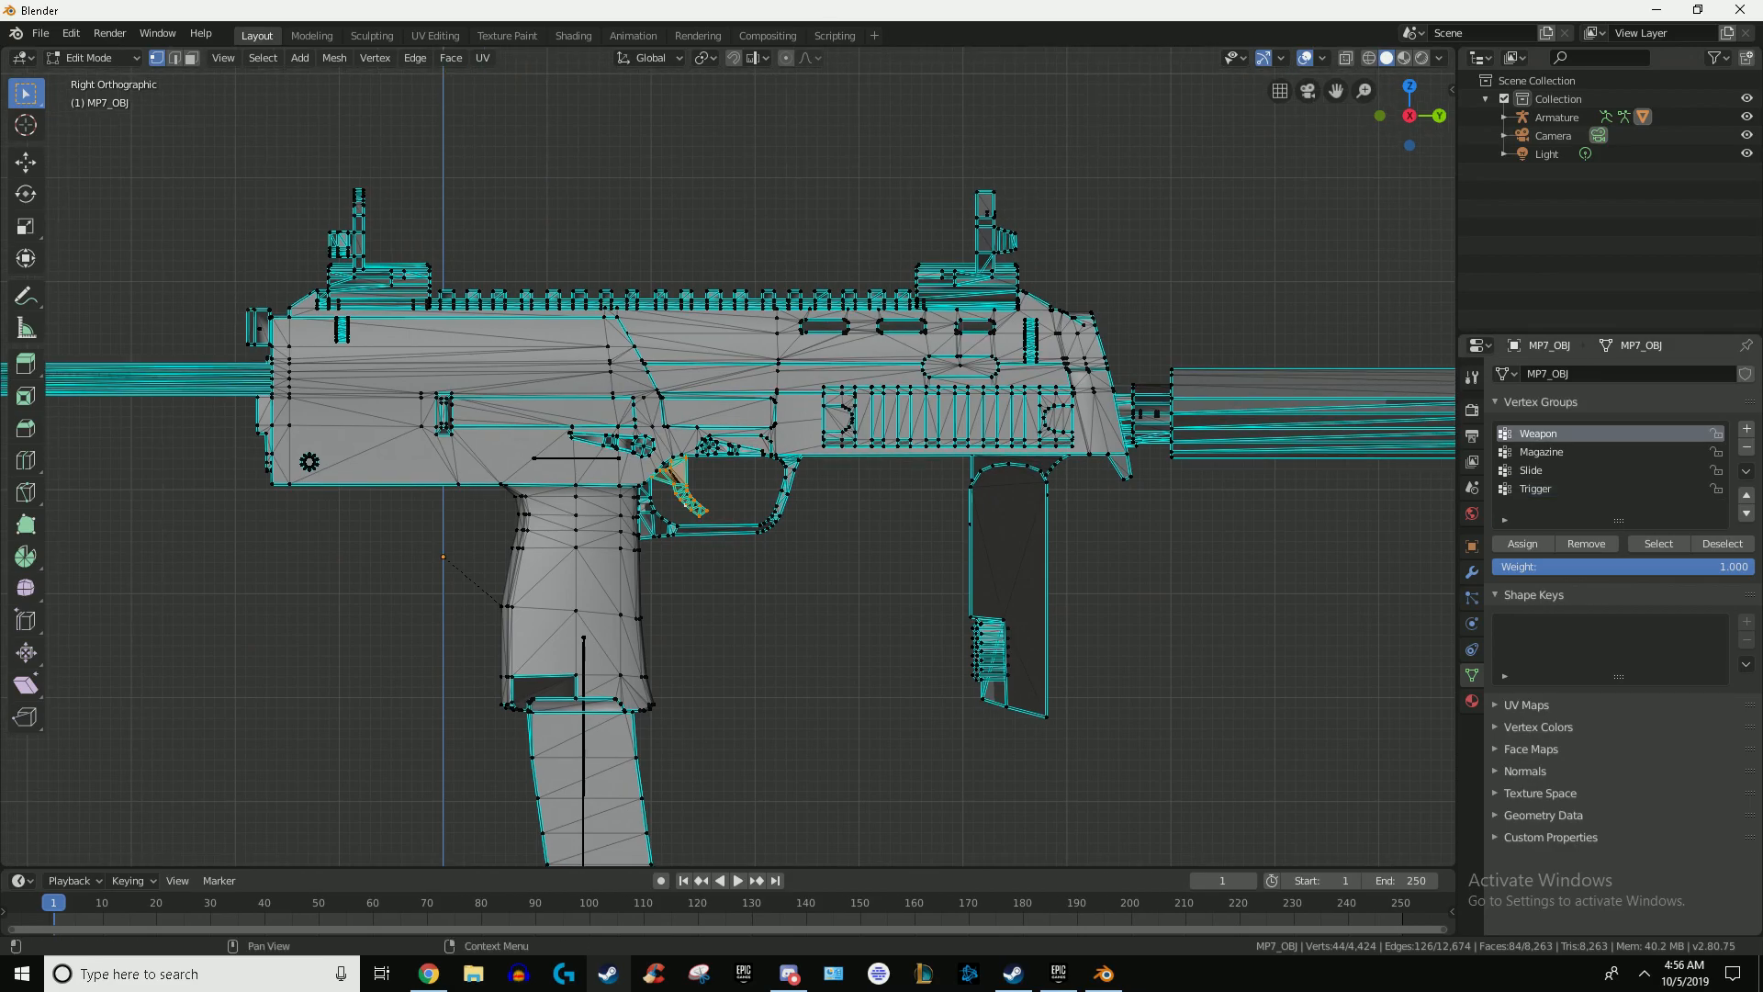
# Step: Clear the trigger selection and select only the vertices assigned to the Magazine group to check them
pyautogui.click(1550, 452)
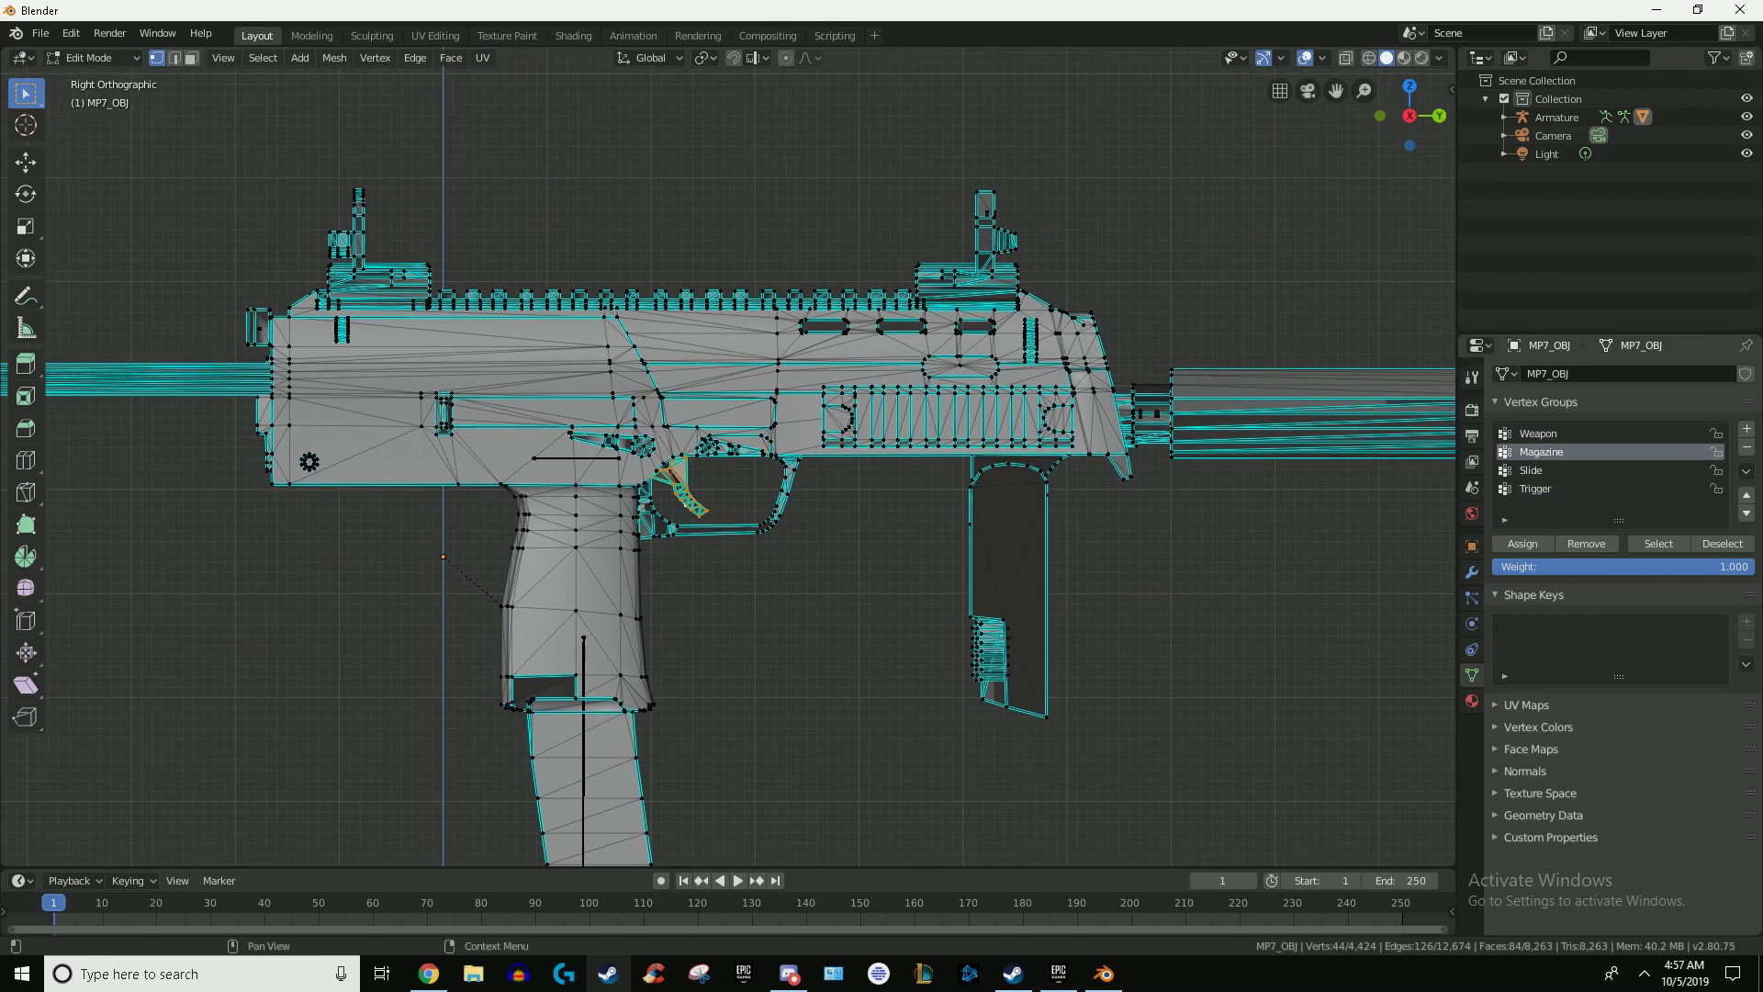
pyautogui.click(1658, 544)
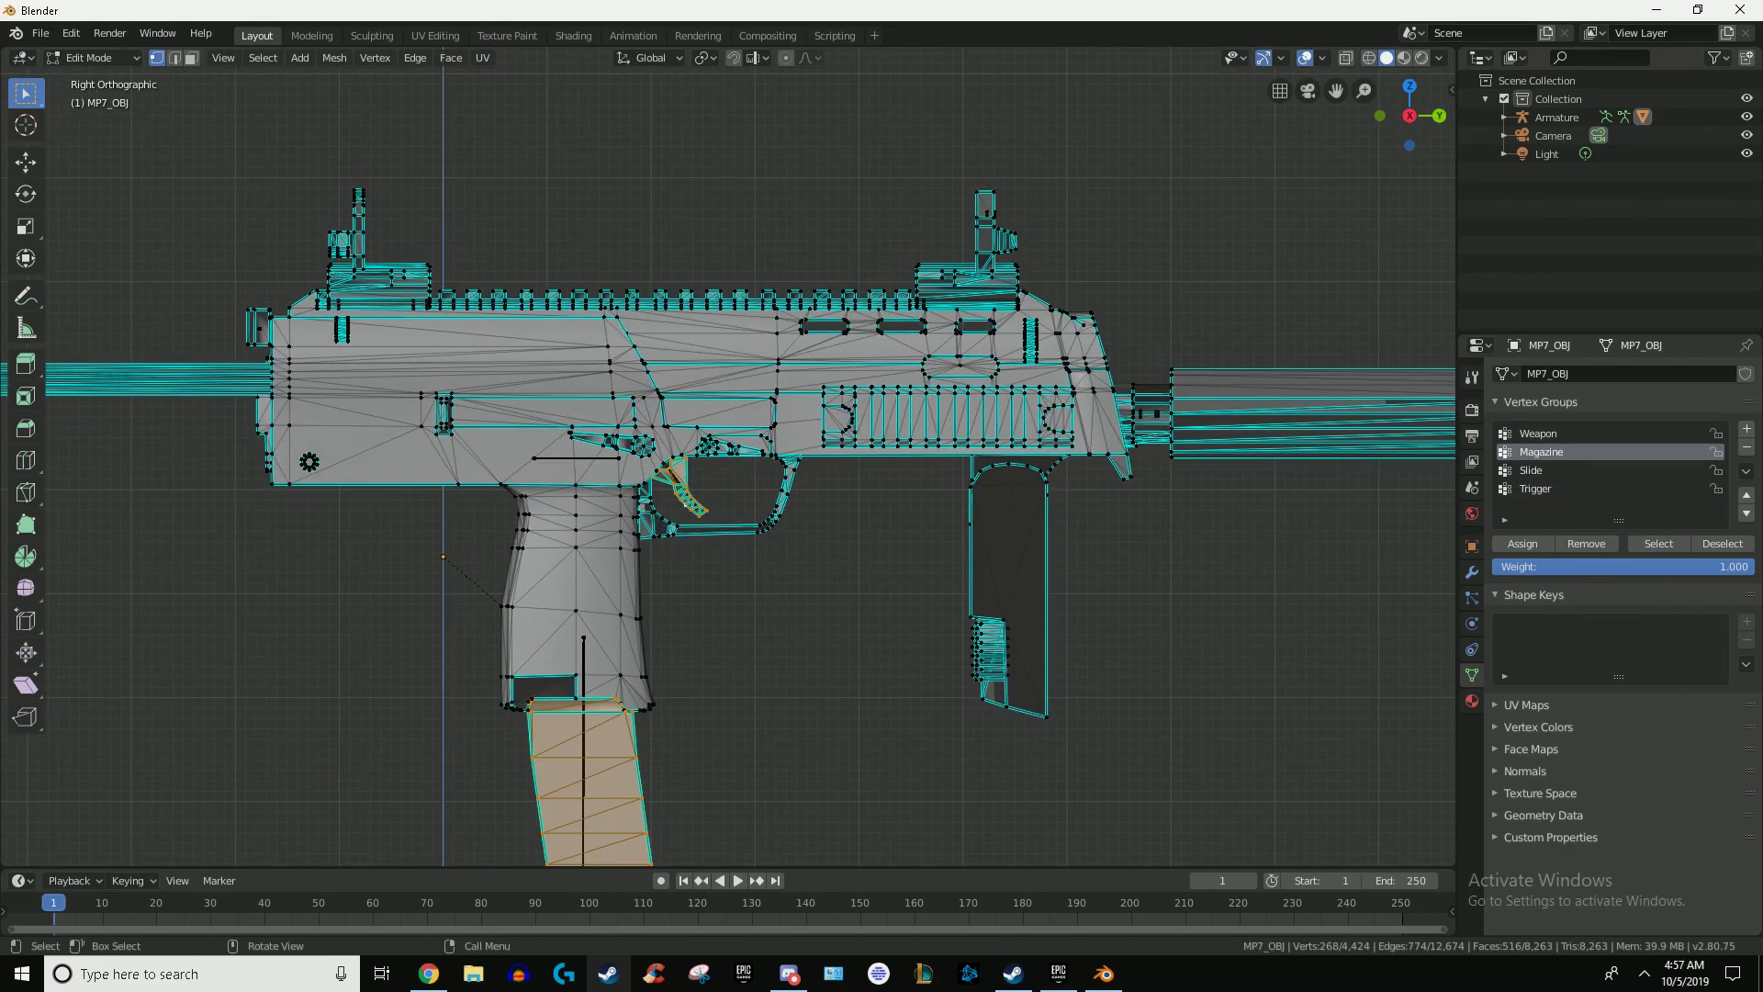
pyautogui.hotkey('alt', 'a')
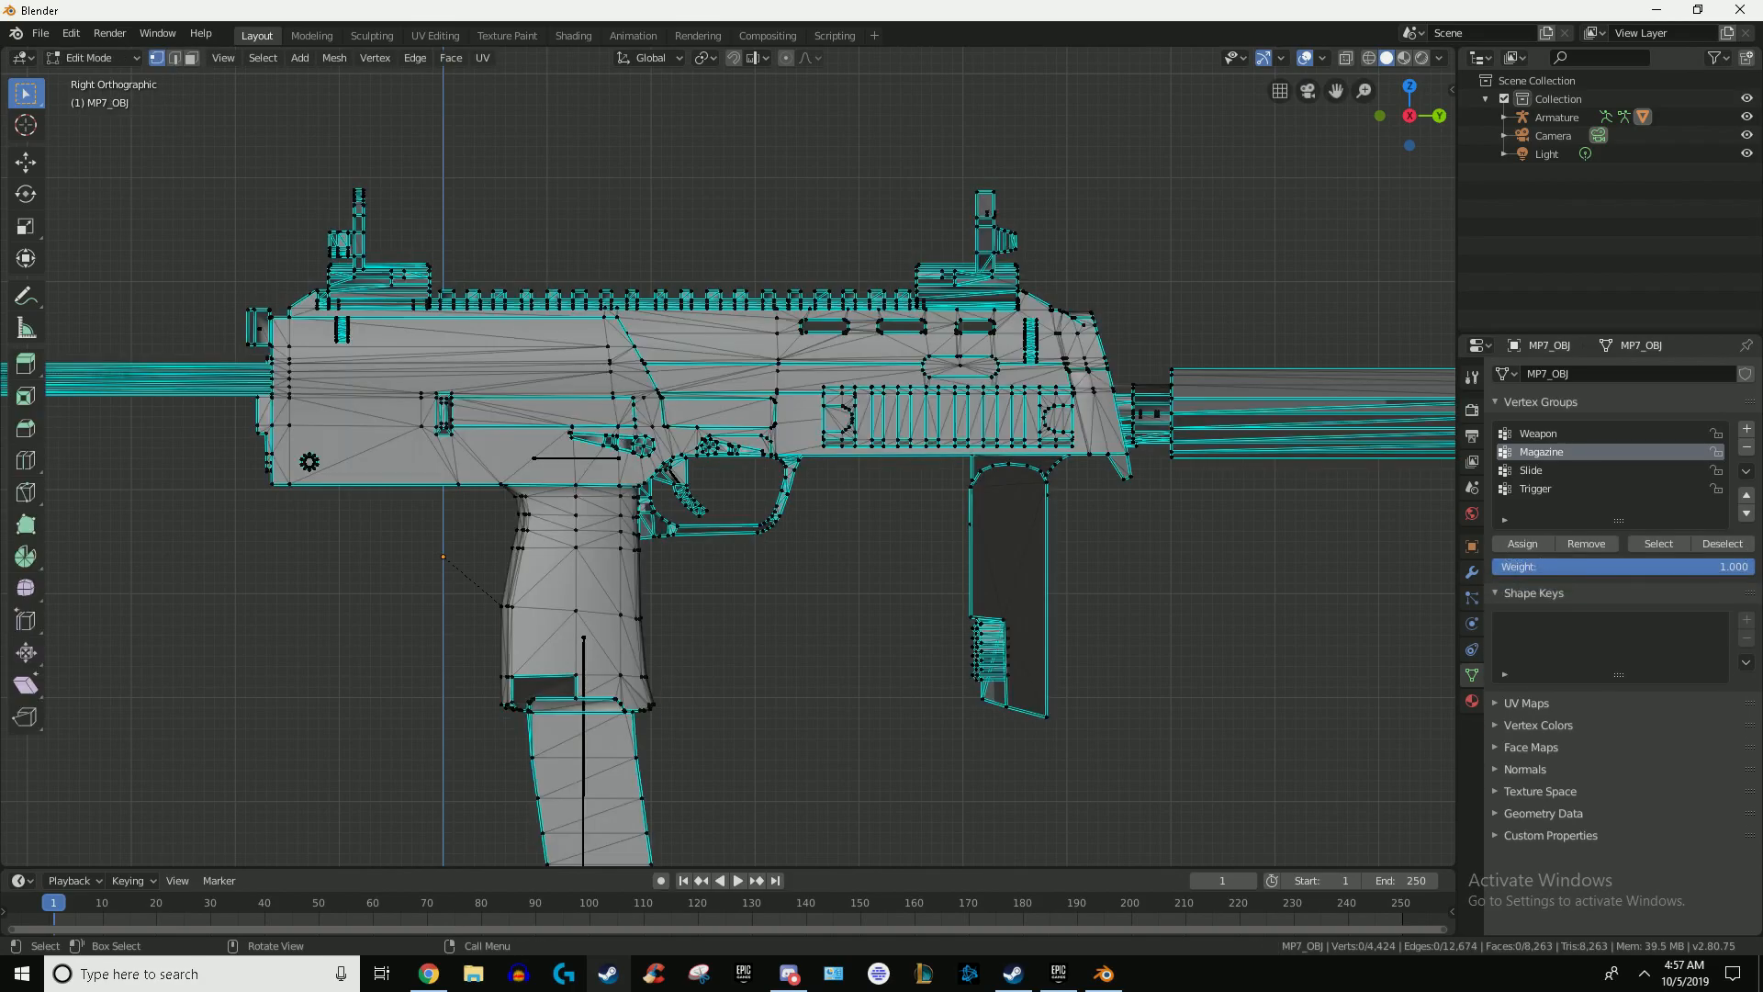
pyautogui.click(1658, 543)
pyautogui.keyDown('shift'); pyautogui.moveTo(918, 643); pyautogui.dragTo(1042, 510, button='middle'); pyautogui.keyUp('shift')
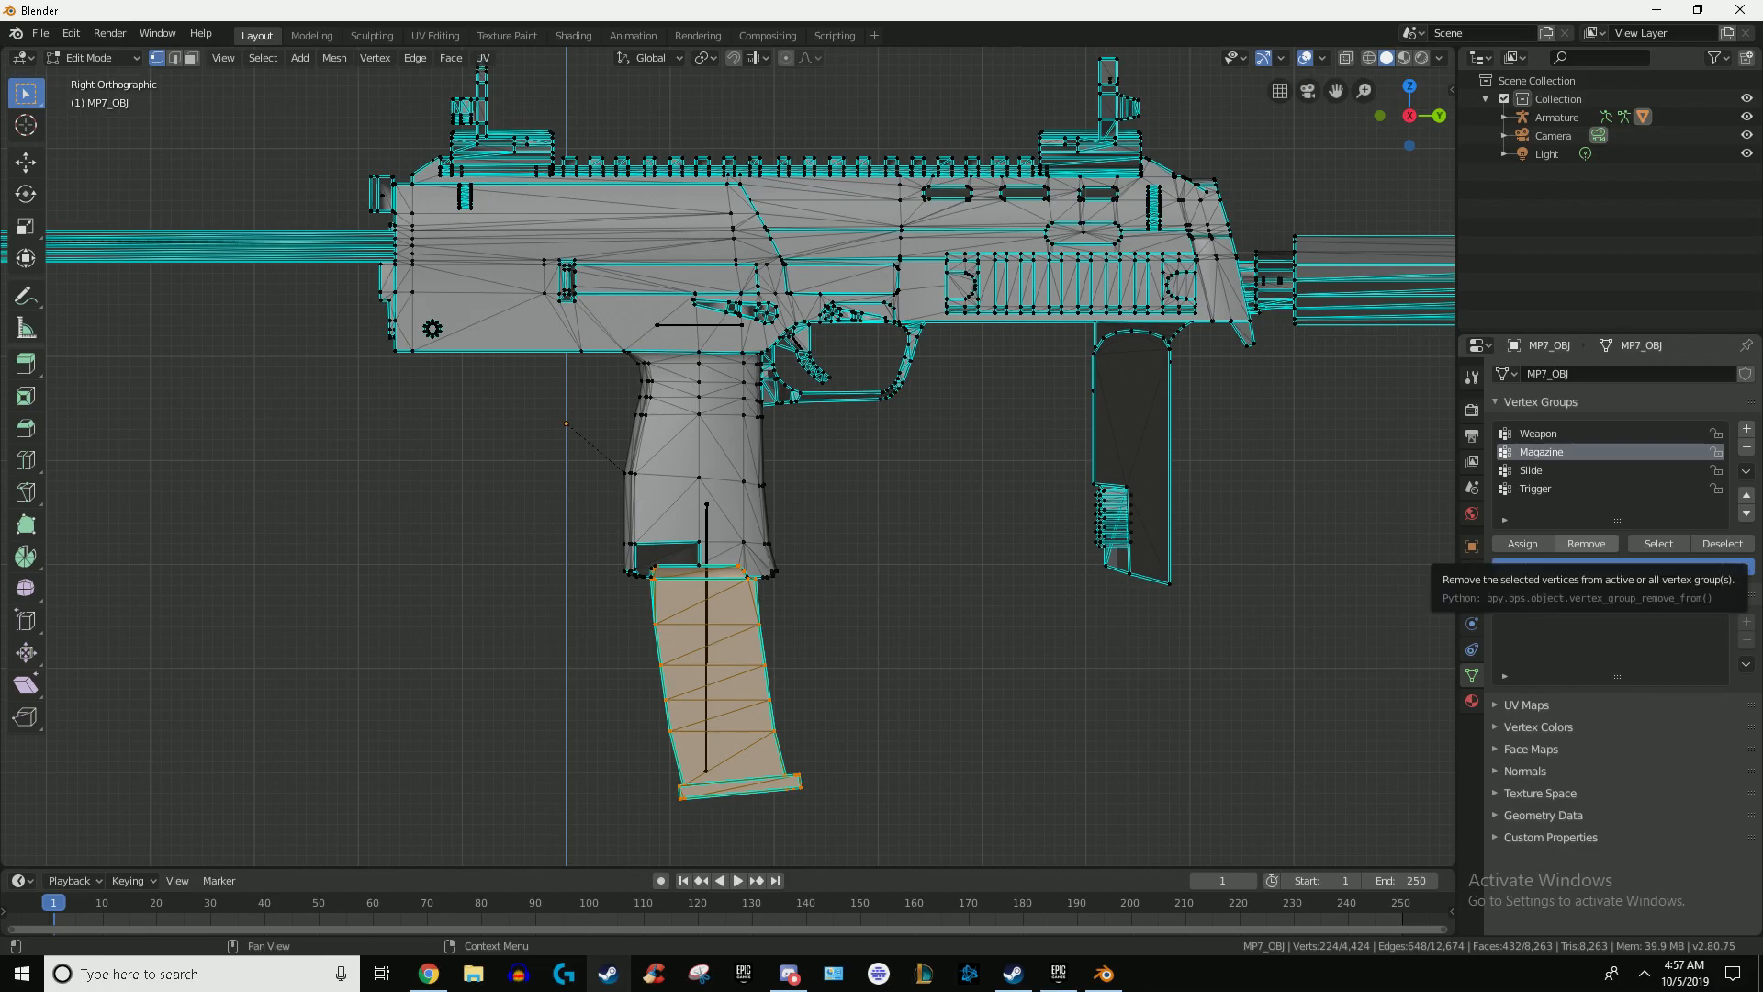
# Step: Add the vertices of the Slide and Trigger groups to the selection to check them, and make the Weapon group active
pyautogui.click(1561, 433)
pyautogui.click(1561, 470)
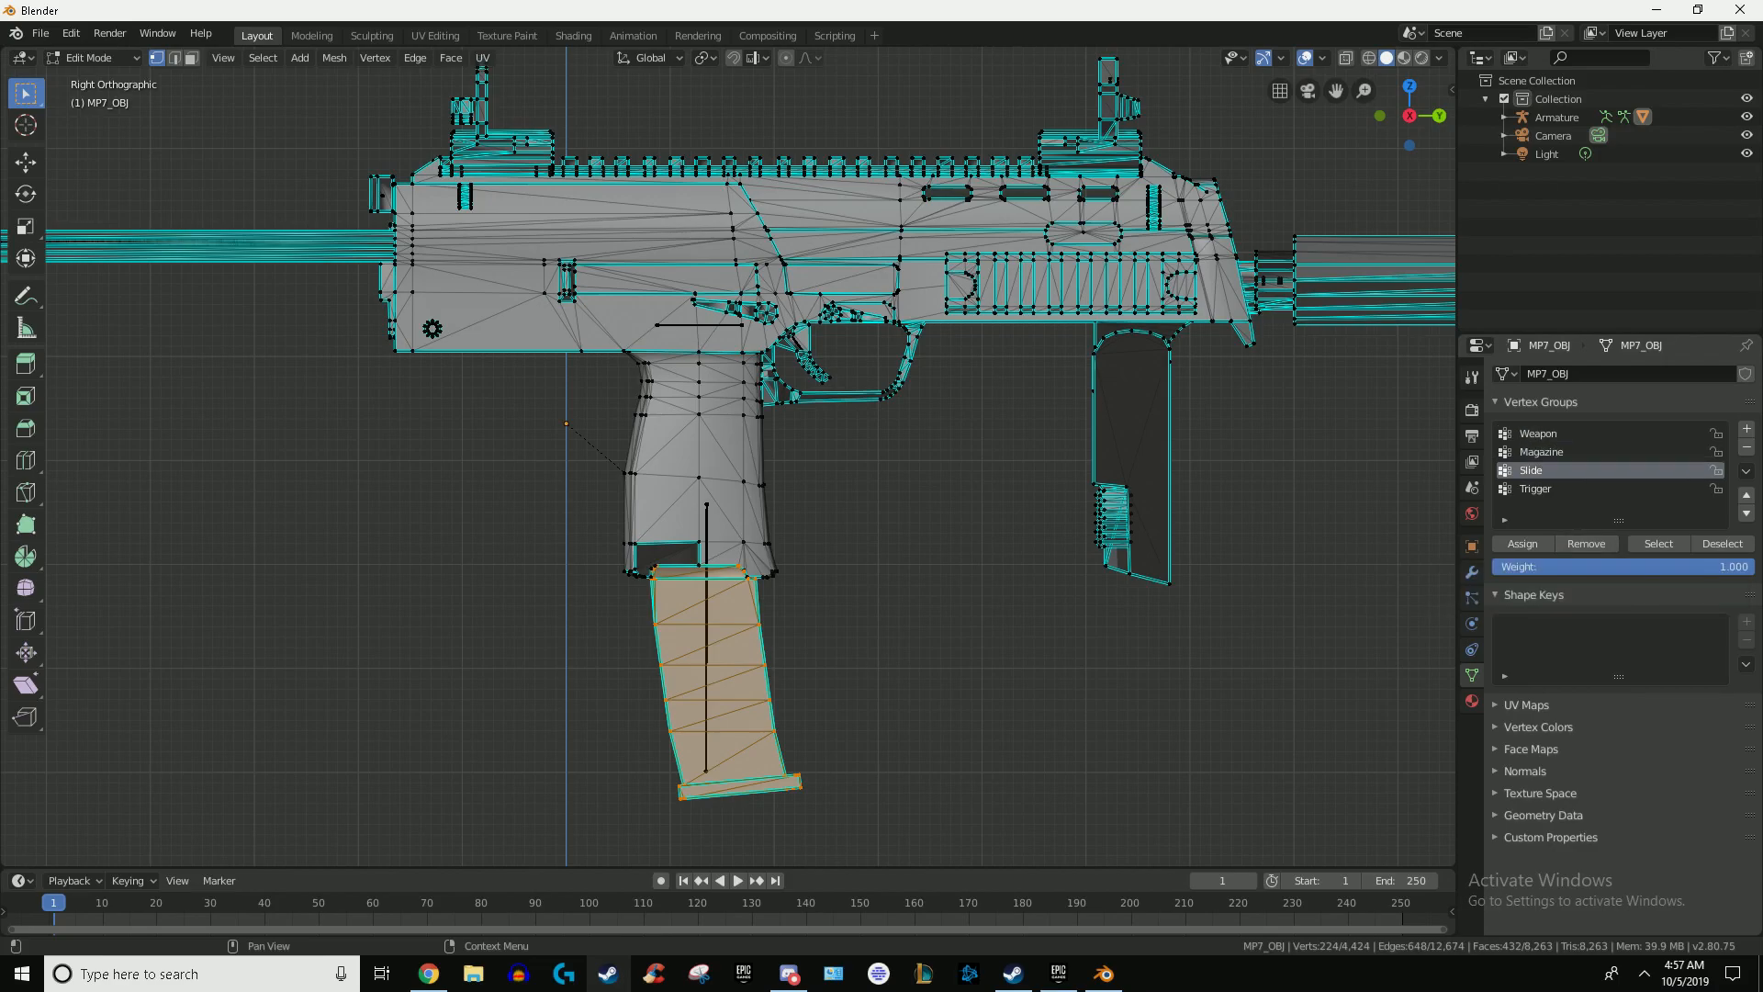
pyautogui.click(1659, 543)
pyautogui.click(1562, 489)
pyautogui.click(1658, 544)
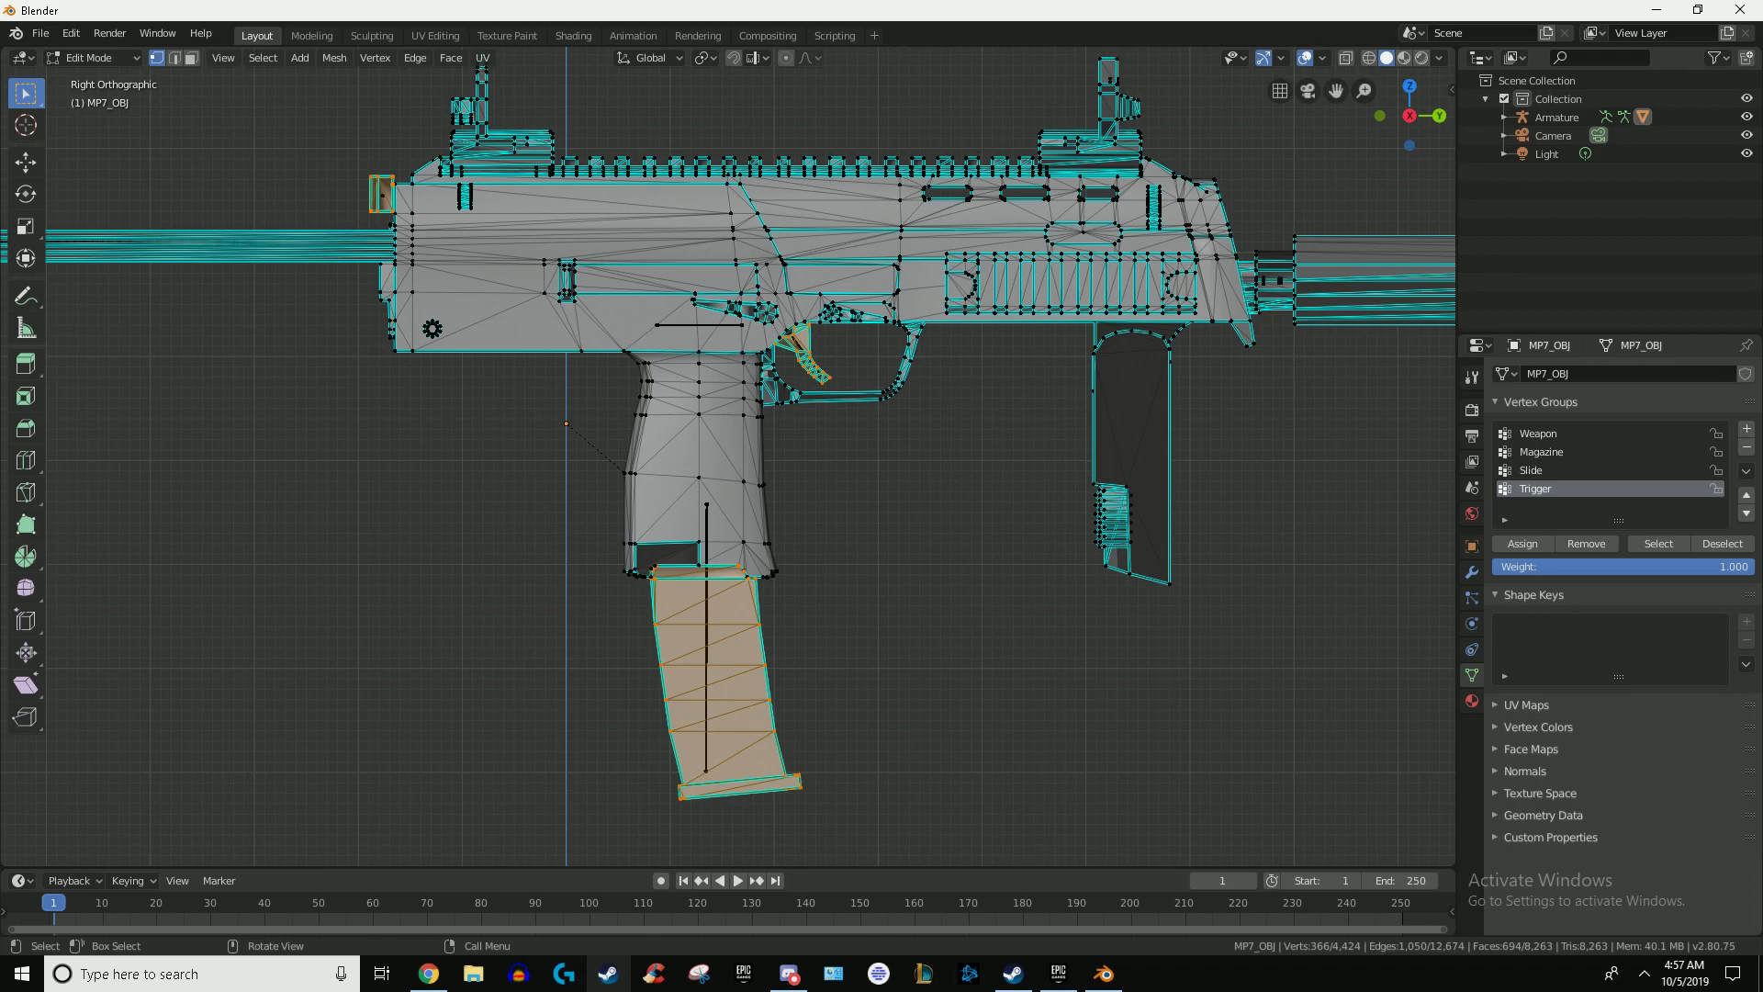
pyautogui.click(1561, 451)
pyautogui.click(1561, 434)
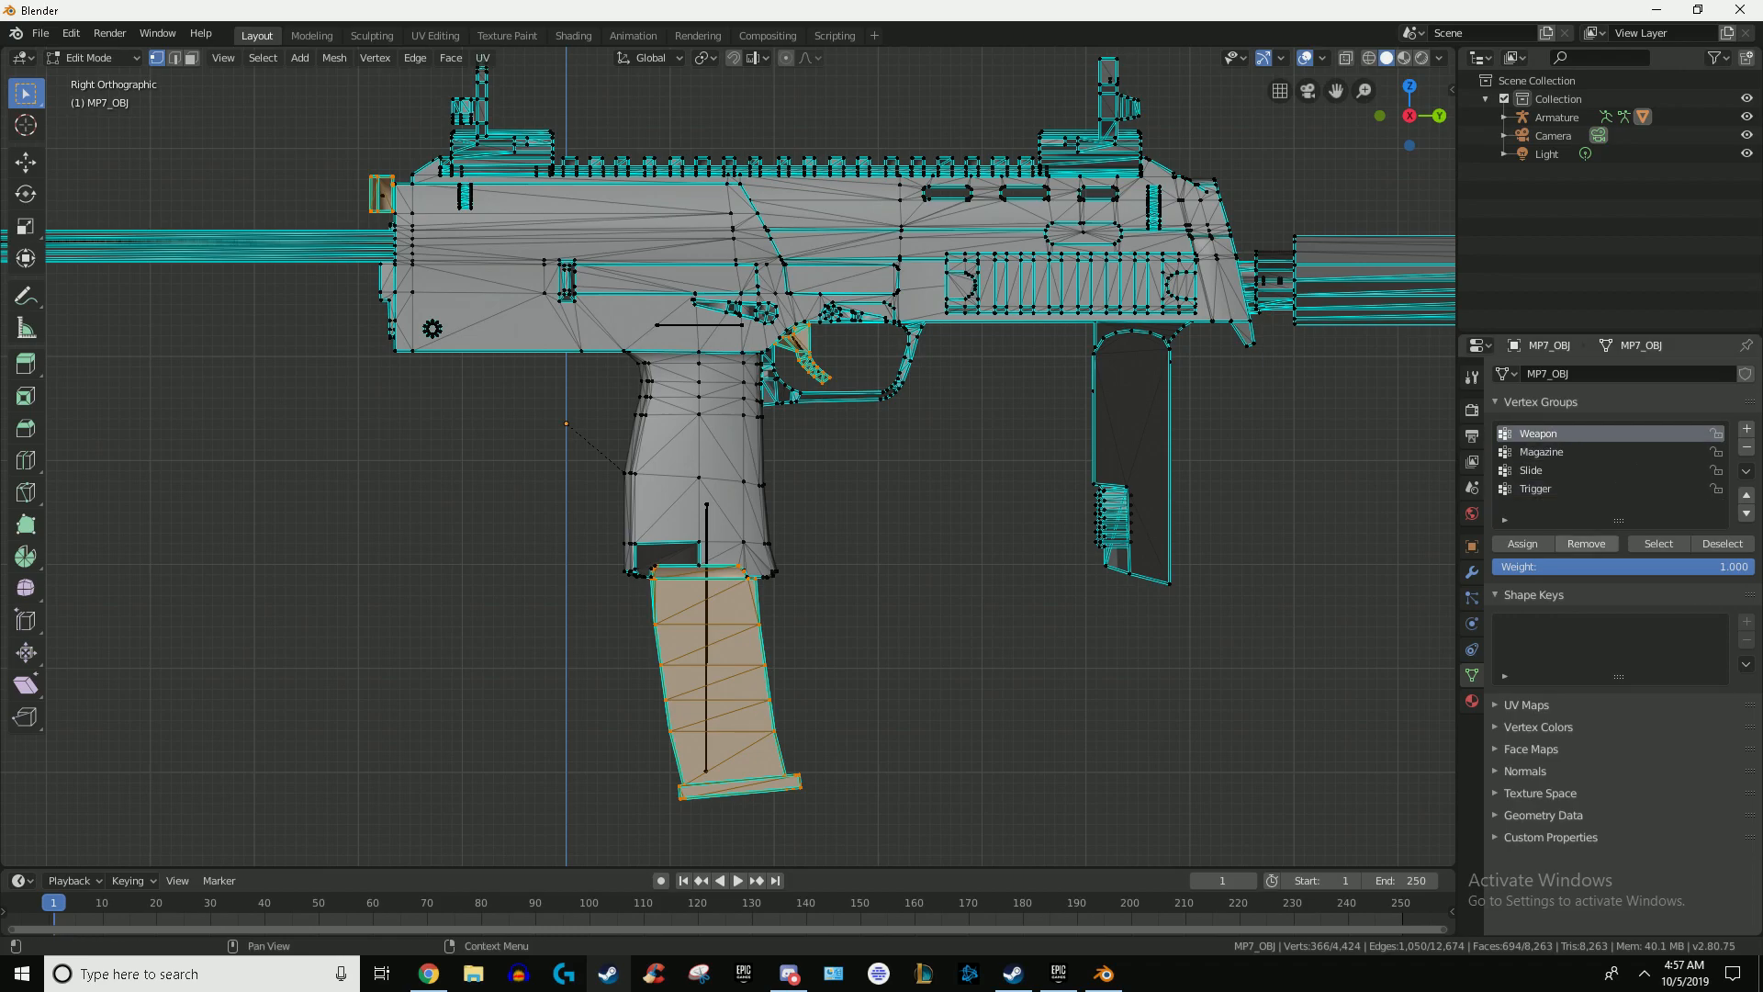
pyautogui.scroll(3, 728, 458)
pyautogui.scroll(-5, 729, 457)
pyautogui.scroll(4, 728, 457)
# Step: Leave the mesh's Edit Mode, select the armature and switch it to Pose Mode
pyautogui.press('Tab')
pyautogui.scroll(-4, 728, 457)
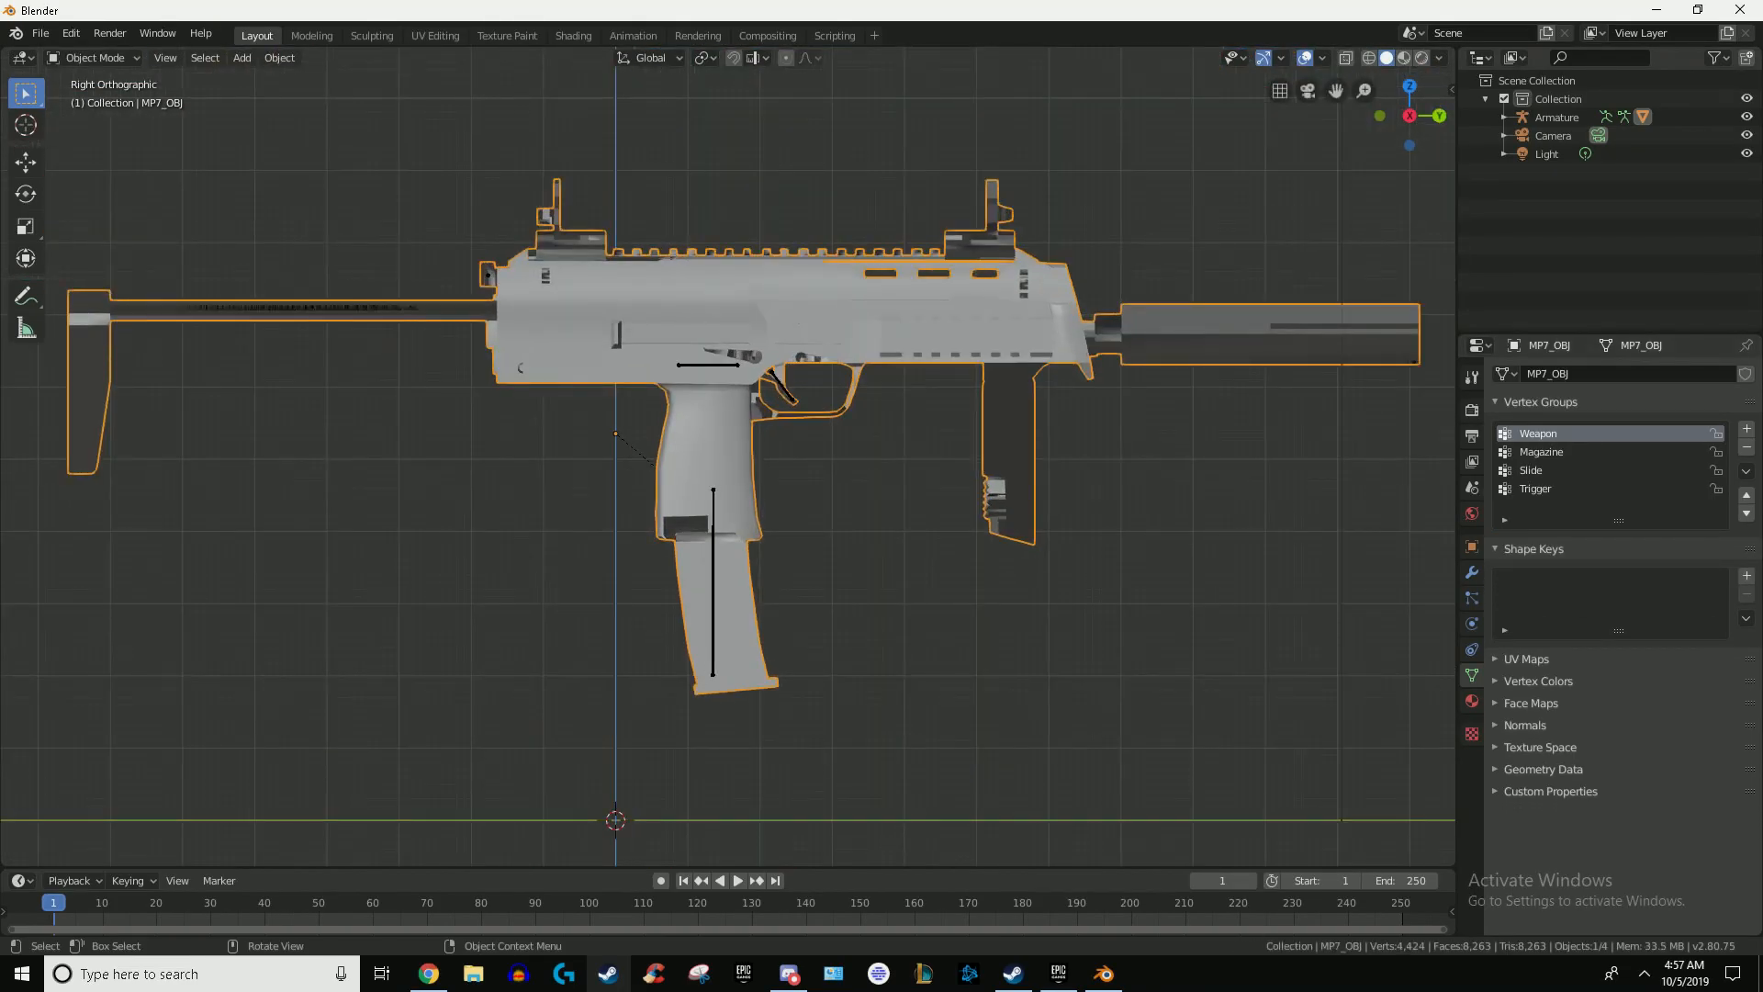
pyautogui.click(713, 588)
pyautogui.click(91, 58)
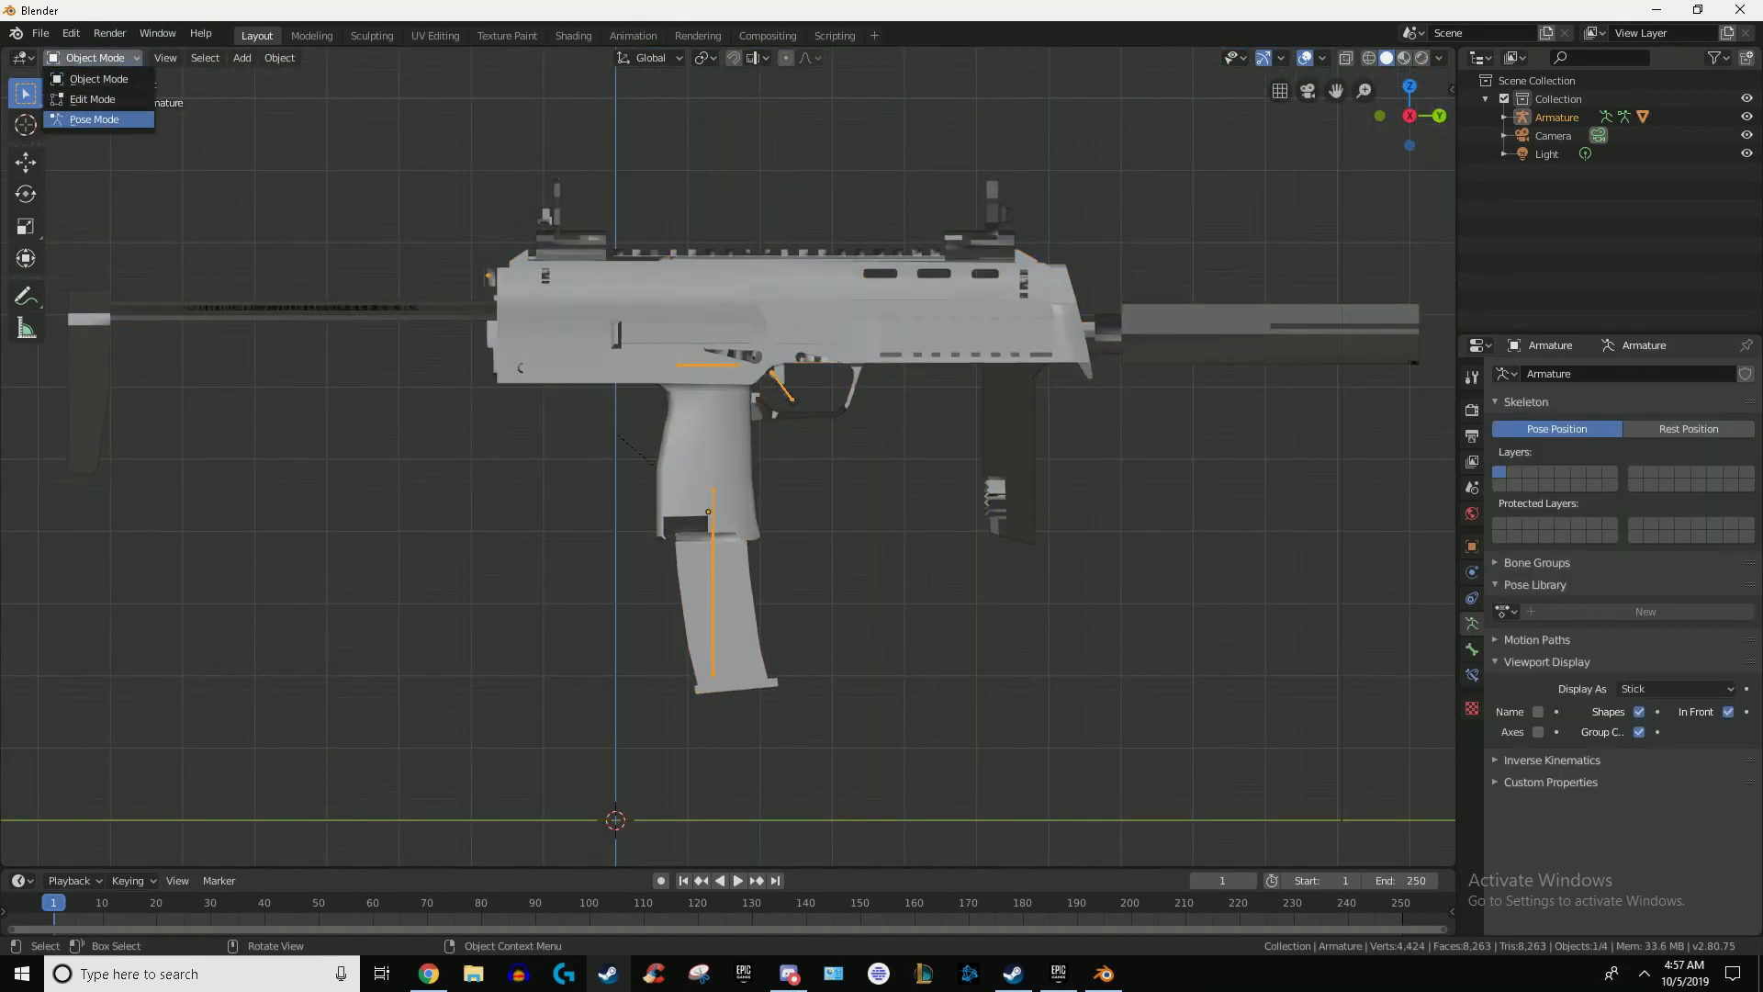
pyautogui.click(92, 120)
# Step: Test moving the Magazine bone and rotating the Trigger bone by about 68 degrees, cancelling both
pyautogui.click(714, 588)
pyautogui.press('g')
pyautogui.press('Escape')
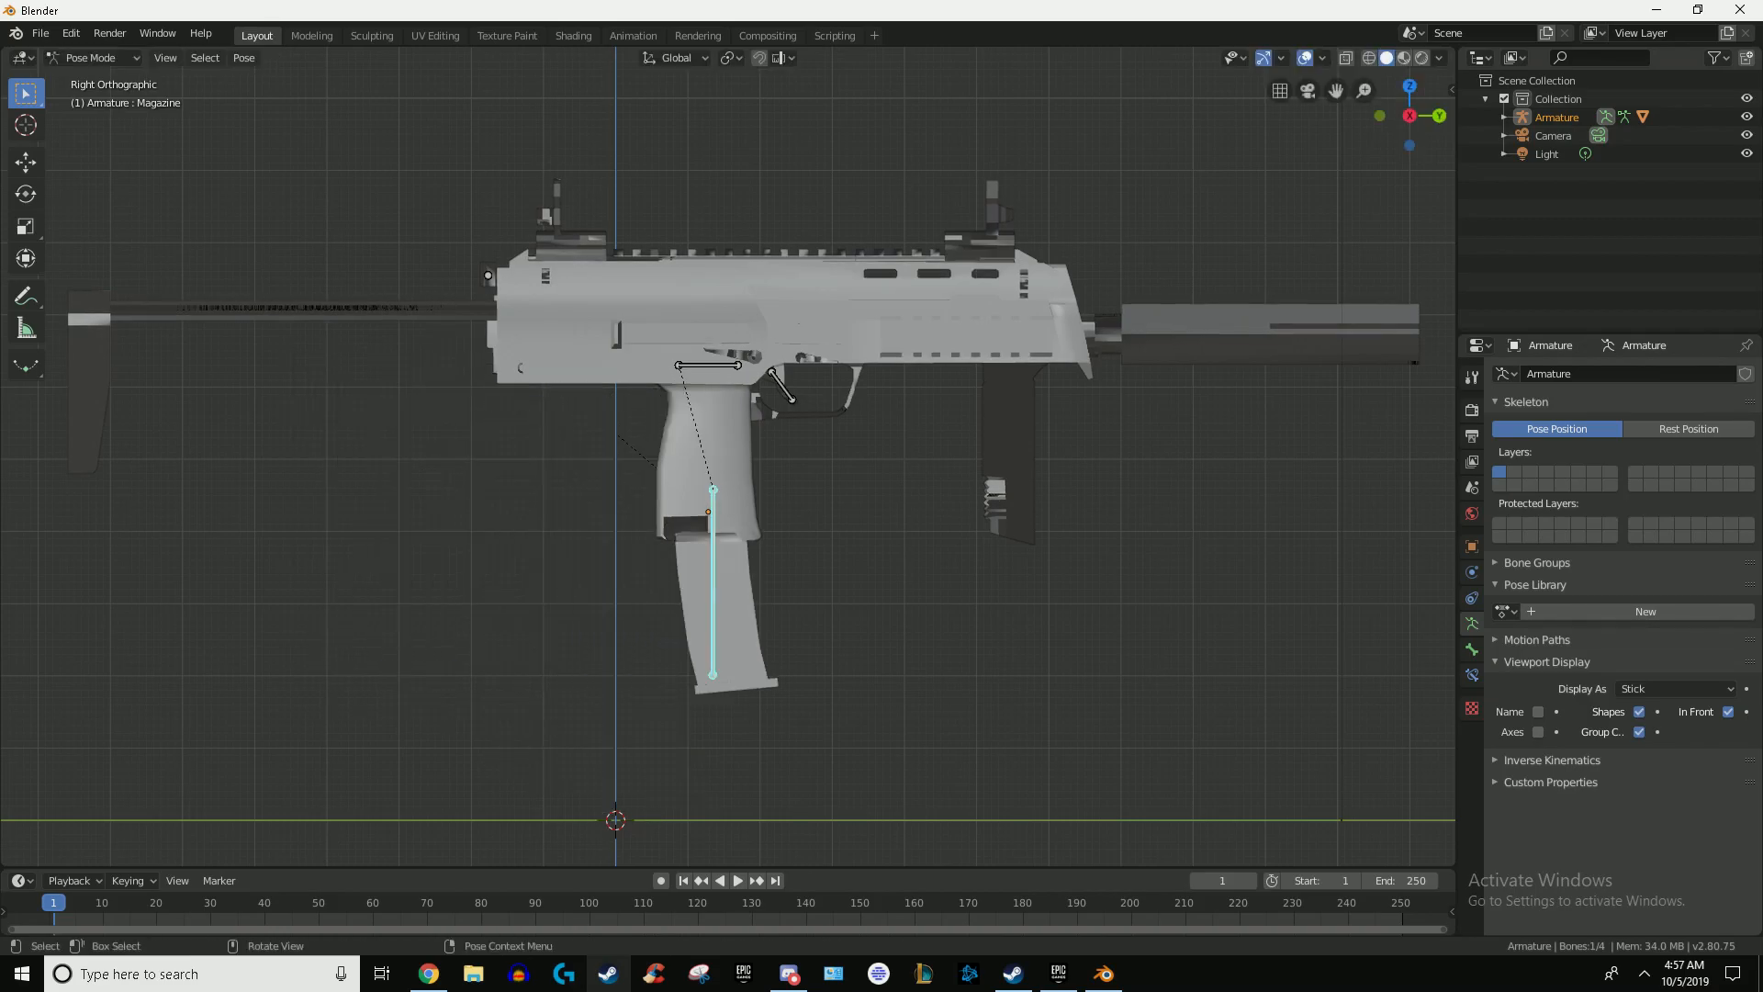
pyautogui.click(783, 388)
pyautogui.press('r')
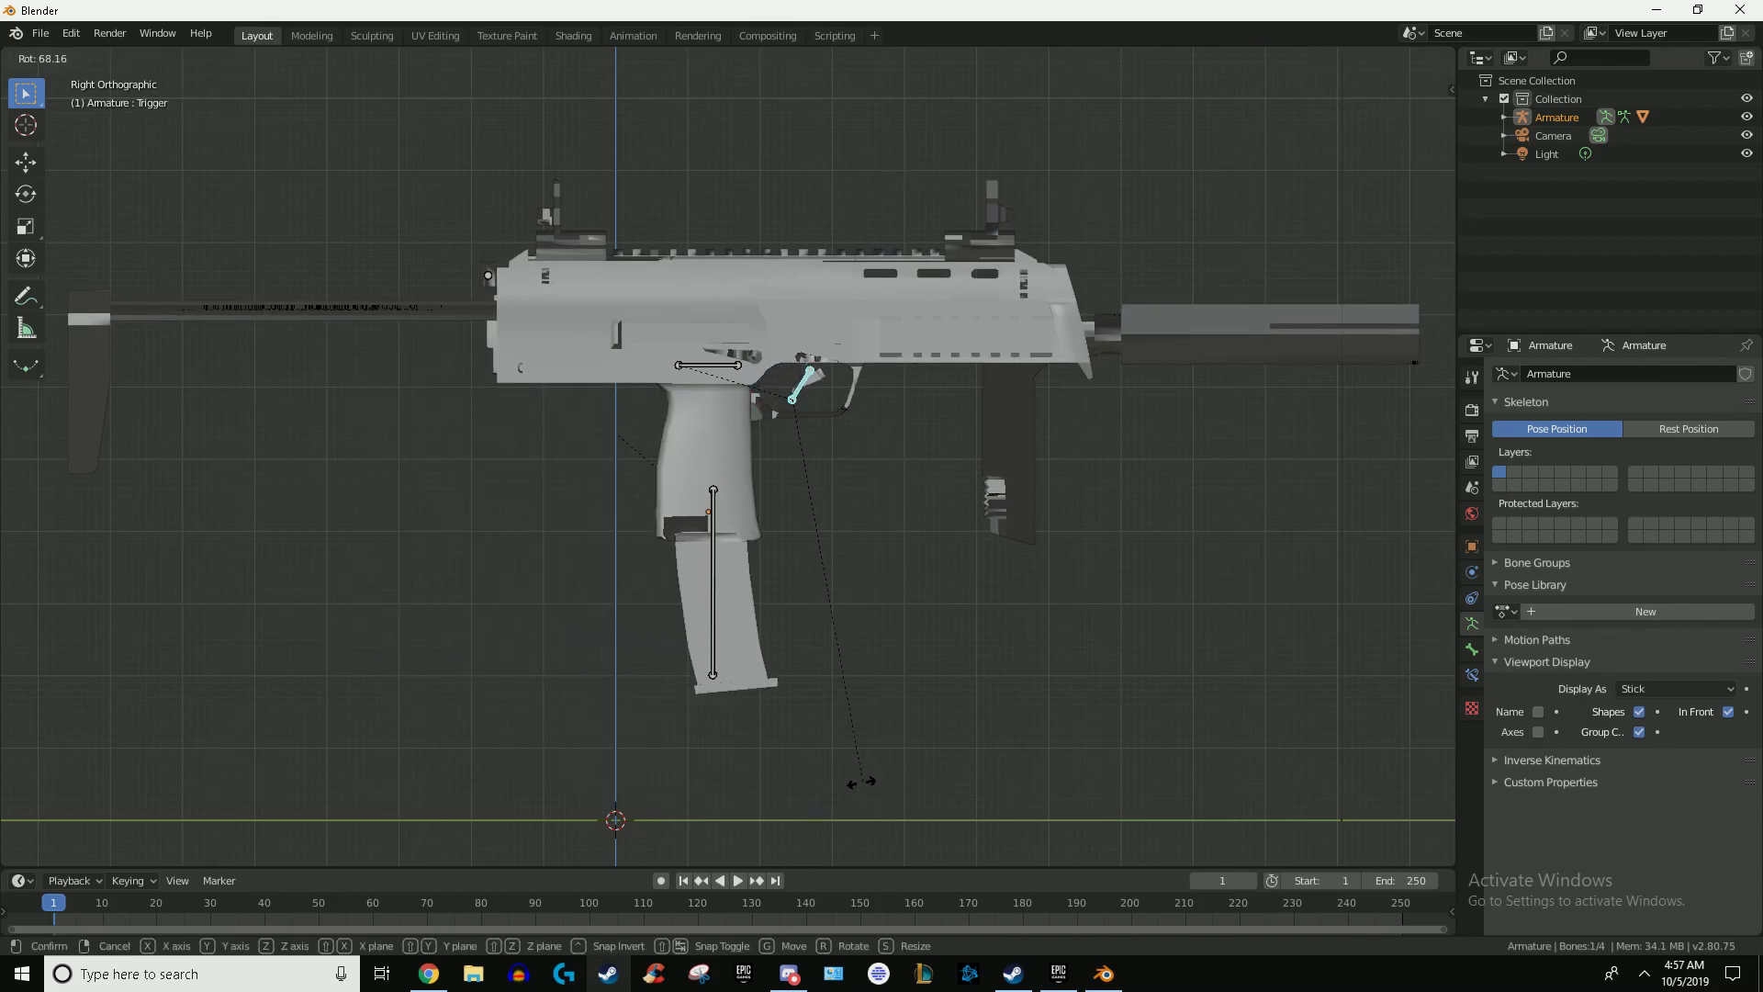
pyautogui.press('Escape')
# Step: Select the Slide bone, test moving the Weapon bone and the Magazine bone, and cancel both moves
pyautogui.scroll(5, 728, 456)
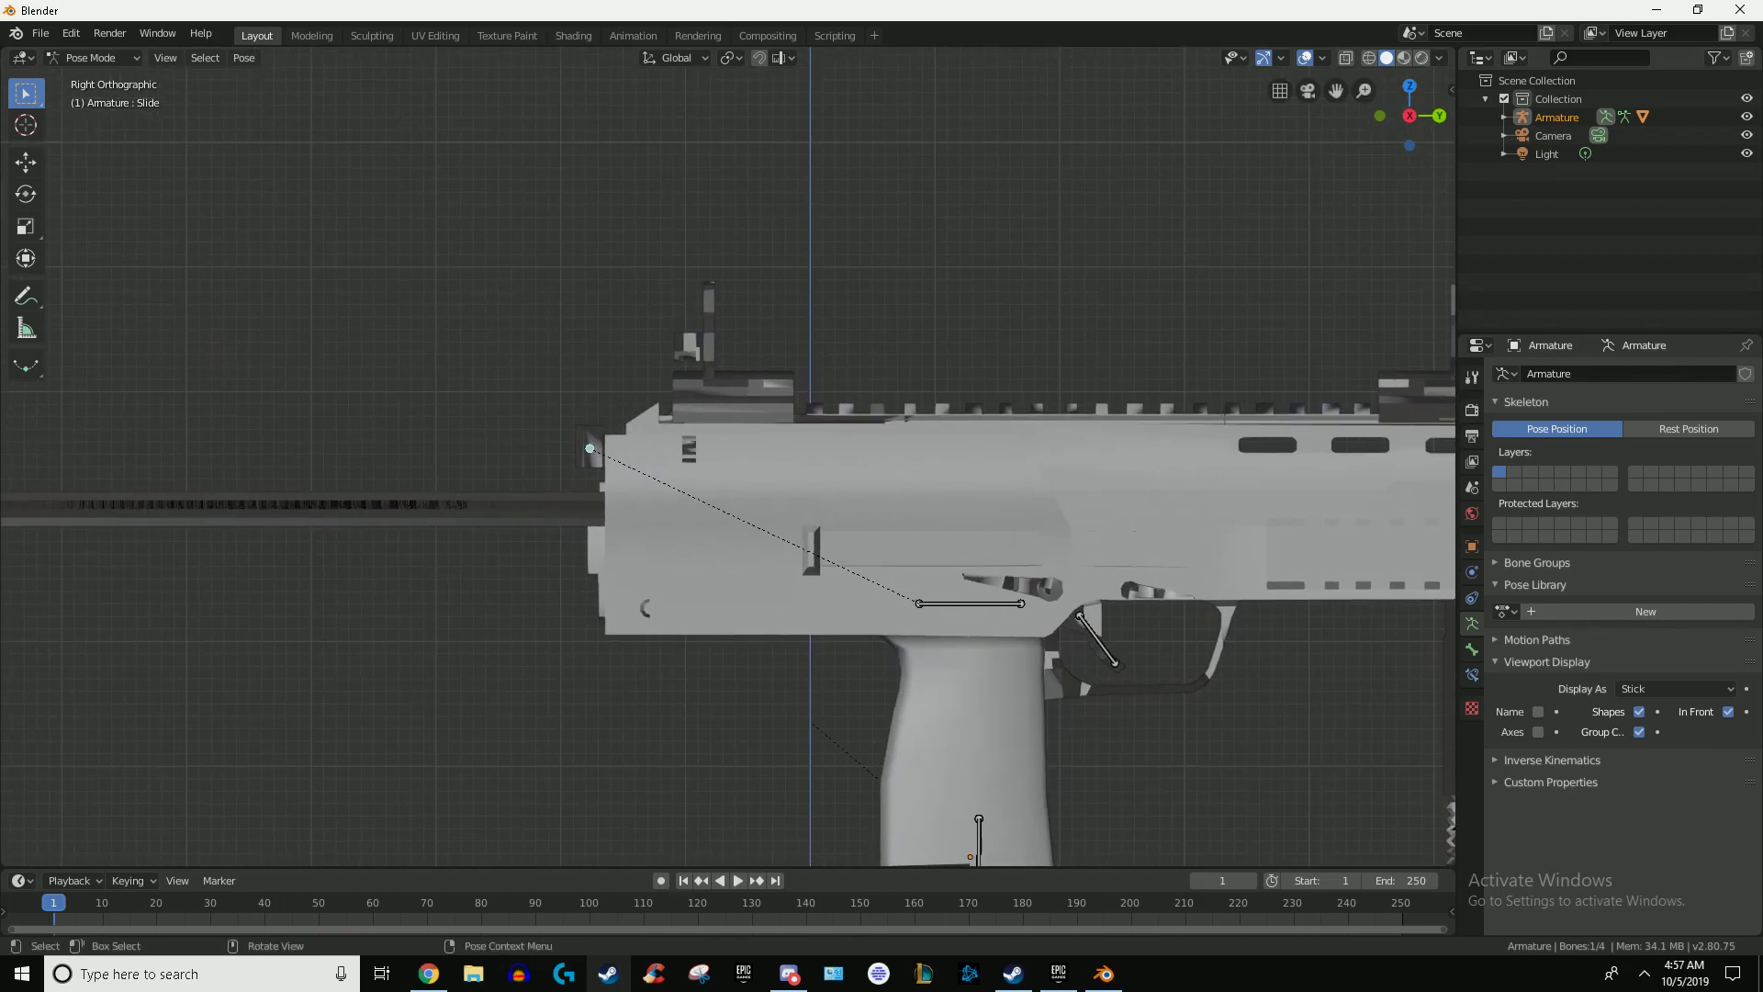
pyautogui.scroll(-5, 728, 456)
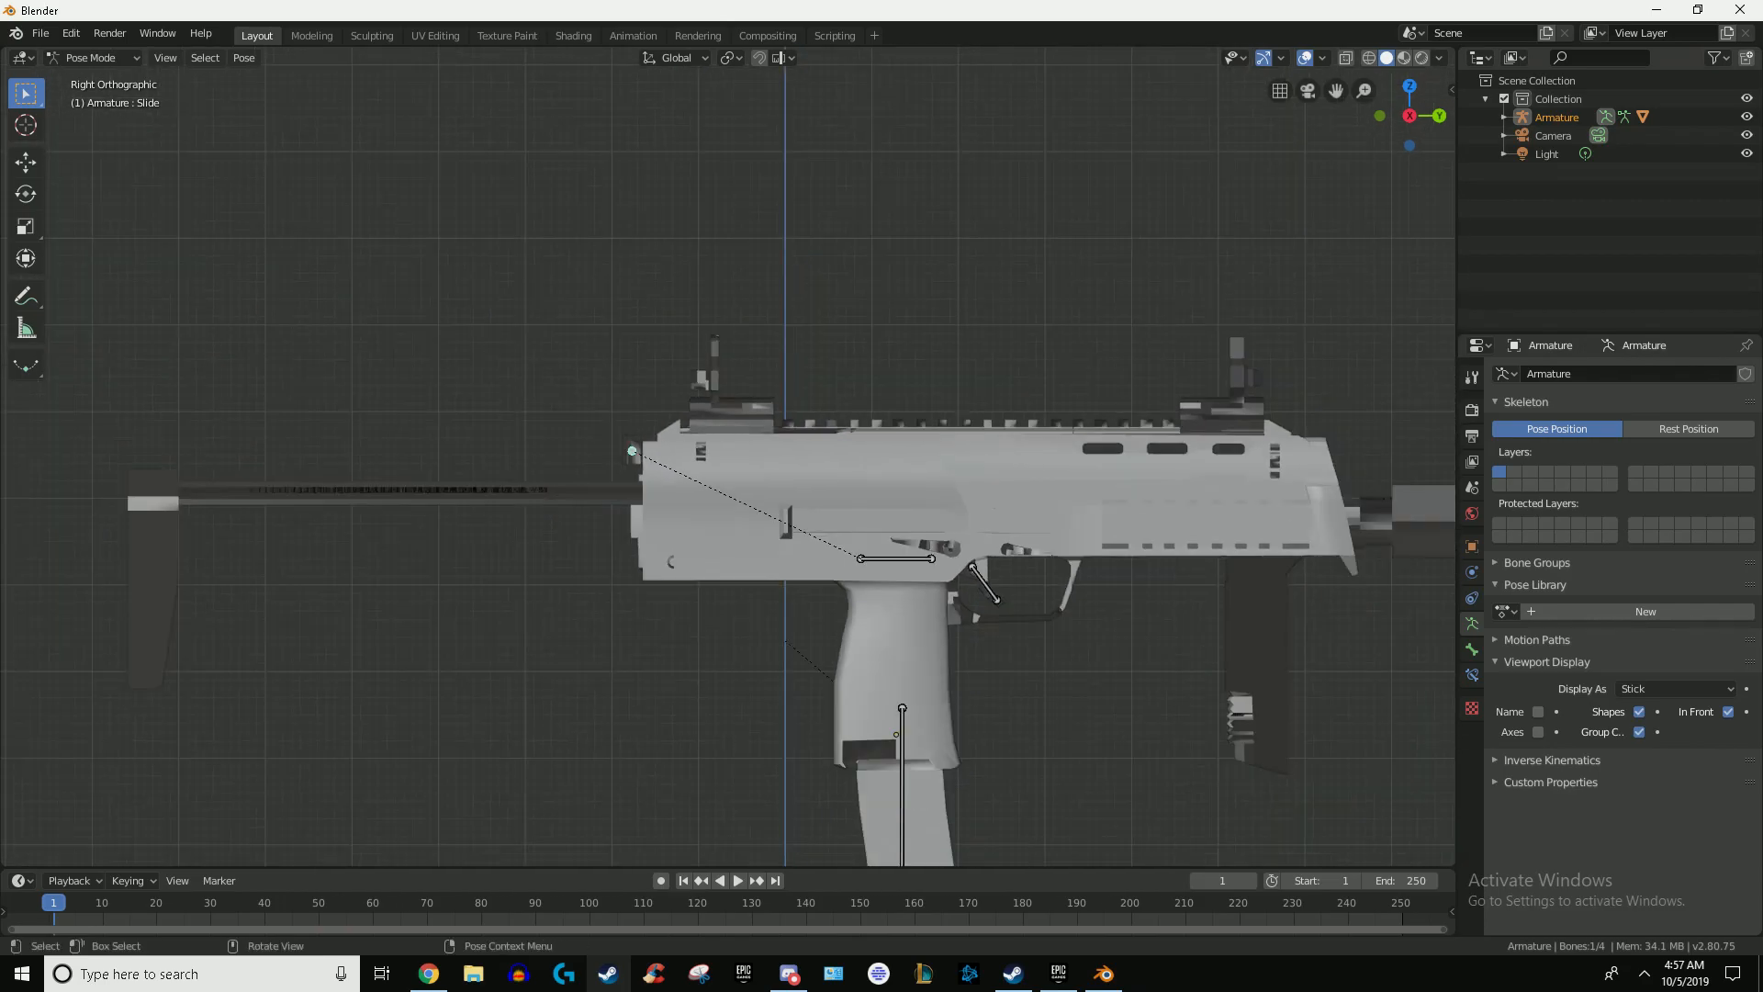
pyautogui.press('Tab')
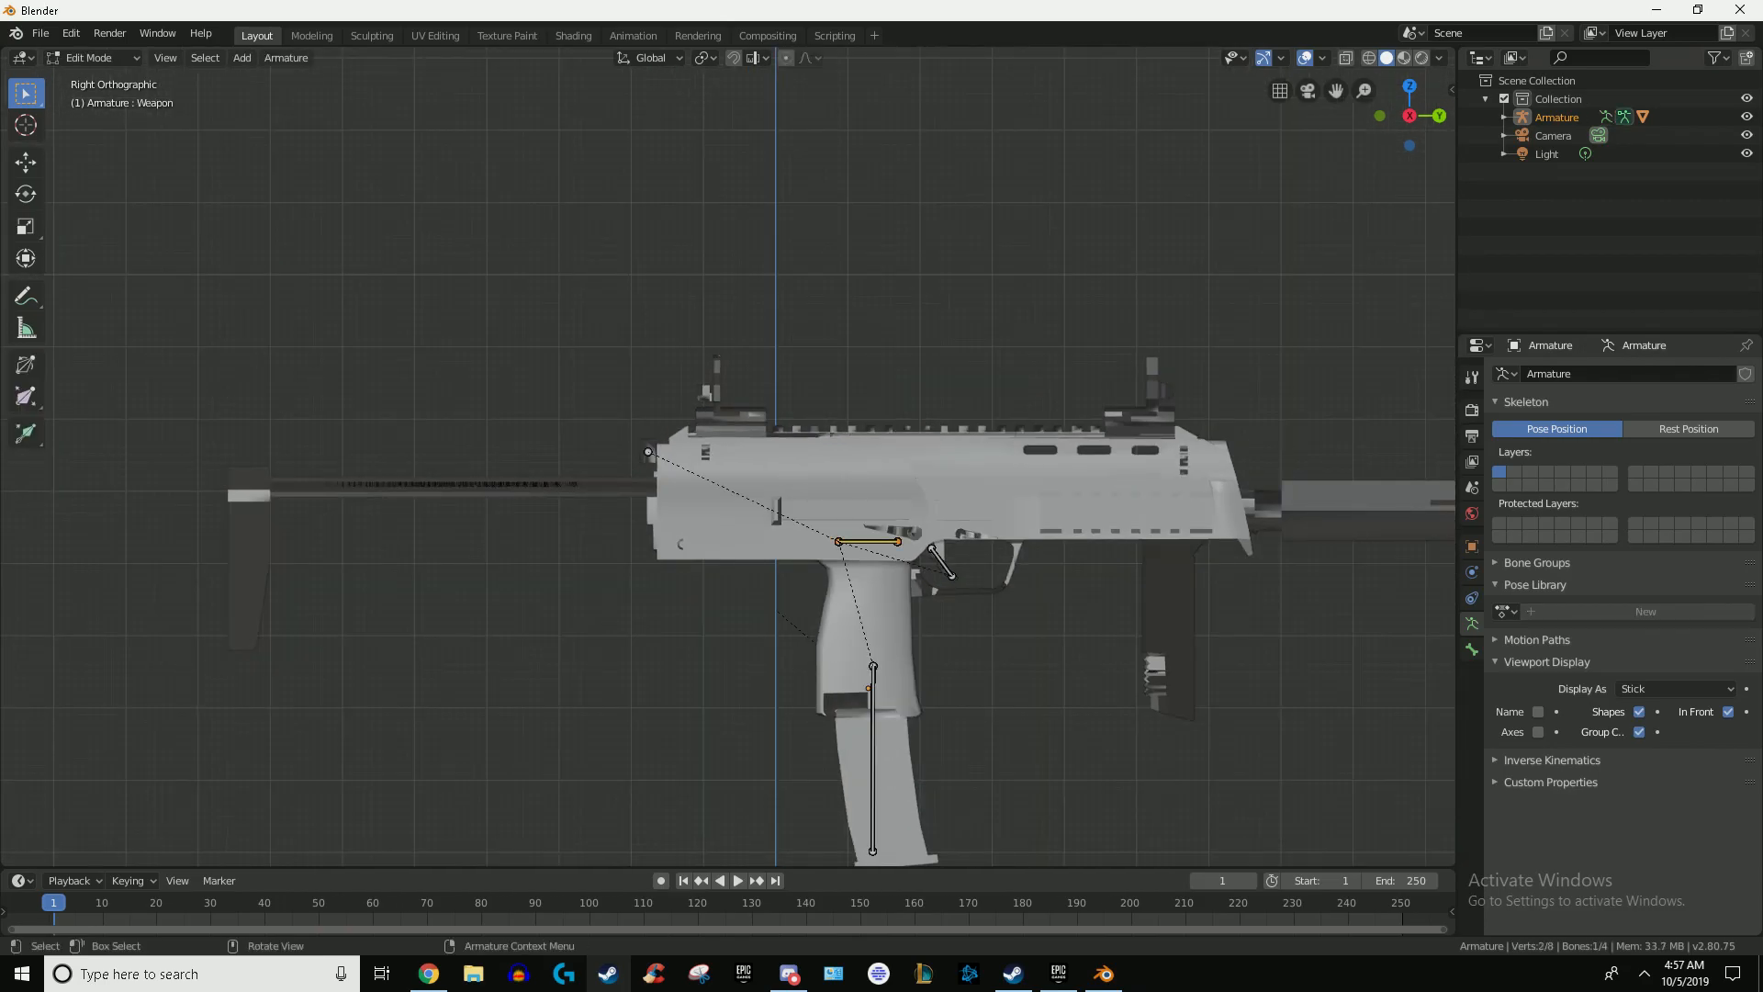
pyautogui.scroll(-3, 727, 456)
pyautogui.press('Tab')
pyautogui.press('g')
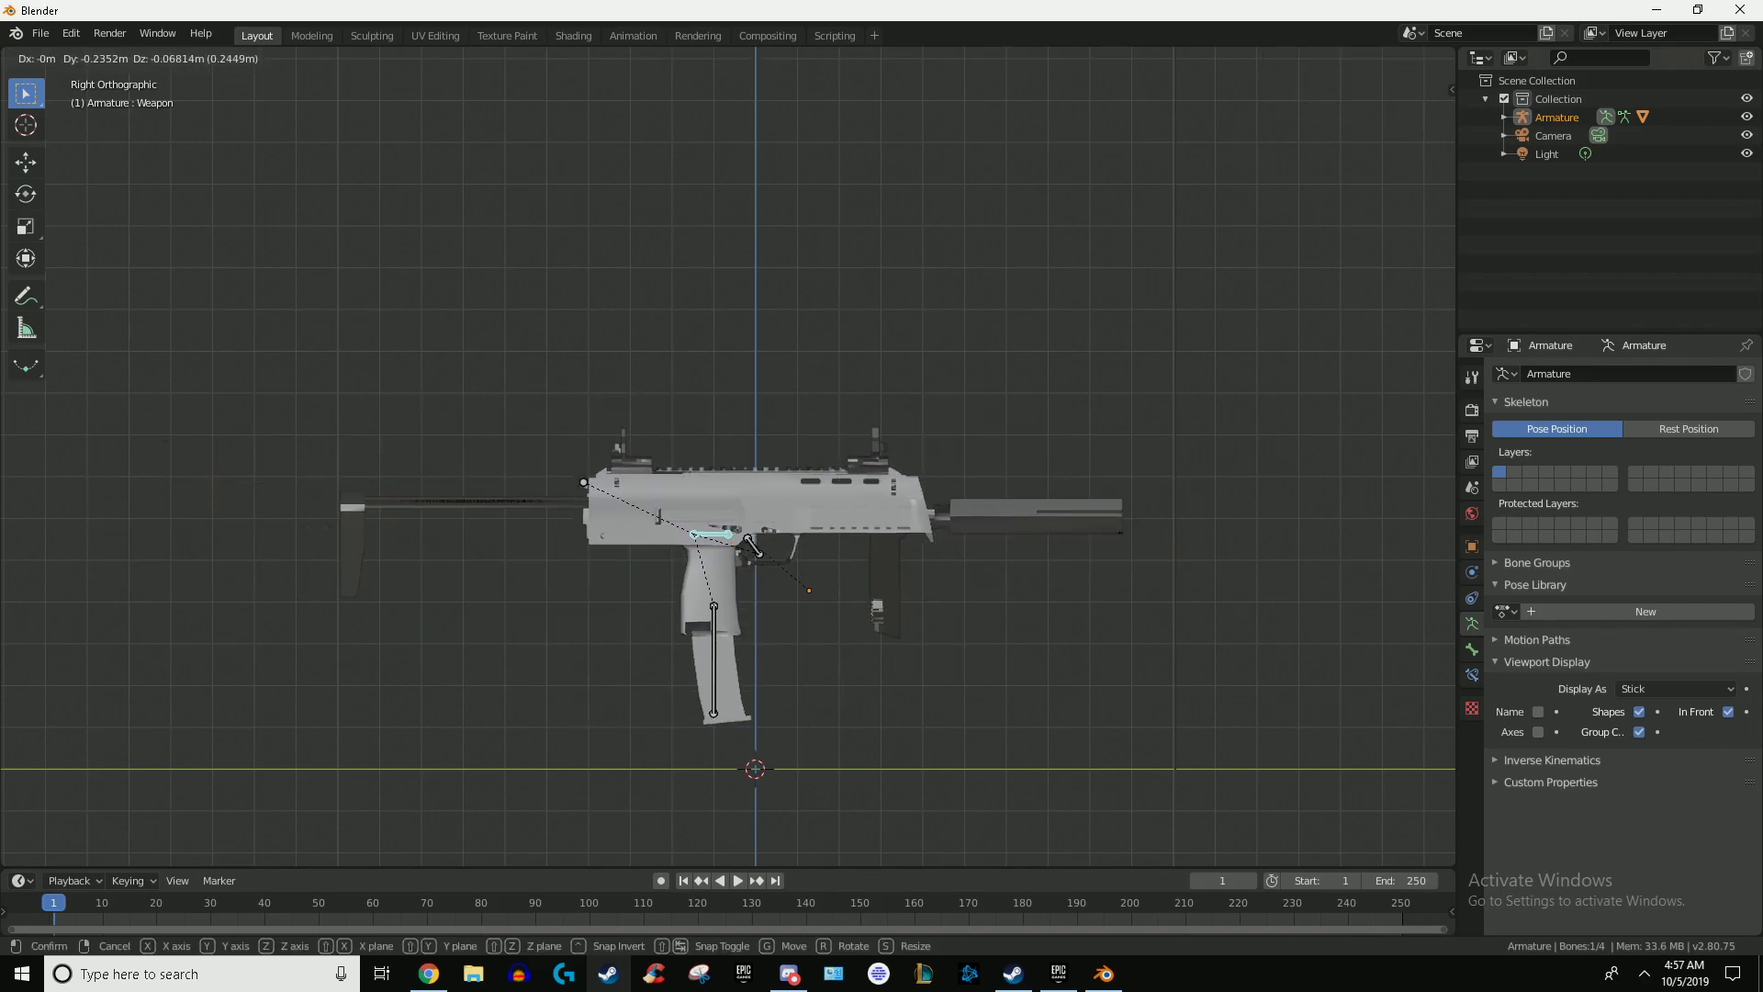
pyautogui.press('Escape')
pyautogui.scroll(2, 727, 457)
pyautogui.click(849, 708)
pyautogui.press('g')
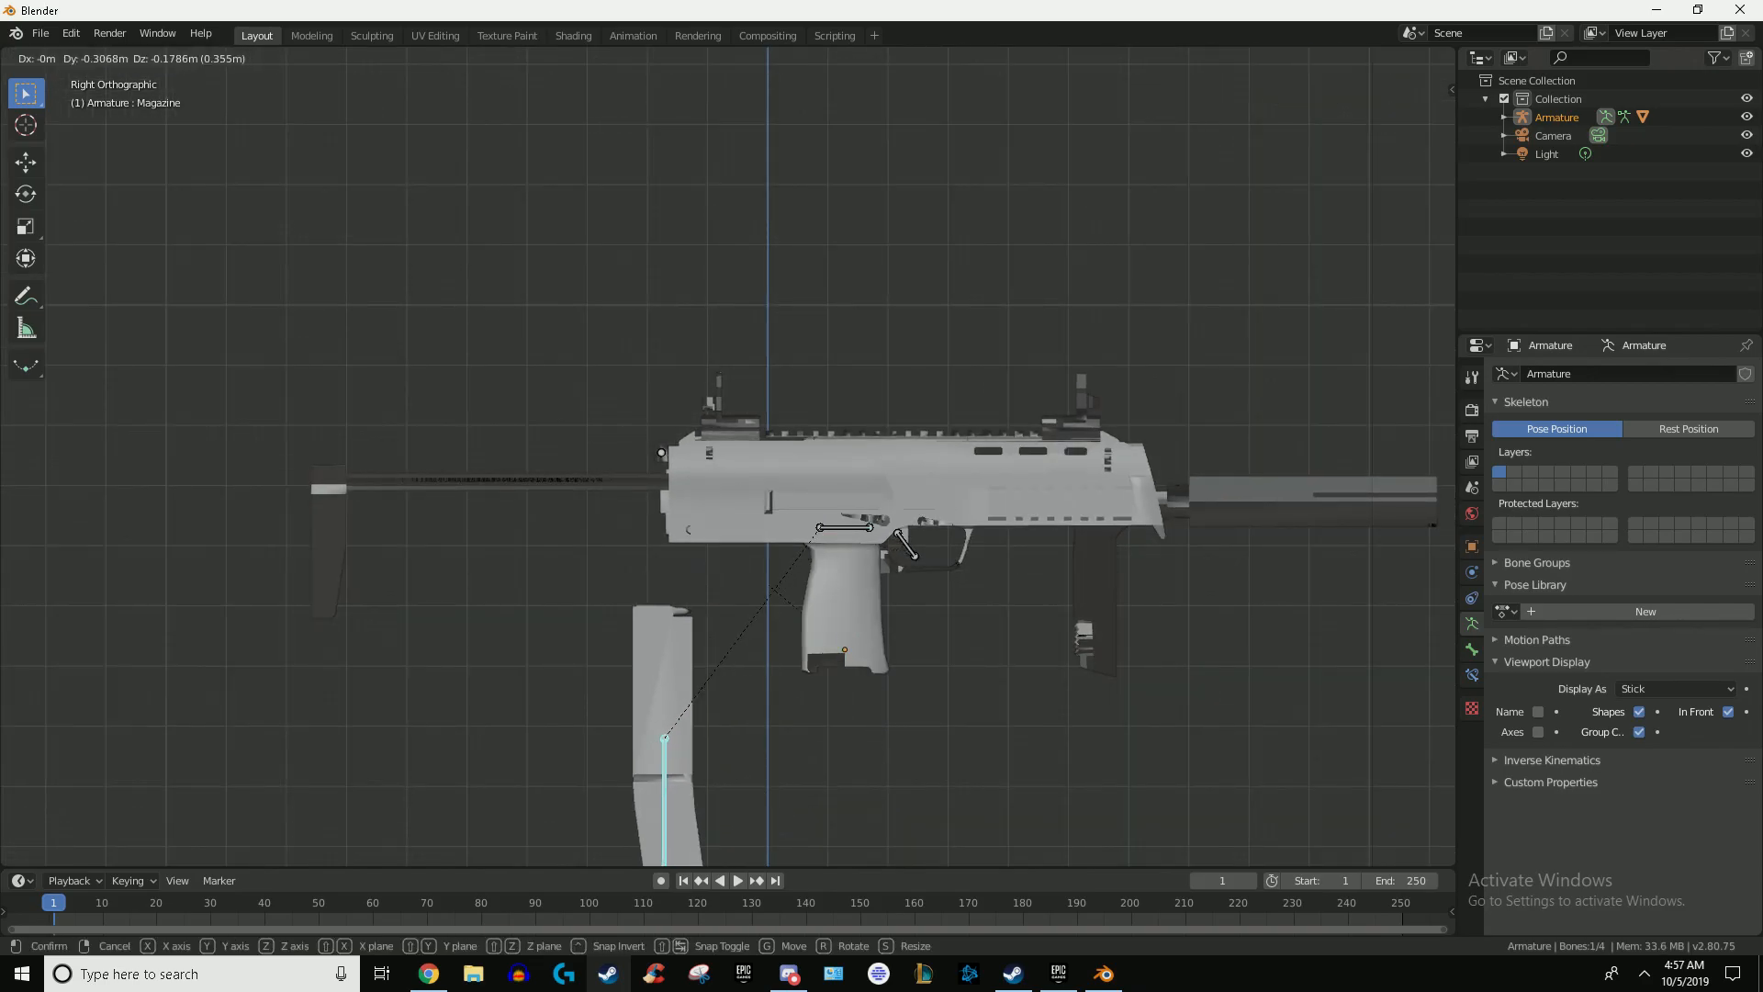
pyautogui.press('Escape')
# Step: Examine the rigged gun from the front, the right side and angled views
pyautogui.scroll(-6, 727, 456)
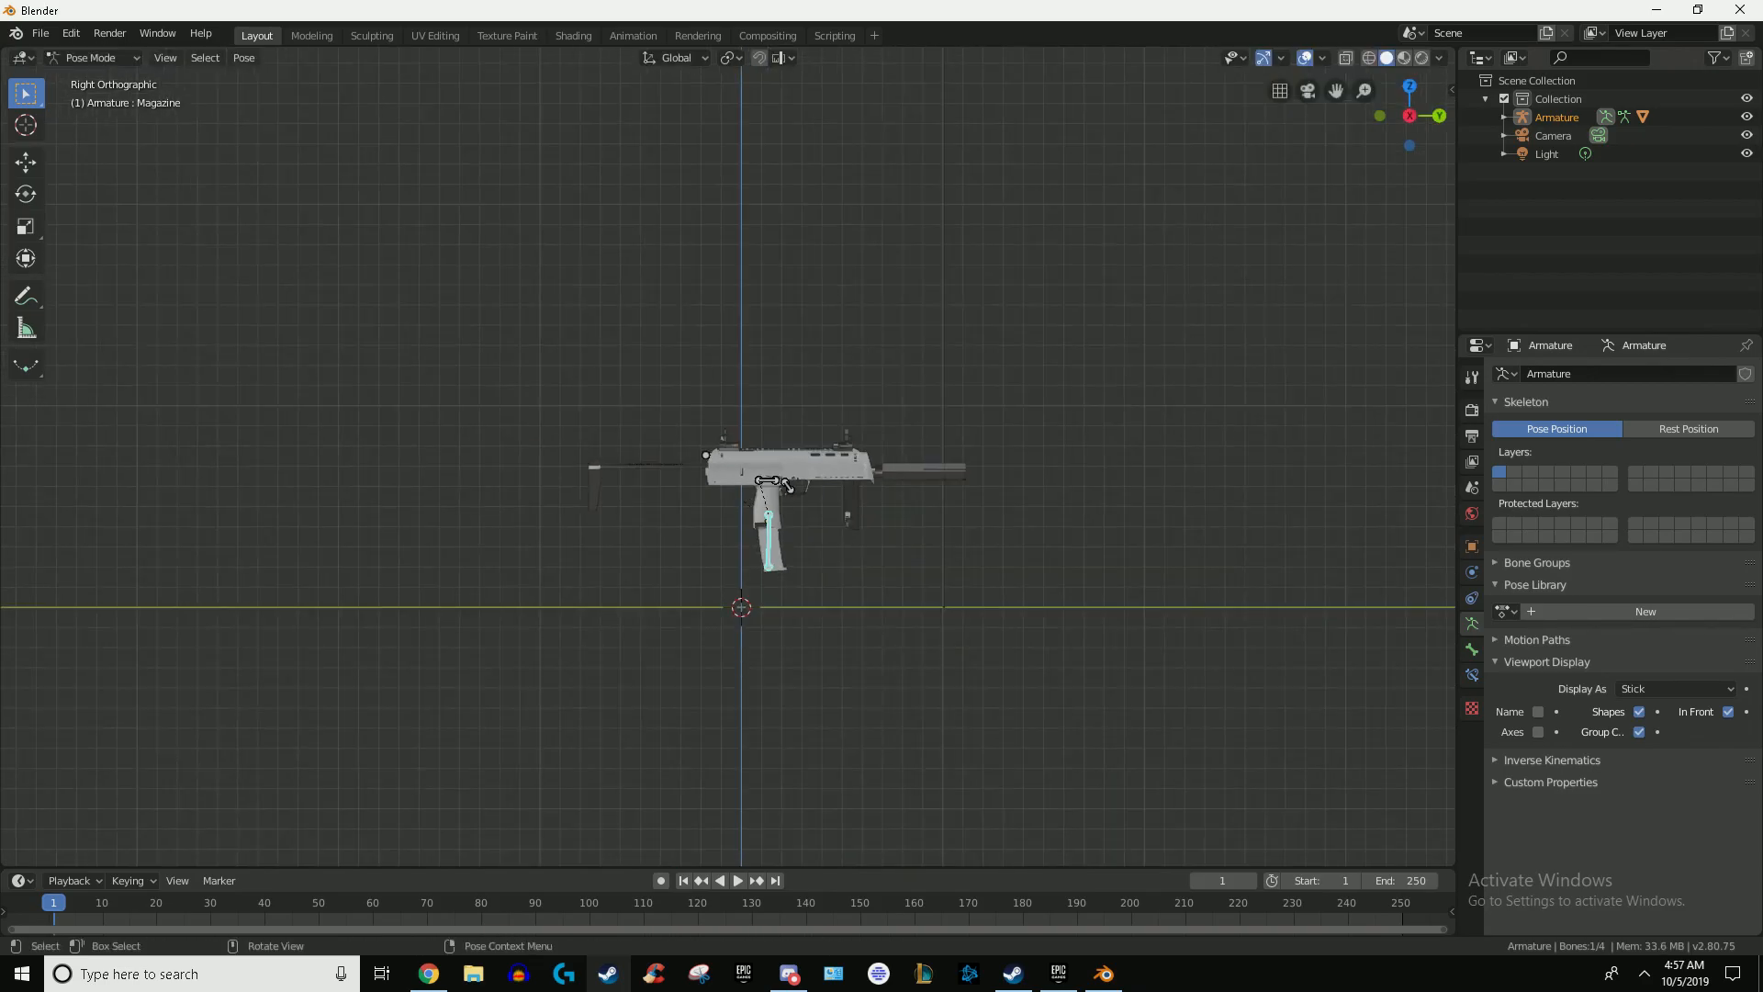
pyautogui.press('KP_1')
pyautogui.scroll(7, 727, 456)
pyautogui.keyDown('shift'); pyautogui.moveTo(727, 456); pyautogui.dragTo(1021, 546, button='middle'); pyautogui.keyUp('shift')
pyautogui.scroll(-3, 727, 456)
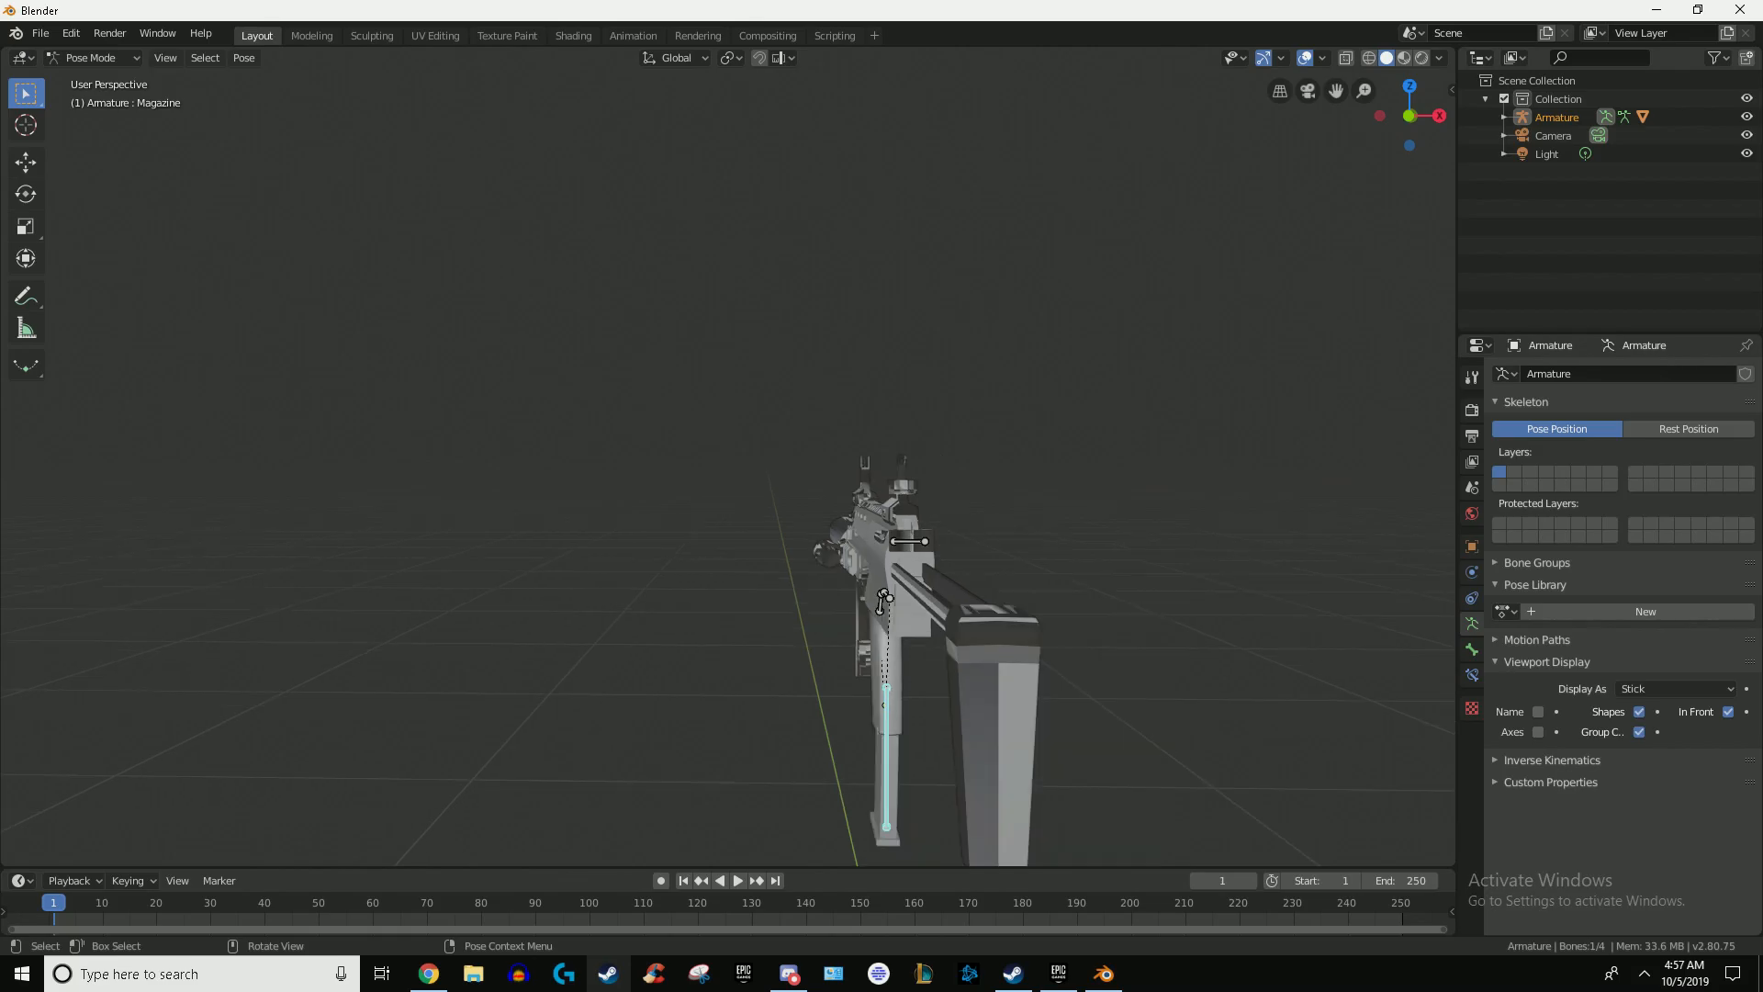
pyautogui.scroll(3, 727, 456)
pyautogui.press('KP_3')
pyautogui.scroll(-3, 727, 457)
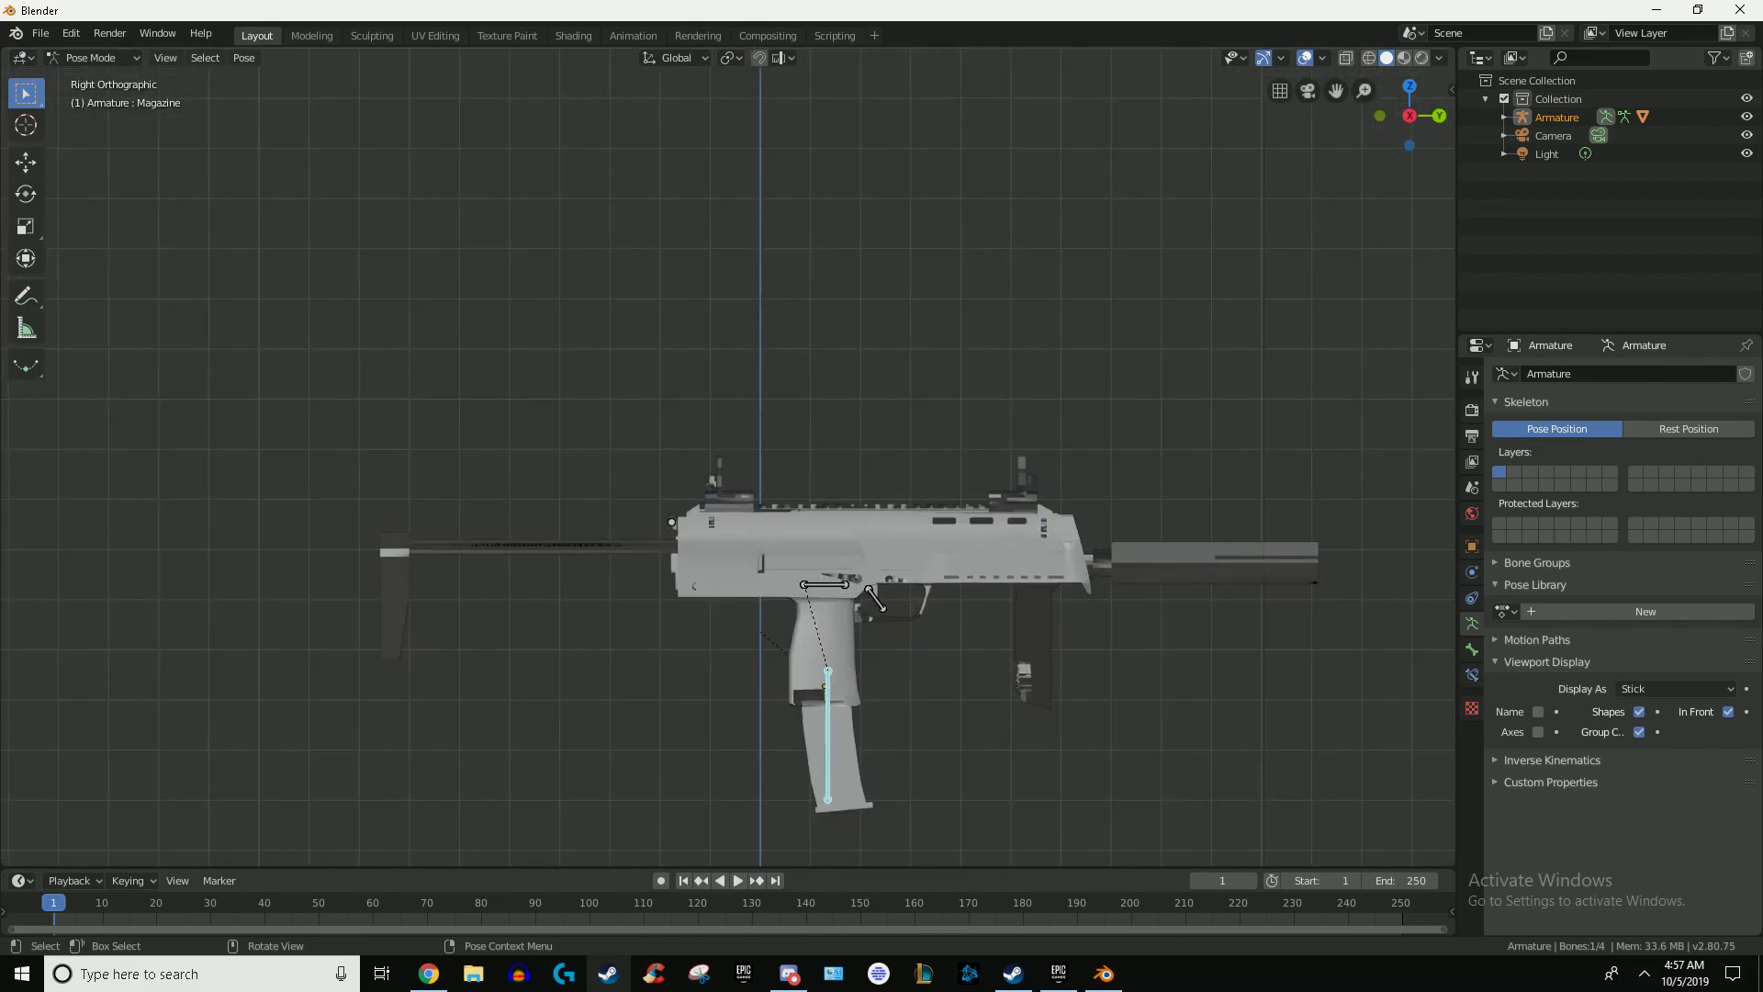
pyautogui.press('KP_1')
pyautogui.press('KP_3')
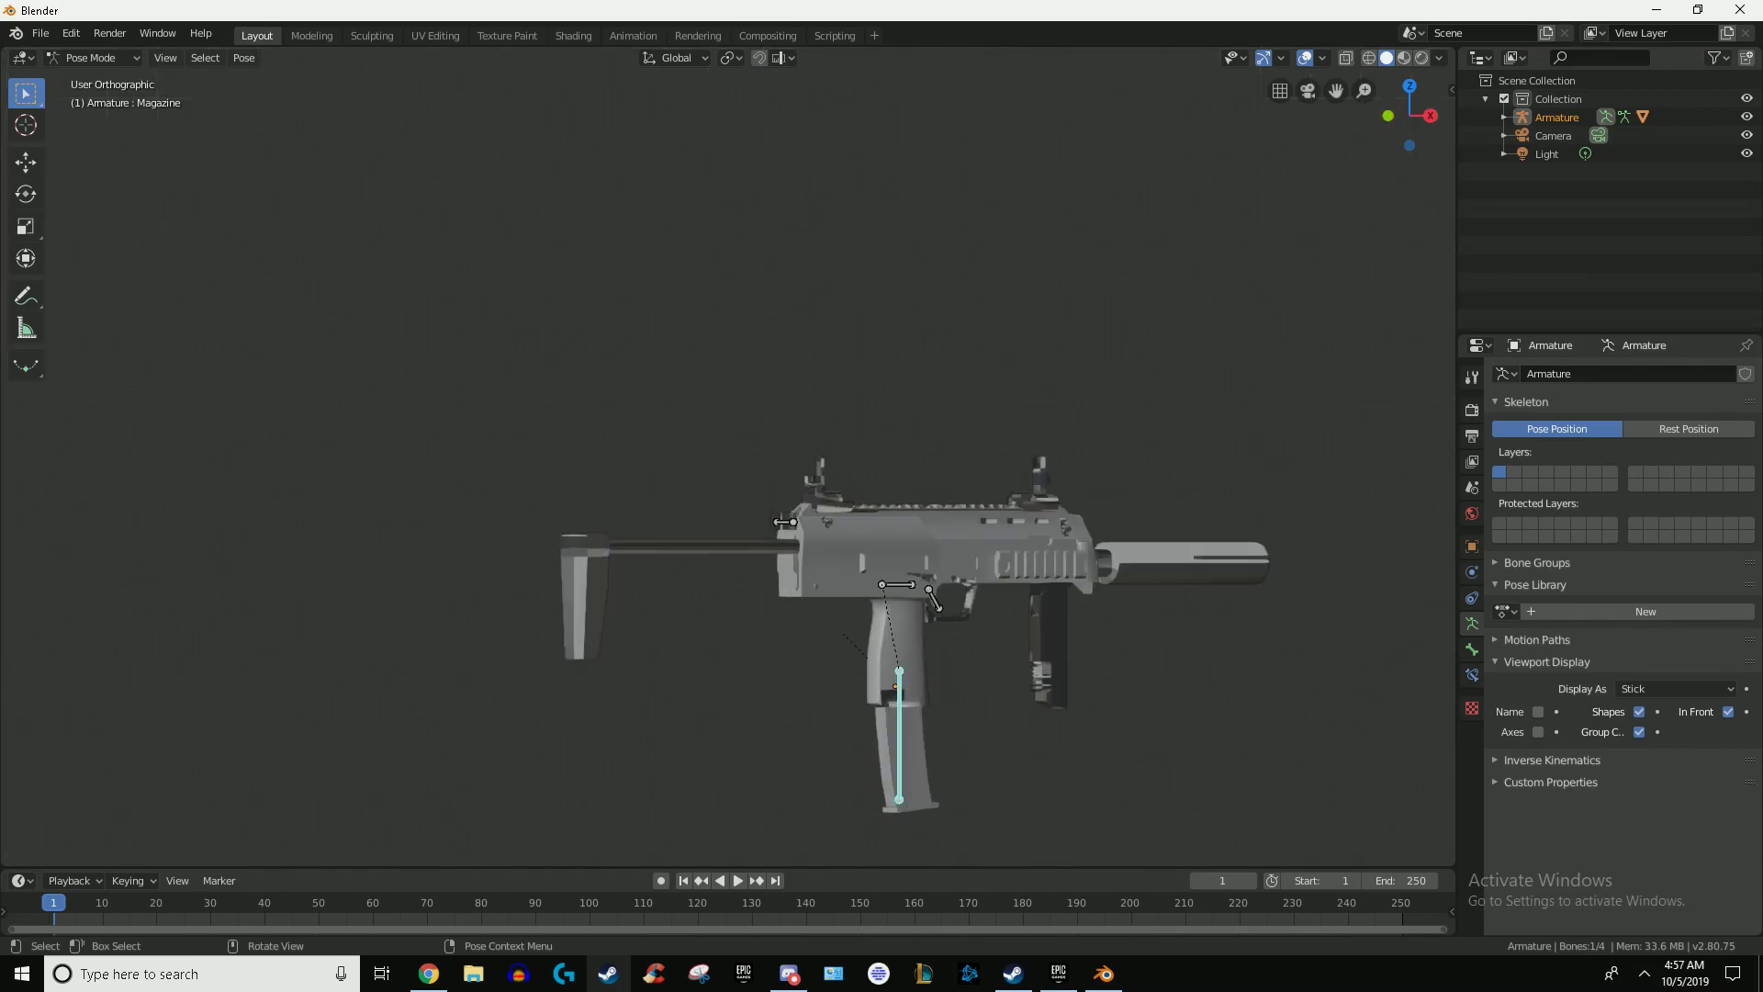